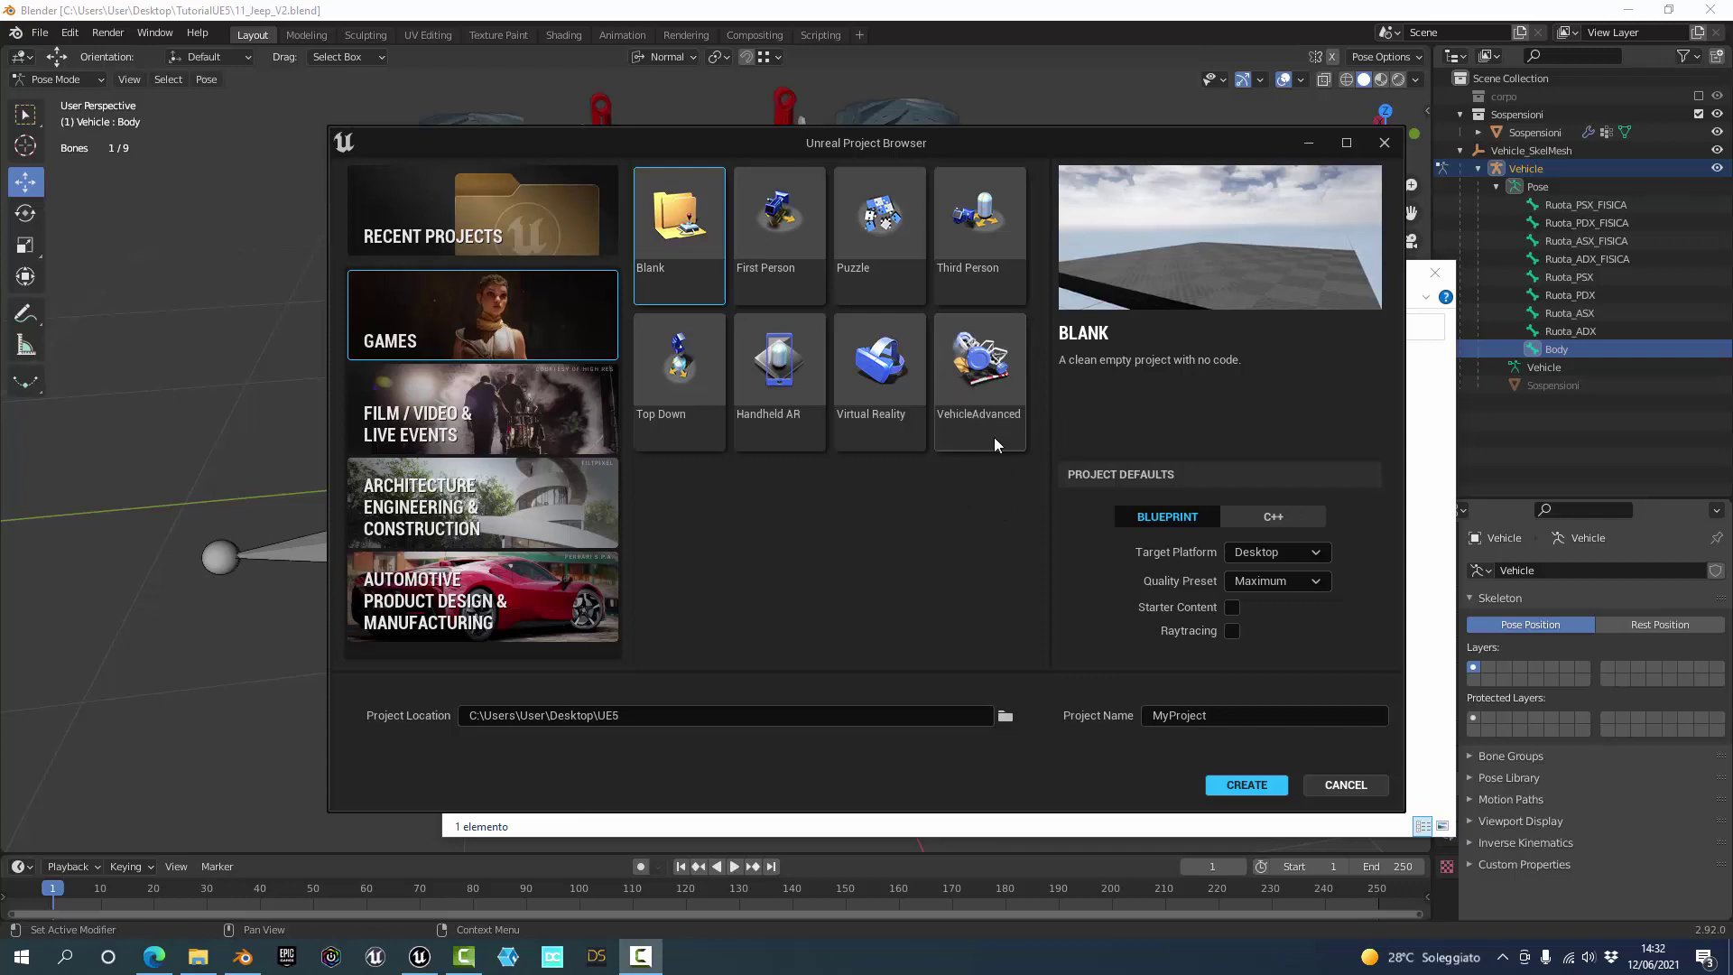
- Name the blank project 'Test', create it, and wait for the Unreal Editor to load
left_click(675, 242)
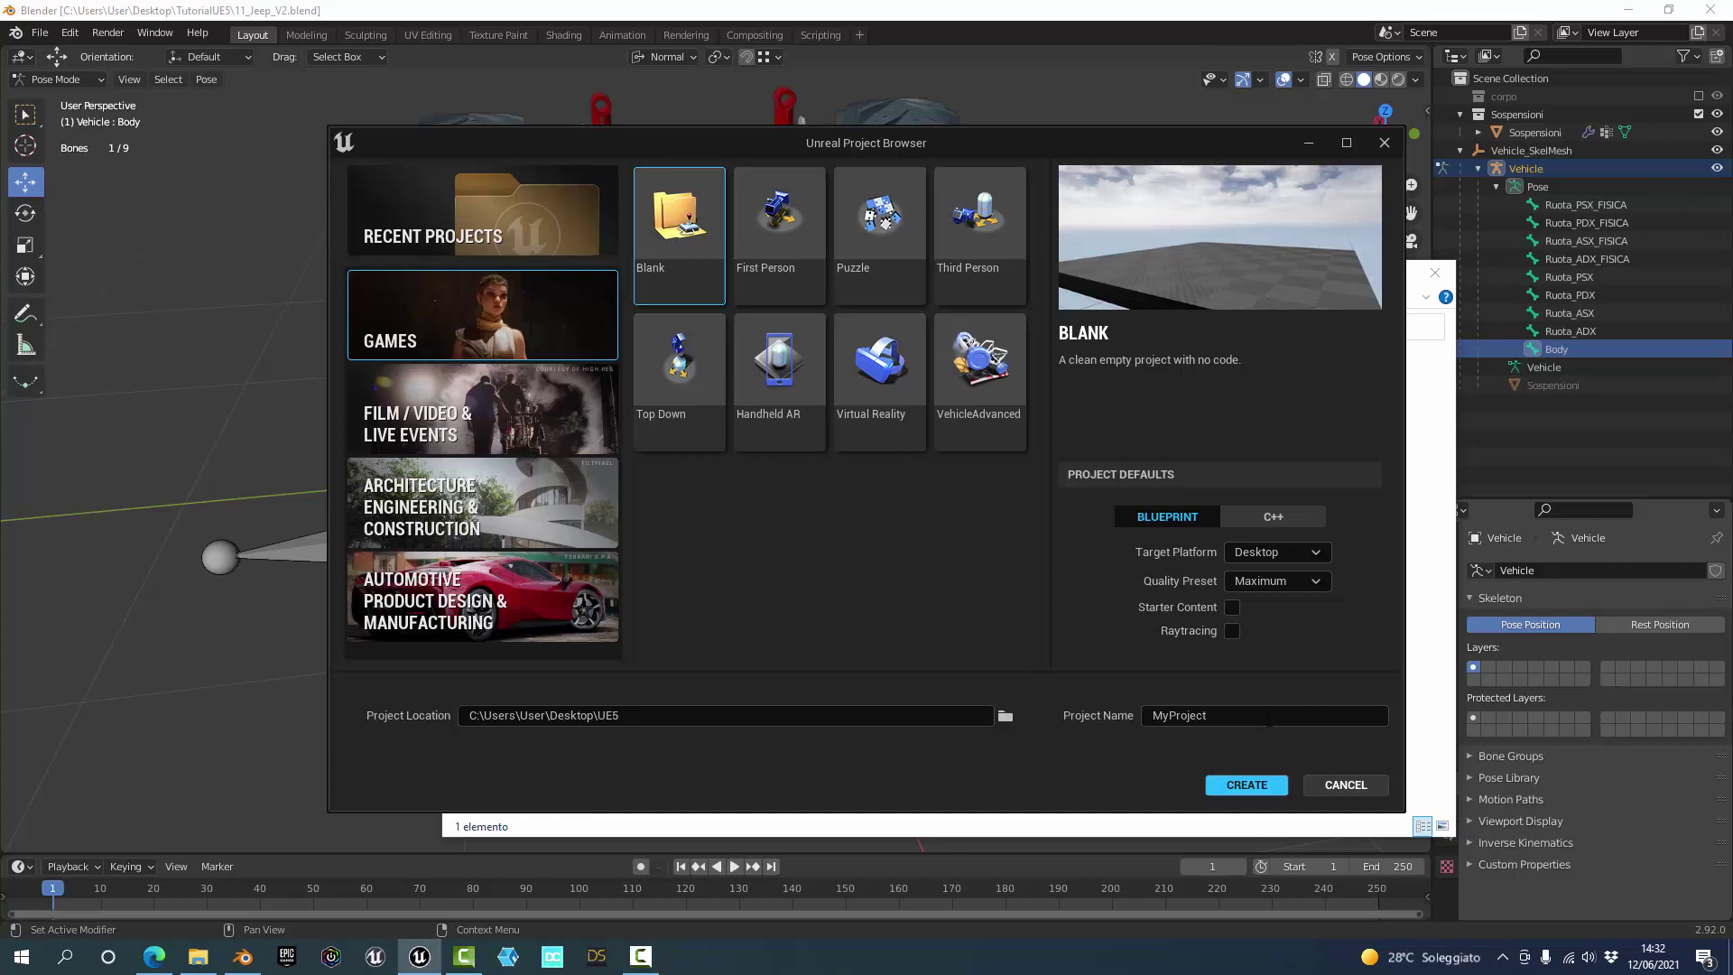
left_click(1268, 717)
type("Te")
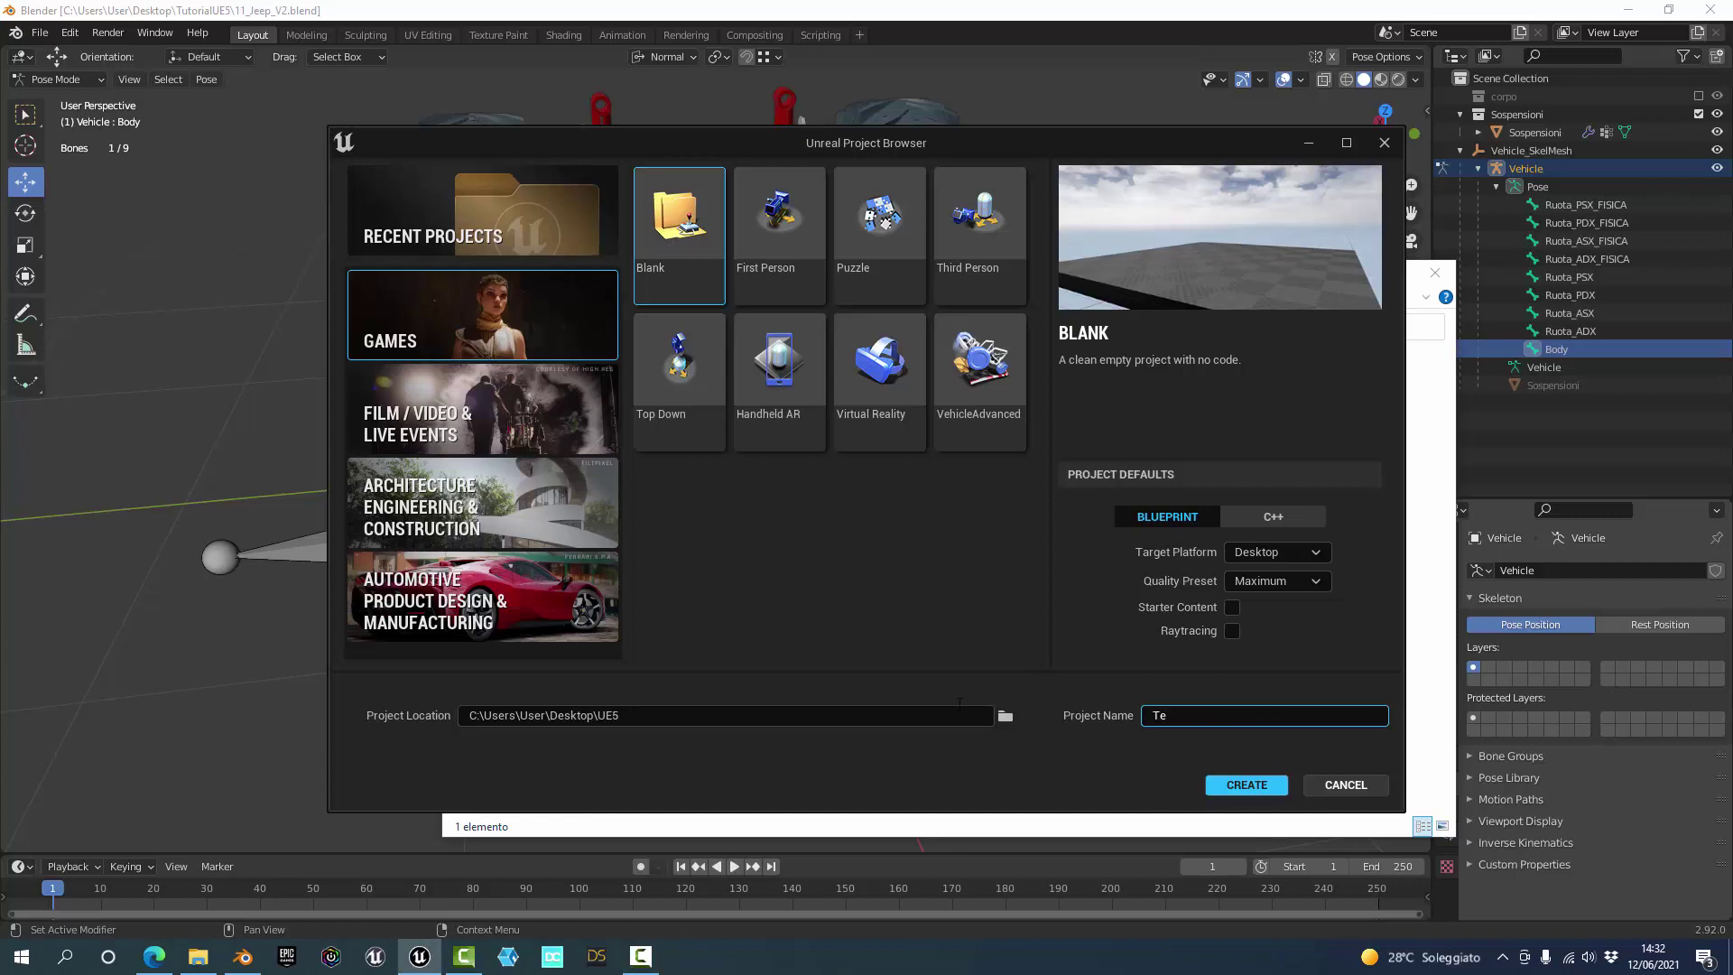
type("st")
left_click(1242, 787)
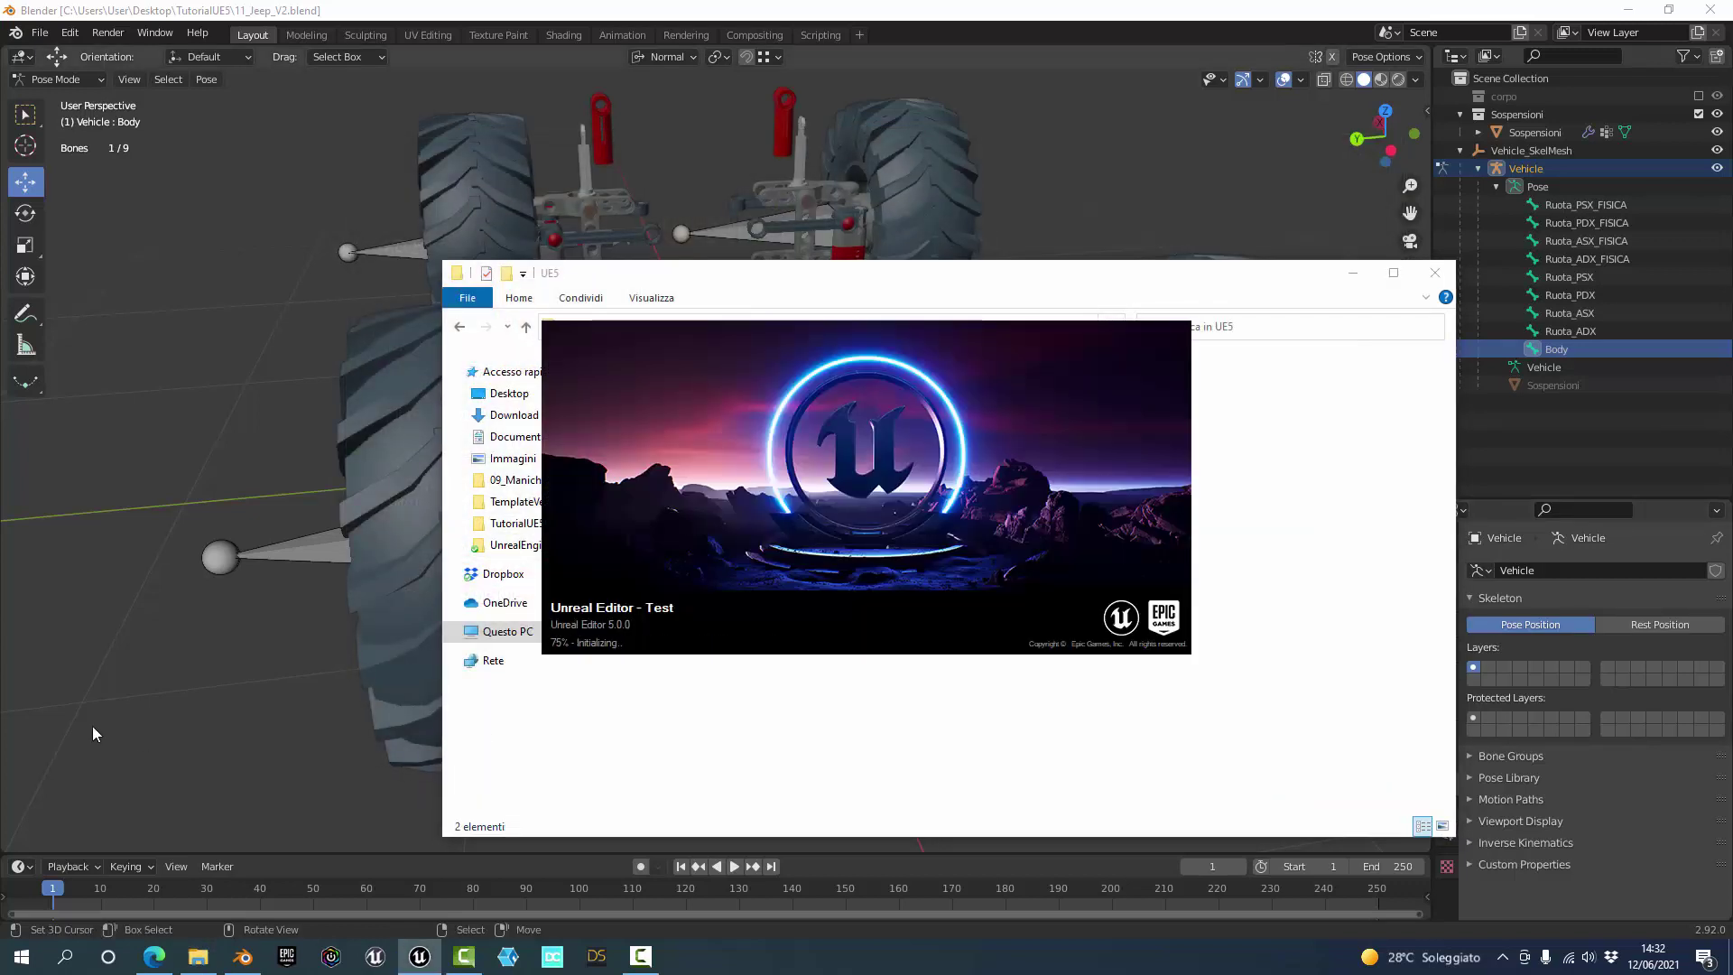
middle_click_drag(92, 726, 589, 639)
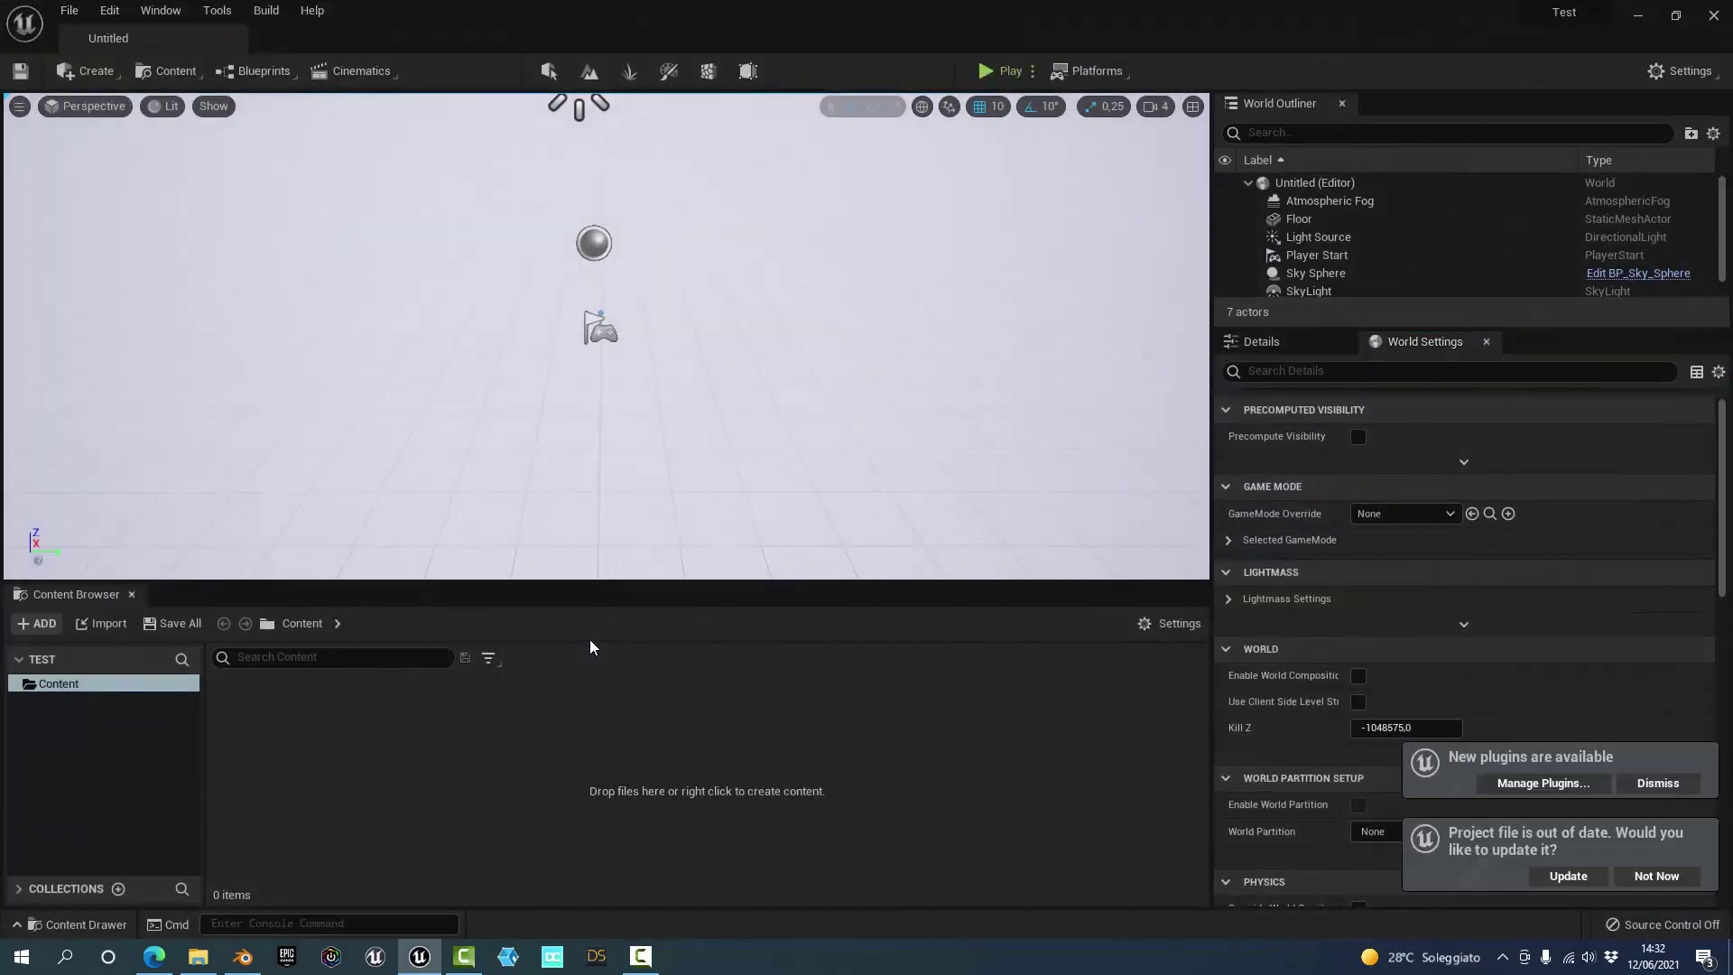
- Select the Ruota_ASX bone and switch the Vehicle armature from Pose Mode to Edit Mode
left_click(242, 956)
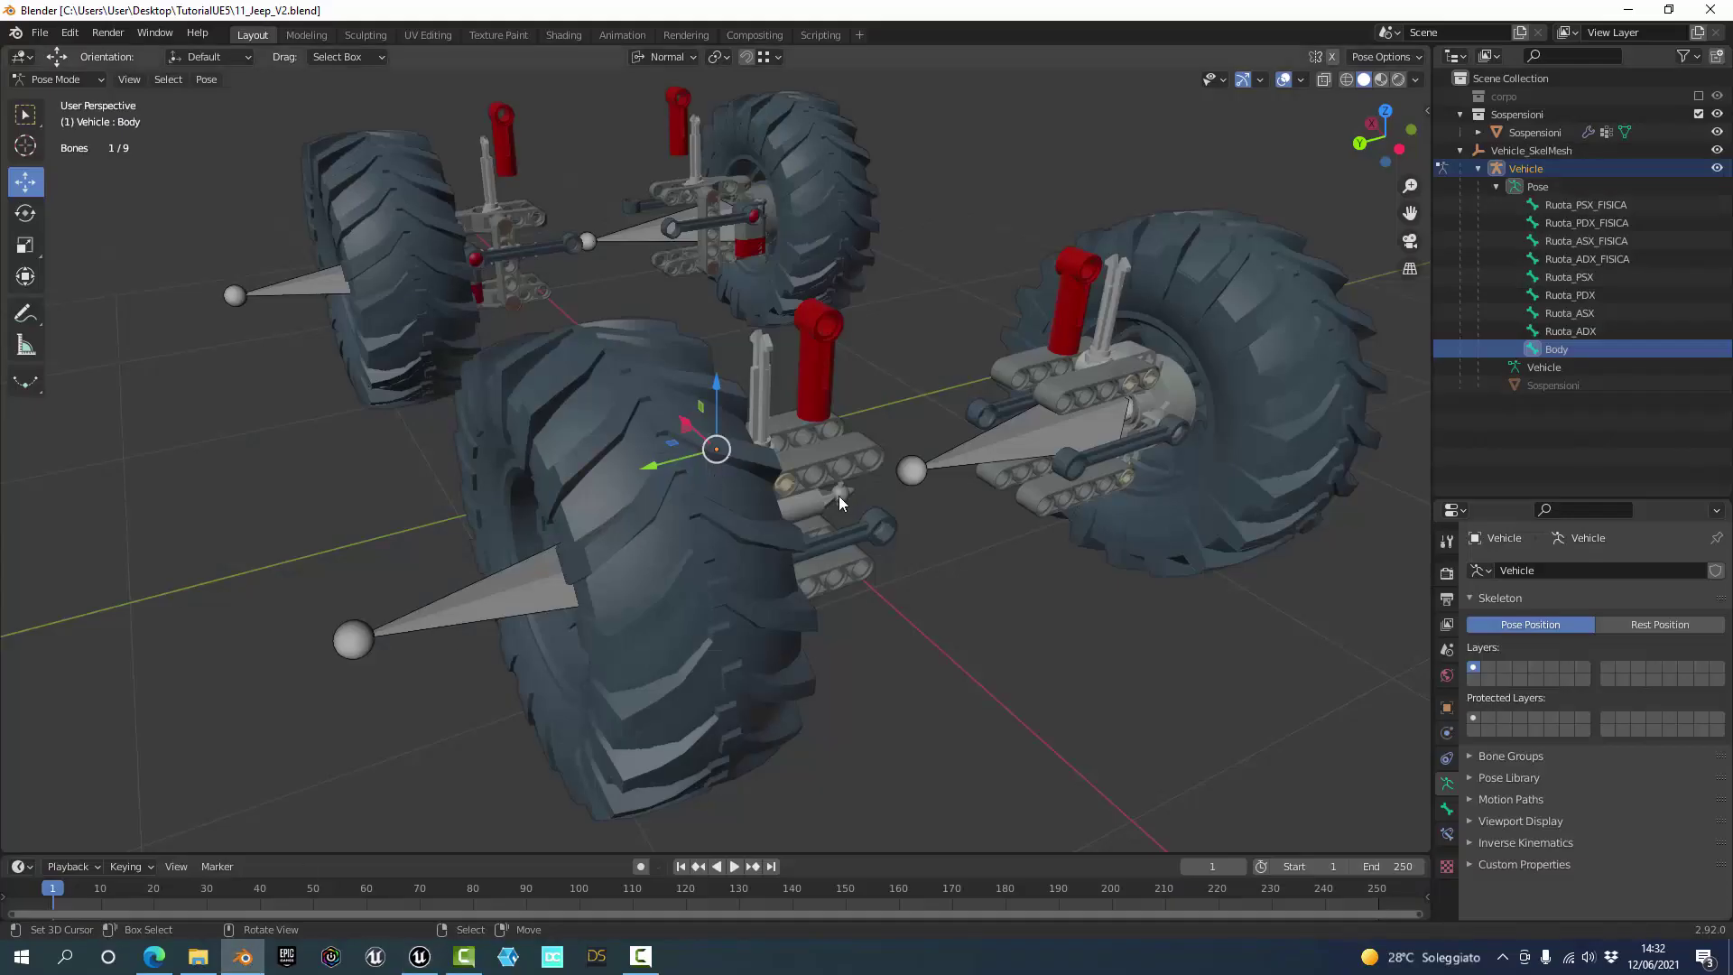
mouse_move(837, 496)
middle_mouse_down()
mouse_move(743, 517)
mouse_move(836, 501)
mouse_move(826, 516)
middle_mouse_up()
left_click(311, 278)
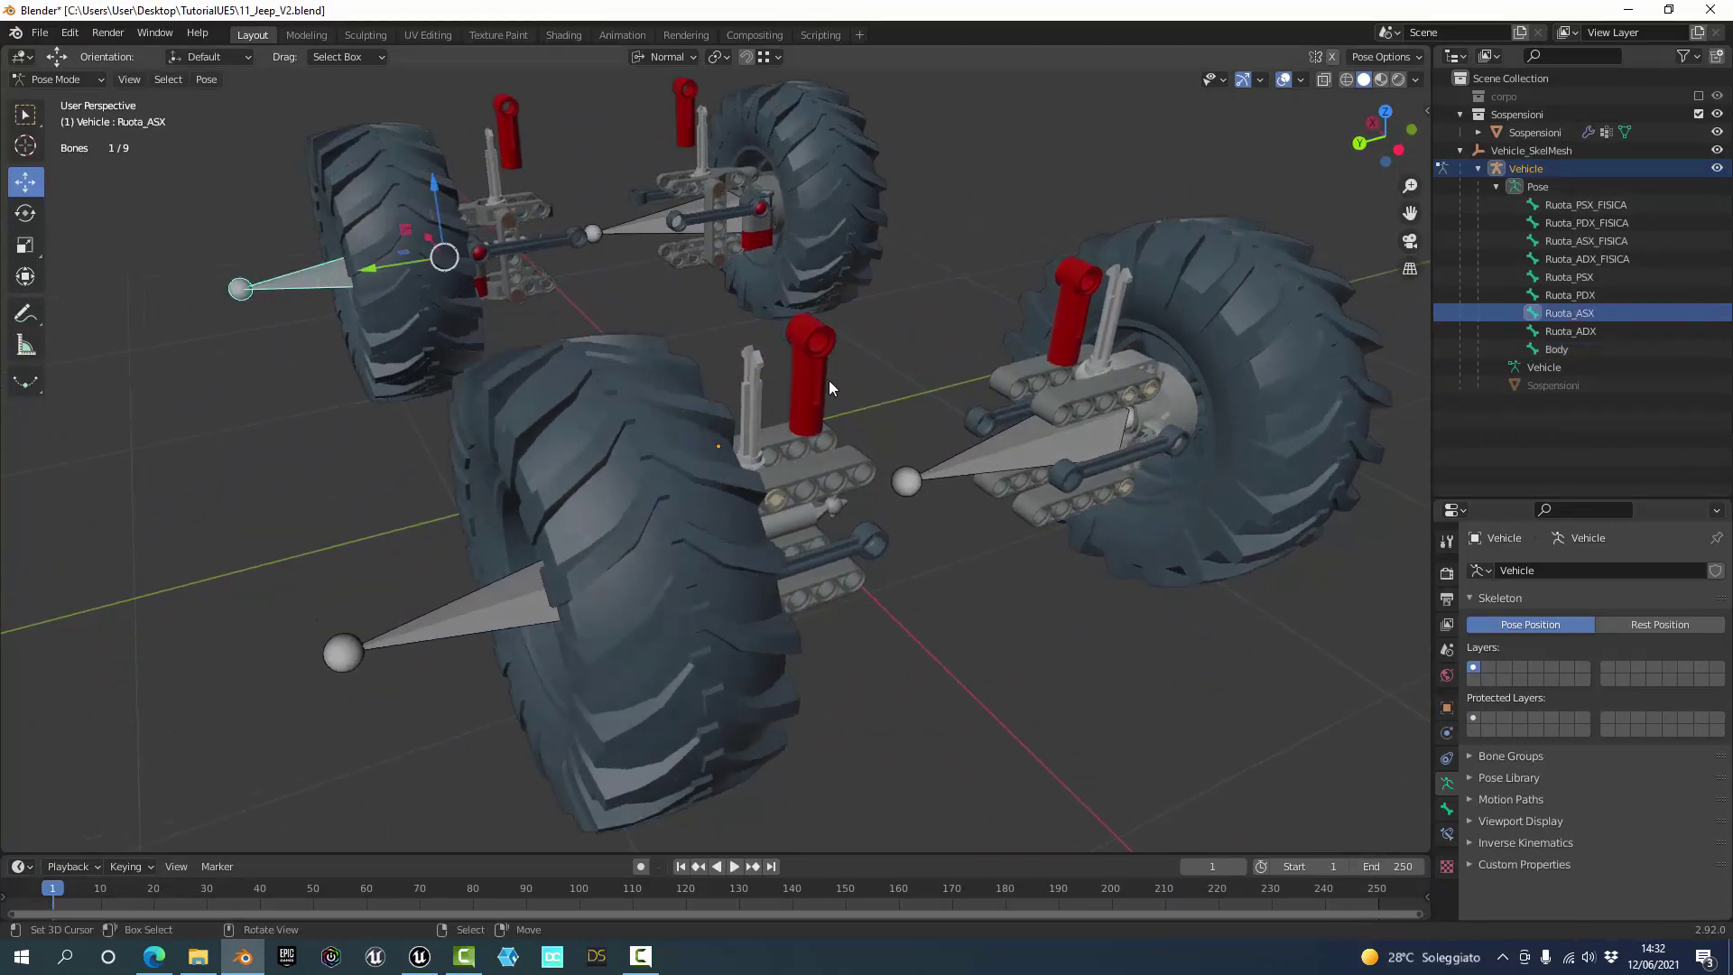
middle_click_drag(829, 381, 782, 382)
left_click(57, 80)
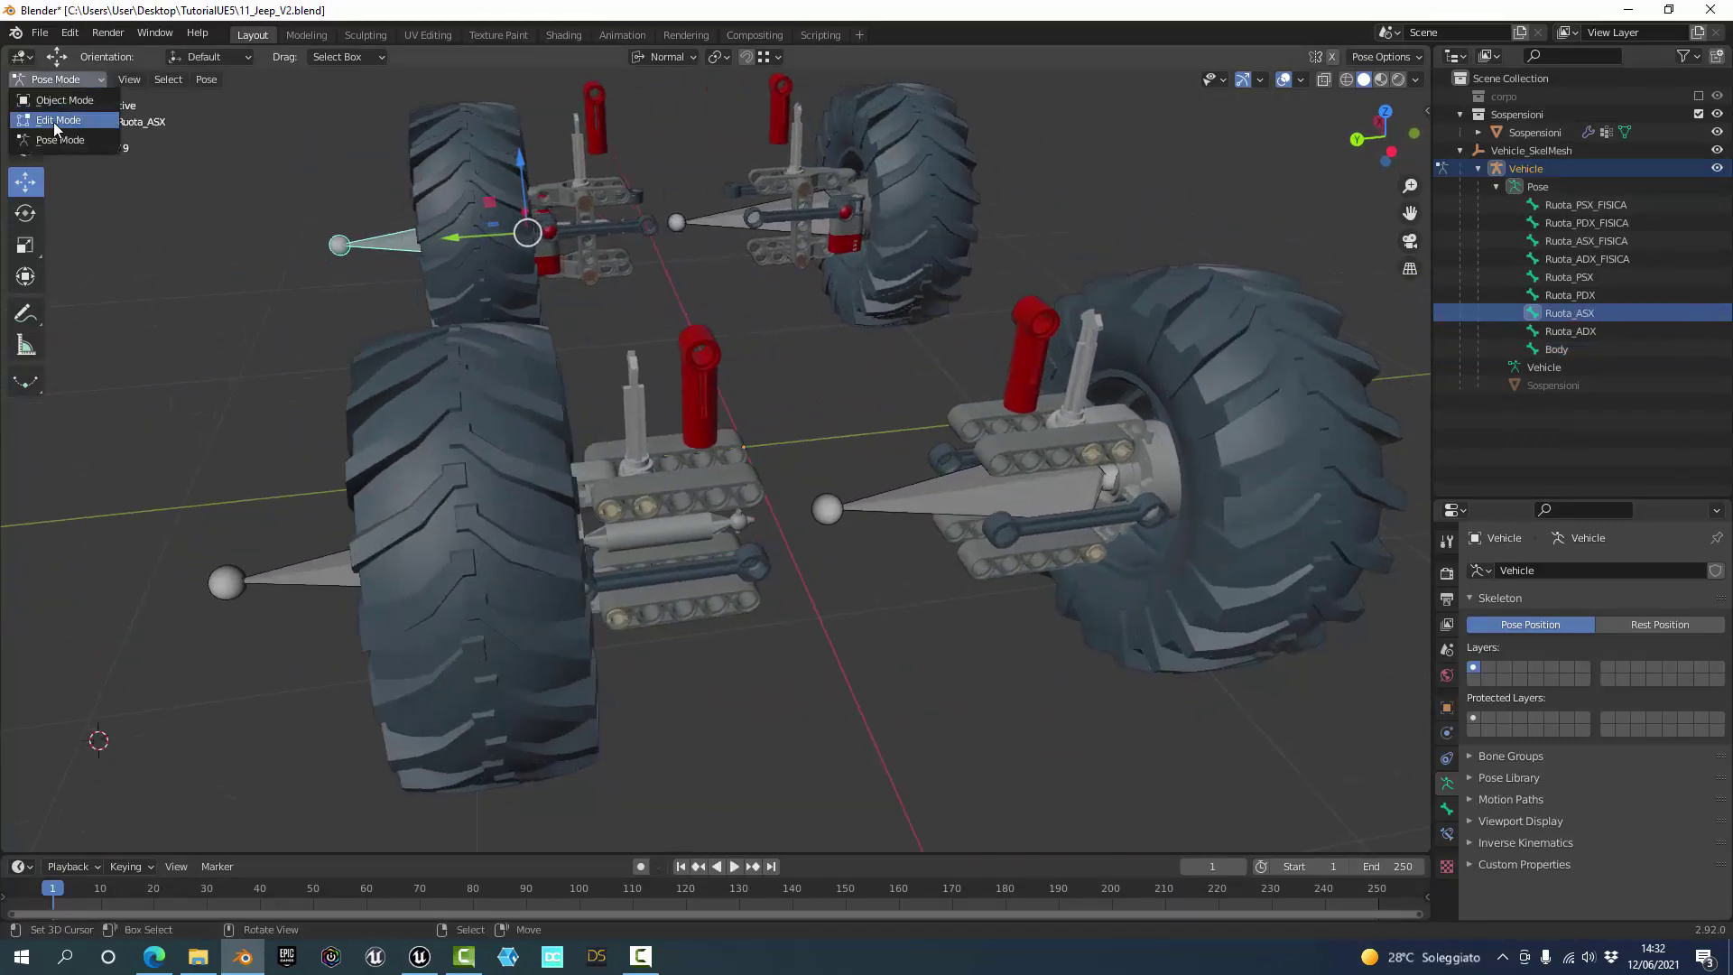
left_click(52, 121)
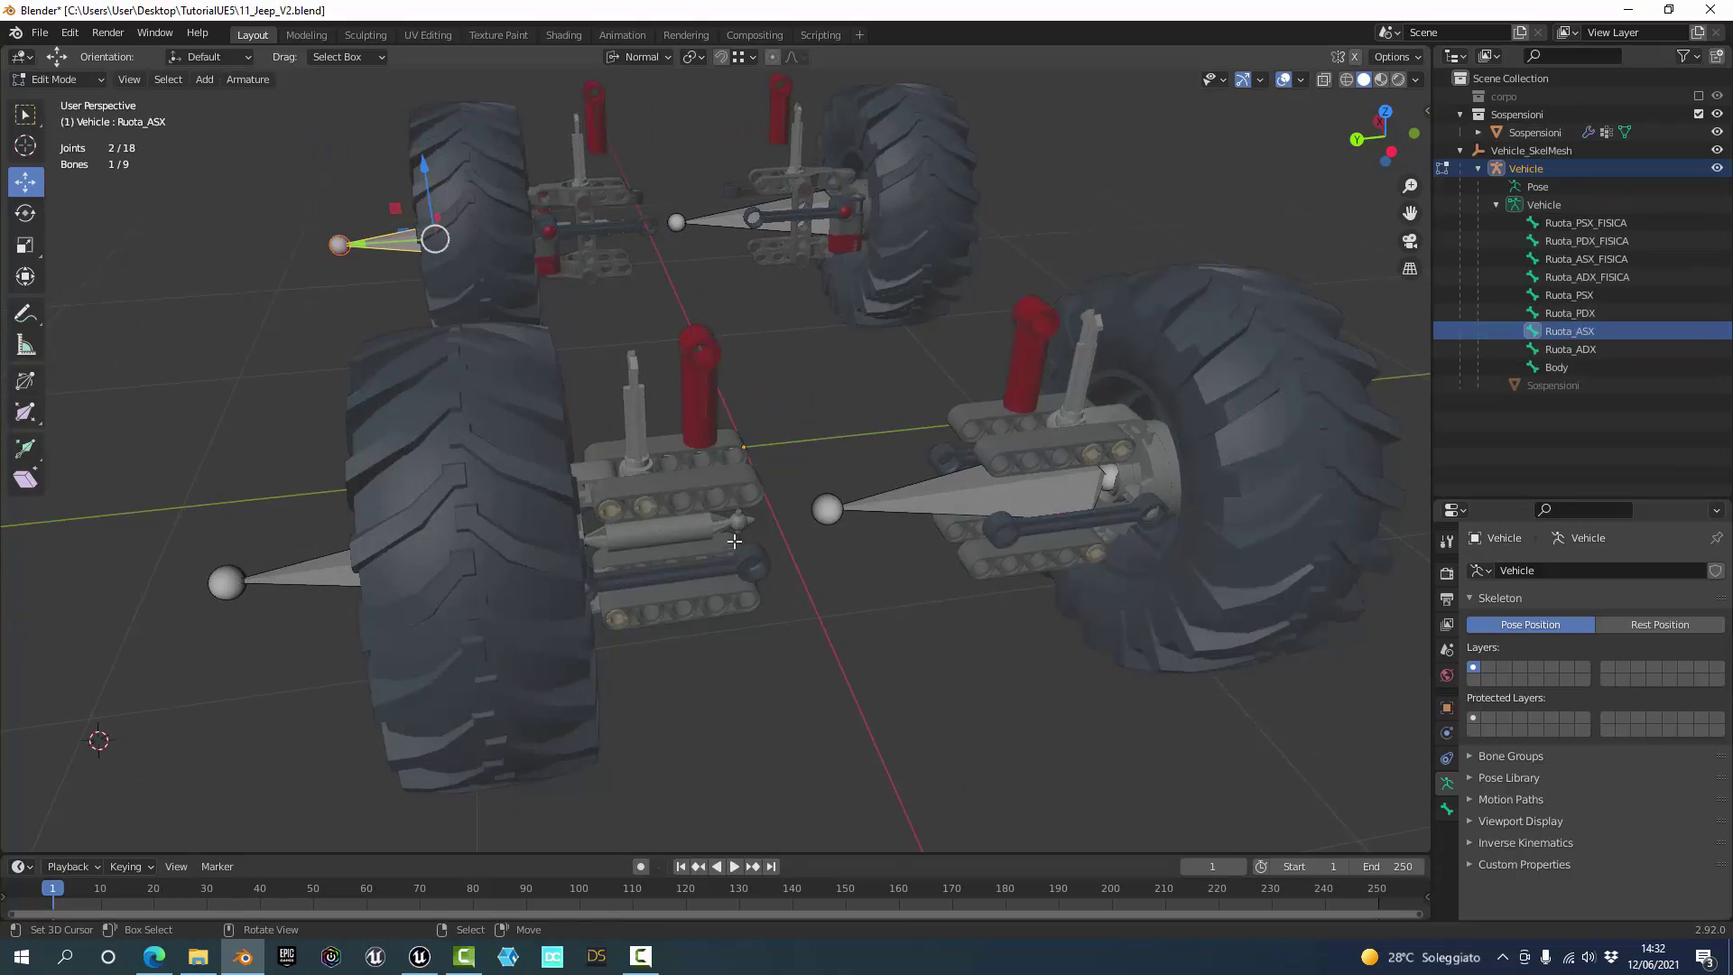
- Orbit and zoom to a close, low view of the wheels and chassis
mouse_move(755, 582)
middle_mouse_down()
mouse_move(526, 583)
mouse_move(410, 537)
mouse_move(396, 560)
middle_mouse_up()
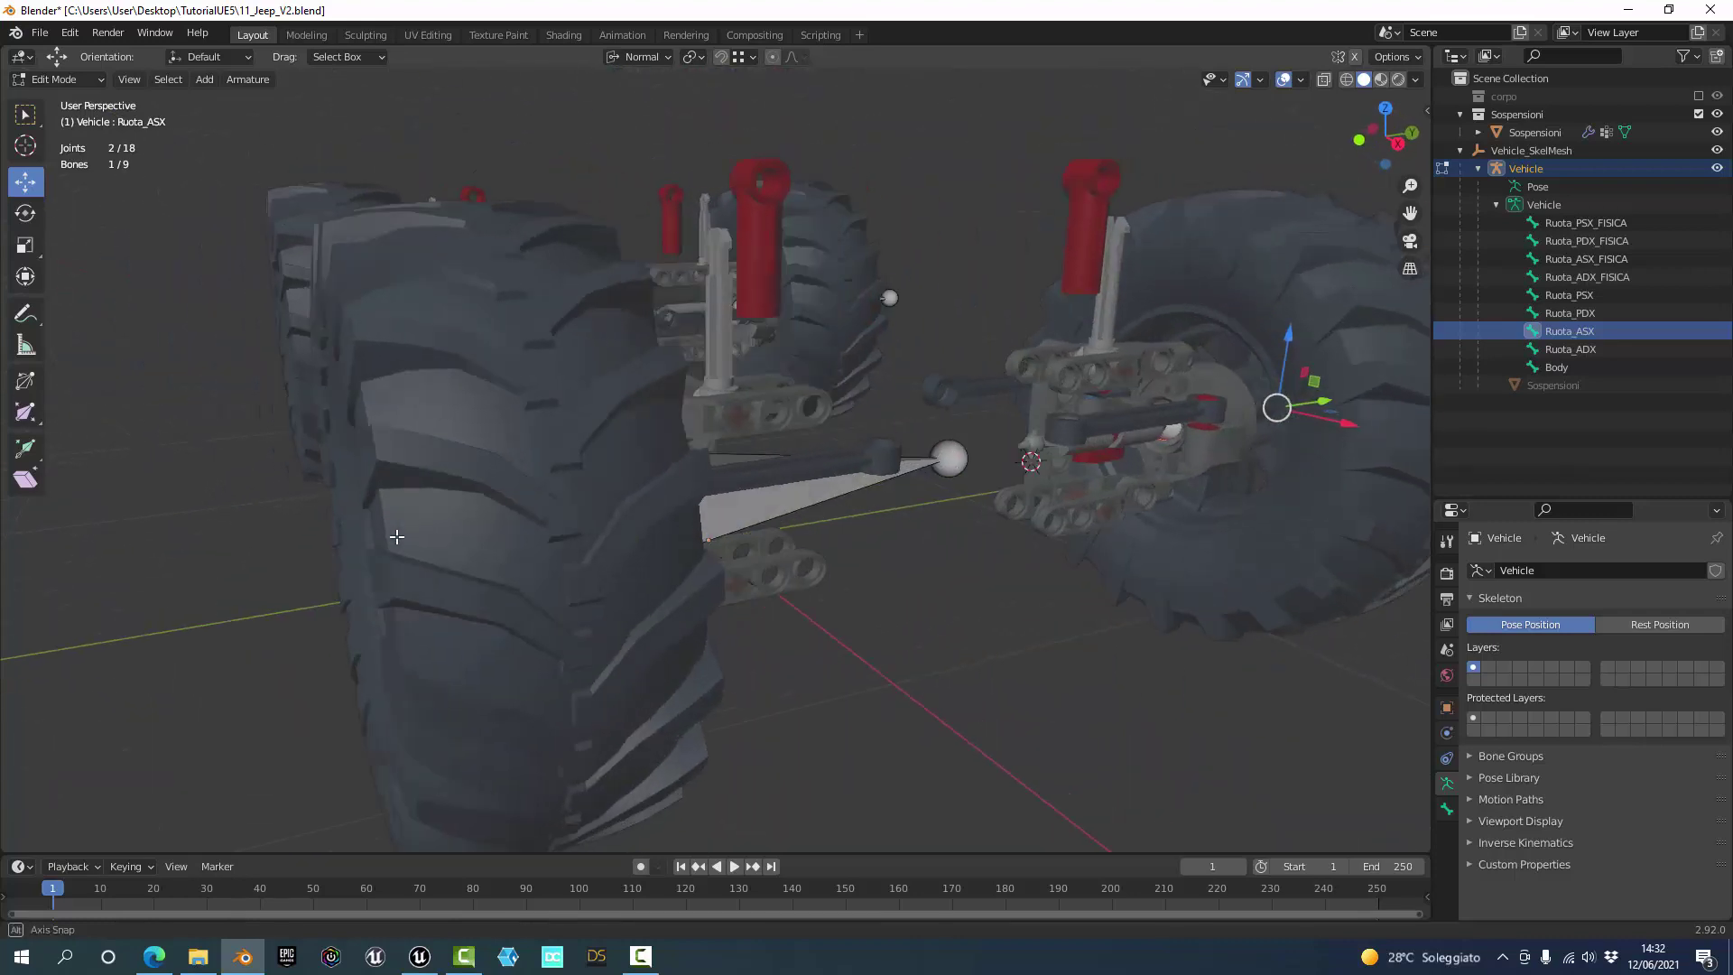
scroll(396, 560, "down", 6)
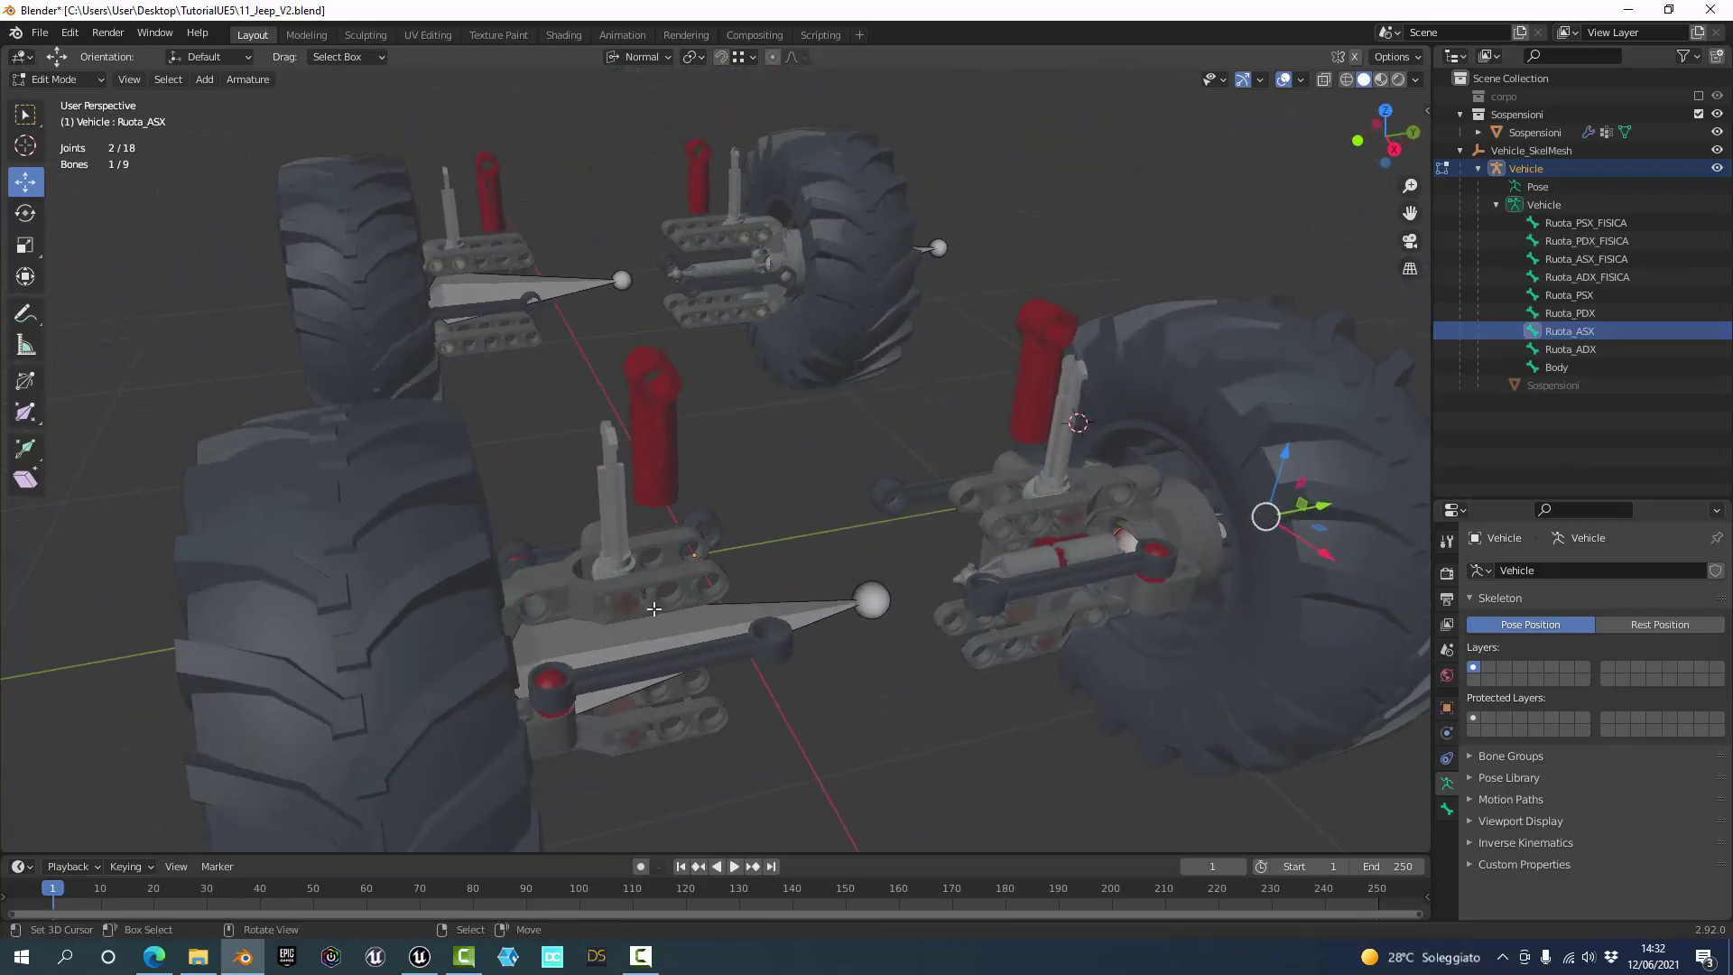
middle_click_drag(655, 609, 838, 649)
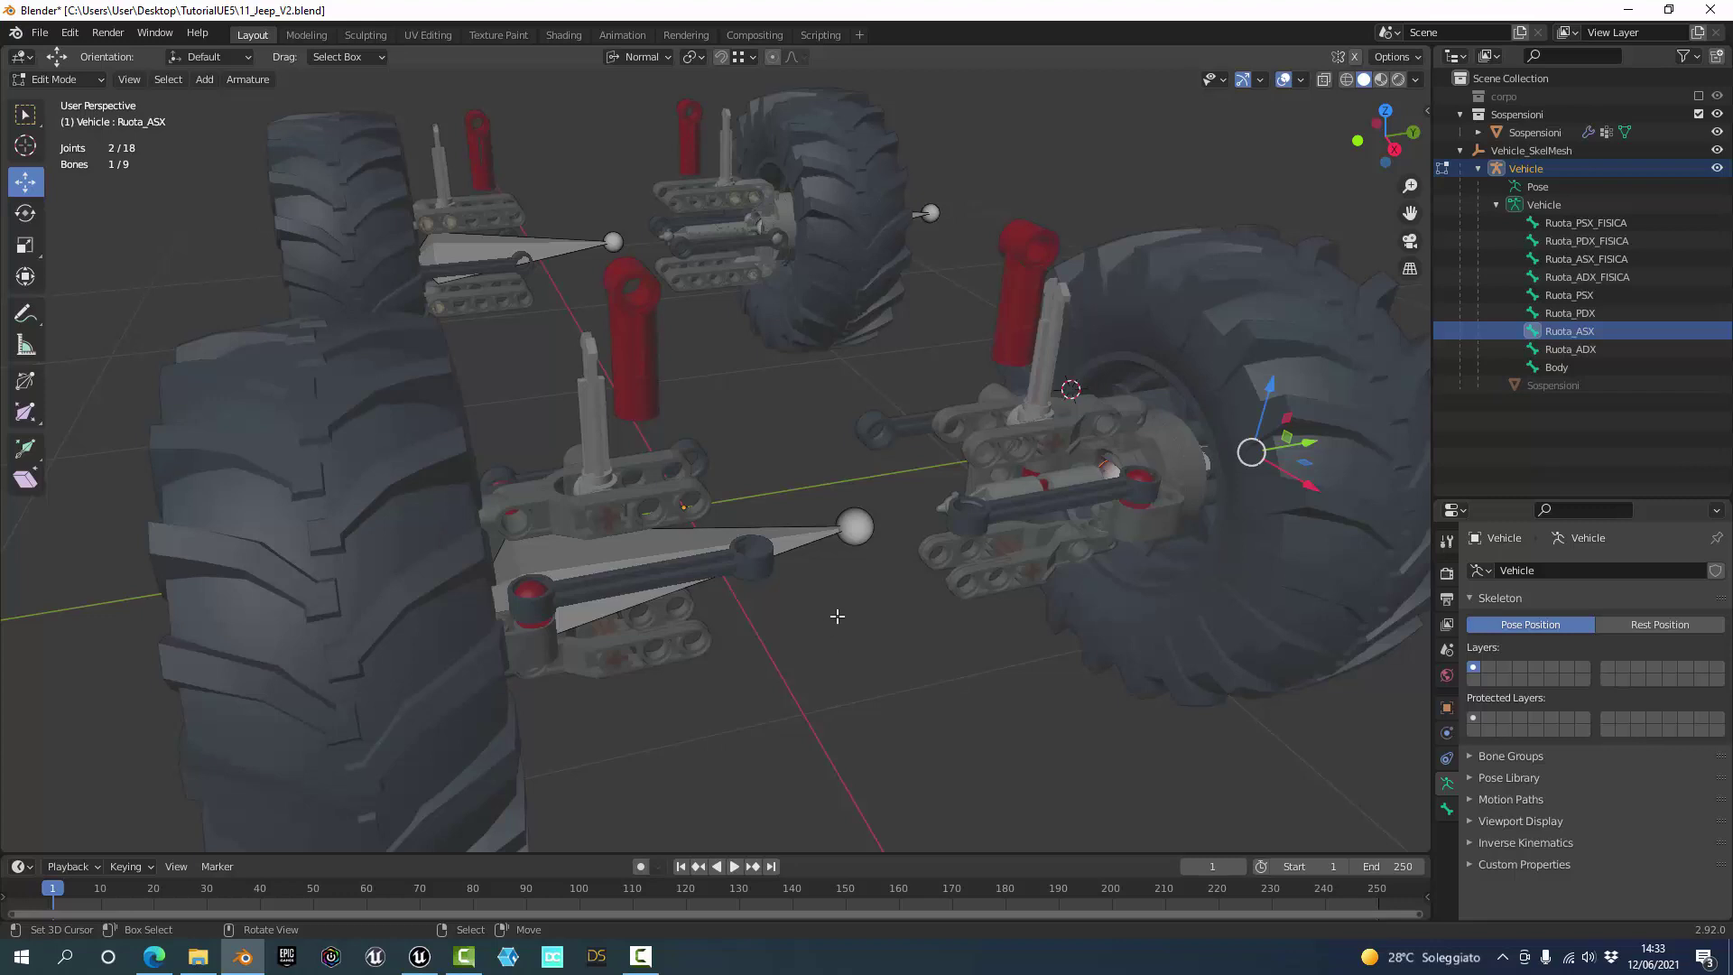
- Select the Ruota_PSX_FISICA physics bone in the Outliner, then minimise Blender
mouse_move(825, 637)
middle_mouse_down()
mouse_move(795, 643)
mouse_move(814, 648)
middle_mouse_up()
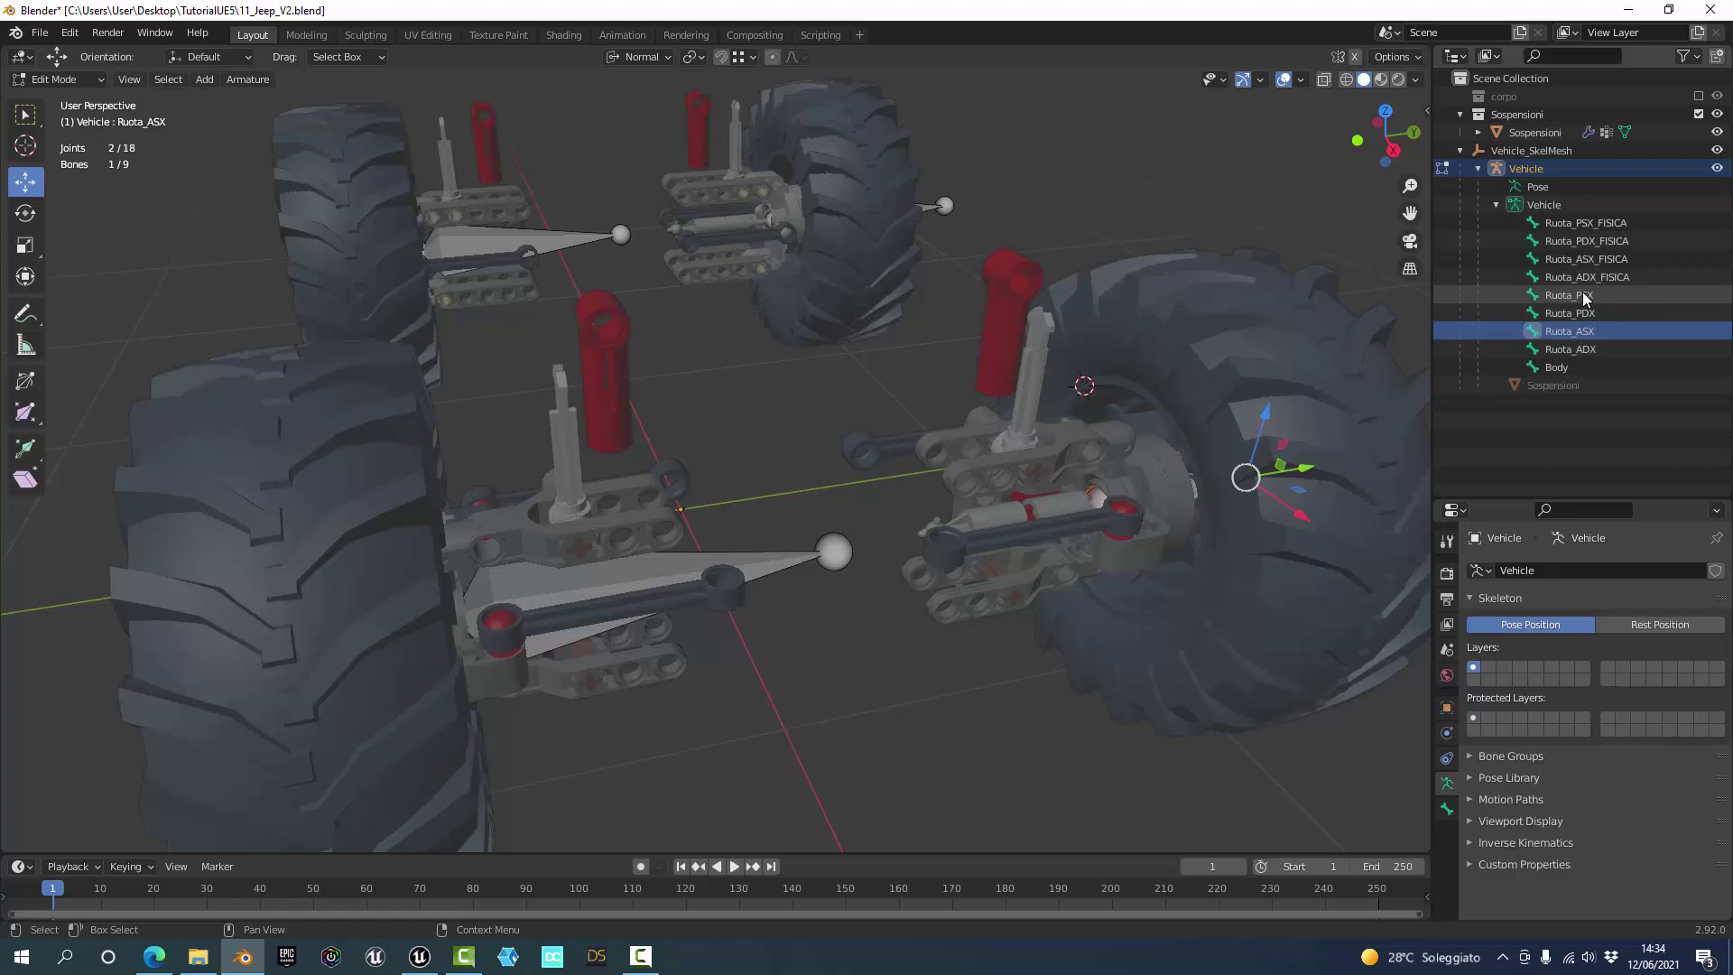
left_click(1588, 226)
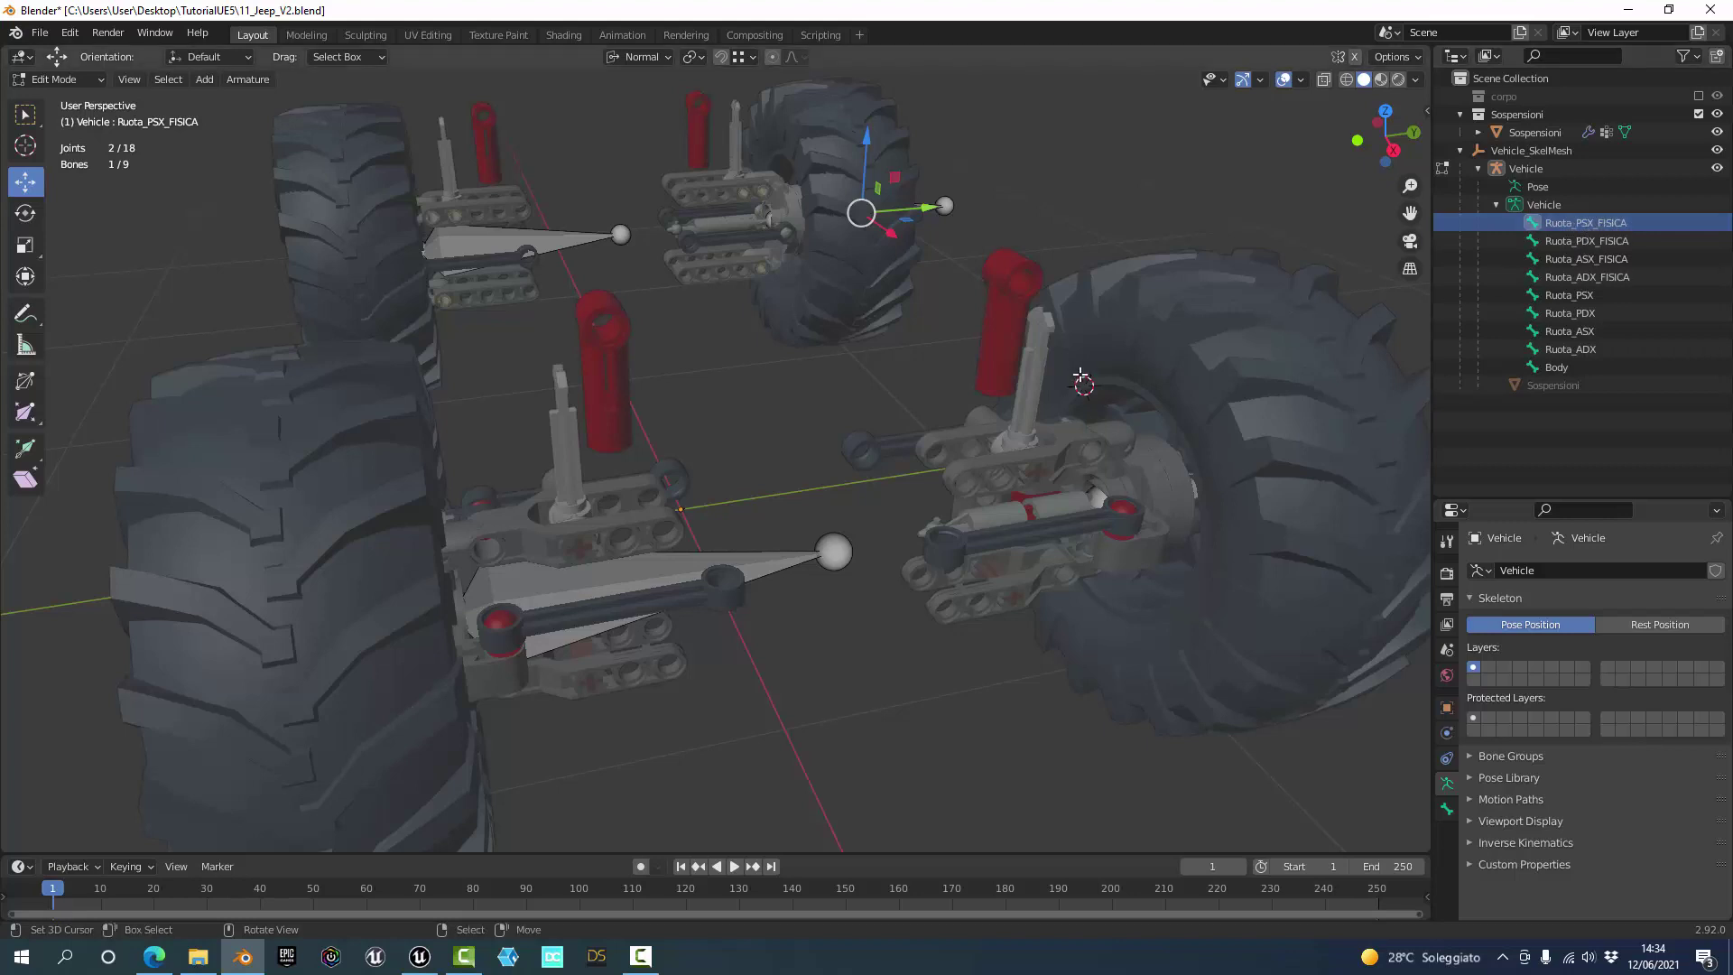
left_click(1628, 10)
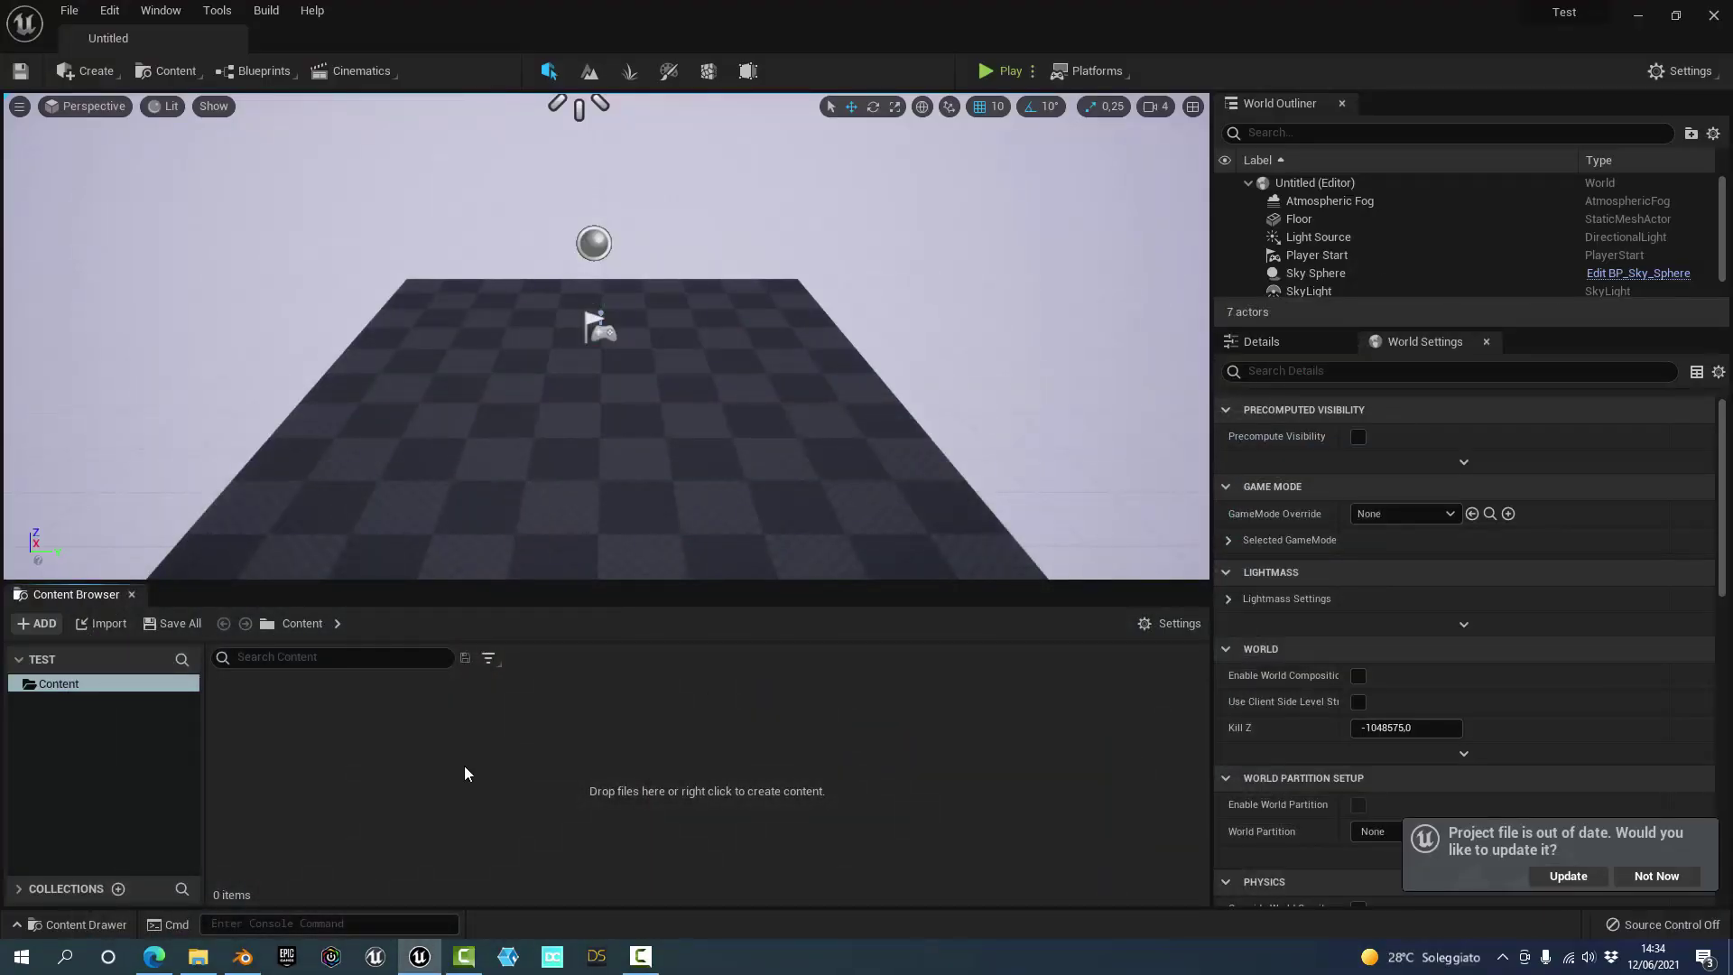
- Choose 11_Jeep_Skeletal_V2 from Desktop > TutorialUE5 for import into the Content Browser
left_click(117, 632)
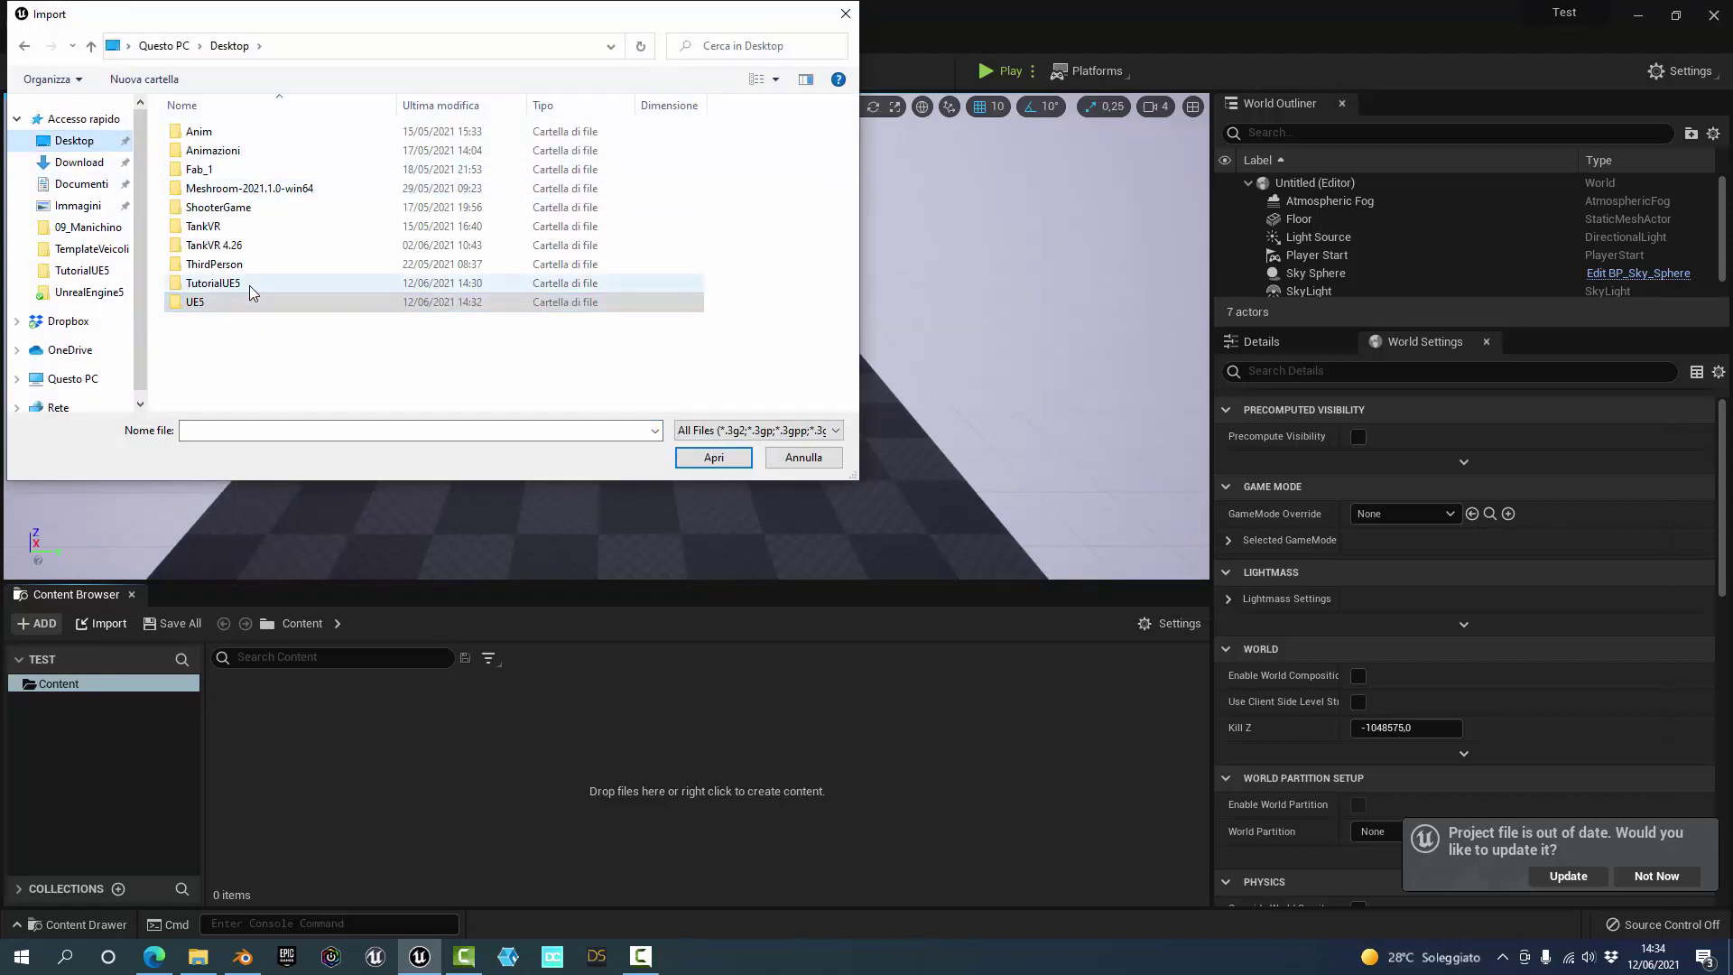
double_click(250, 291)
scroll(736, 357, "down", 2)
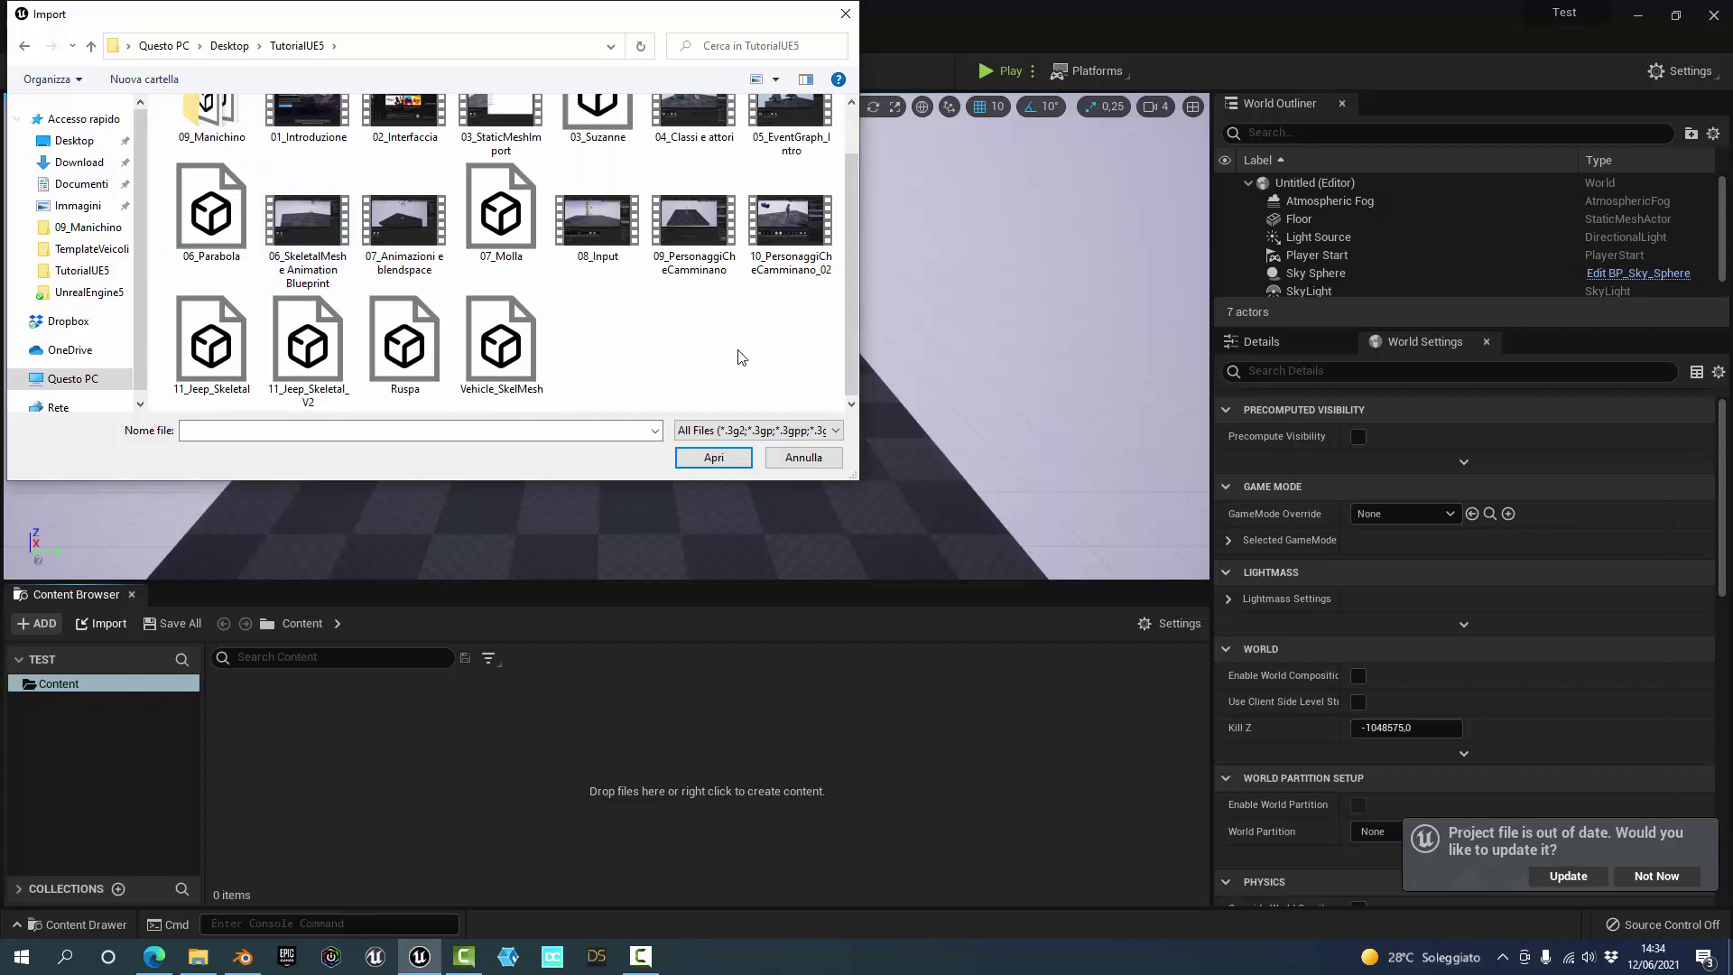
left_click(334, 311)
left_click(728, 466)
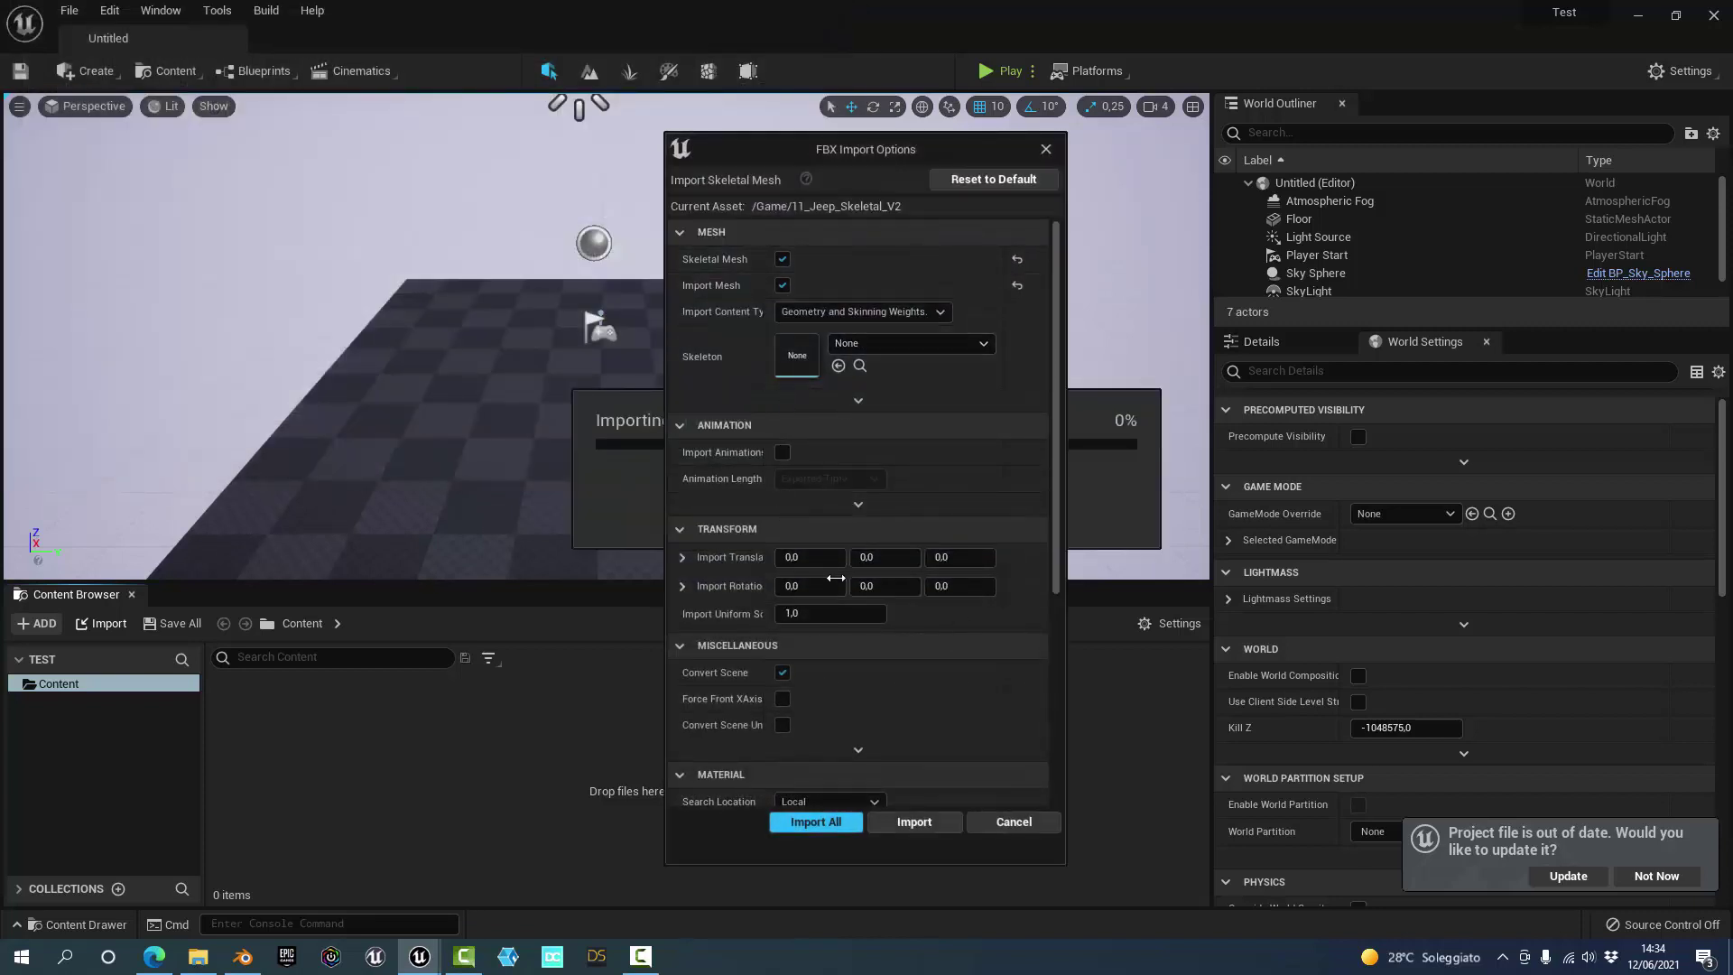
- Import with Search Location Do Not Search, Do Not Create Material, and Import Textures off
scroll(722, 310, "down", 5)
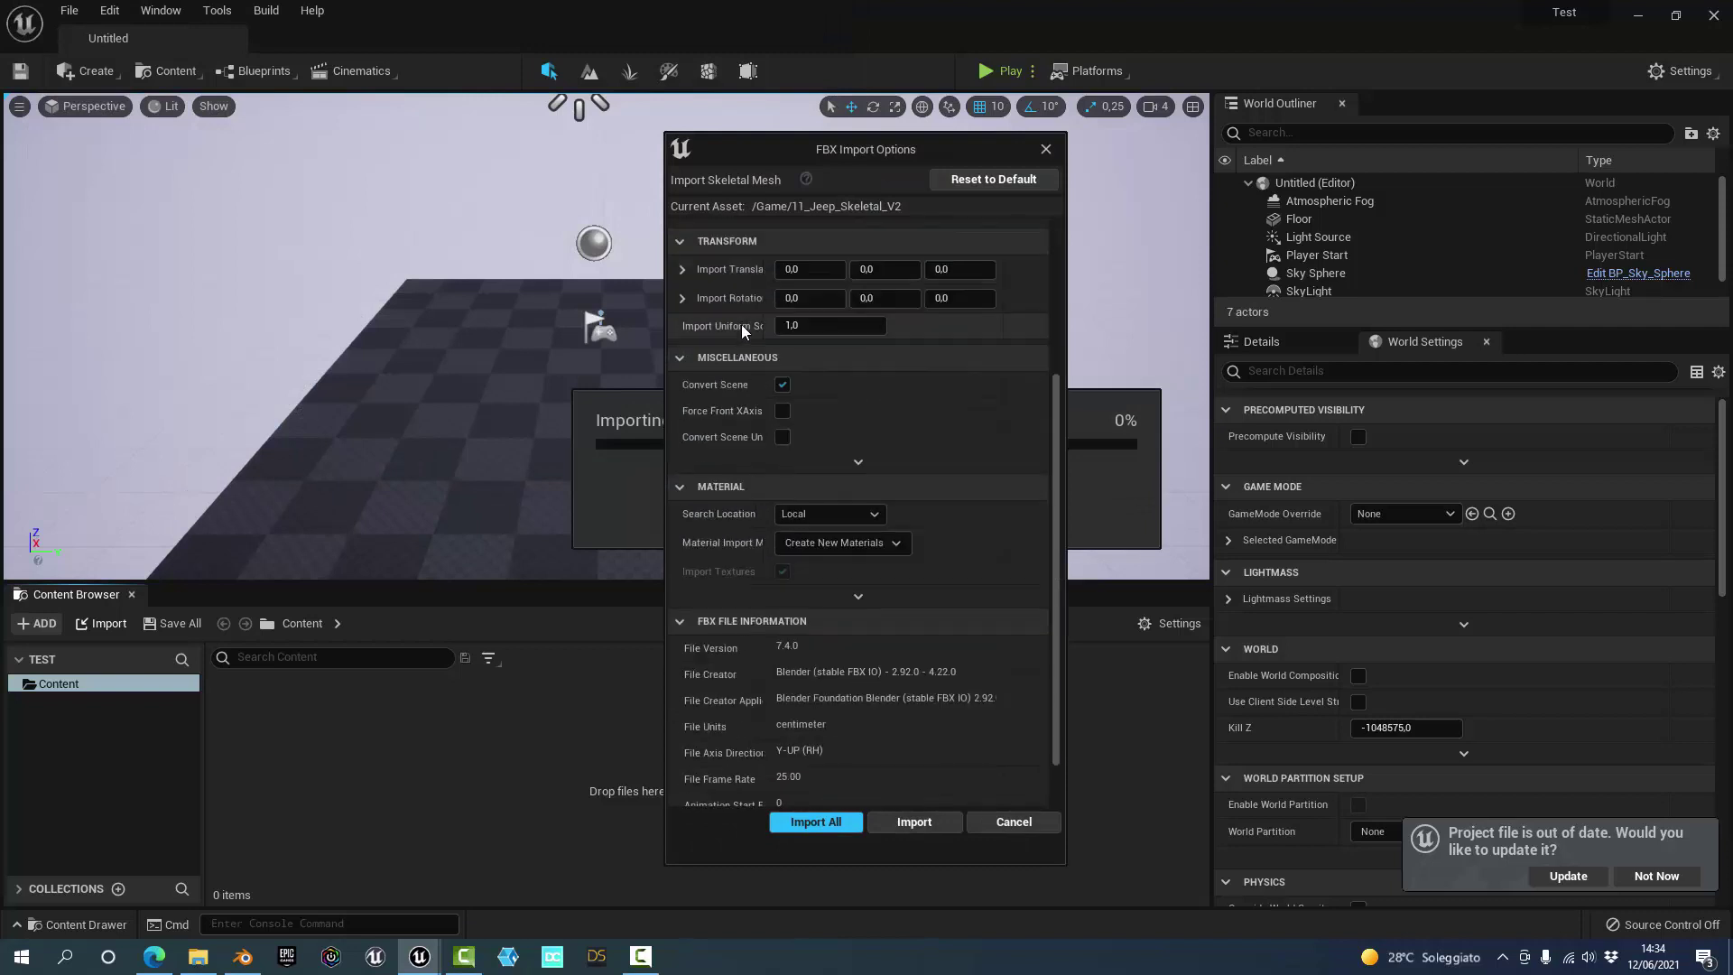
left_click(792, 469)
left_click(813, 557)
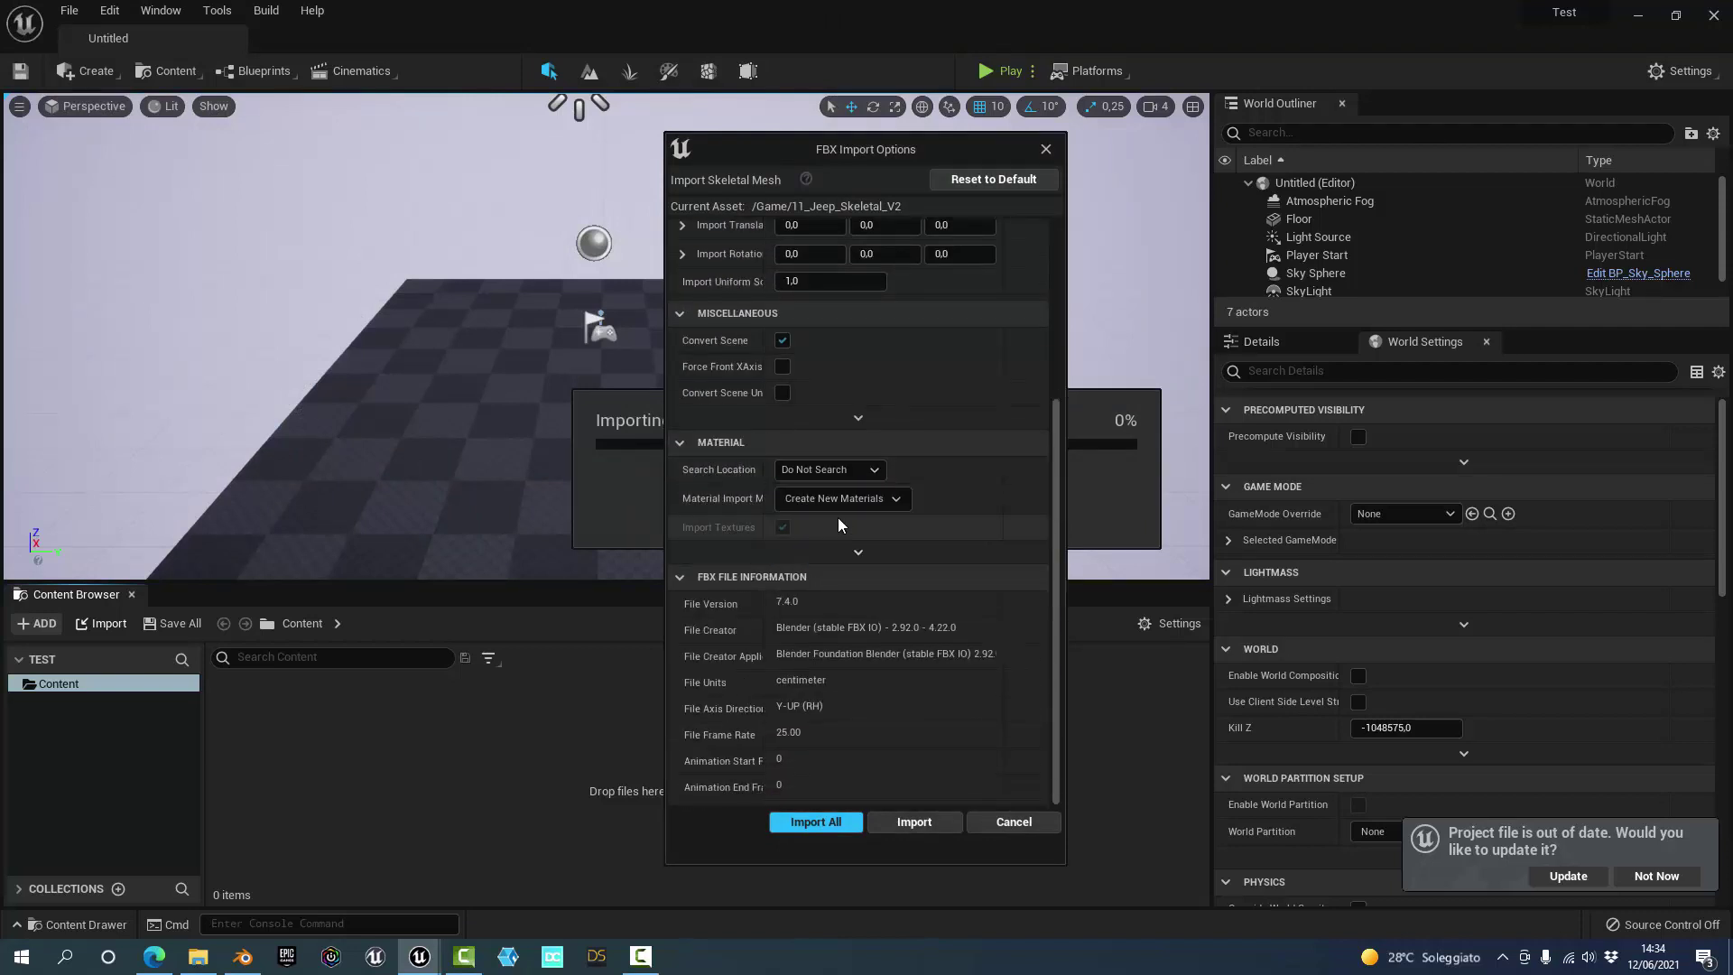
left_click(844, 499)
left_click(830, 544)
left_click(783, 527)
scroll(812, 533, "up", 2)
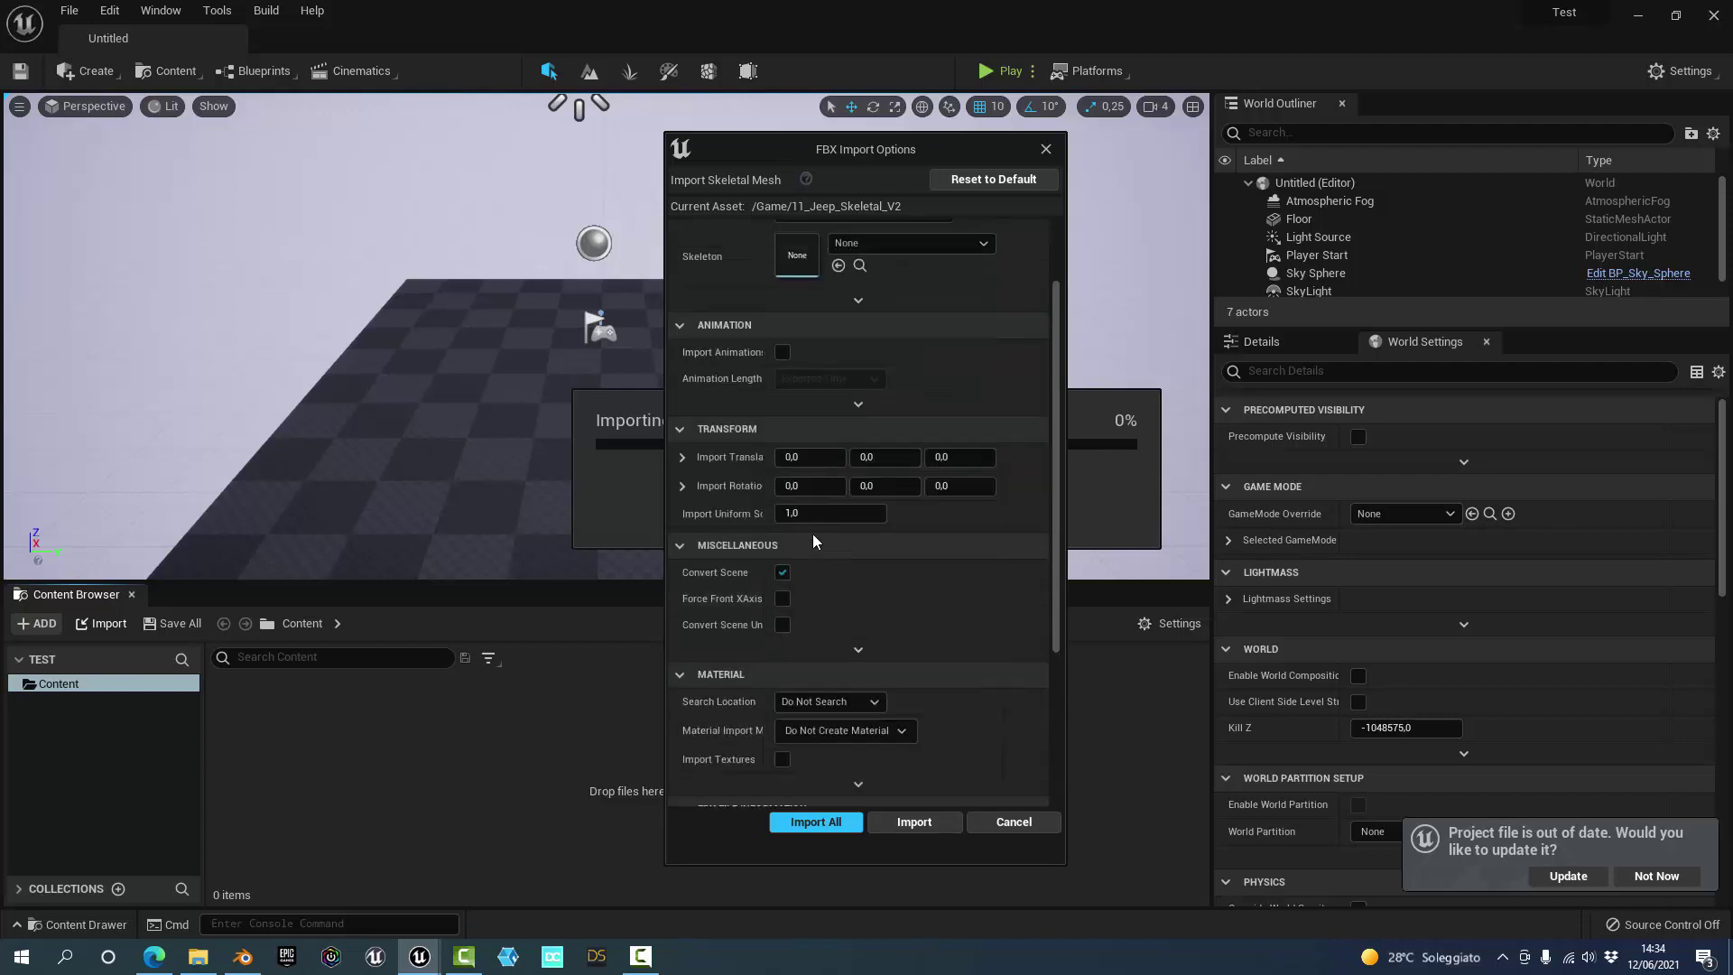
scroll(813, 533, "up", 2)
scroll(815, 529, "down", 3)
scroll(821, 534, "down", 1)
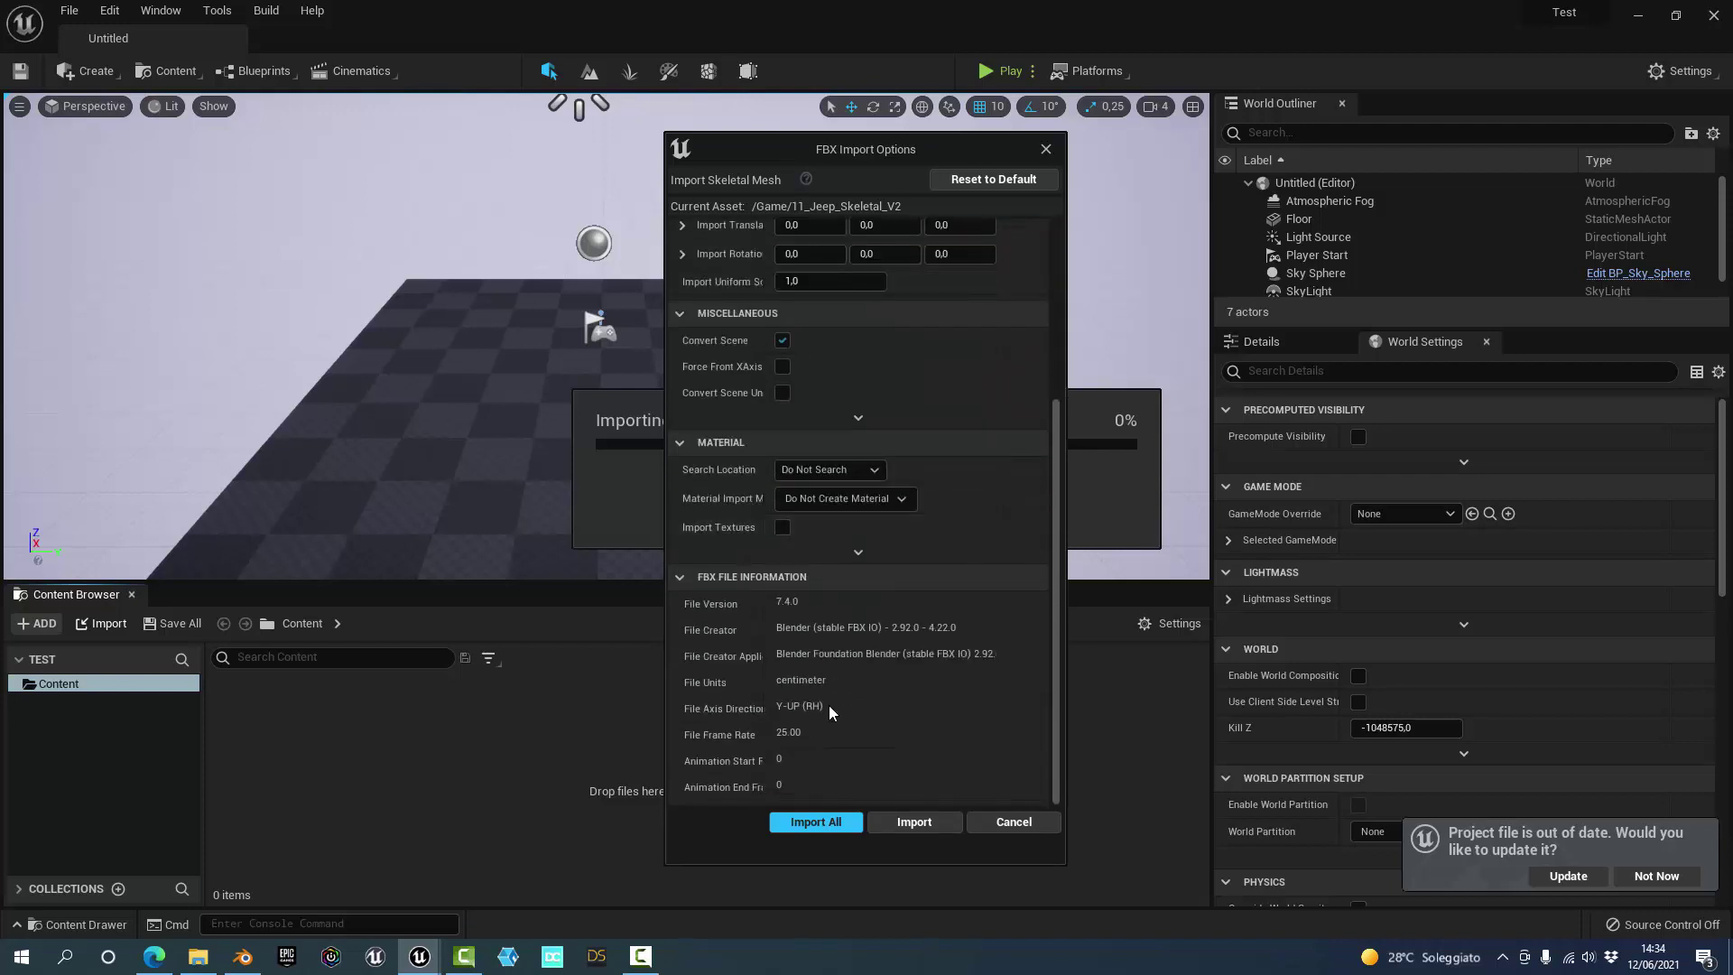
left_click(931, 822)
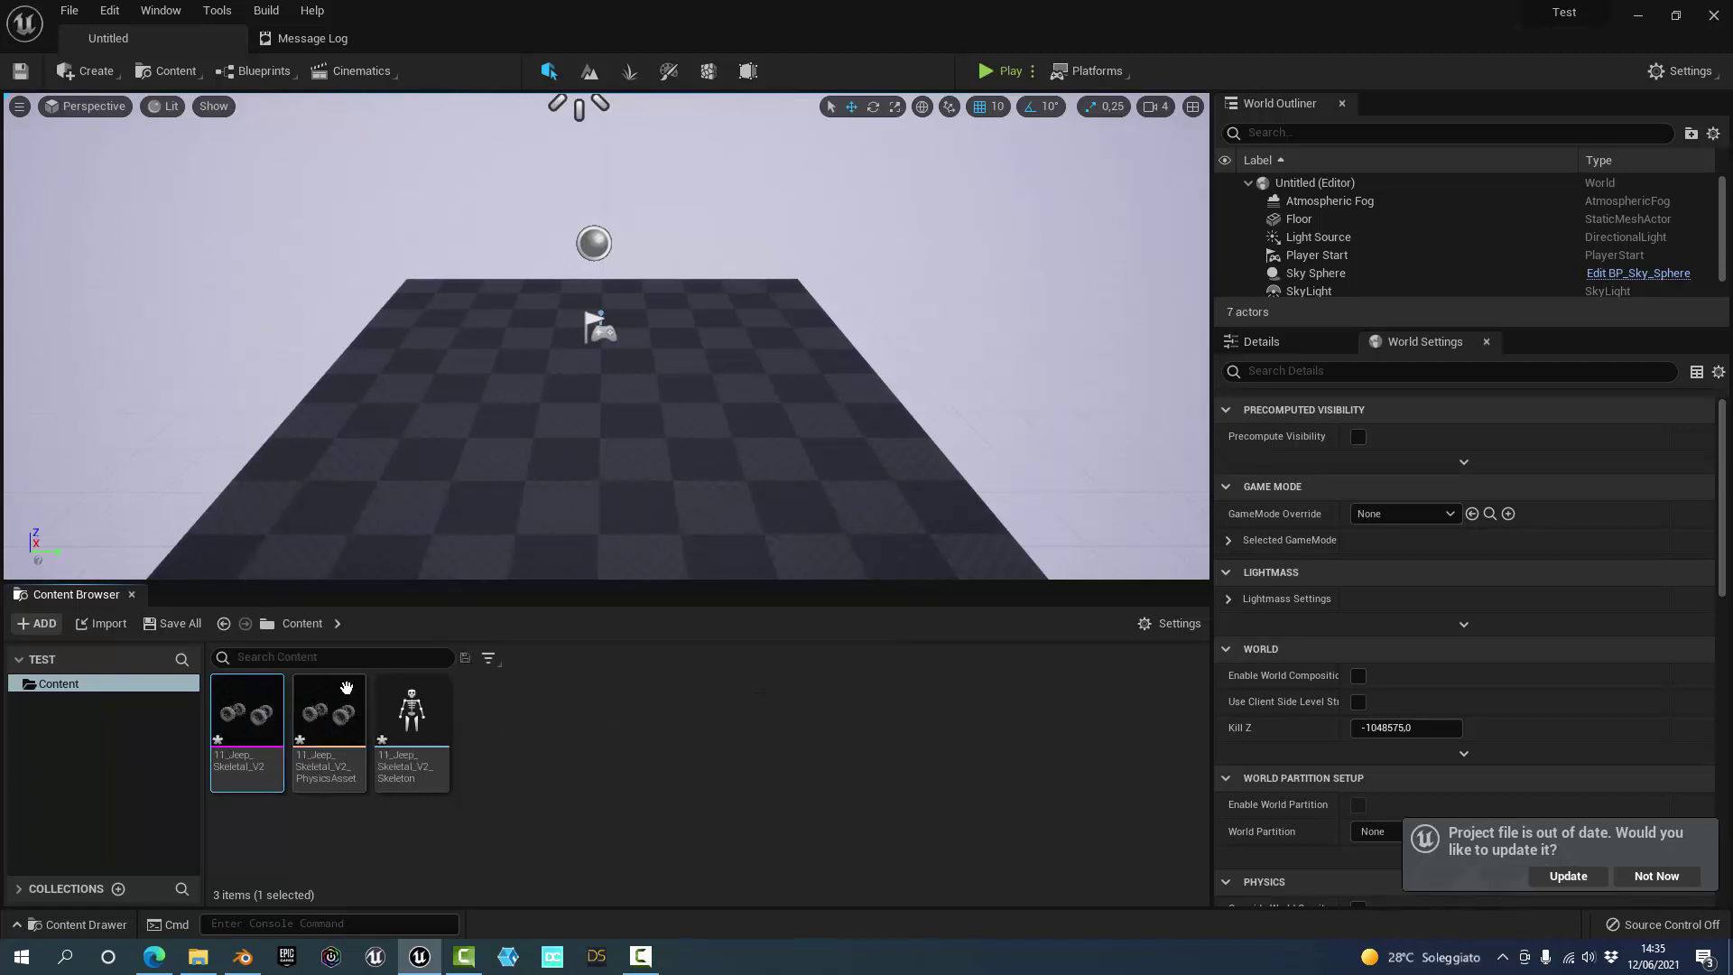
- Inspect the physics asset and skeleton, update Test.uproject, and bring up Save All
left_click(338, 719)
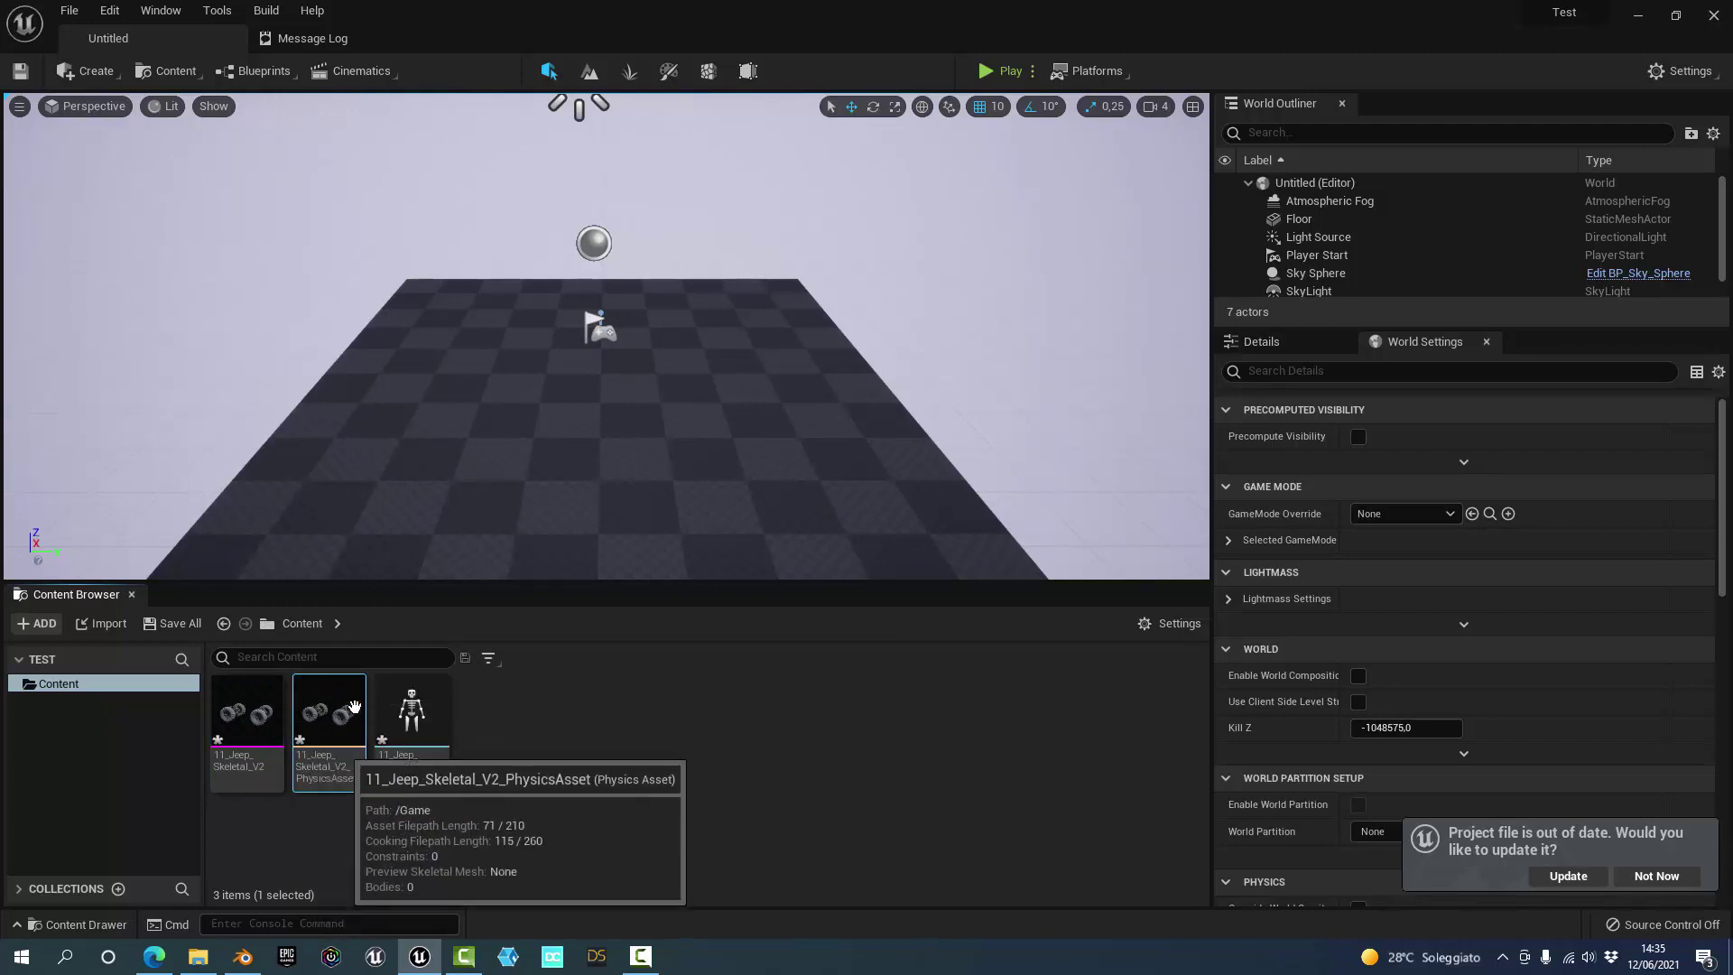
left_click(426, 740)
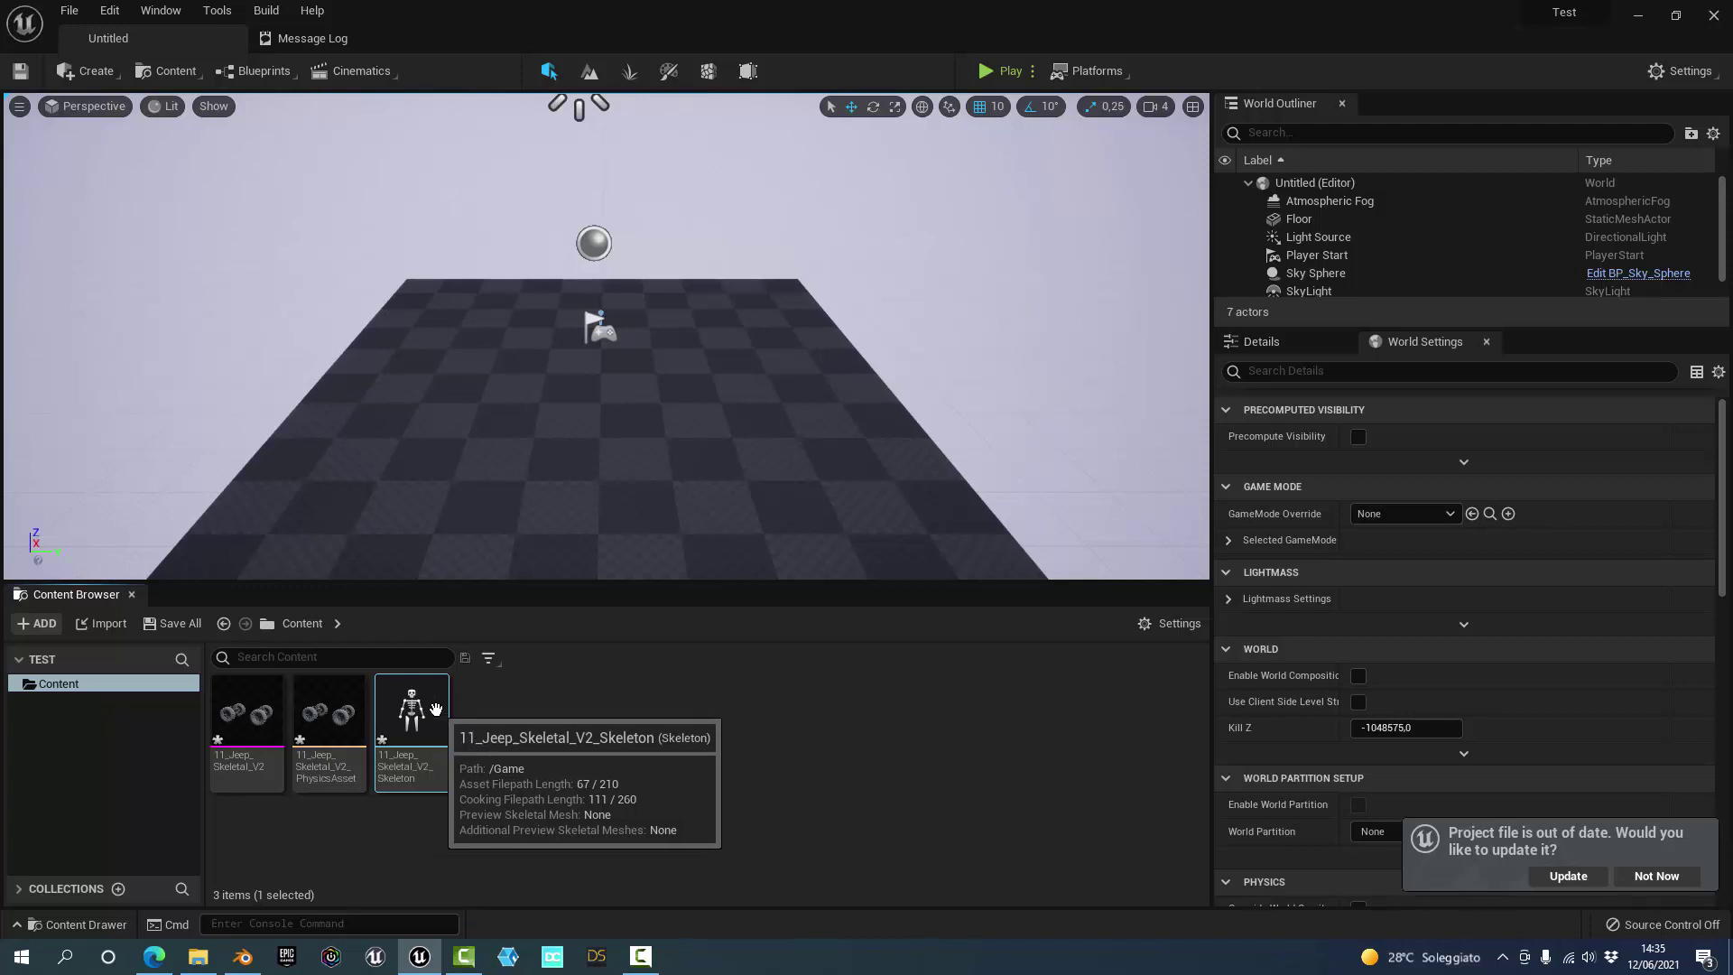
left_click(1560, 875)
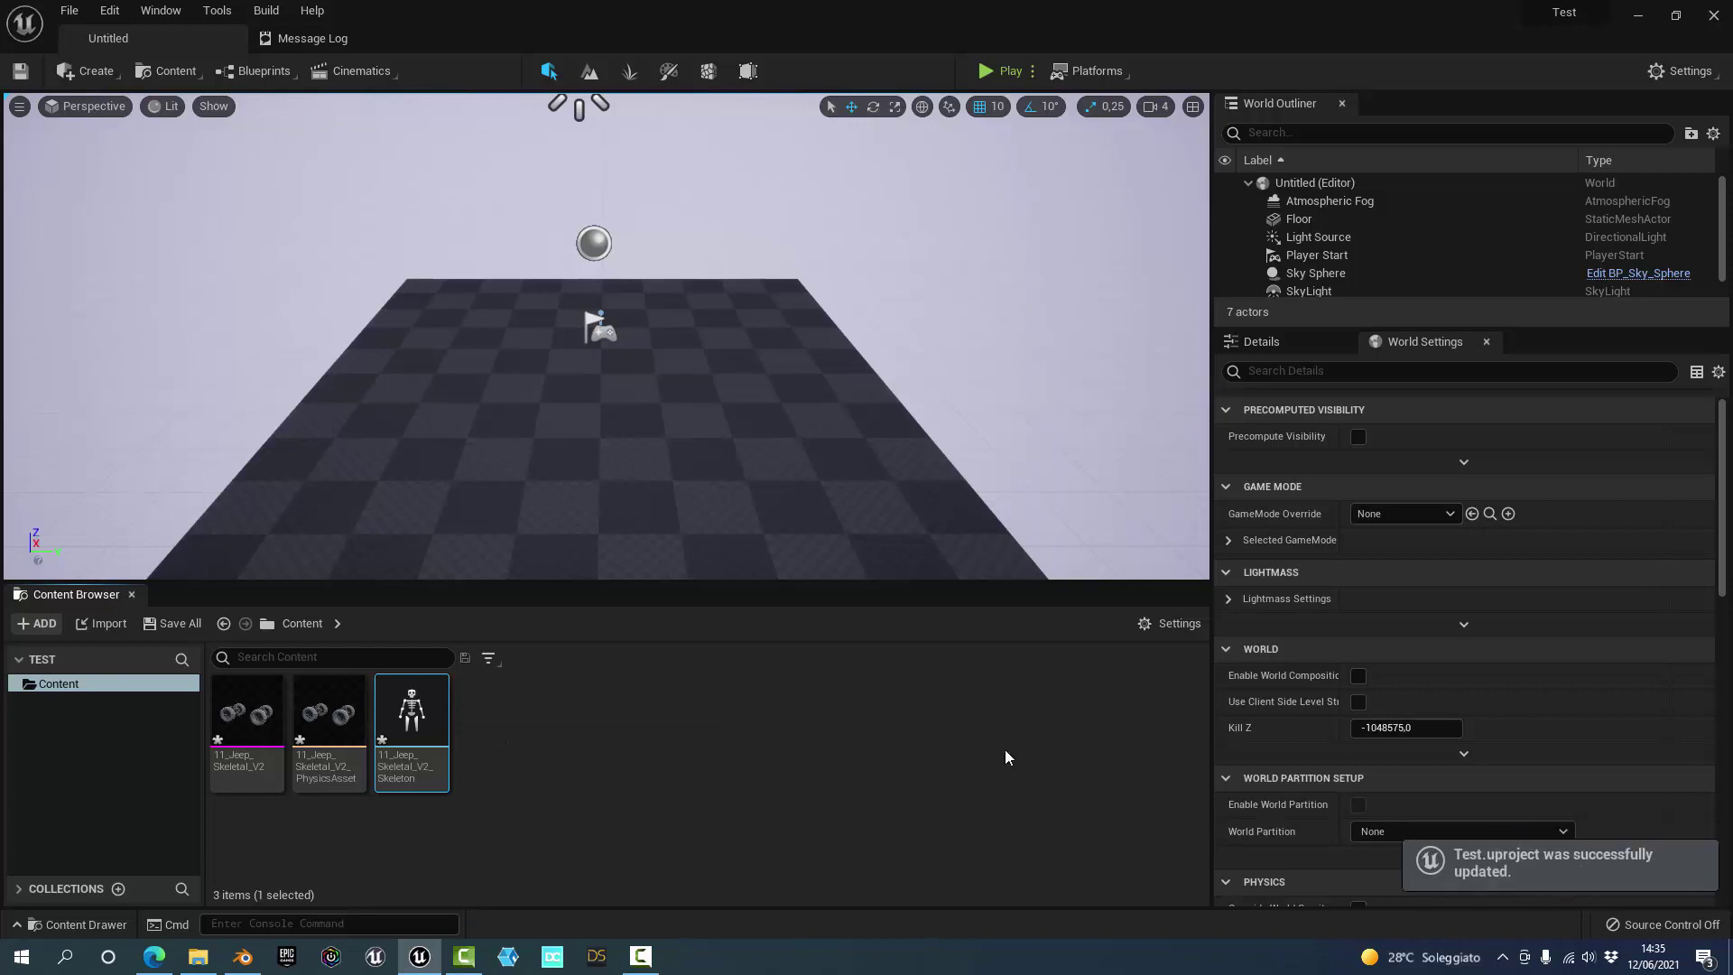
left_click(175, 623)
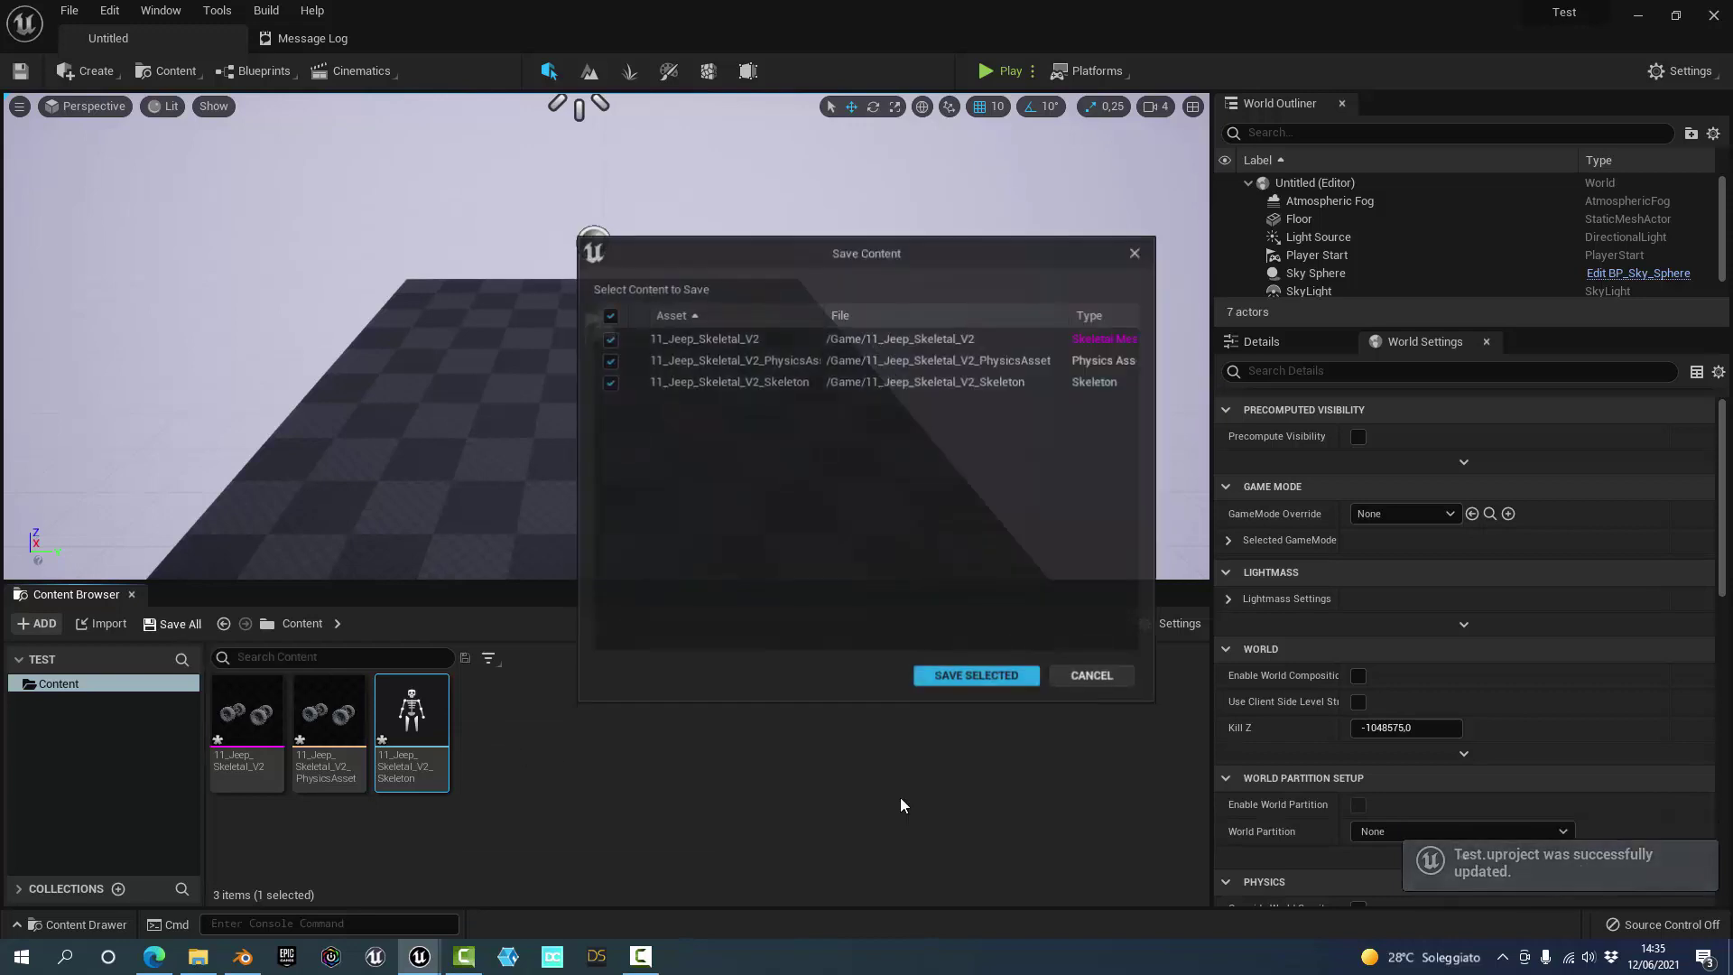
- Save the three selected jeep assets and clear the Content Browser selection
left_click(1003, 684)
left_click(733, 752)
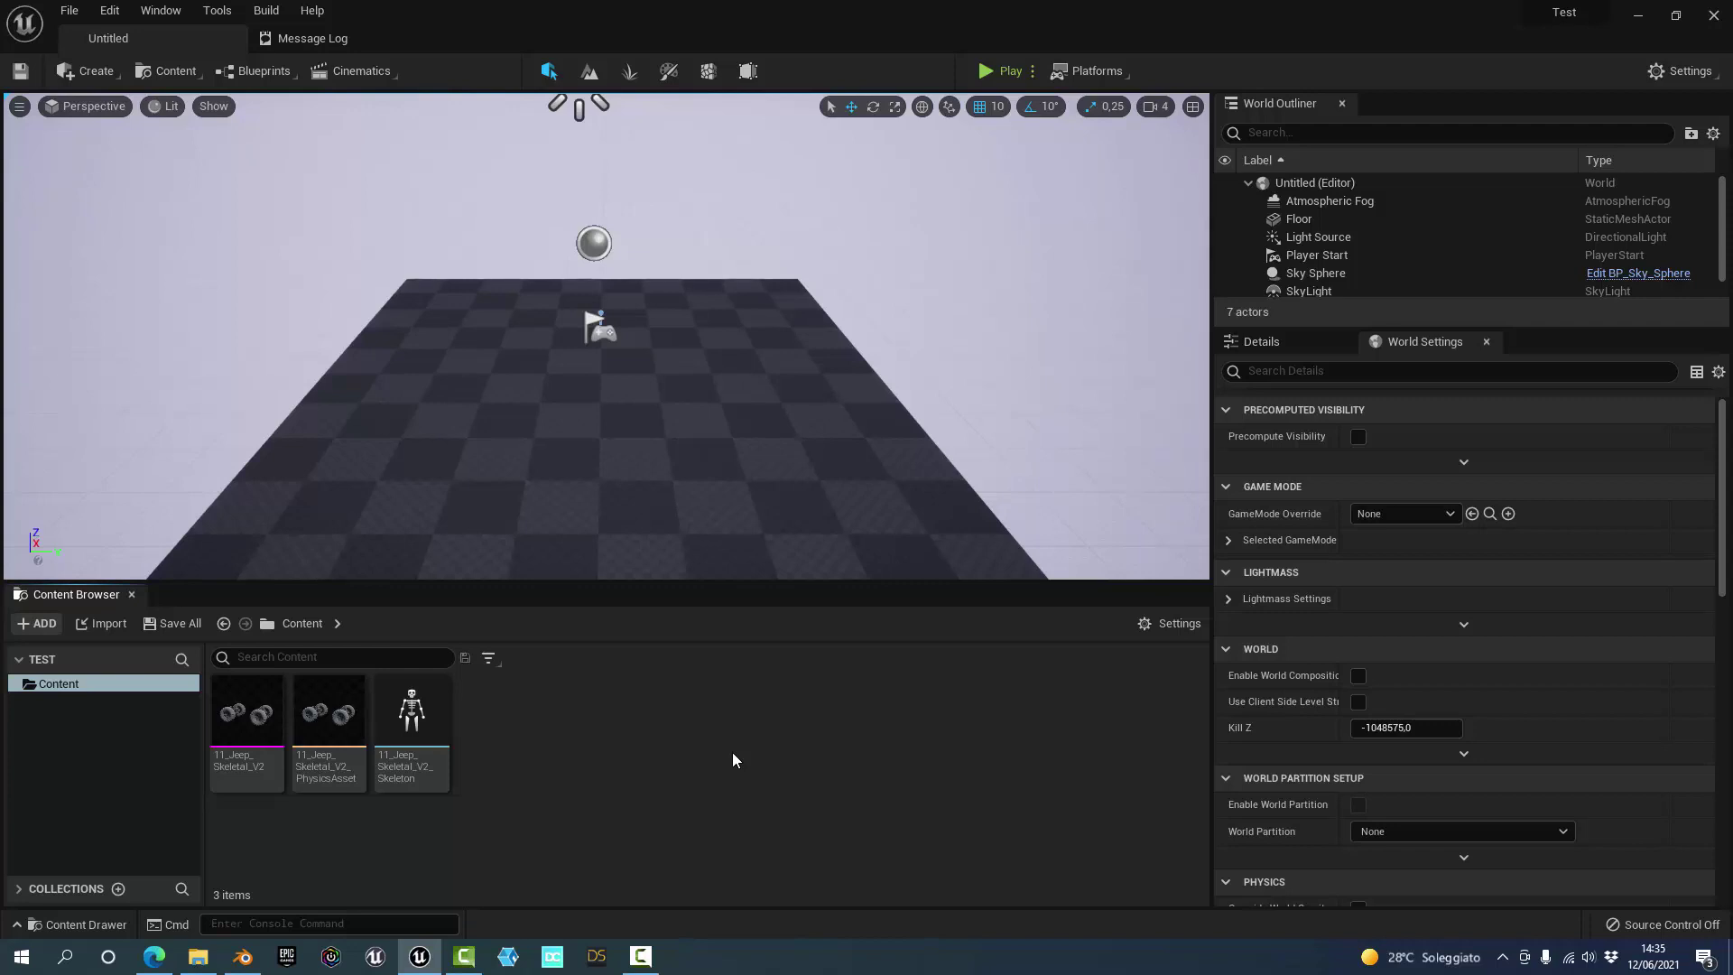
mouse_move(226, 728)
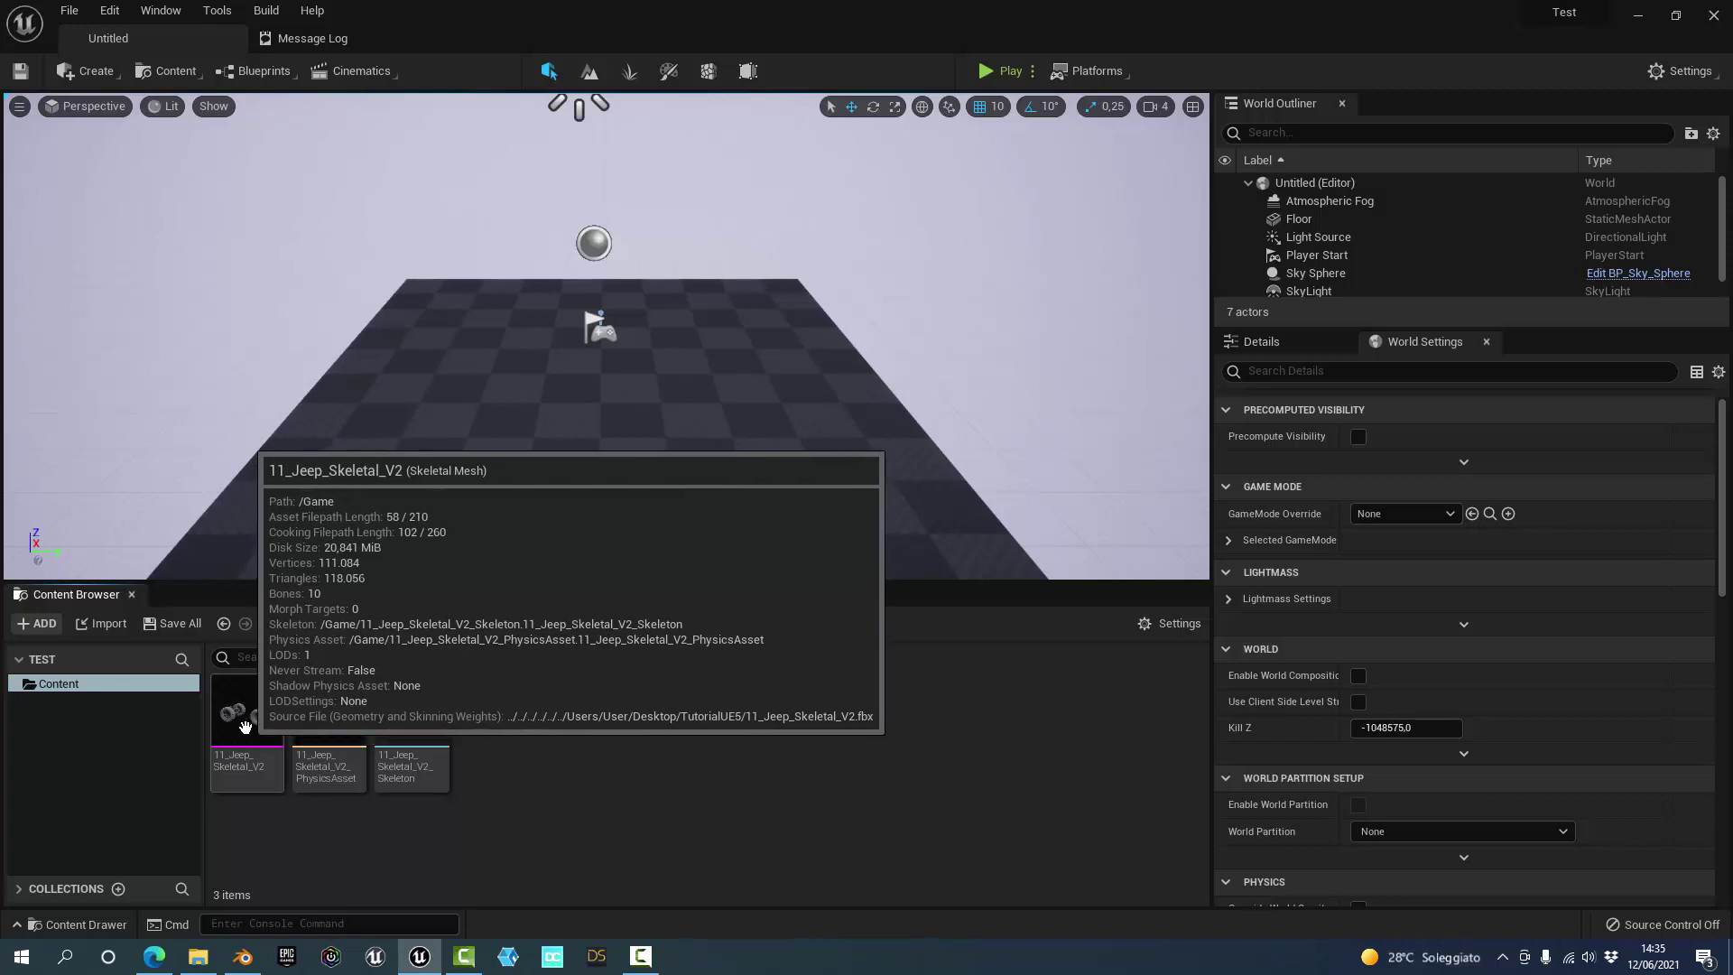
right_click(556, 738)
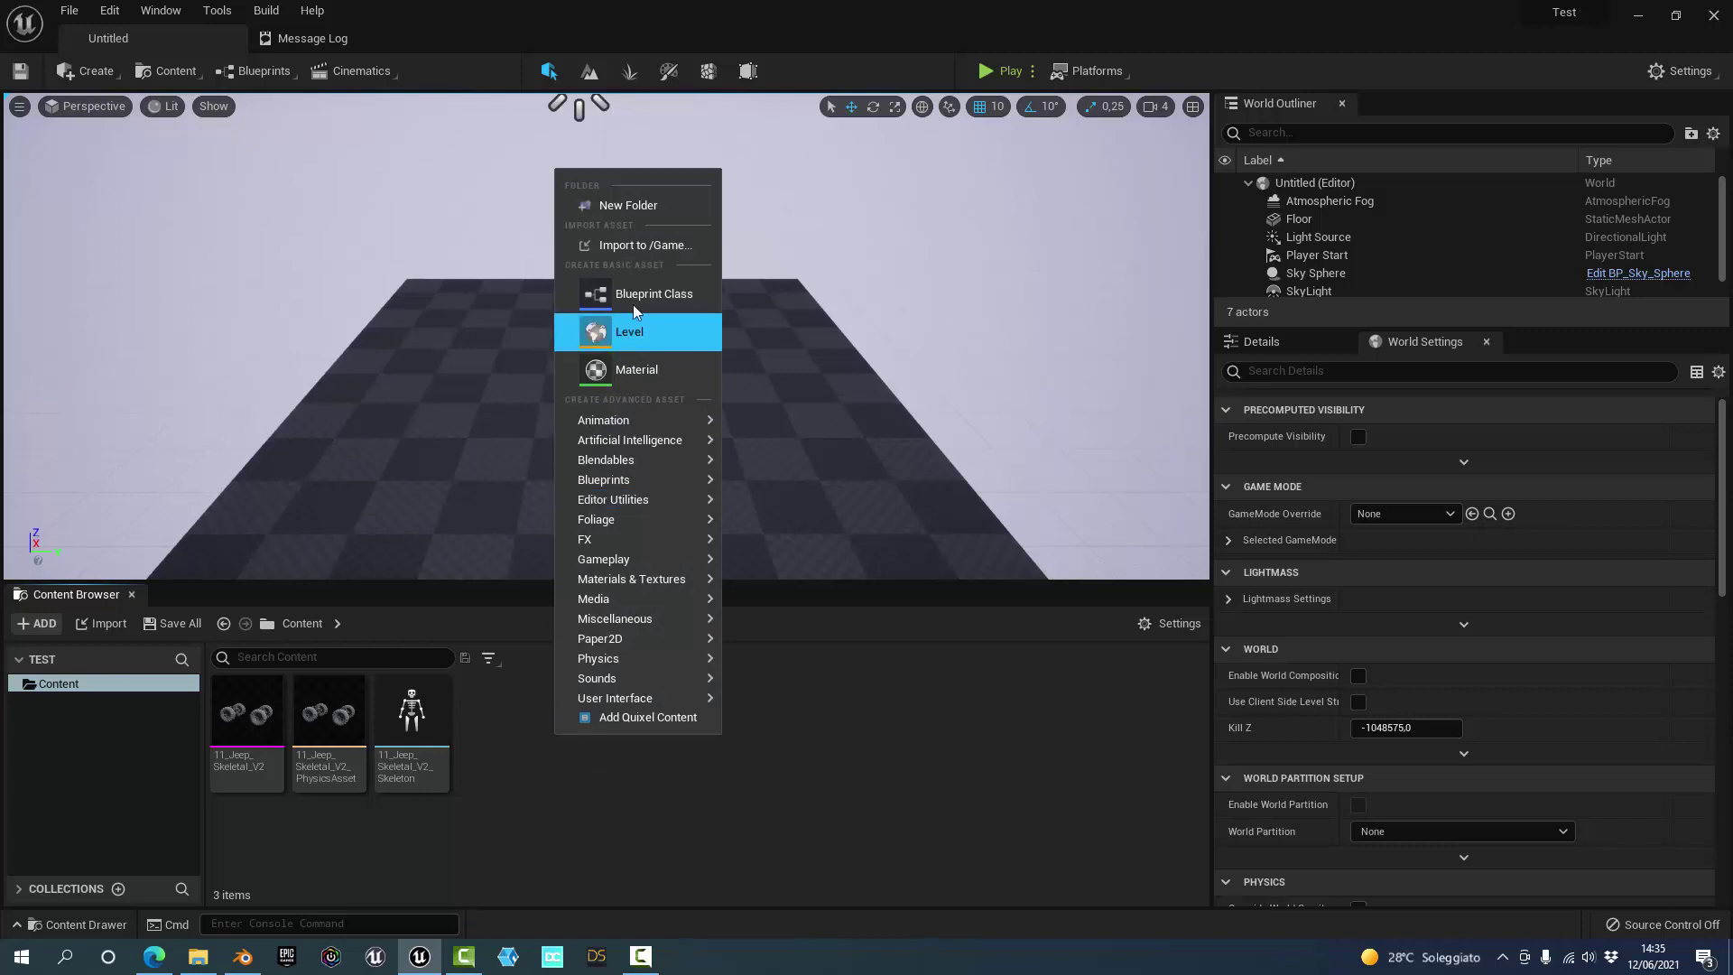
left_click(655, 300)
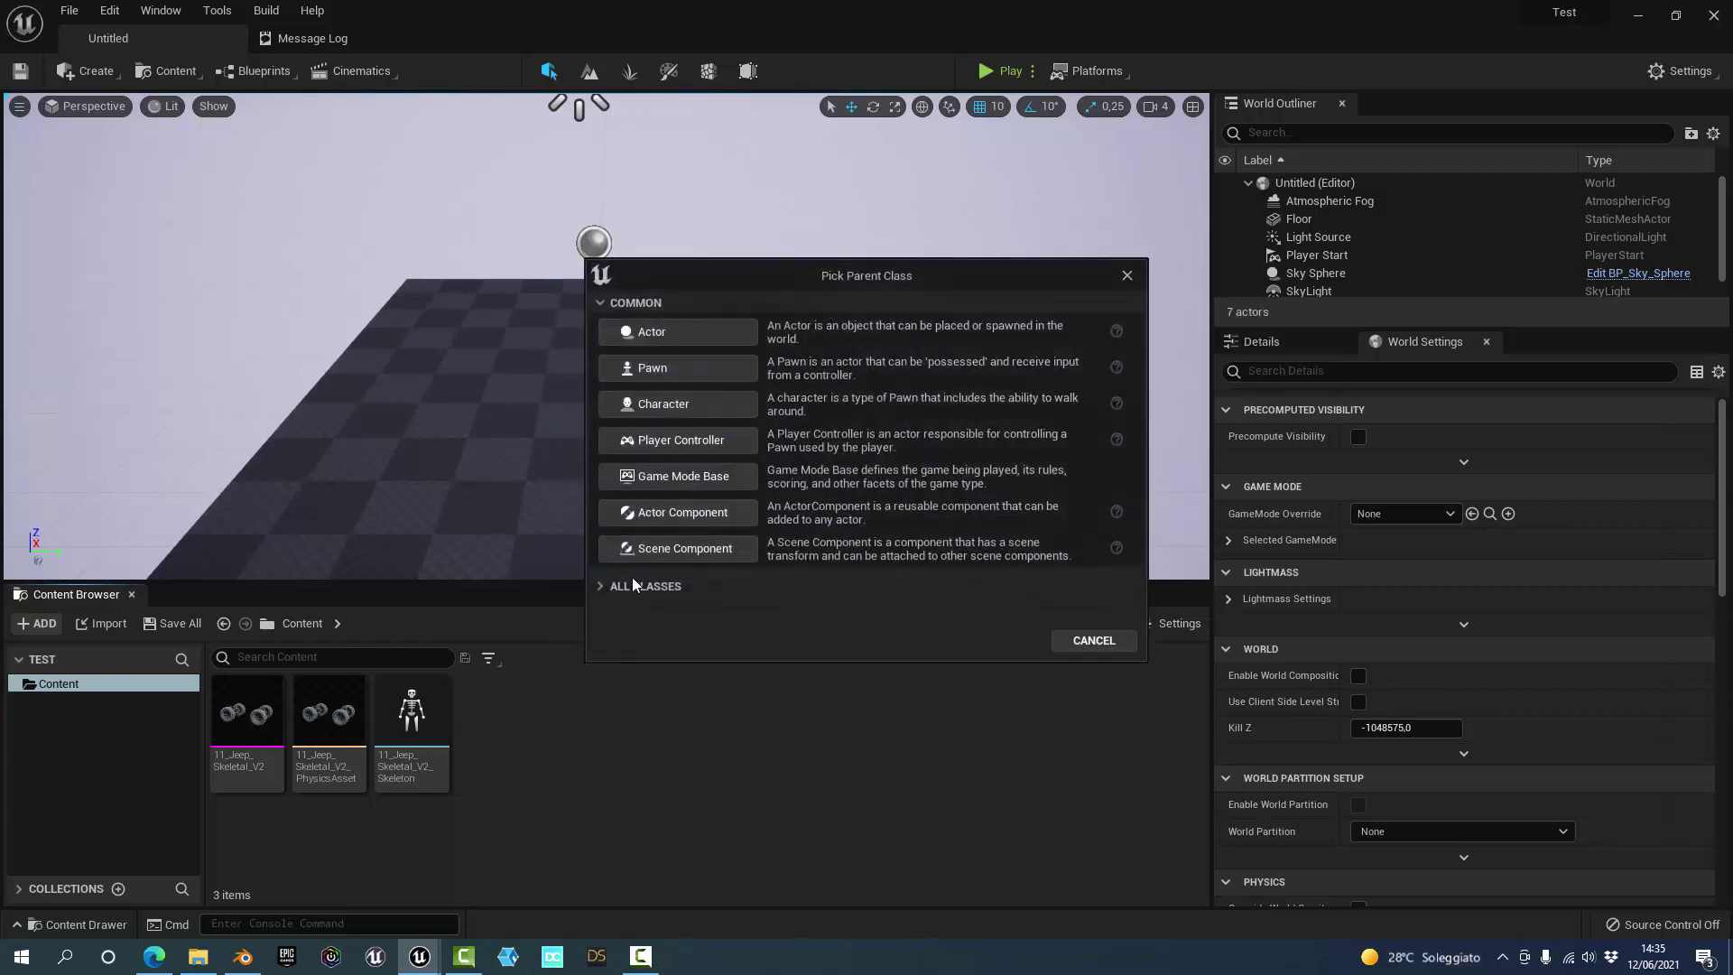
scroll(728, 696, "down", 8)
scroll(722, 702, "down", 8)
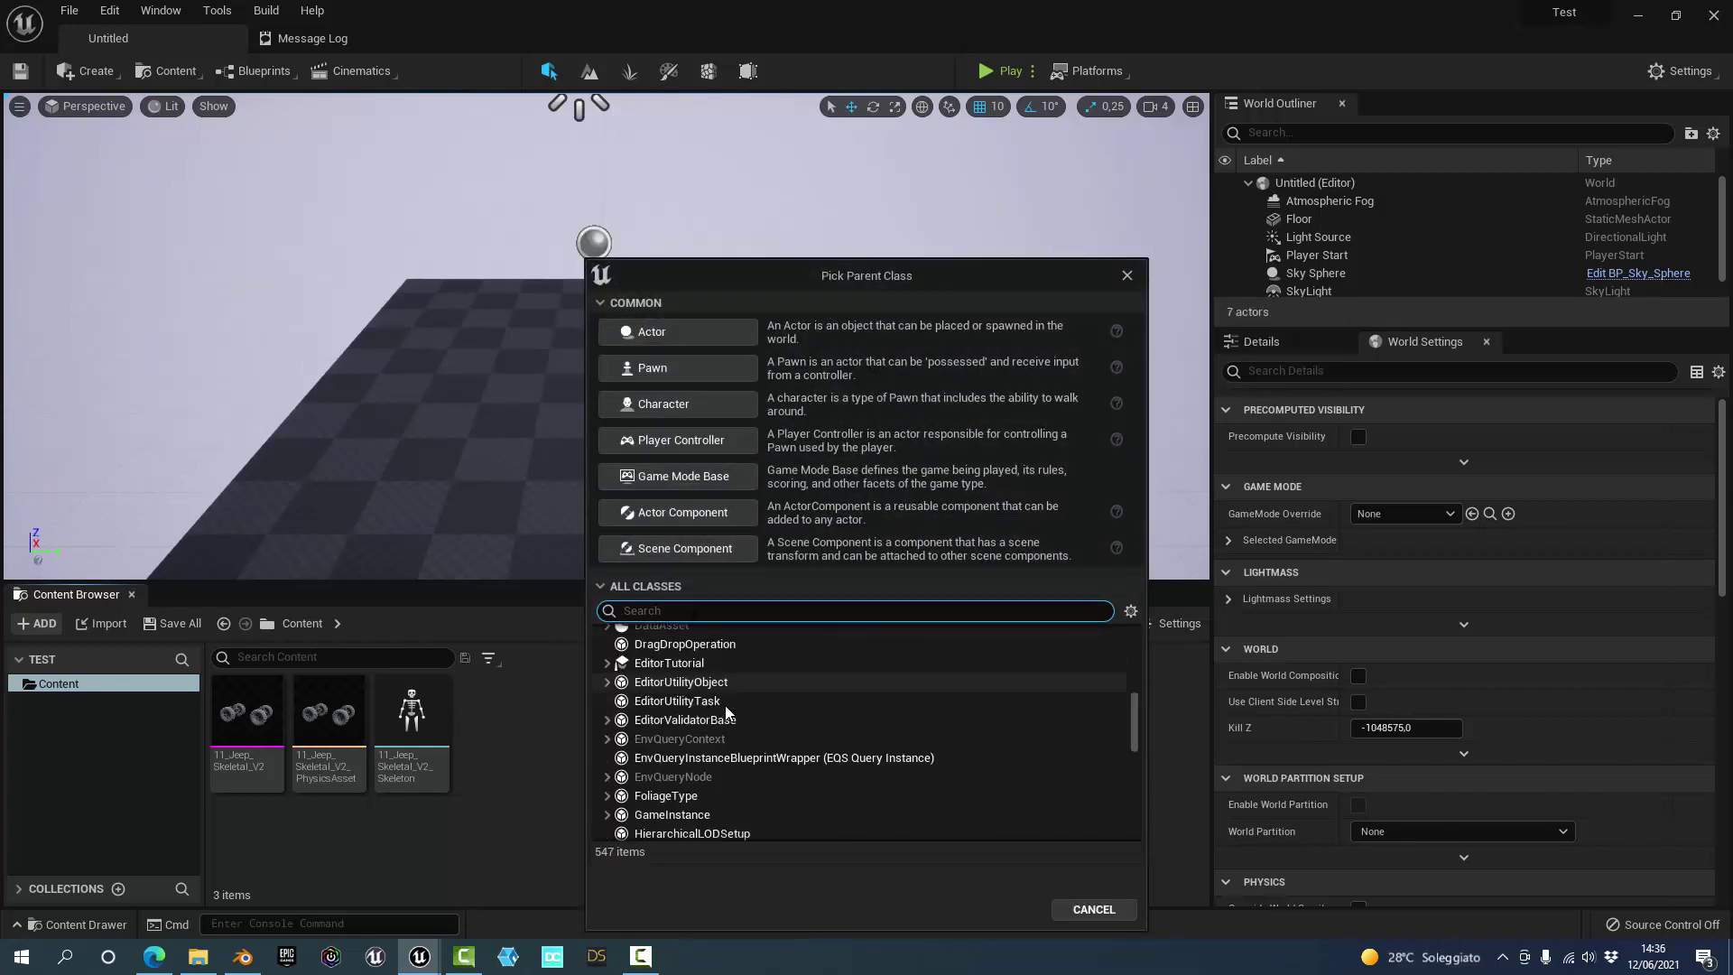
scroll(715, 708, "down", 8)
scroll(707, 712, "down", 6)
scroll(730, 717, "up", 15)
scroll(731, 717, "up", 15)
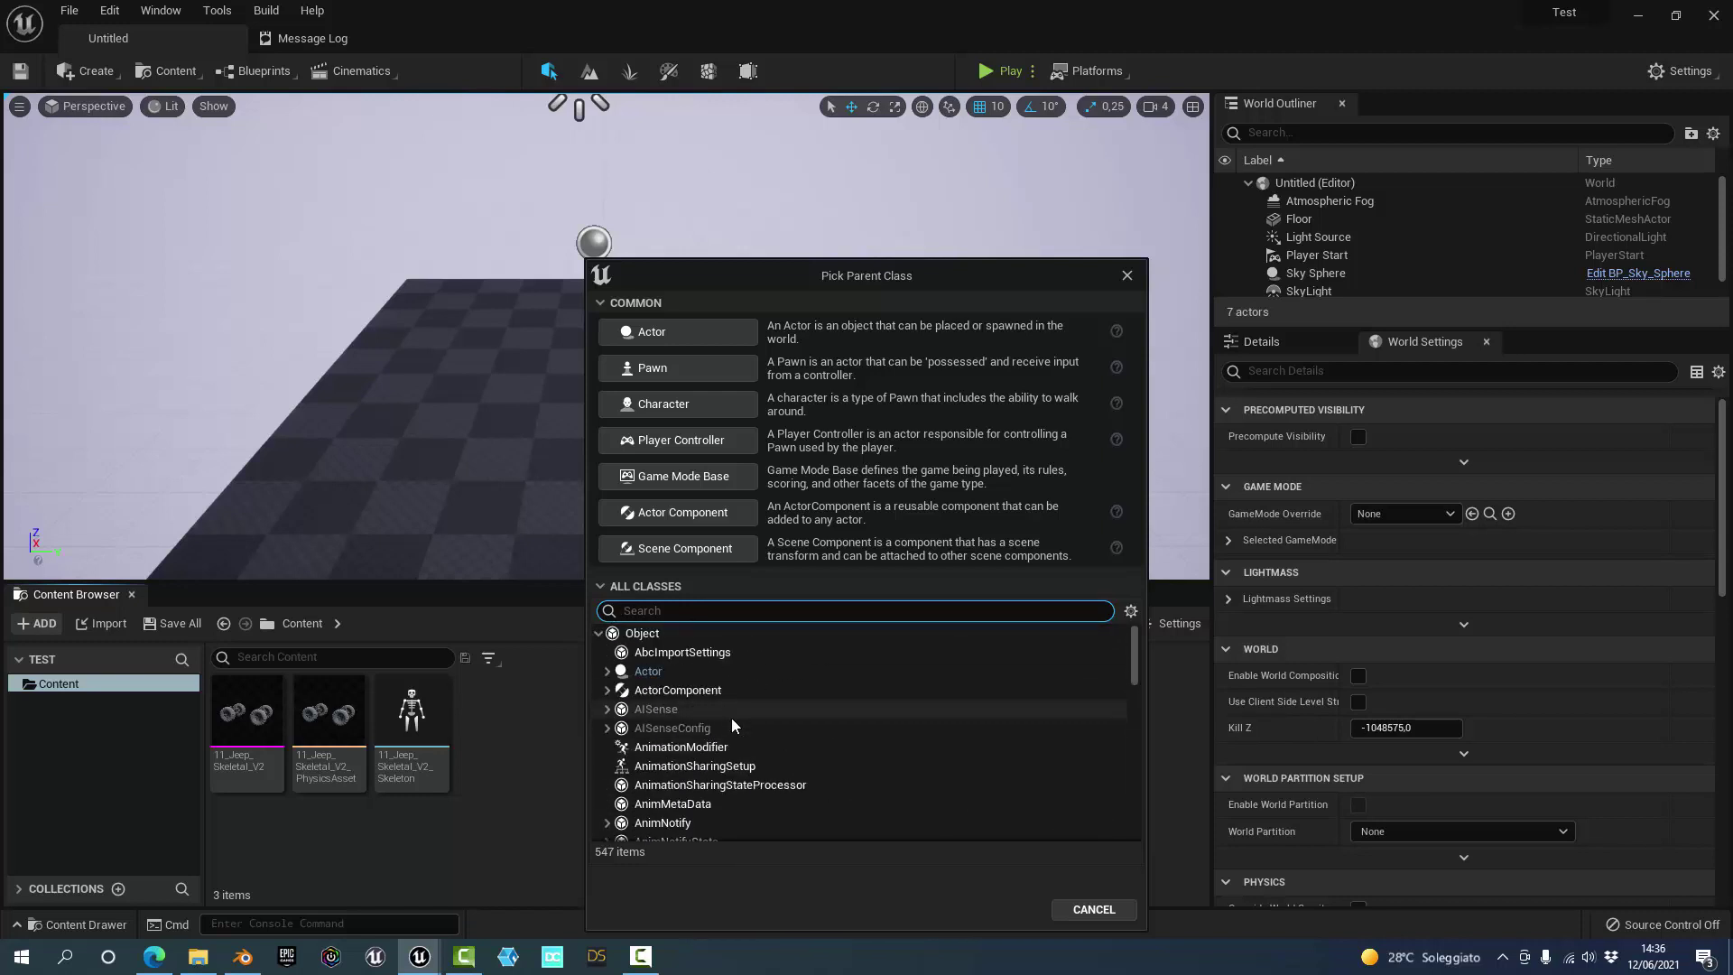
left_click(1093, 910)
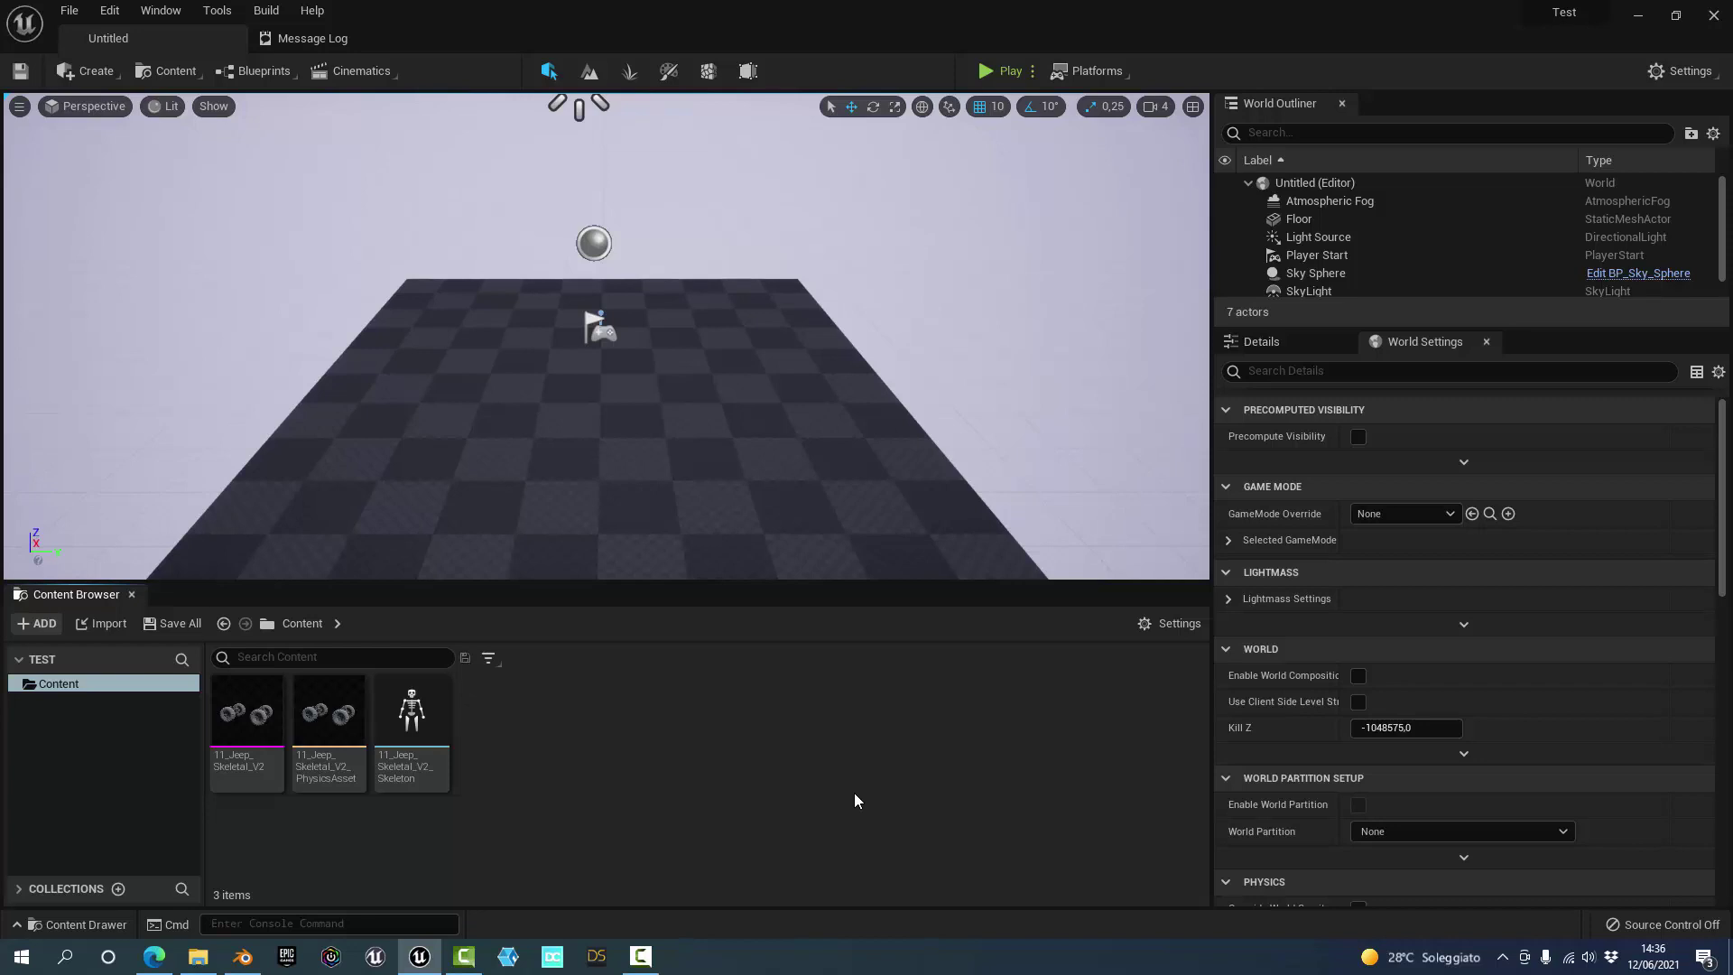
- Enable ChaosVehiclesPlugin in Plugins (search 'vehi'), accept the beta warning, and restart the editor
right_click(855, 791)
left_click(752, 776)
left_click(1681, 72)
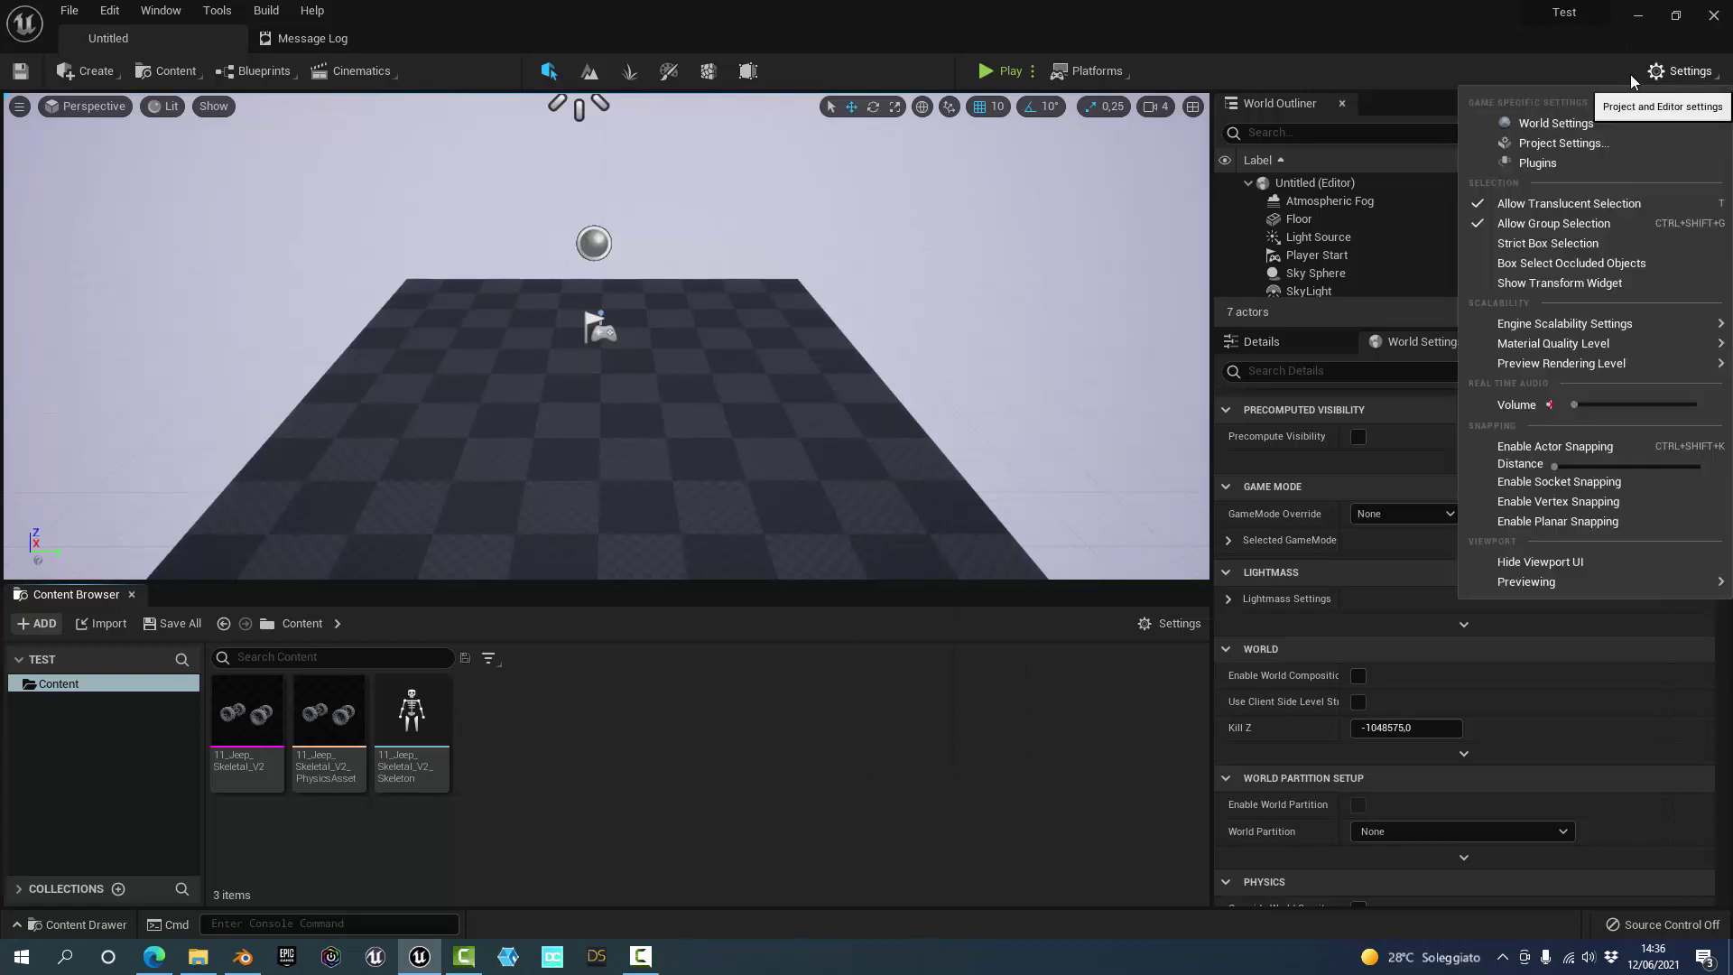
left_click(1524, 162)
type("ve")
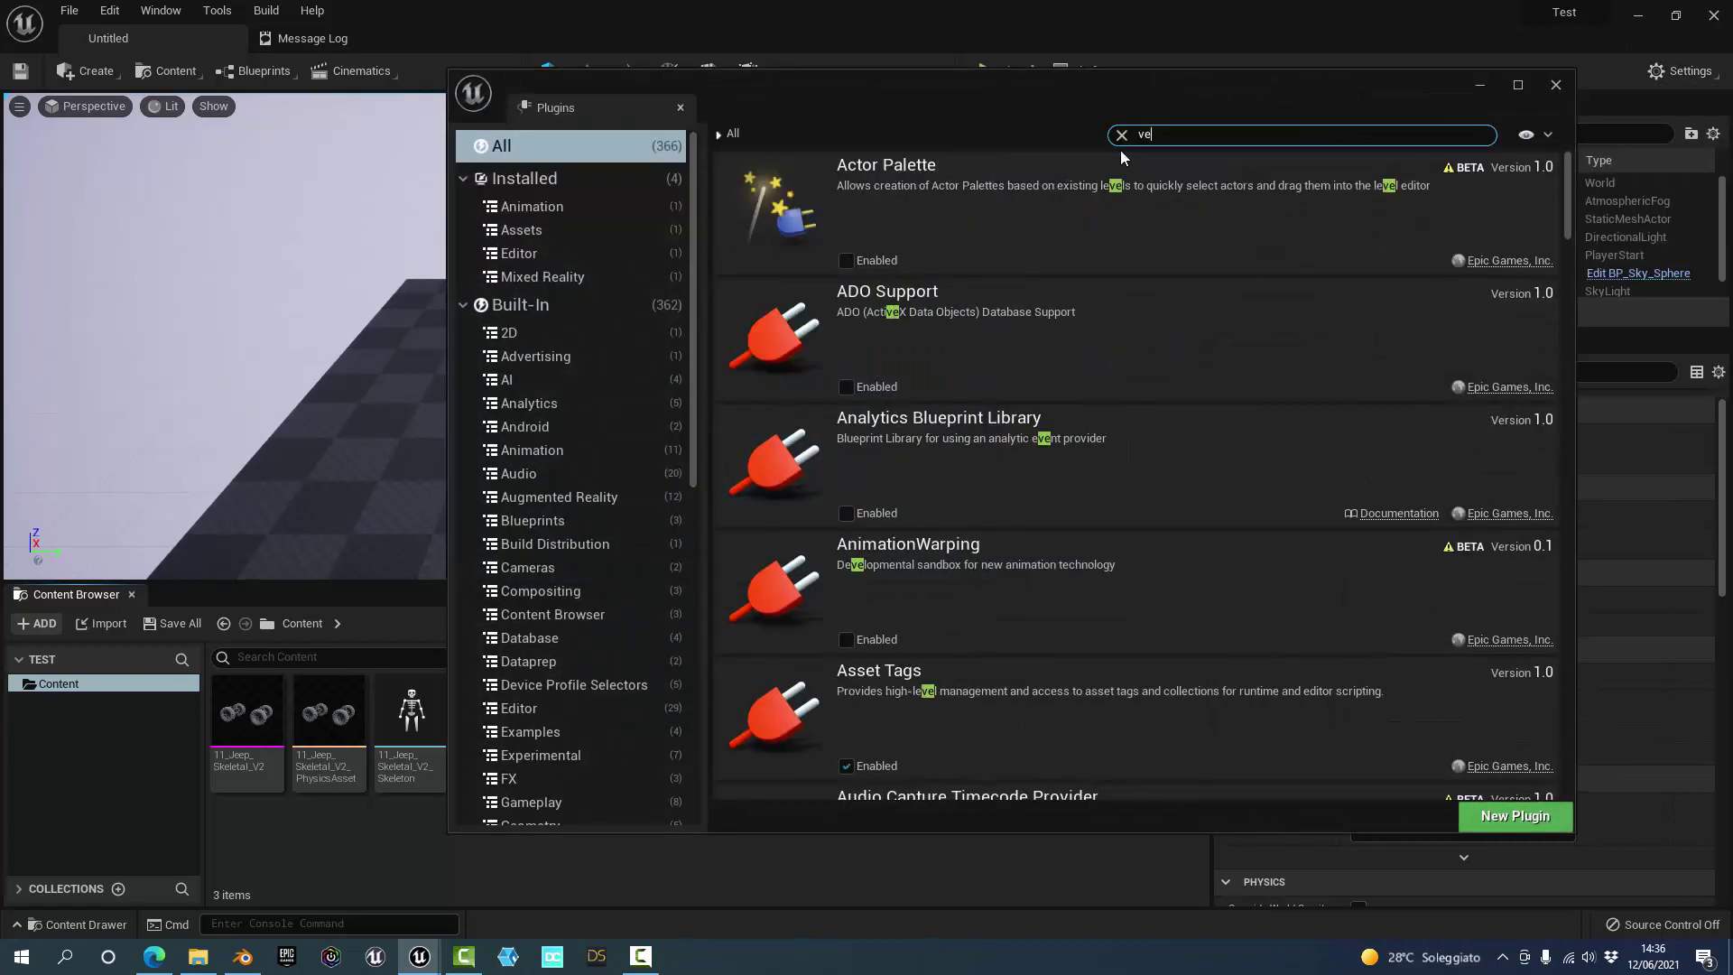
type("hi")
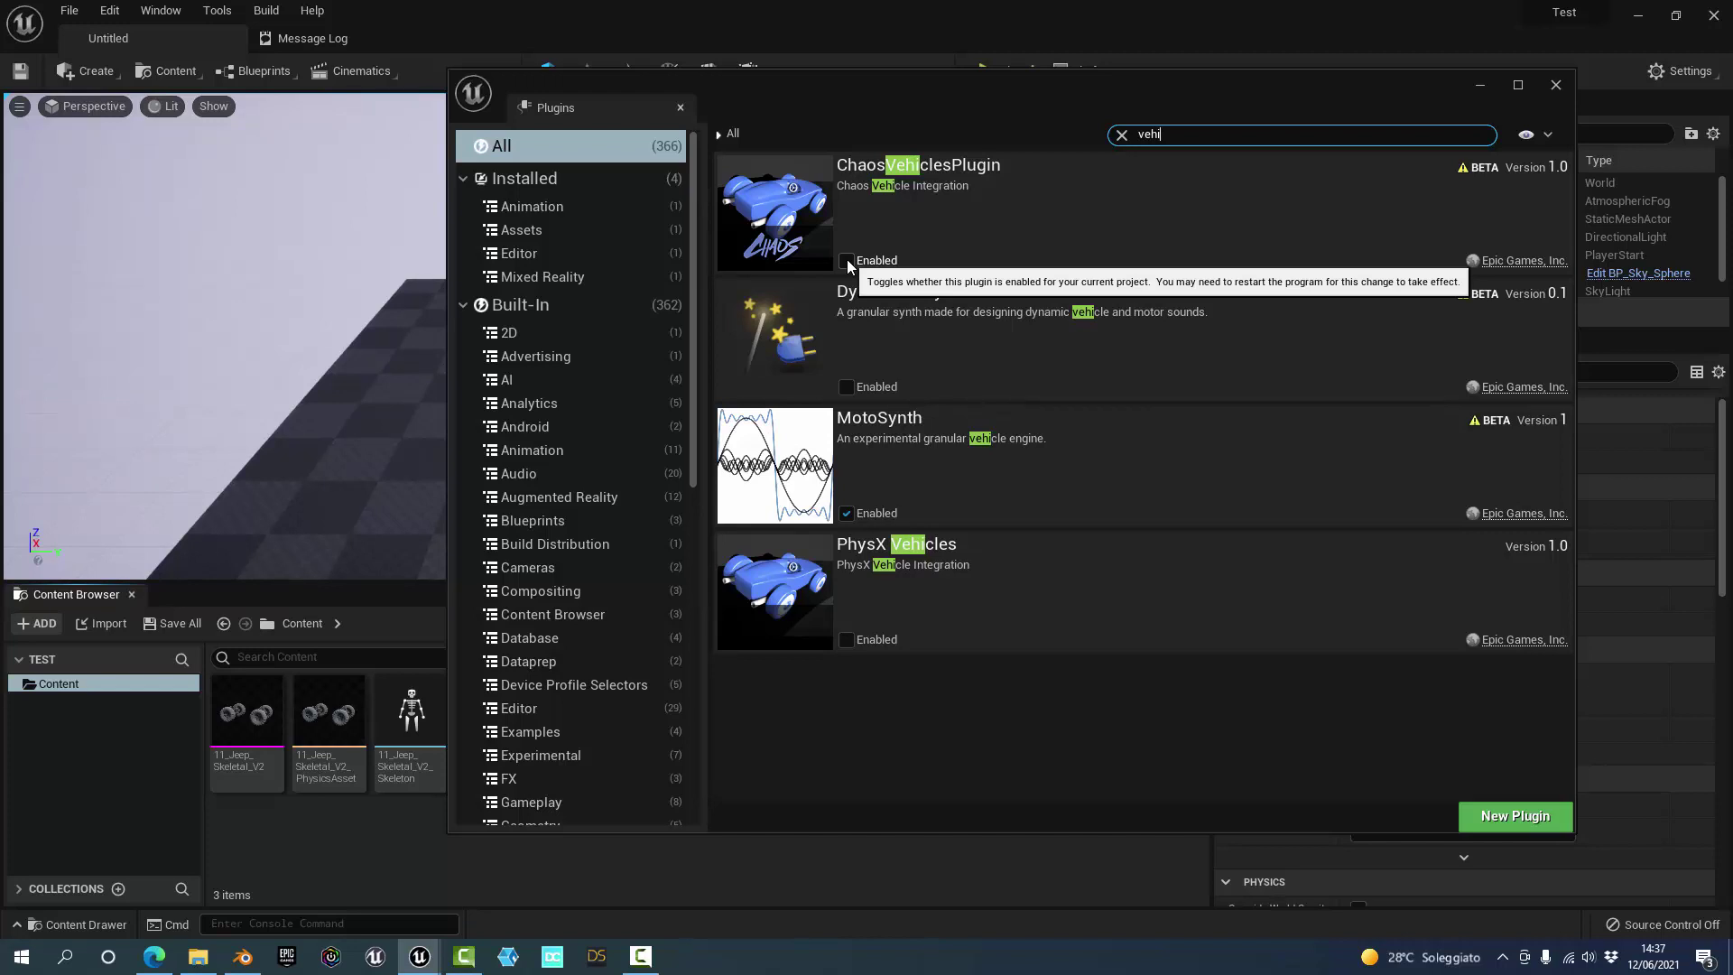
left_click(847, 261)
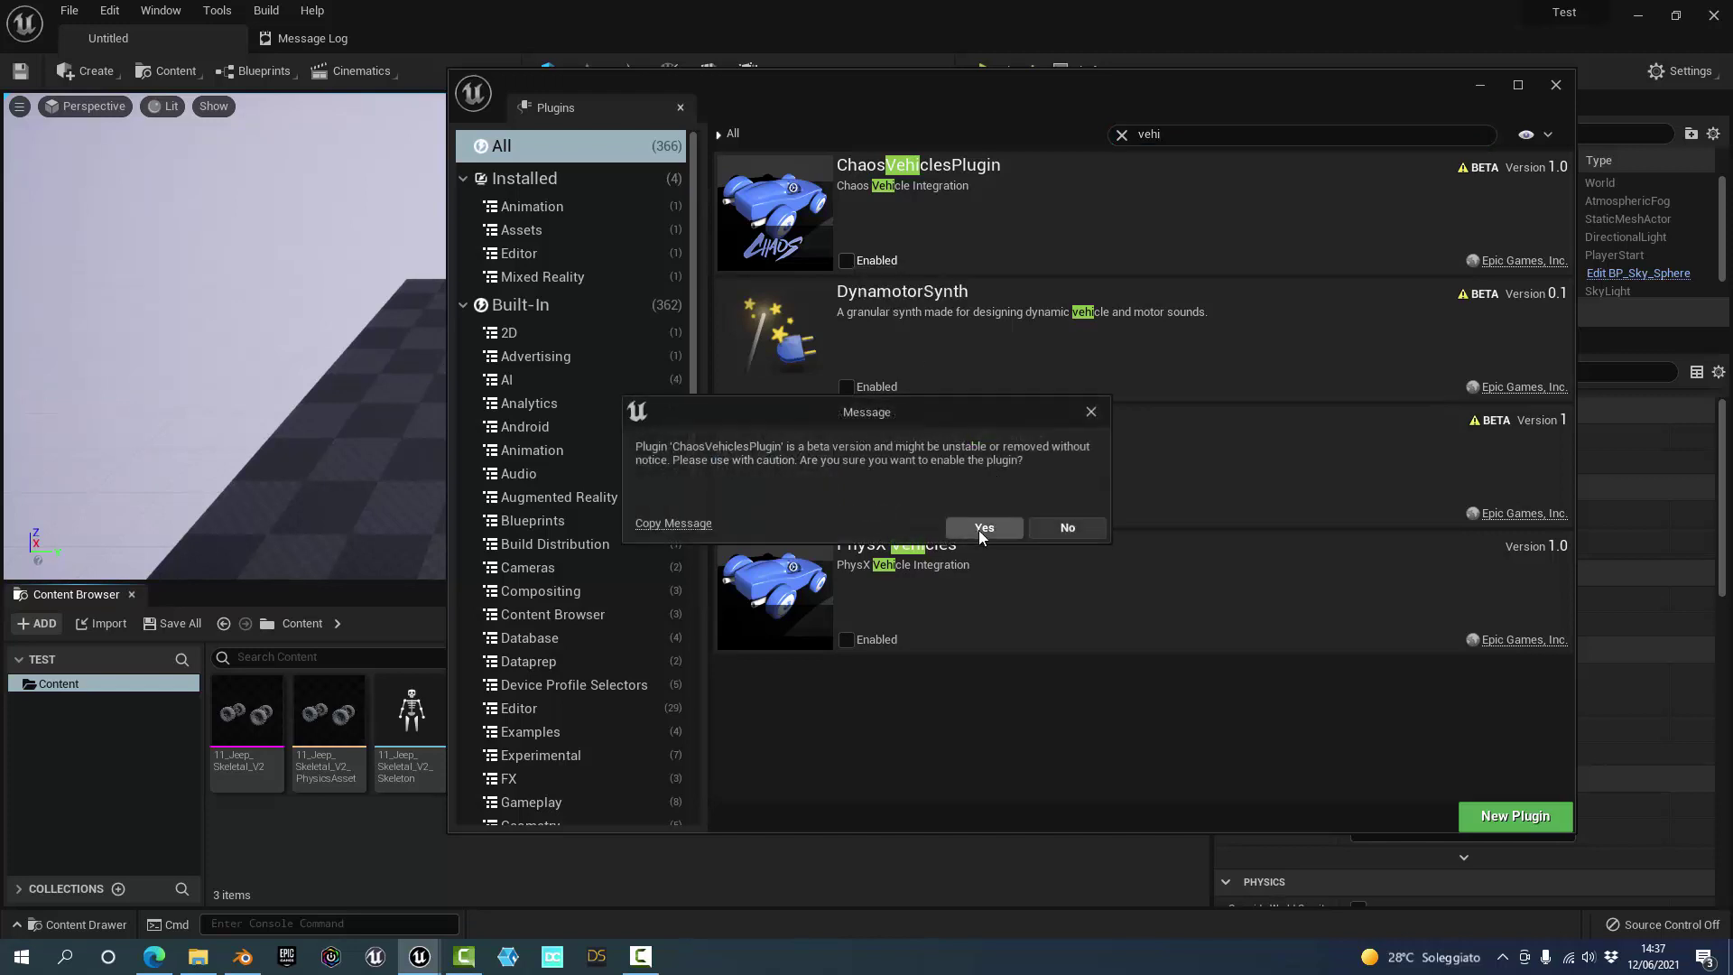
left_click(981, 527)
left_click(980, 528)
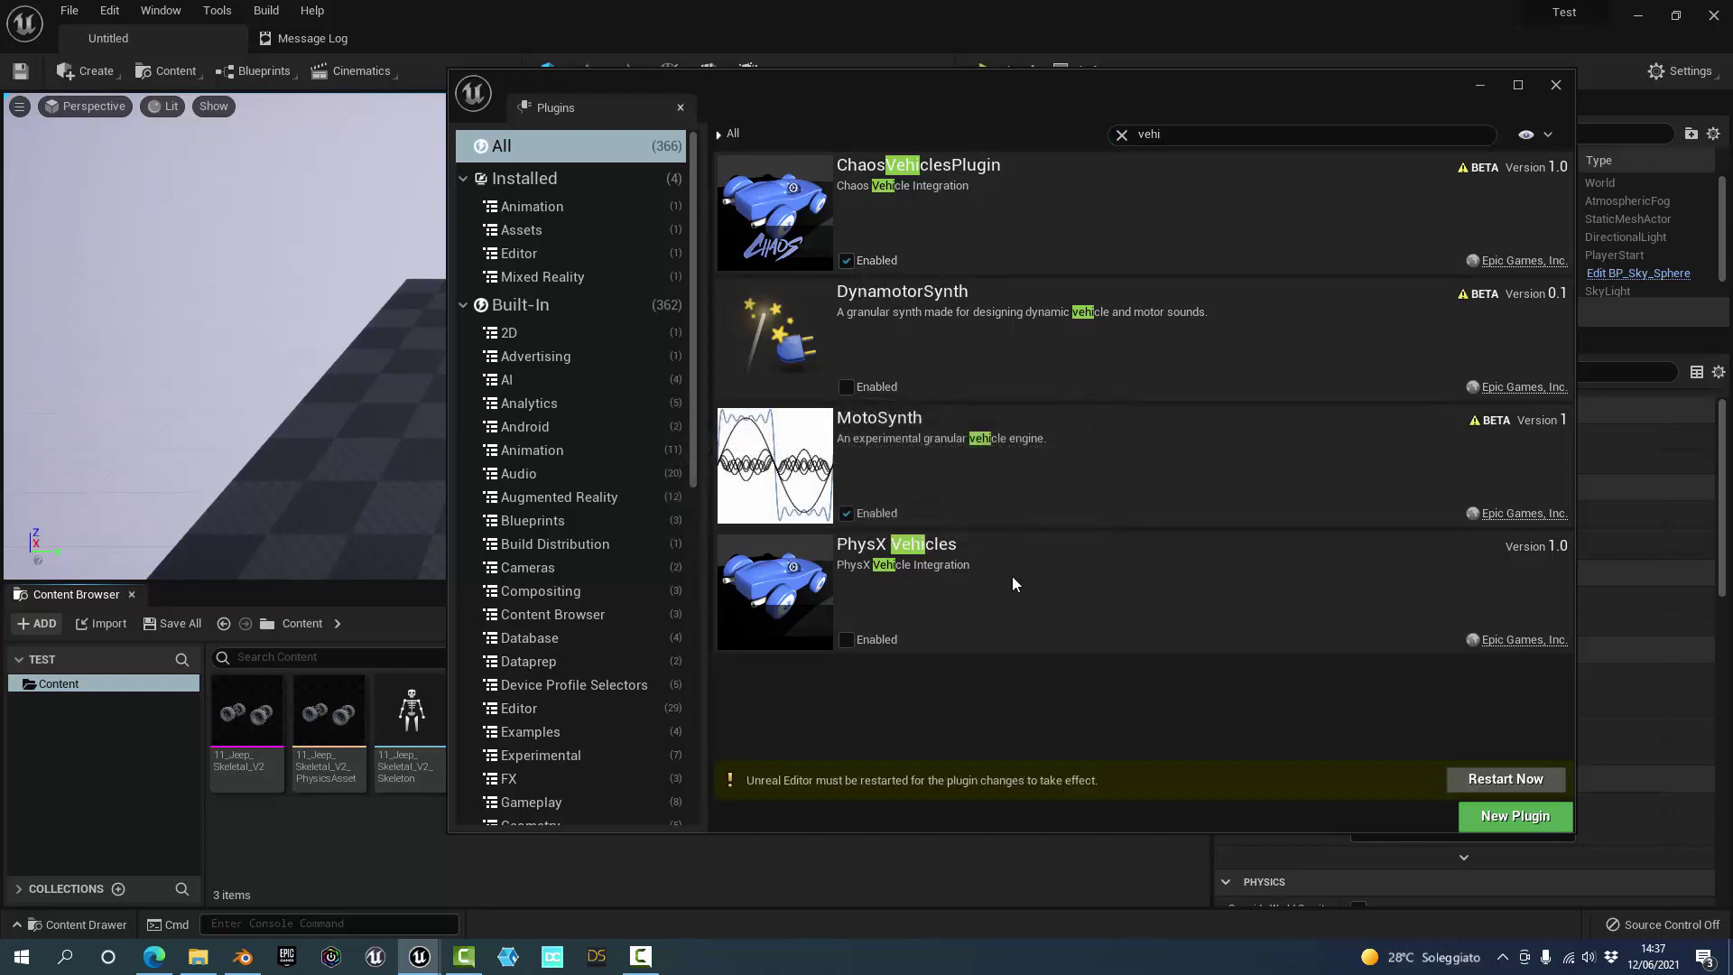
left_click(1505, 779)
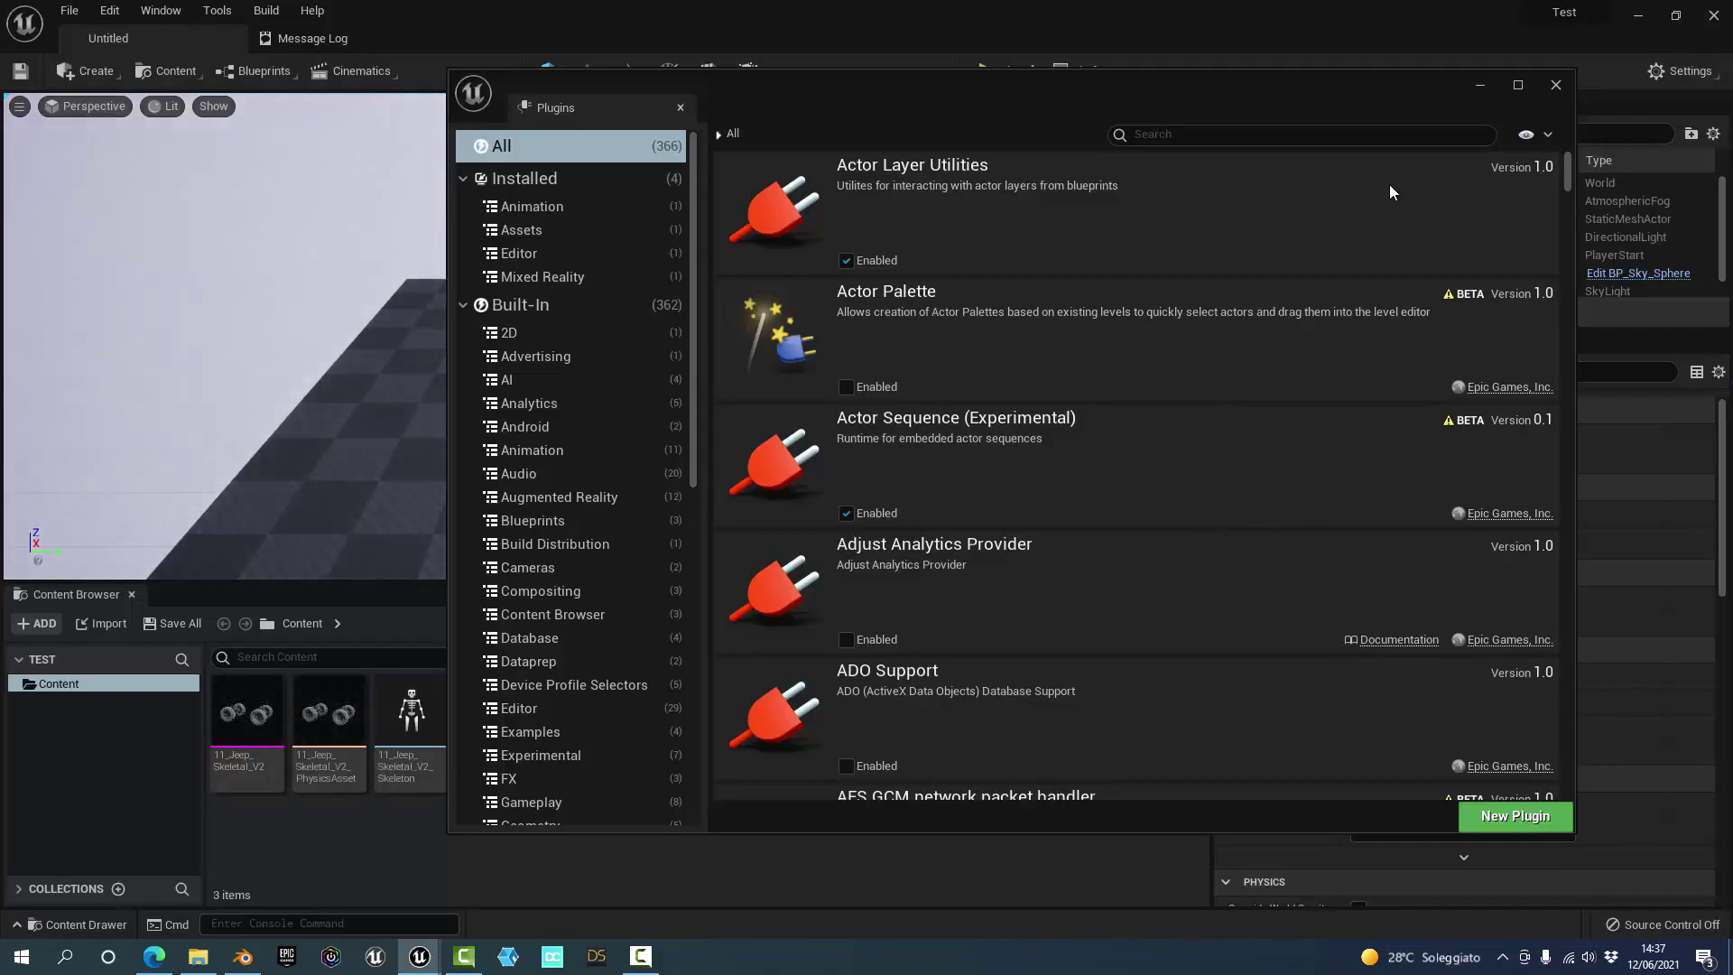
- Create a Blueprint class with parent WheeledVehiclePawn and name it Jeep
left_click(679, 107)
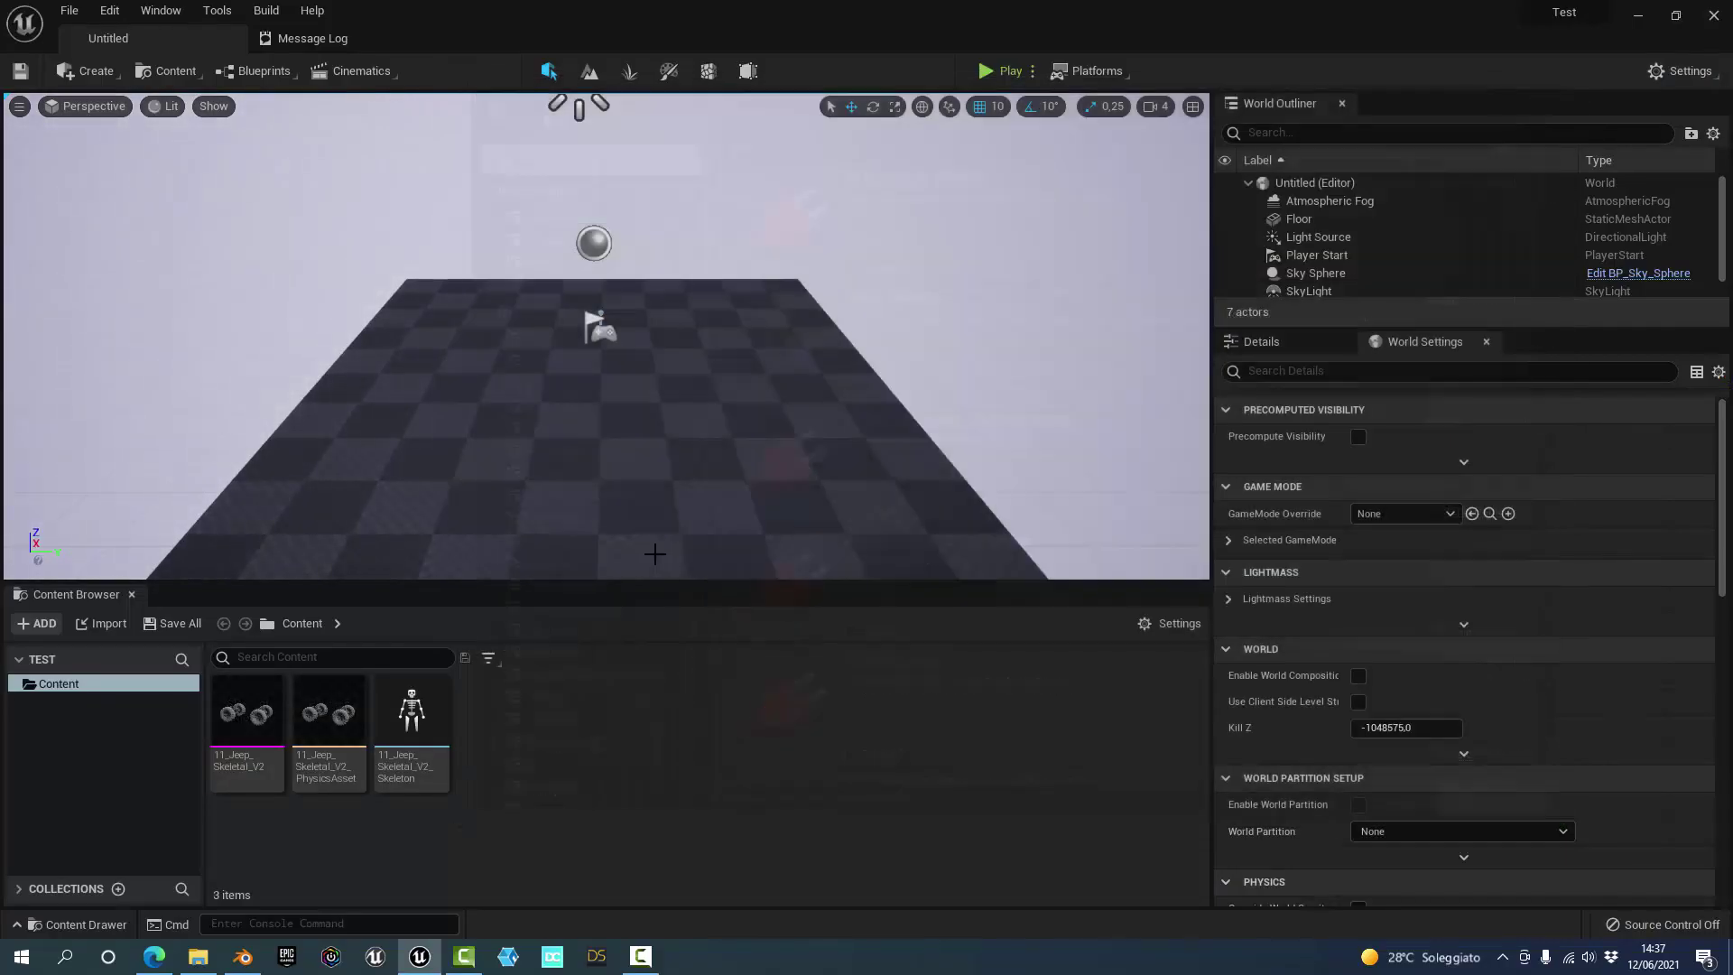
right_click(615, 724)
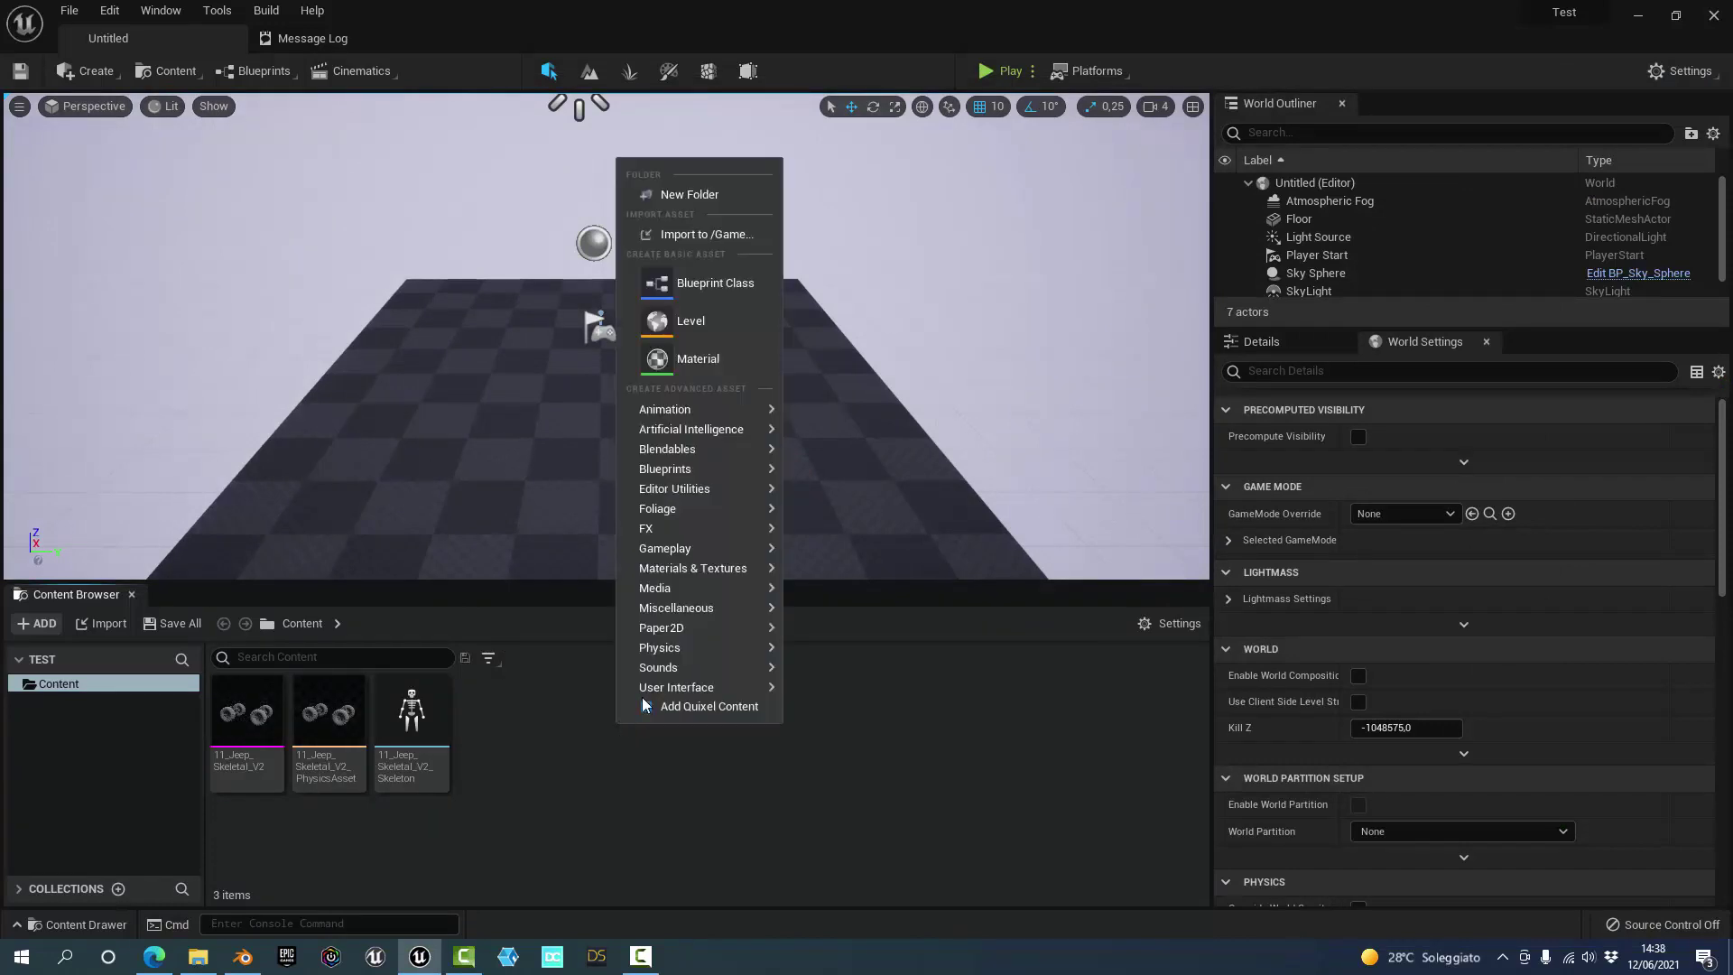
left_click(699, 284)
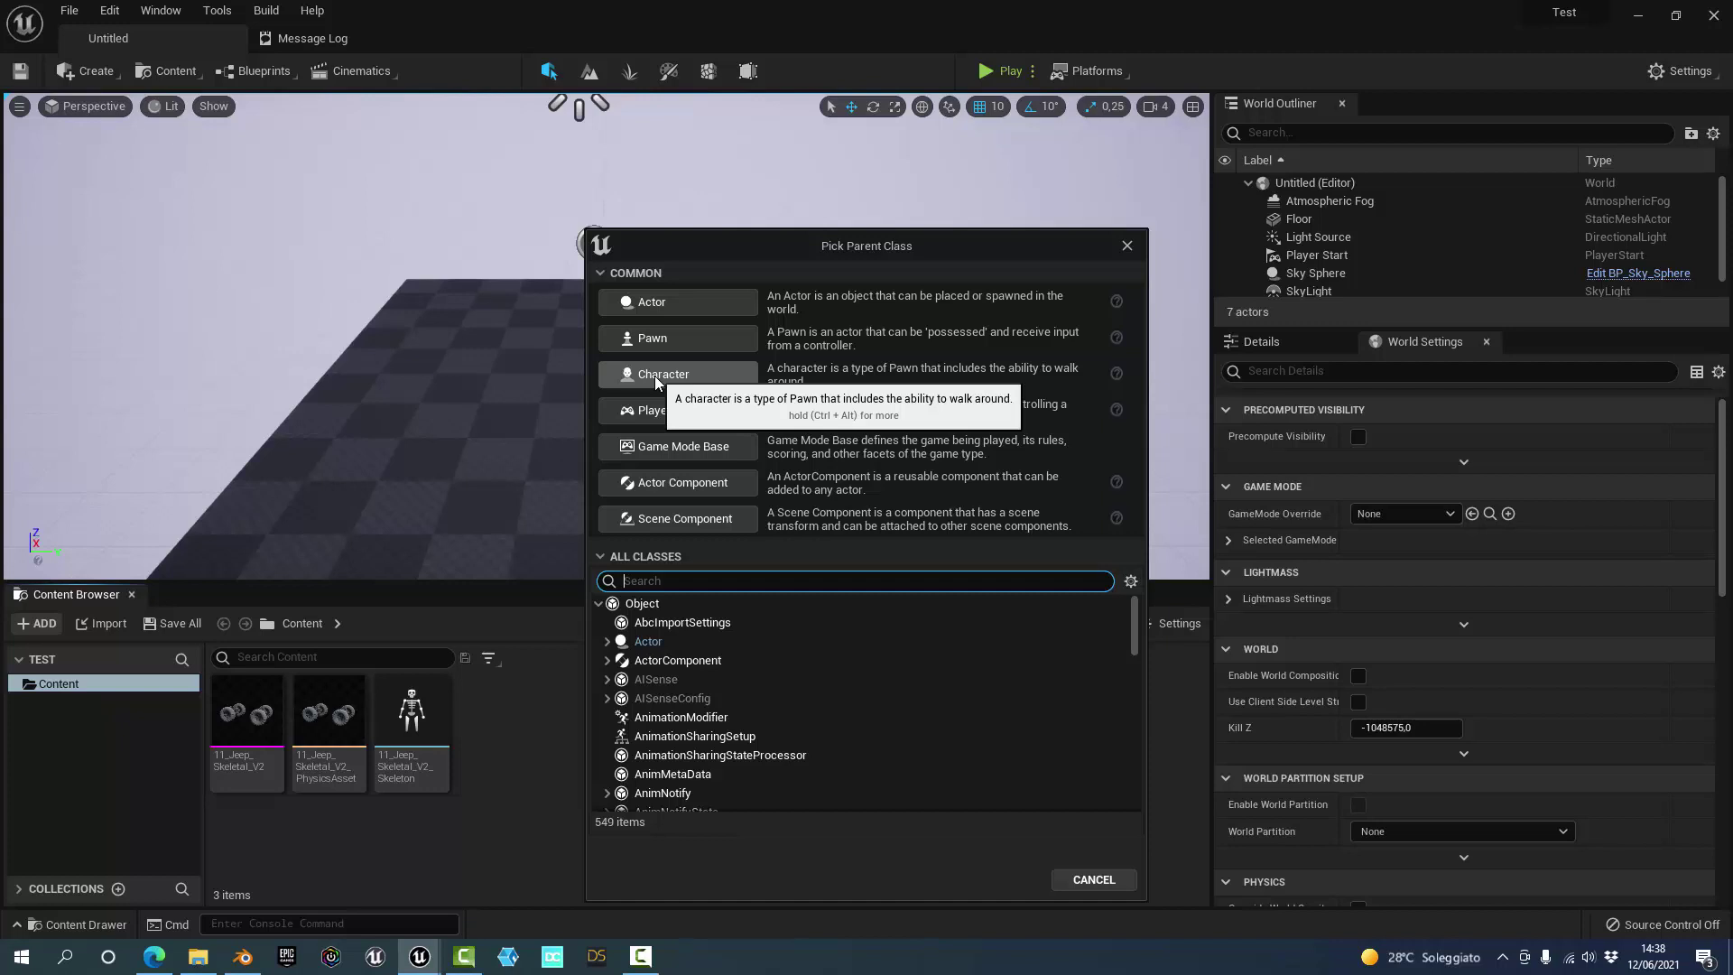
type("veh")
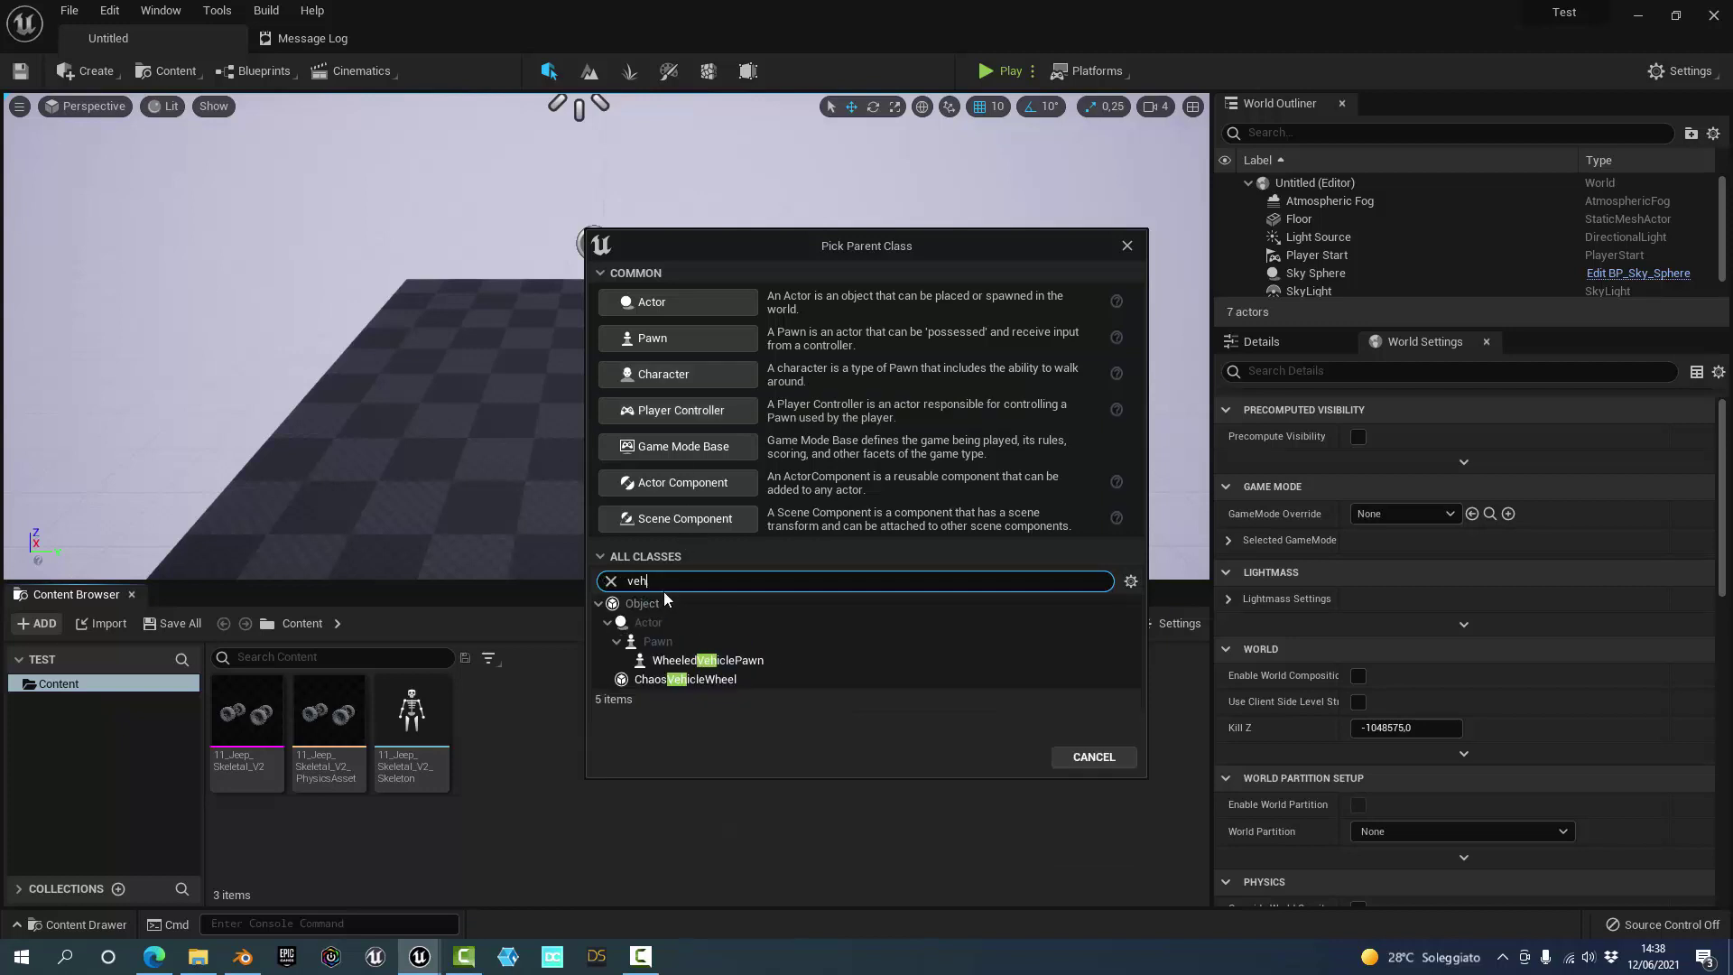
type("i")
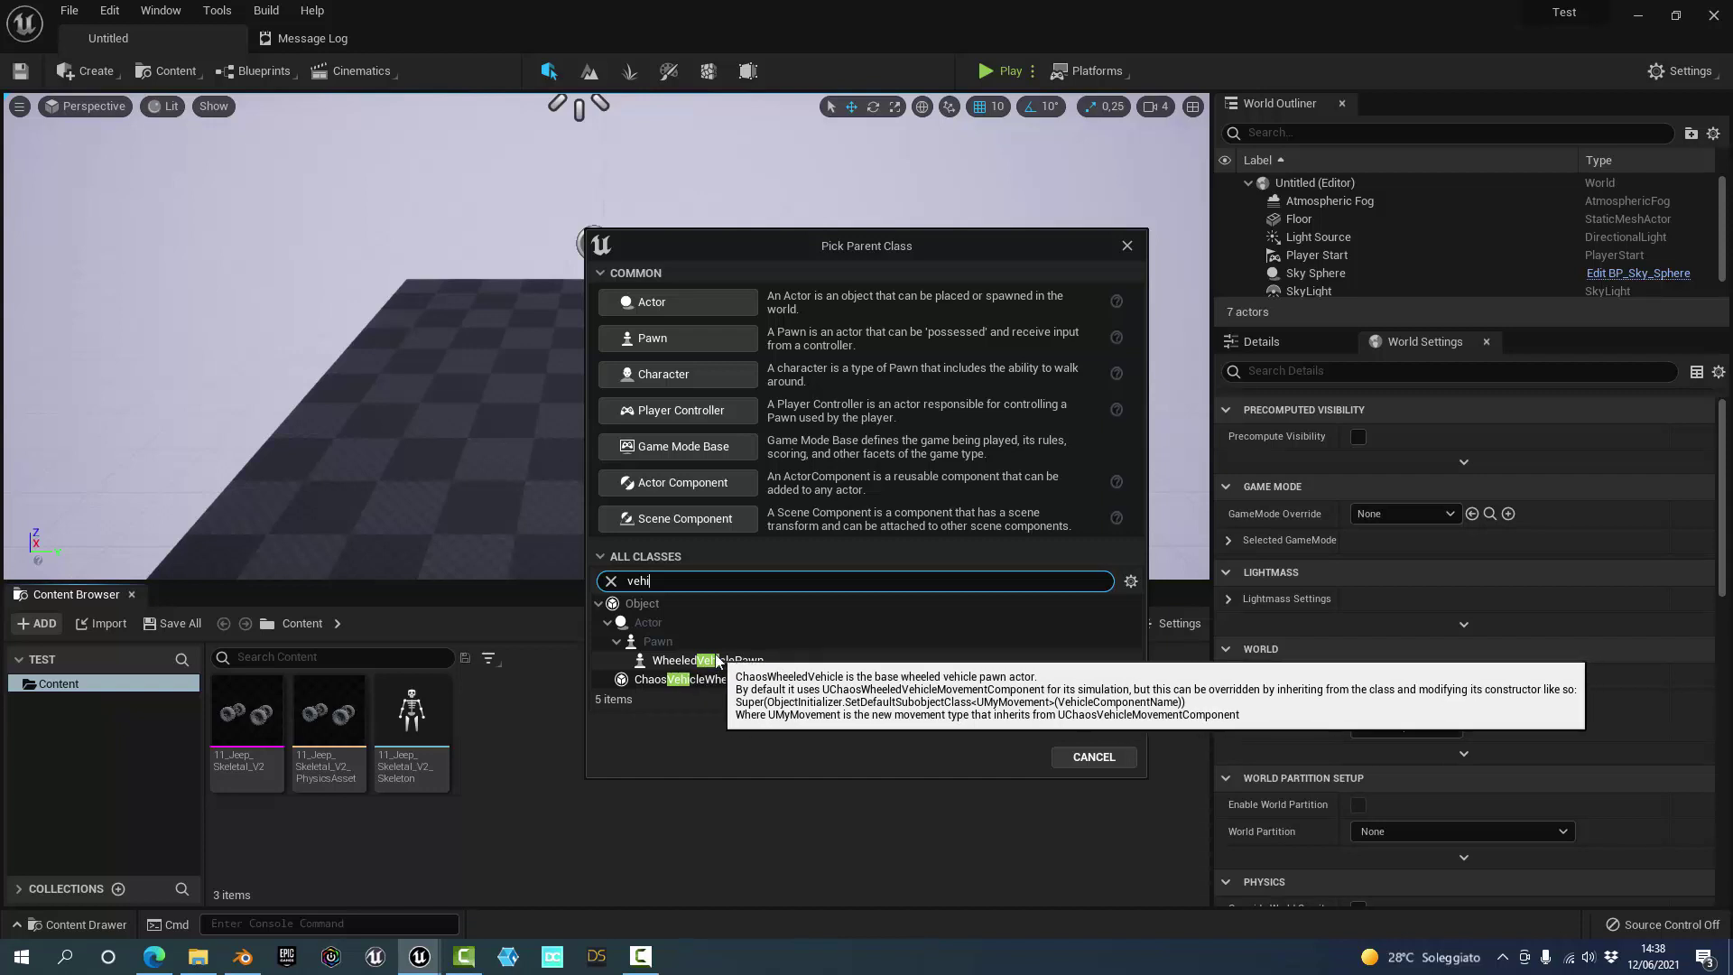
left_click(717, 662)
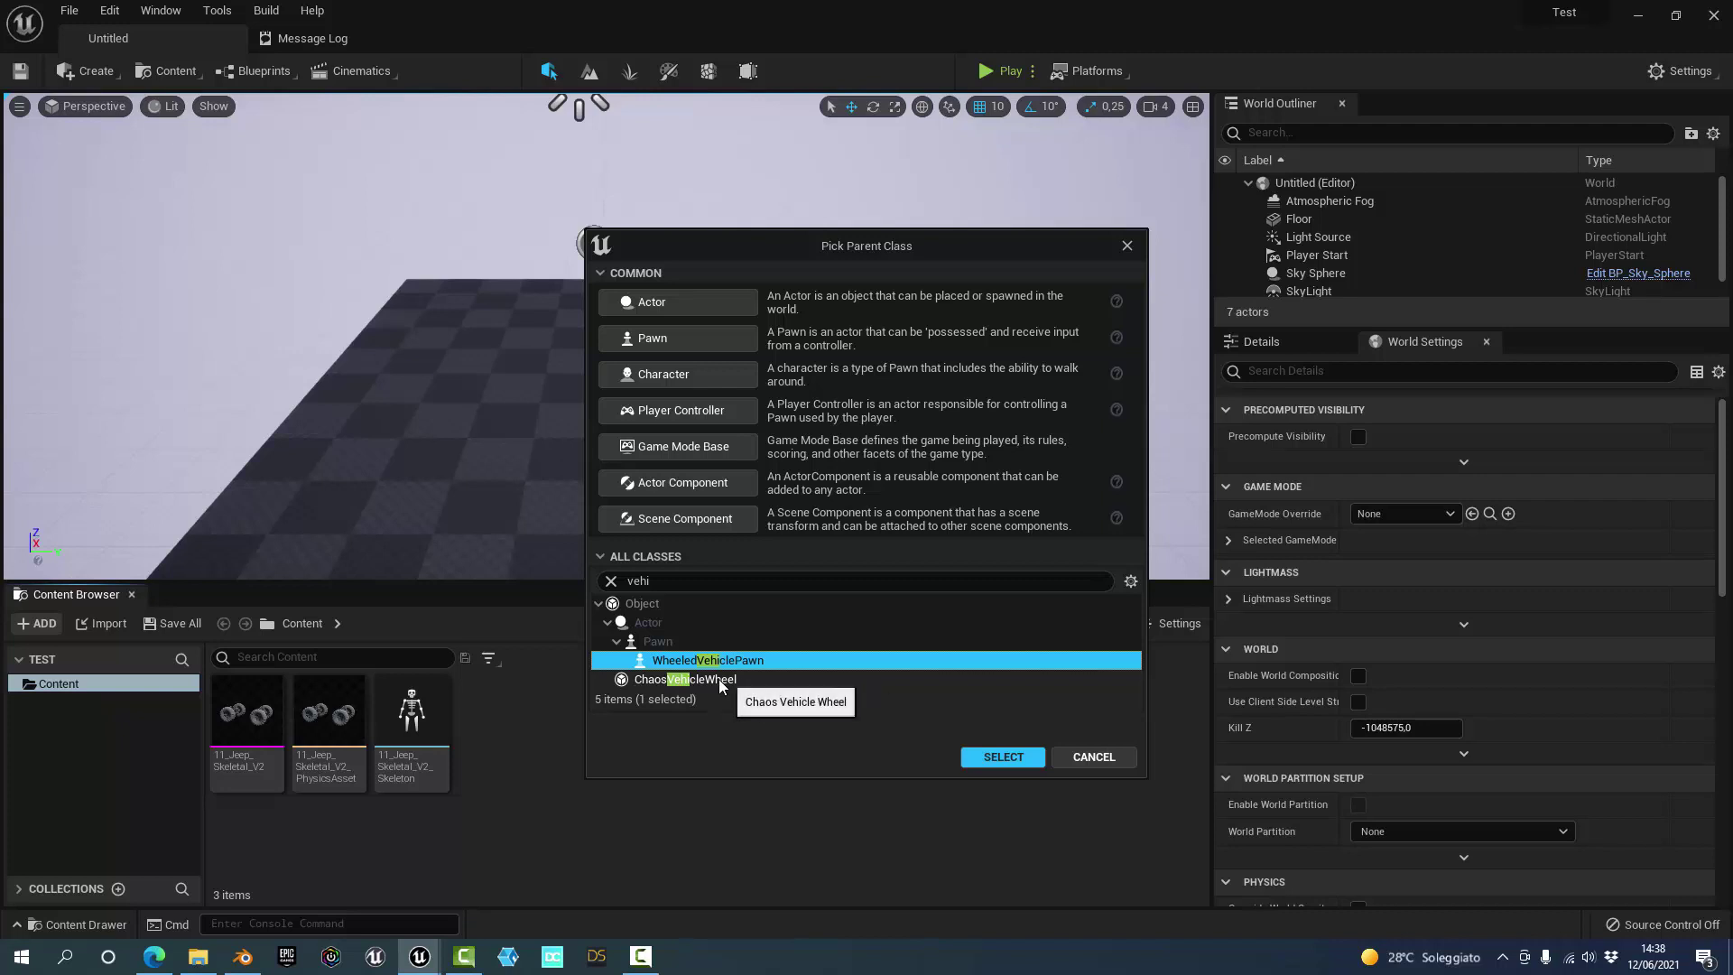
mouse_move(669, 673)
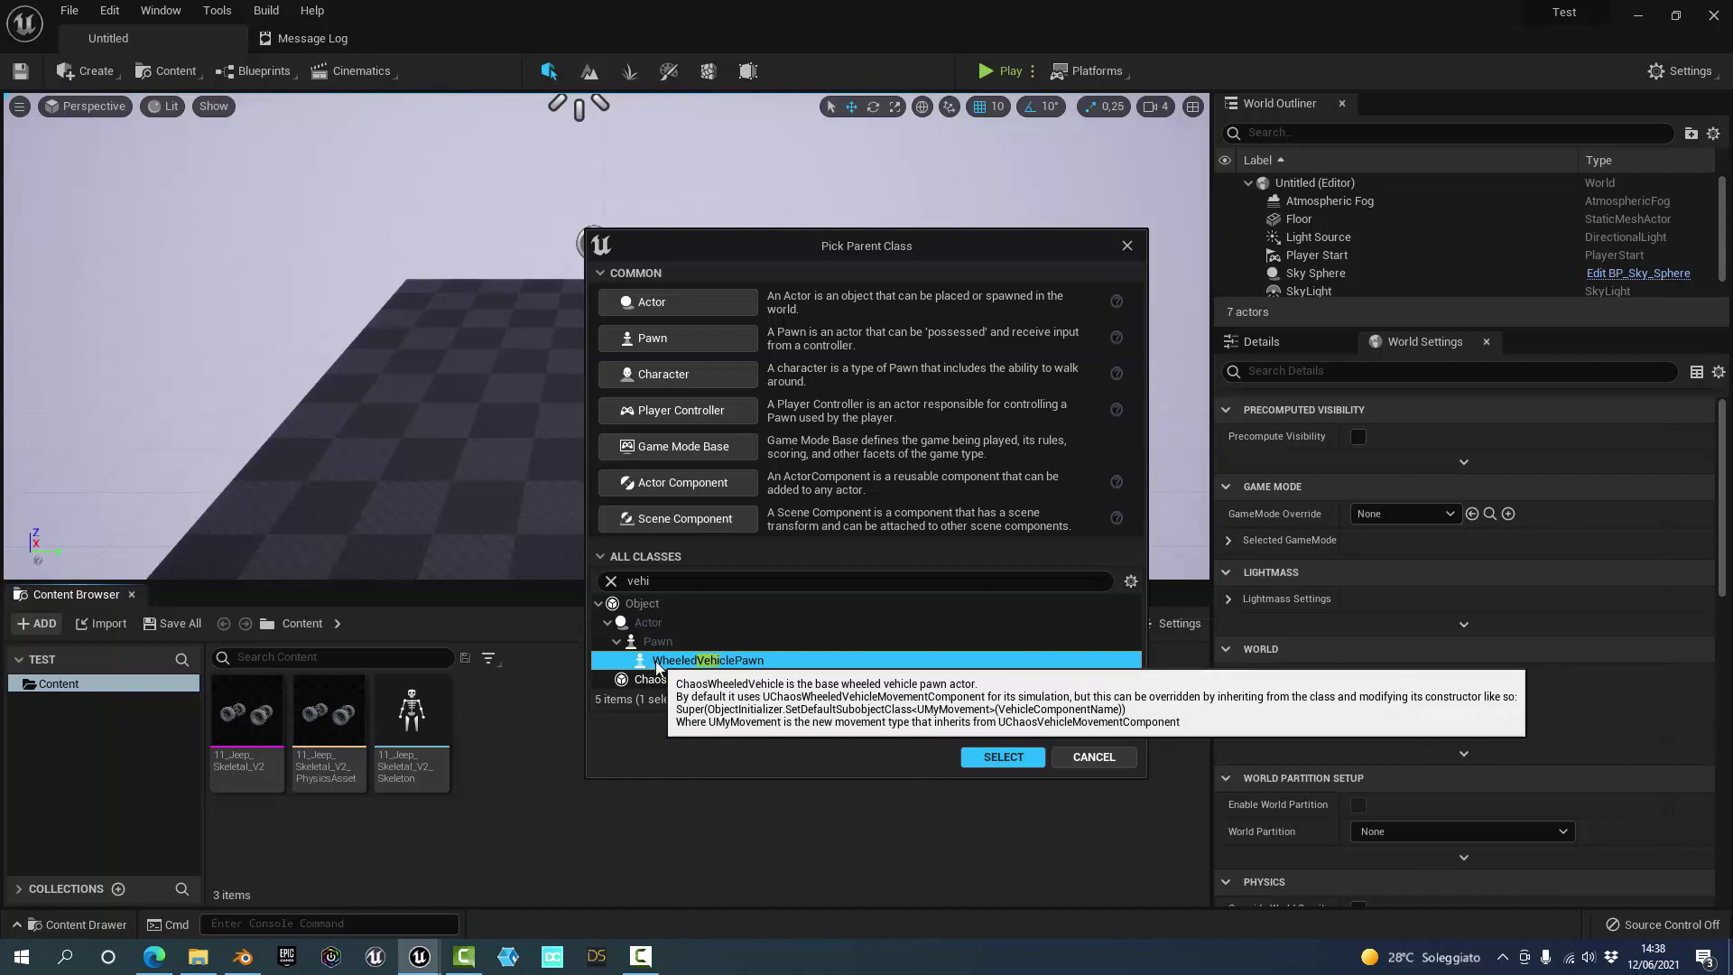
left_click(1017, 756)
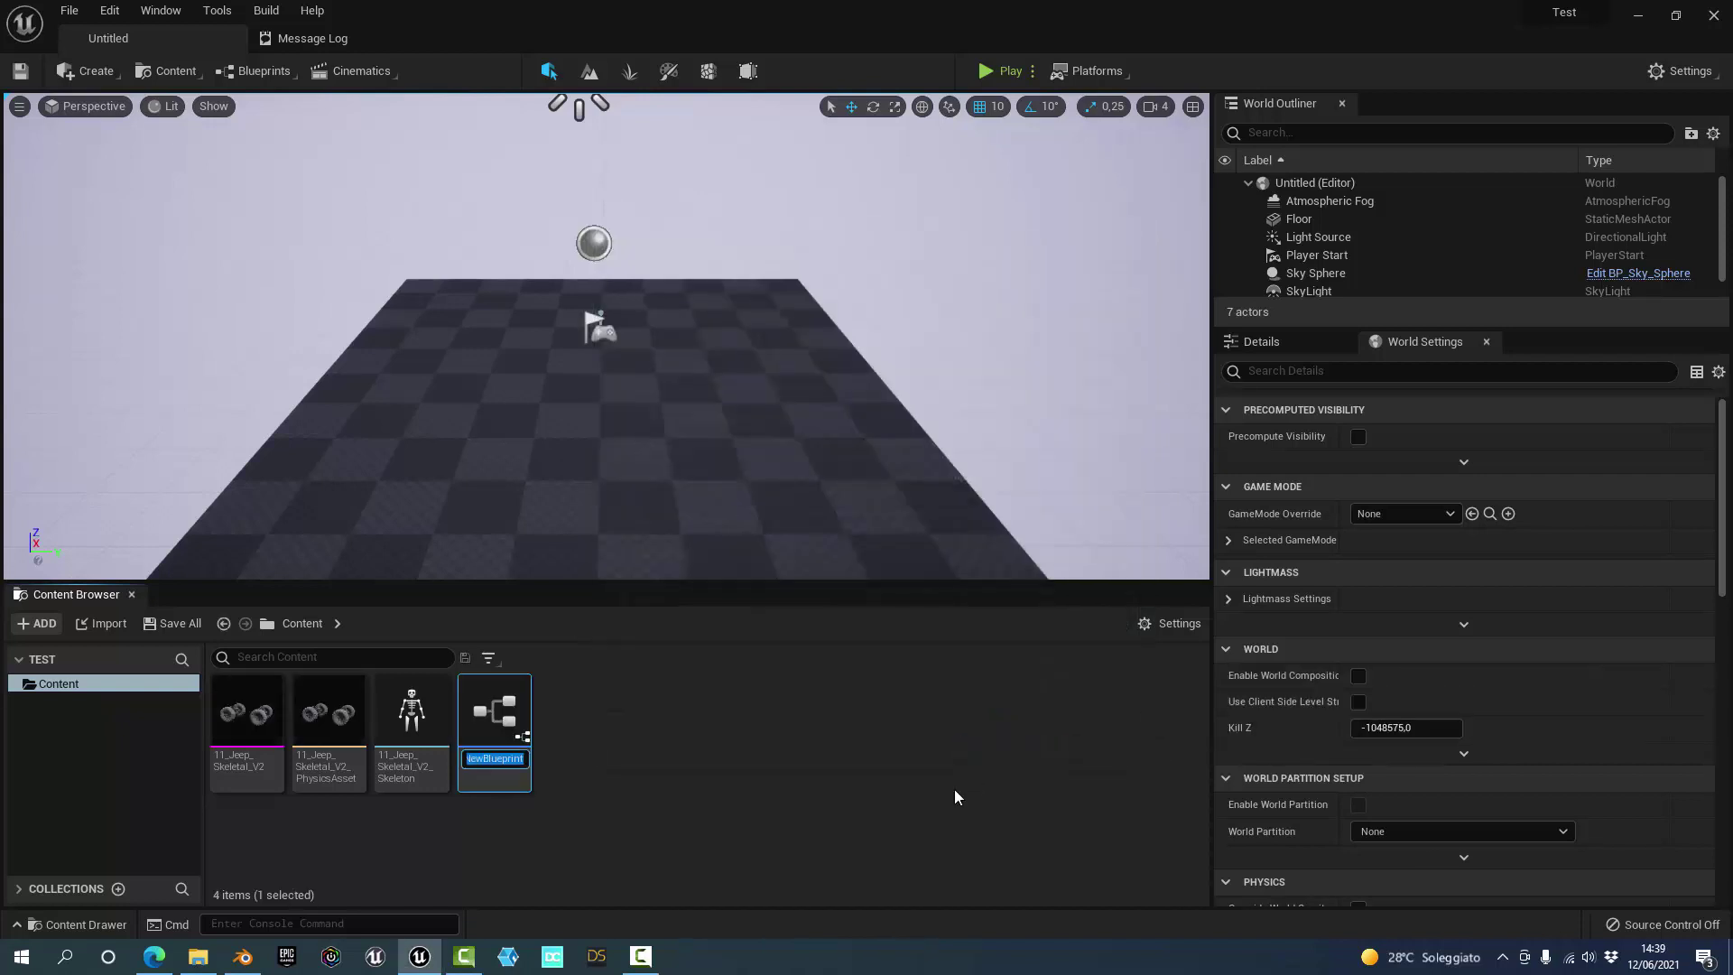
type("Jee")
type("p")
key("Return")
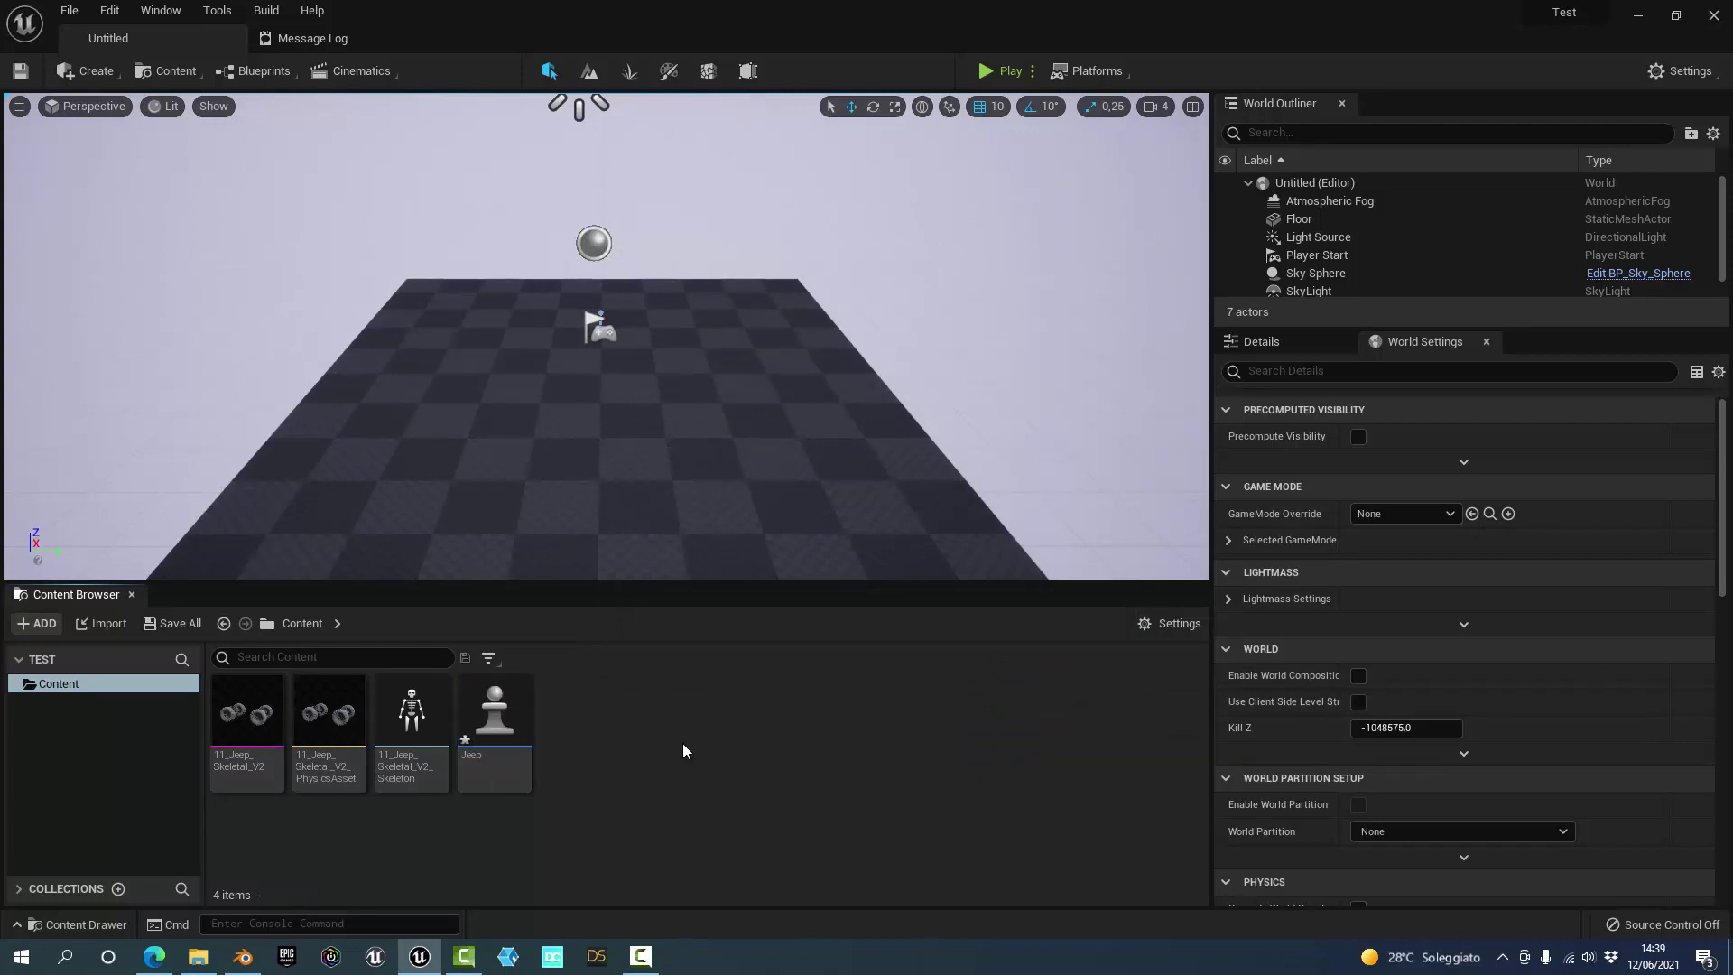
- Open the Jeep Blueprint and select its VehicleMesh component
double_click(519, 735)
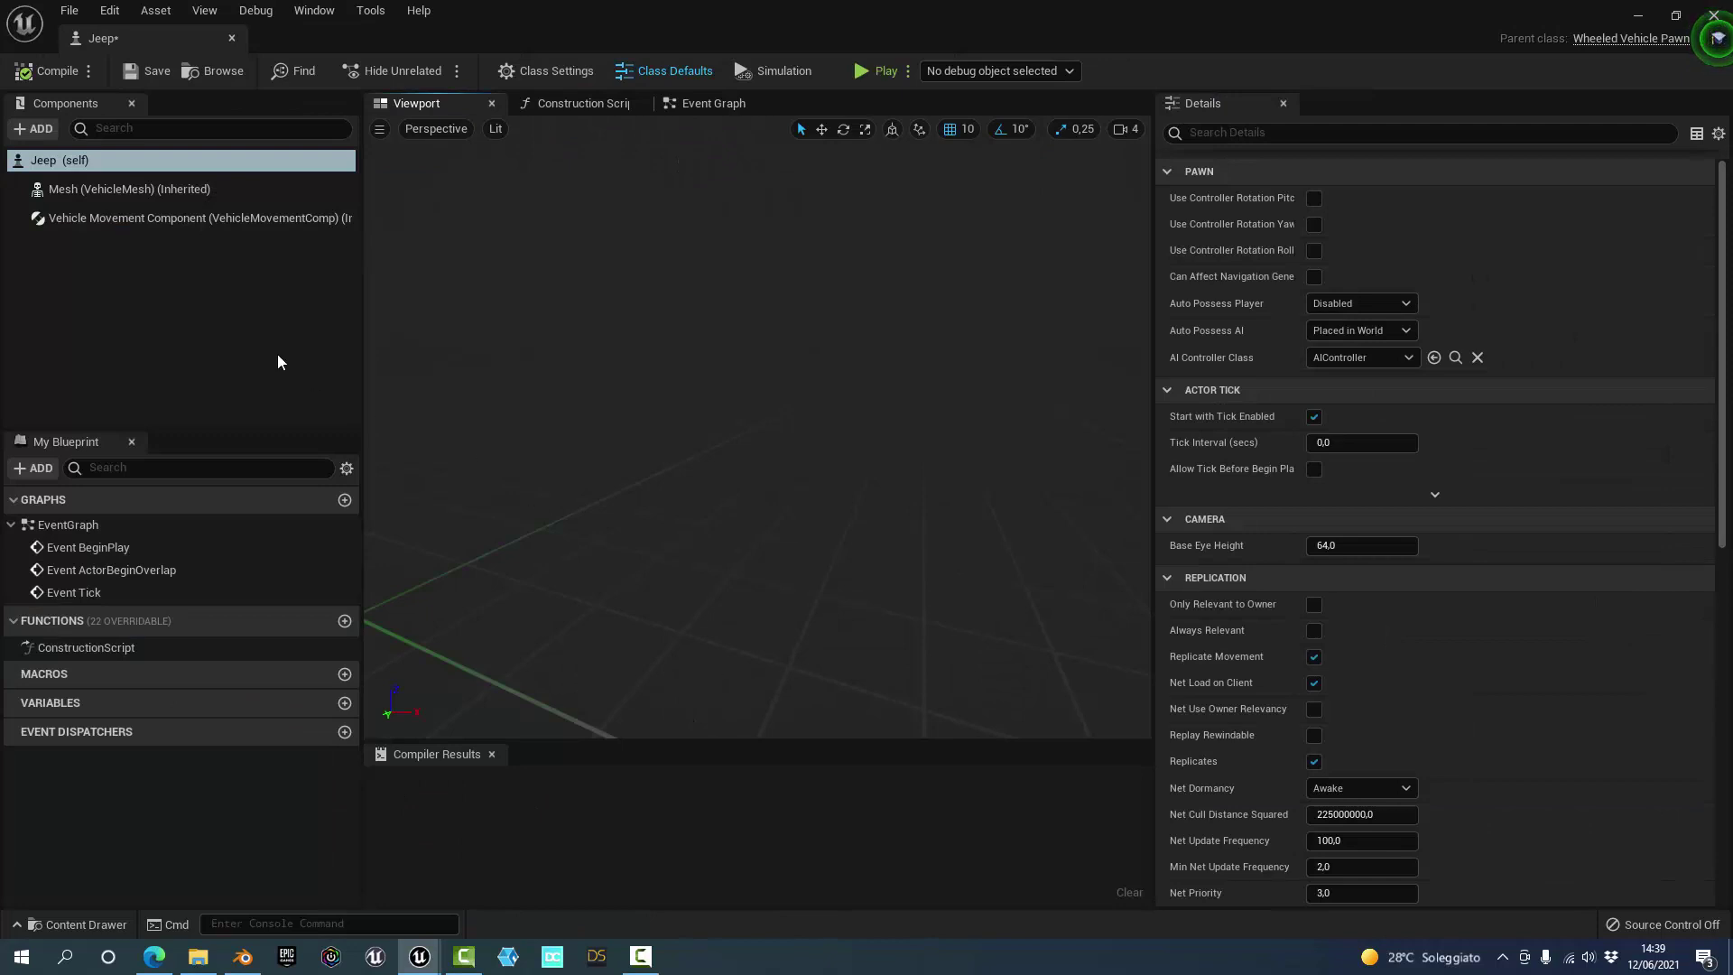
left_click(104, 193)
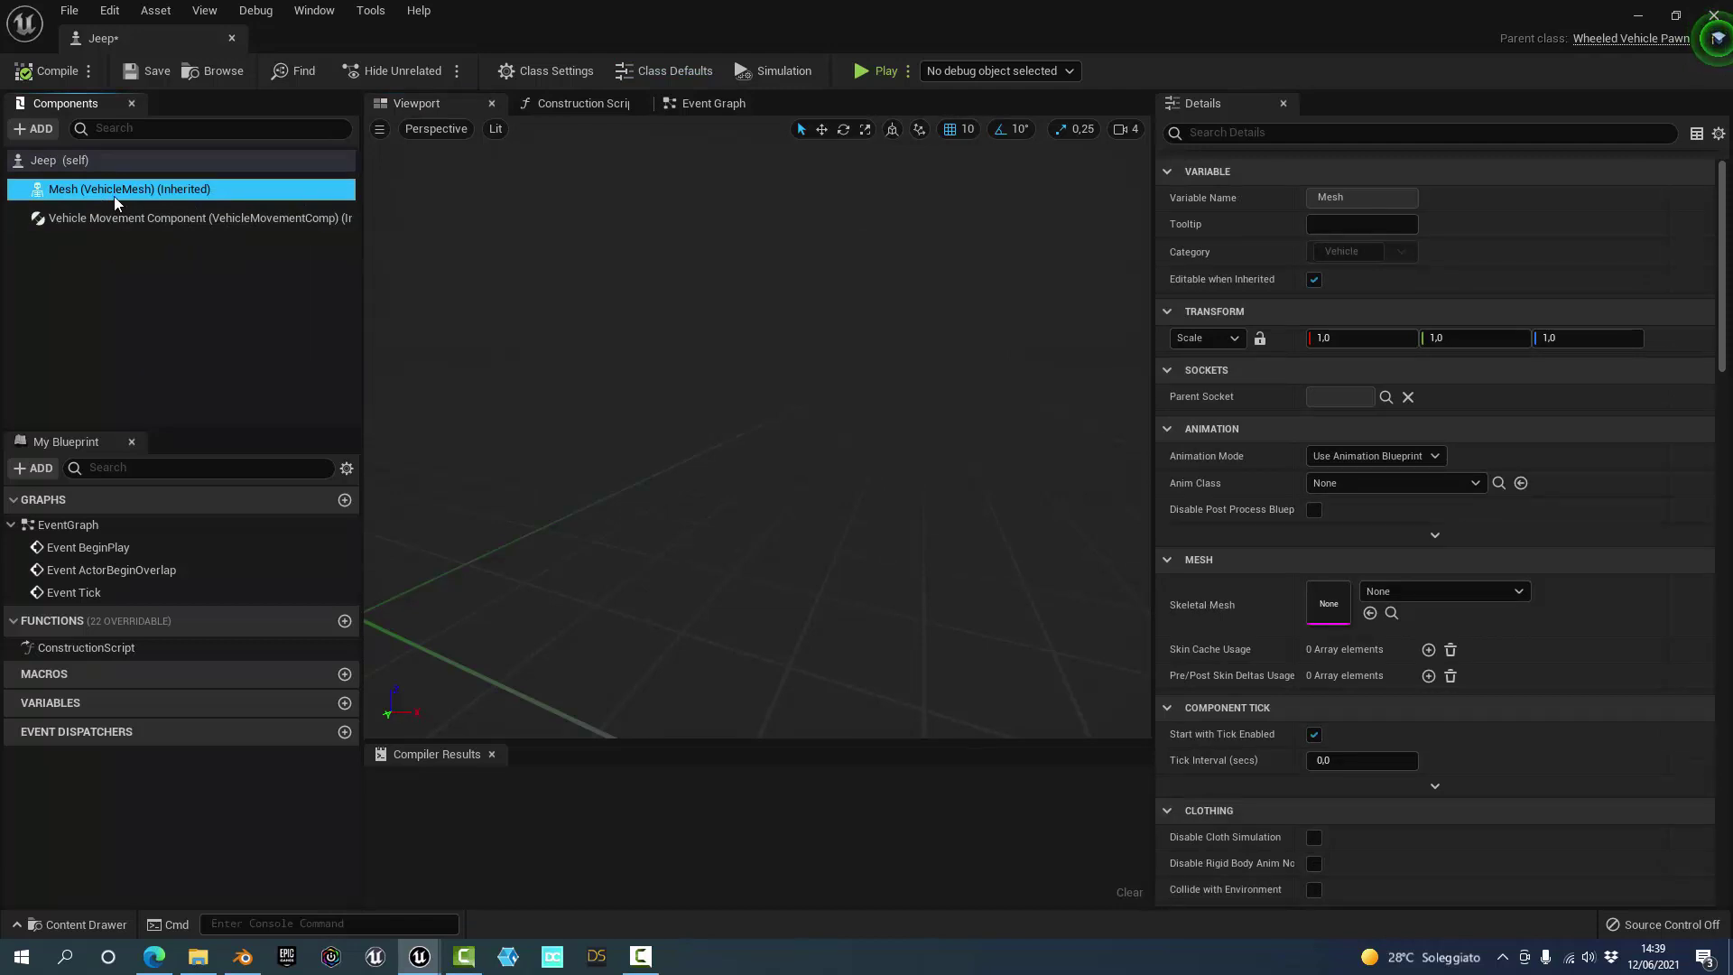
mouse_move(144, 197)
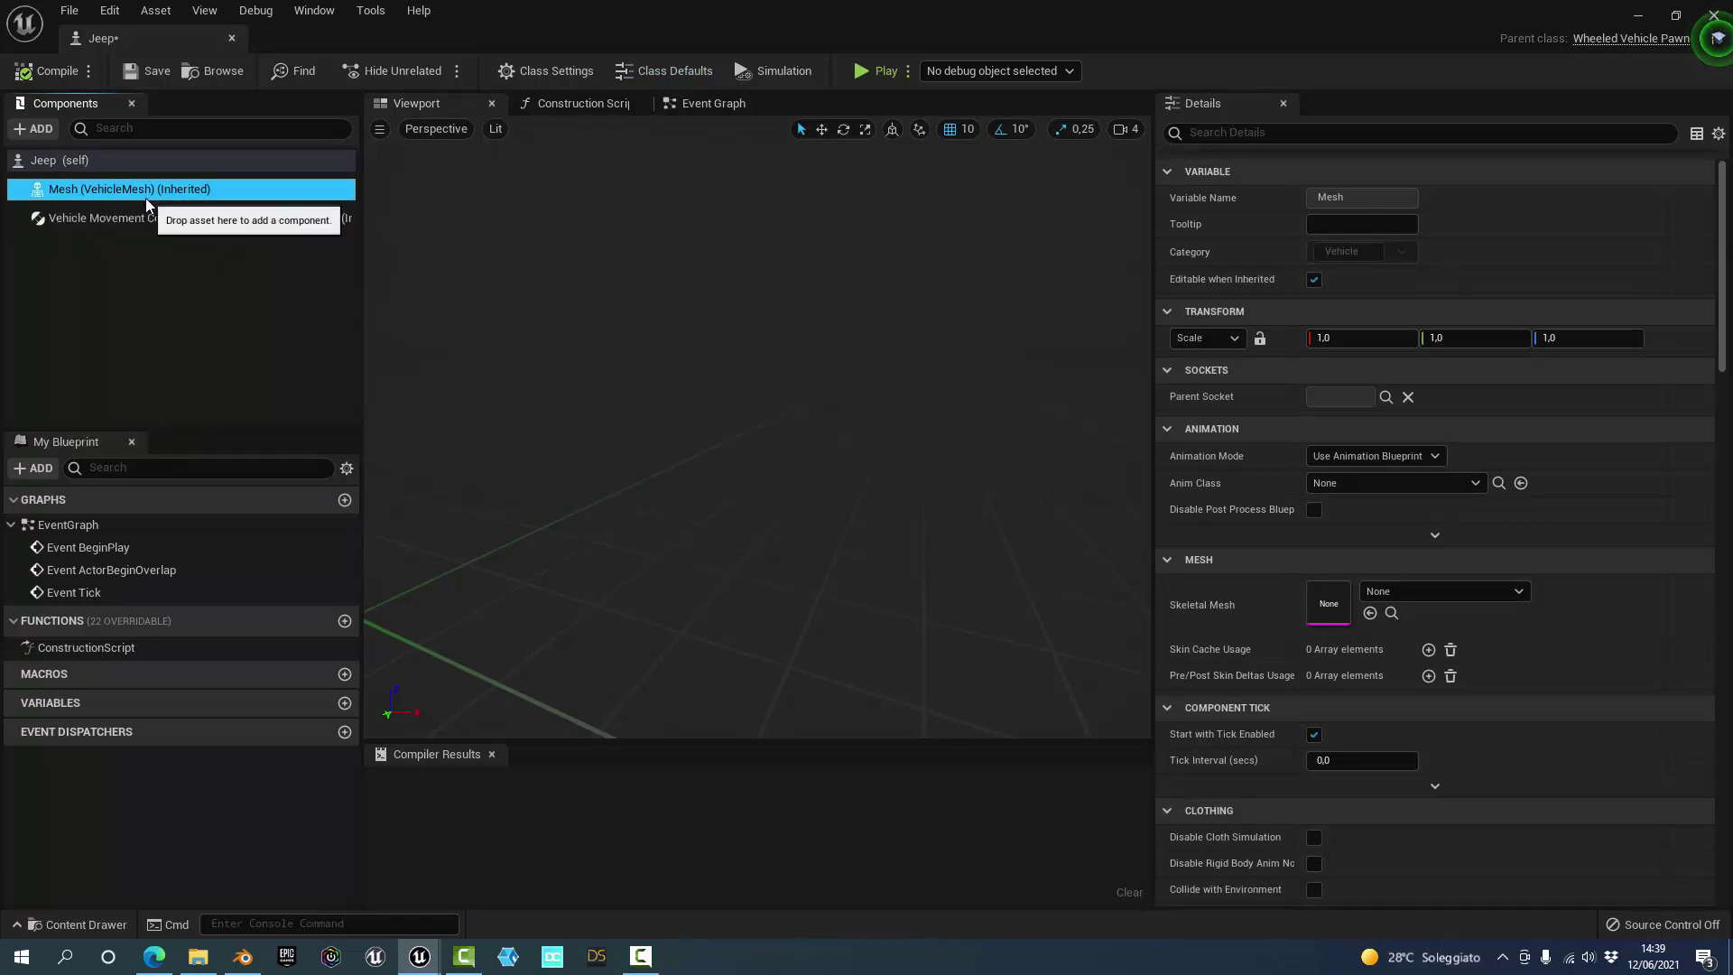
- Review the Vehicle Movement Component's Details, then reselect the mesh component
left_click(93, 225)
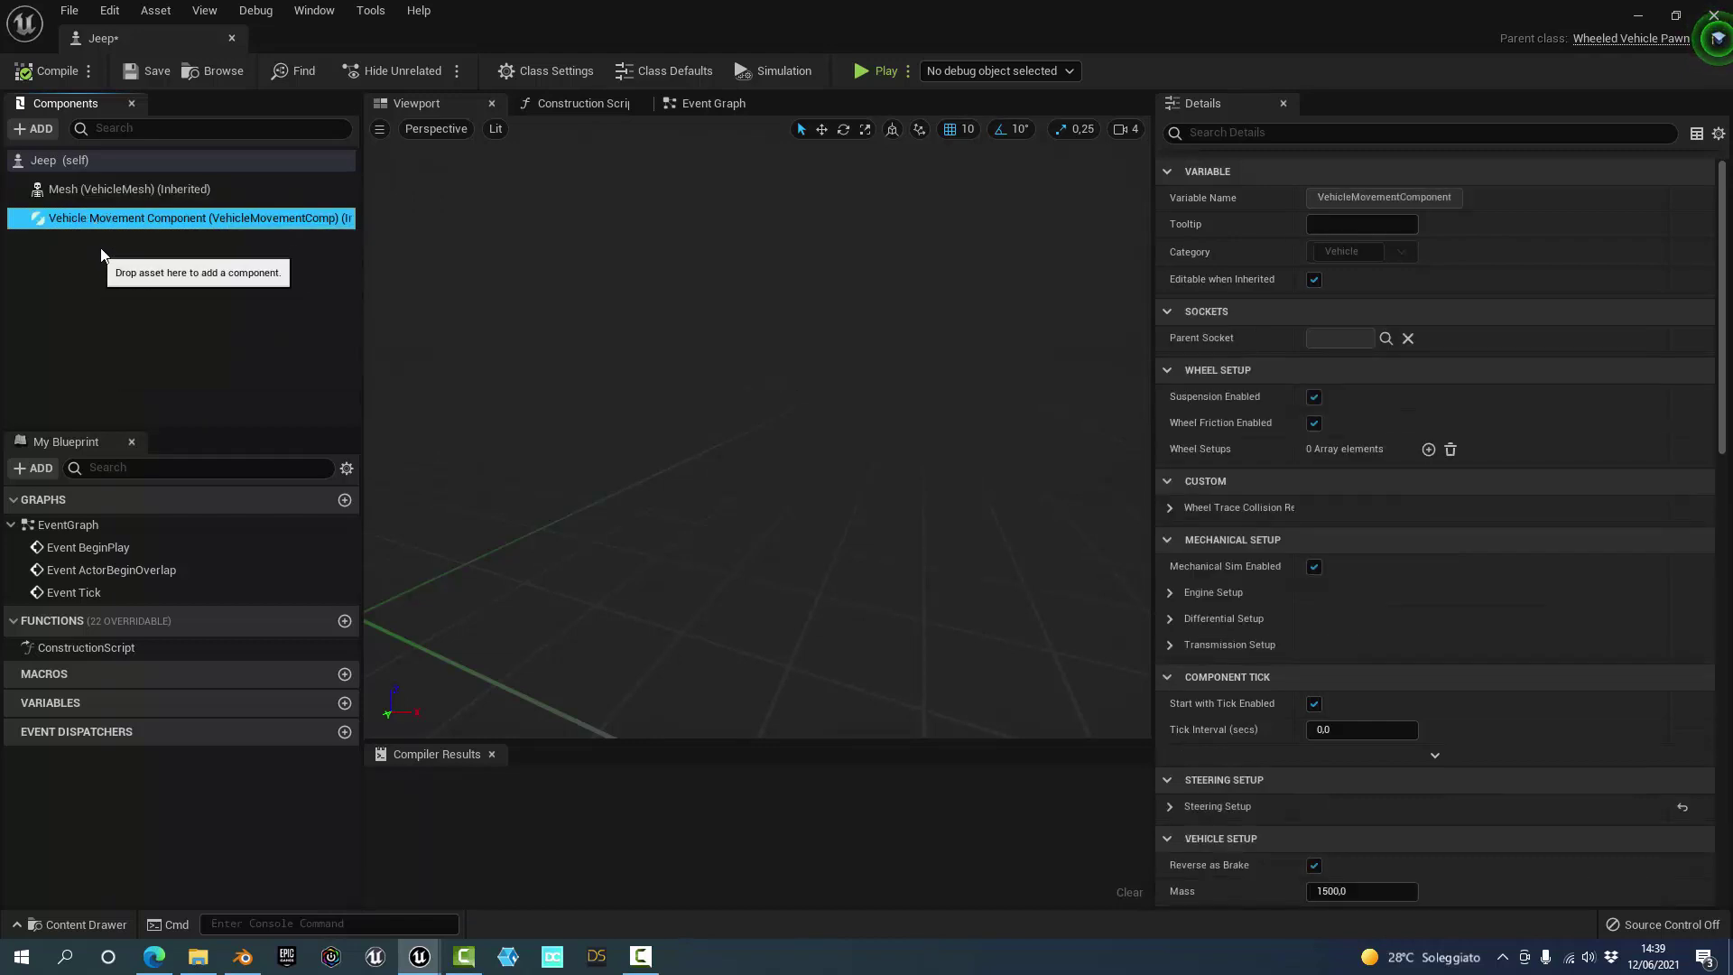
scroll(1485, 285, "down", 3)
scroll(1485, 285, "down", 3)
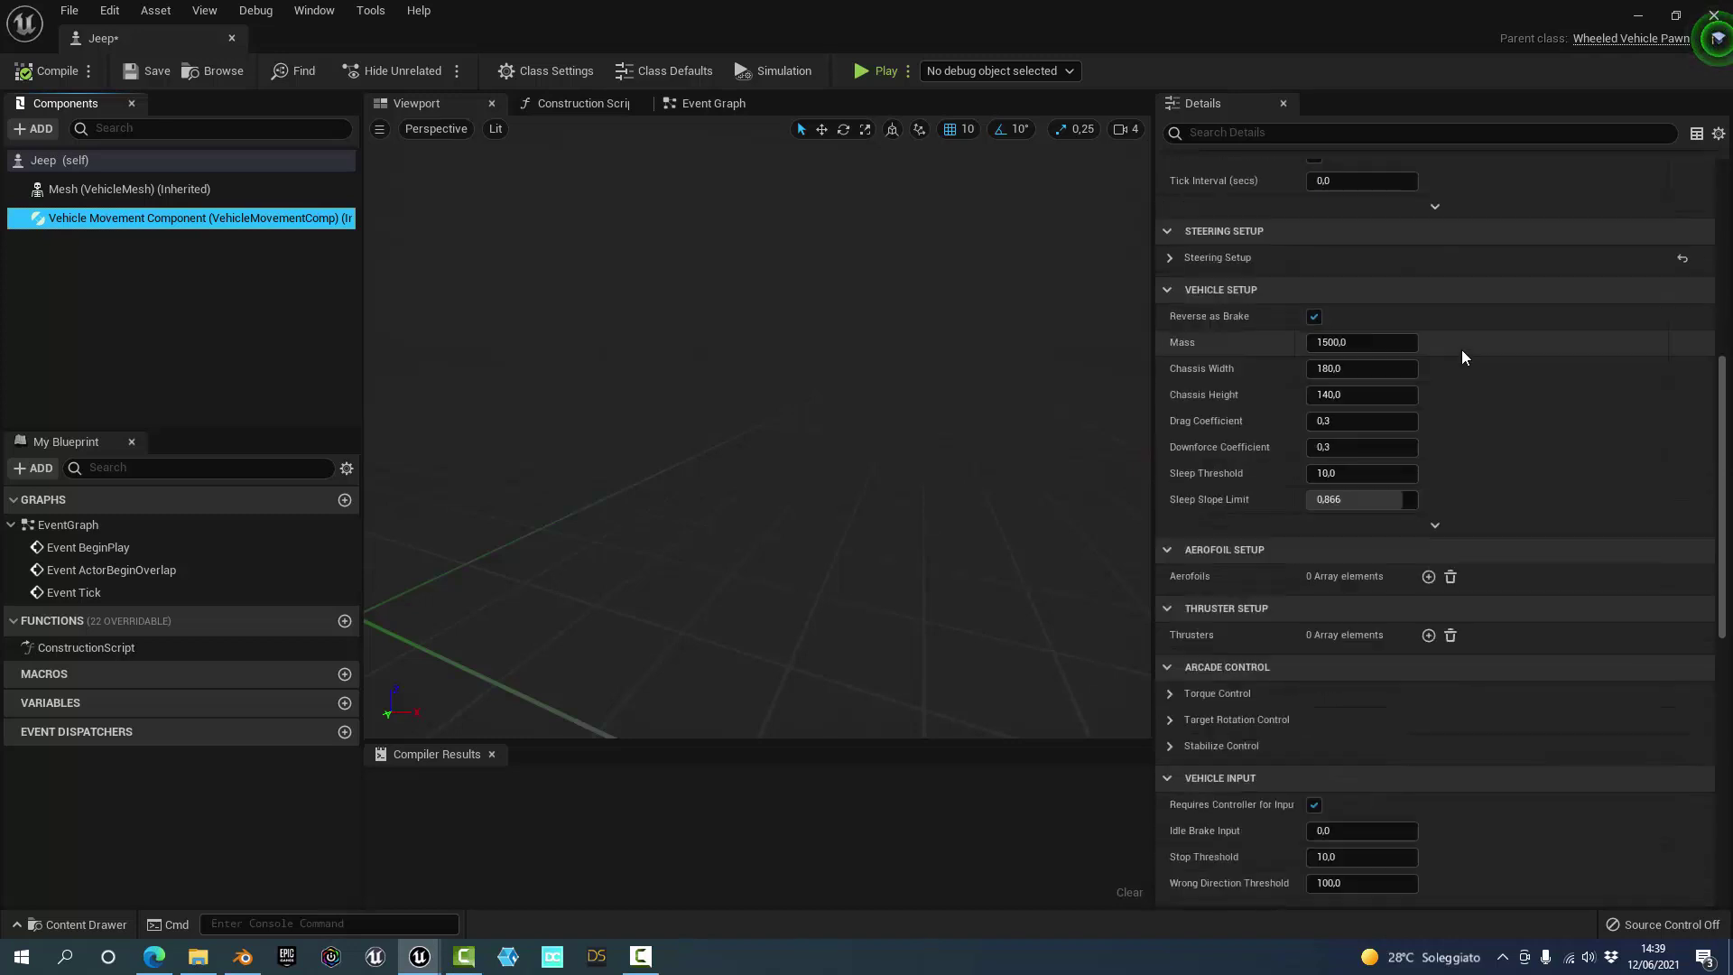
scroll(1460, 349, "down", 4)
scroll(1400, 440, "down", 3)
scroll(1415, 416, "down", 2)
scroll(1413, 459, "up", 5)
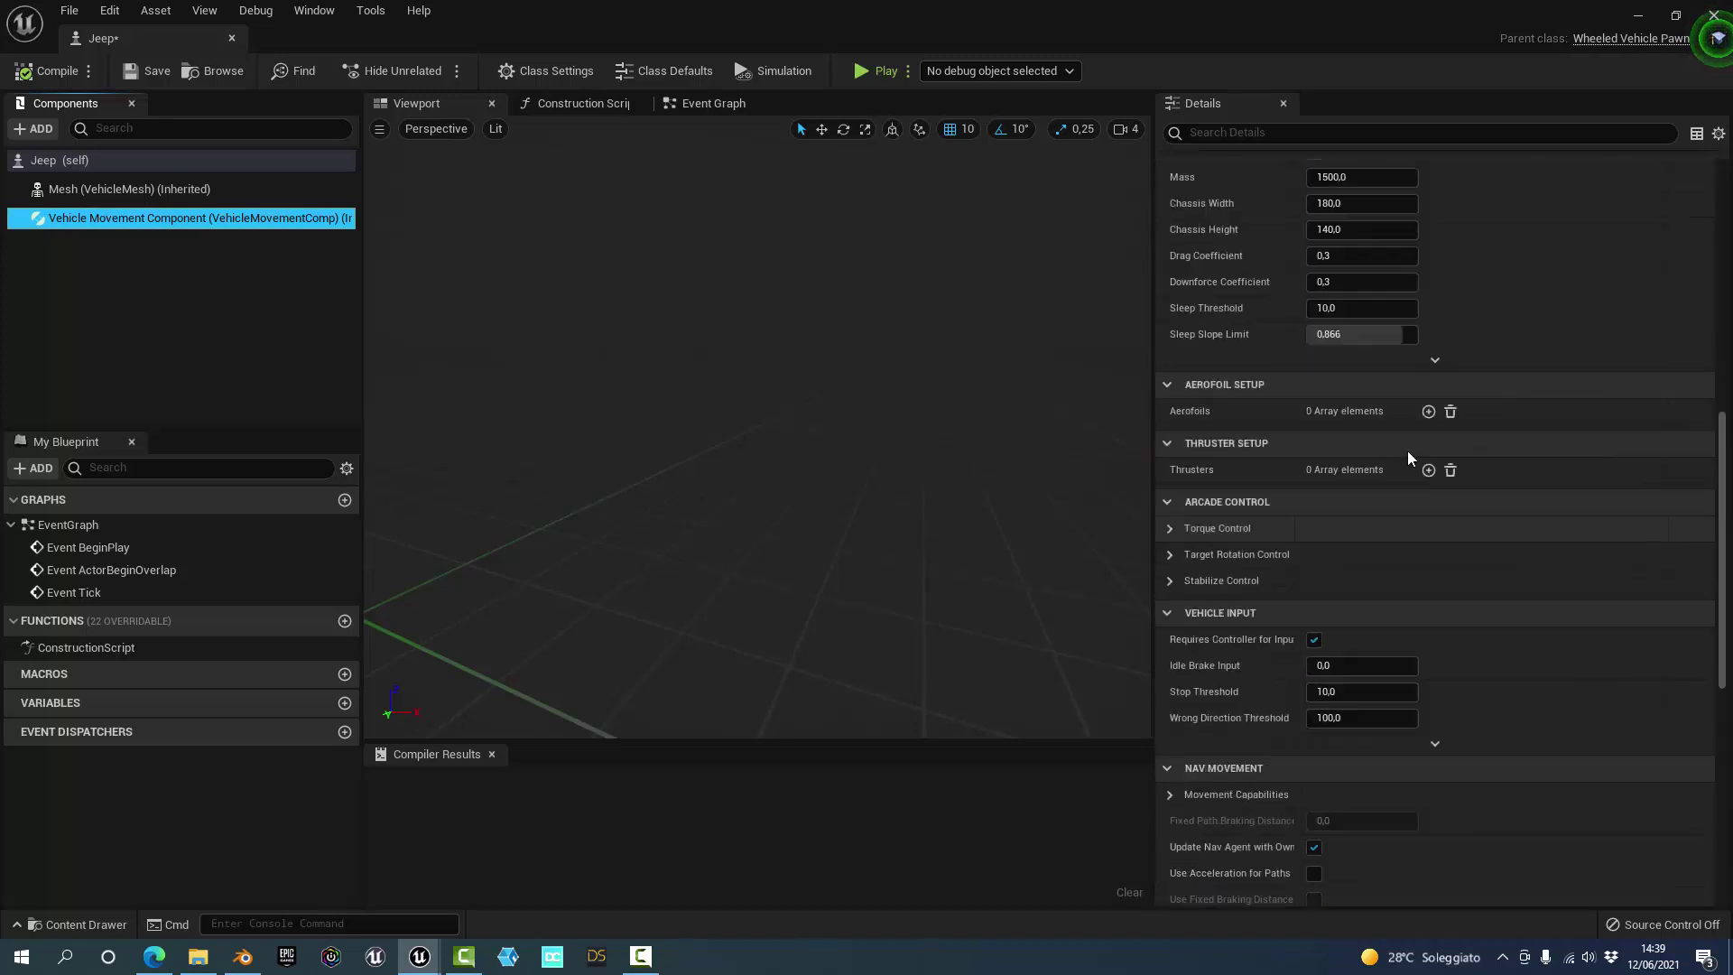
scroll(1406, 451, "up", 5)
scroll(1390, 444, "up", 5)
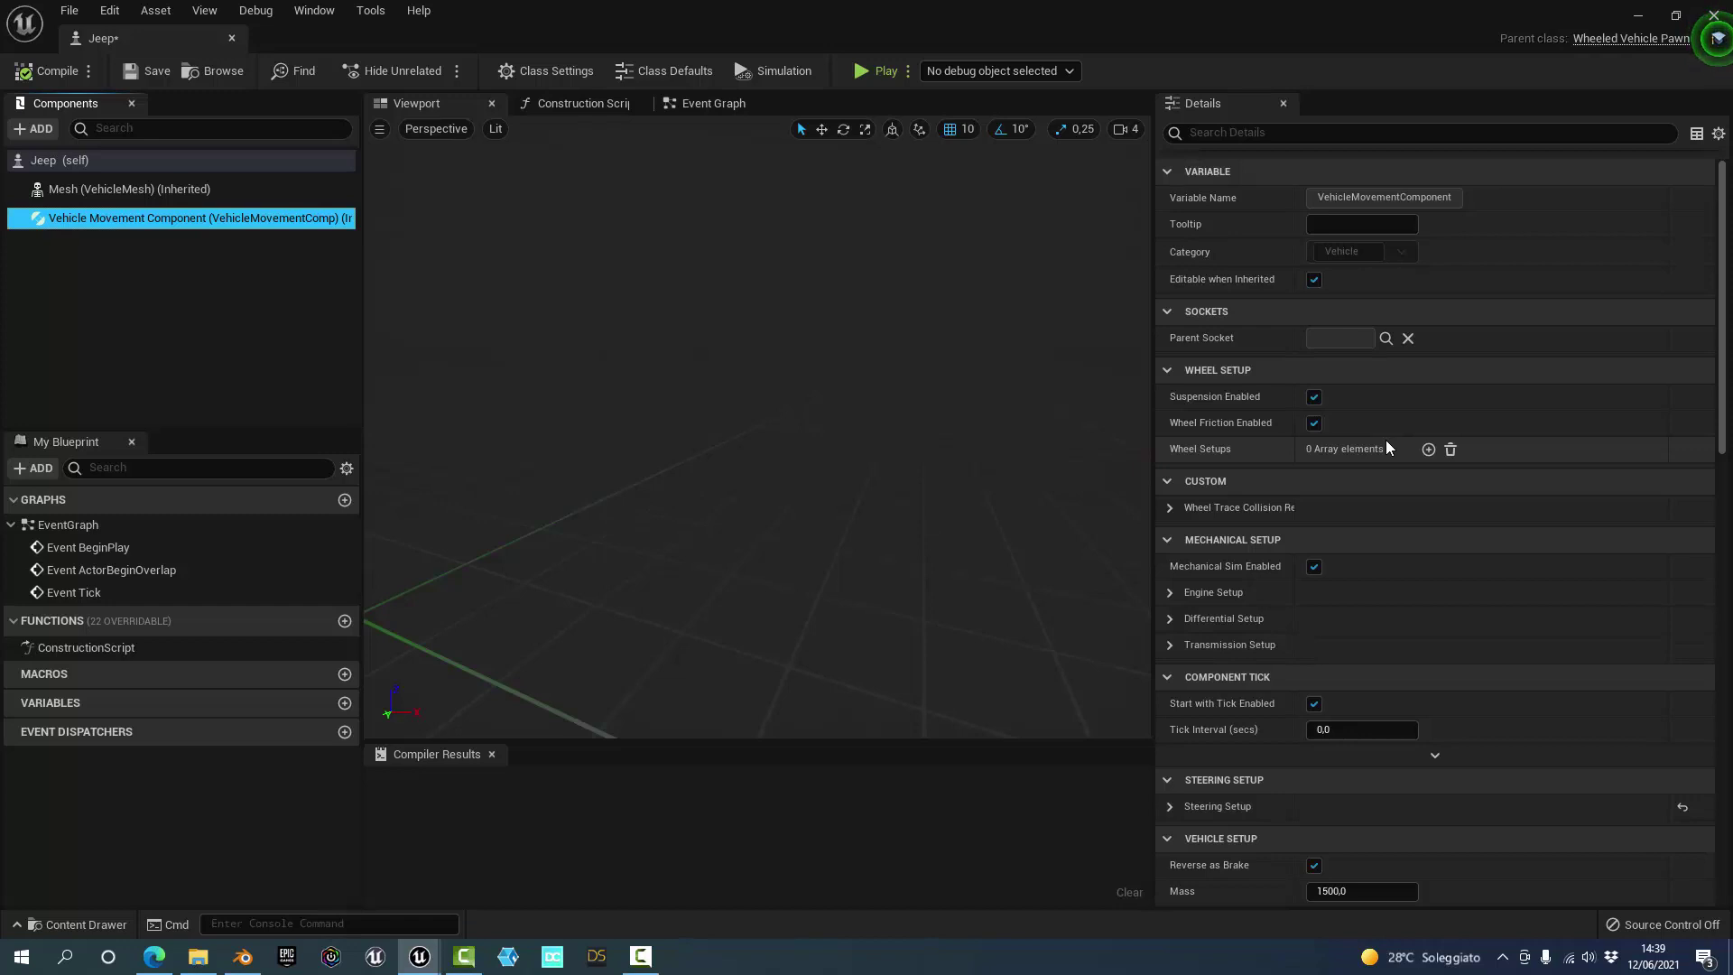
left_click(160, 194)
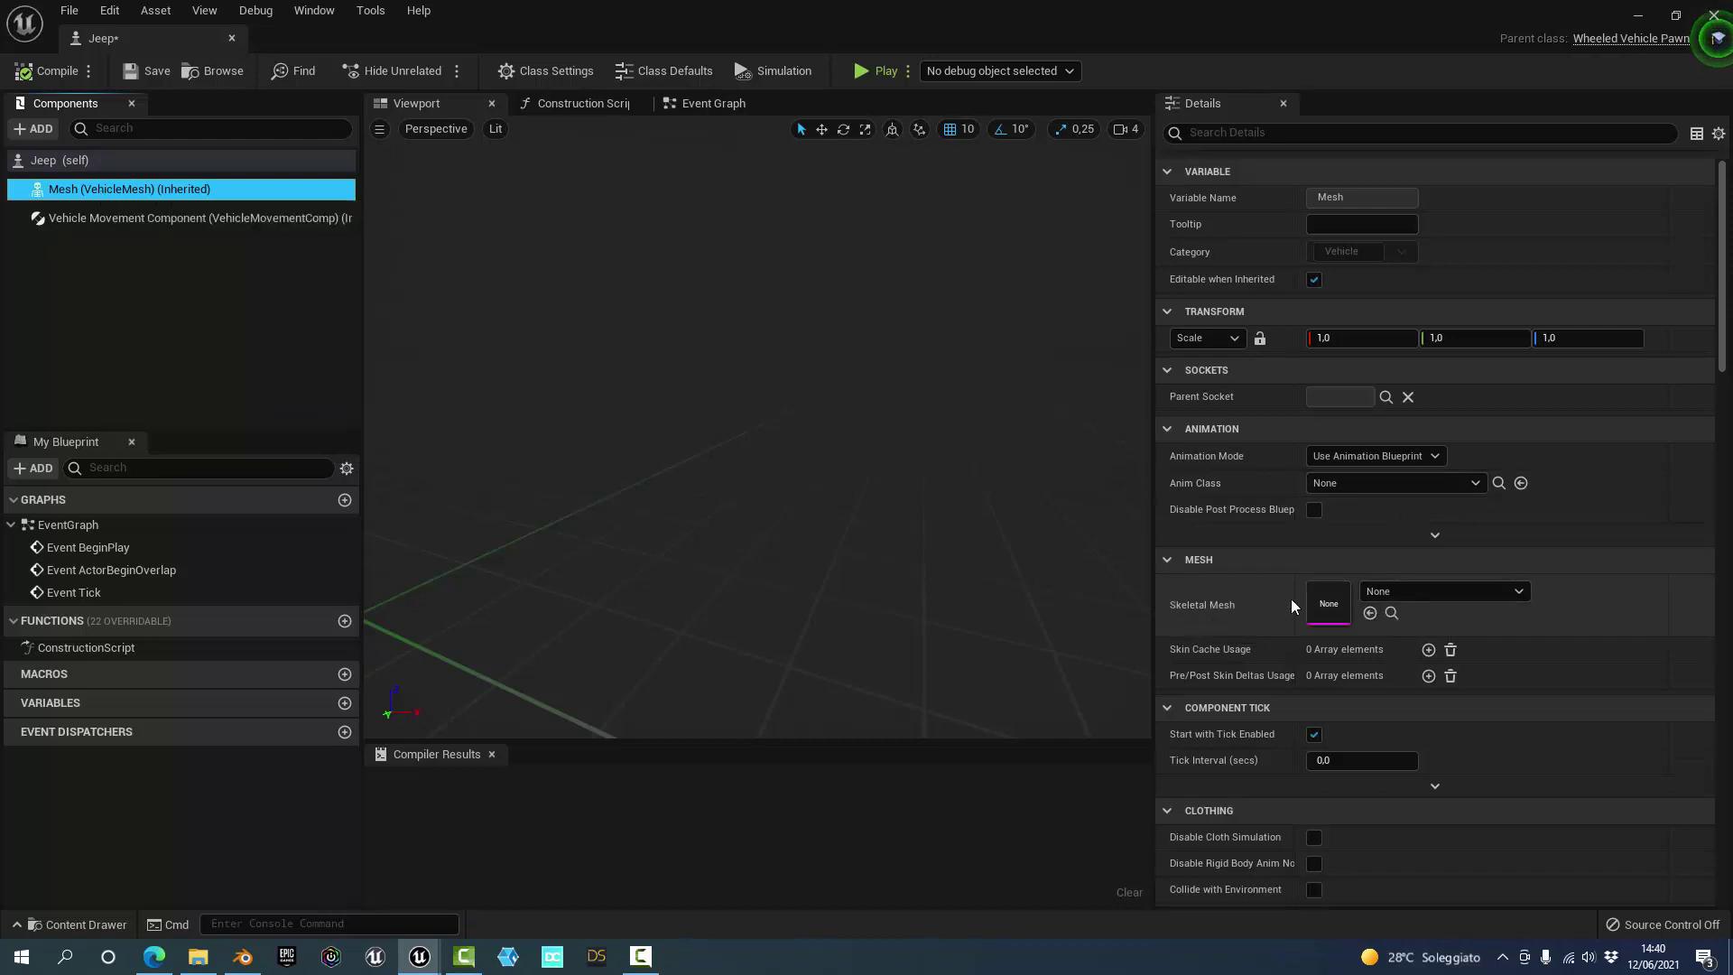
- Set the Mesh component's Skeletal Mesh to 11_Jeep_Skeletal_V2 and frame the whole jeep
left_click(1431, 576)
left_click(1211, 555)
left_click(1471, 587)
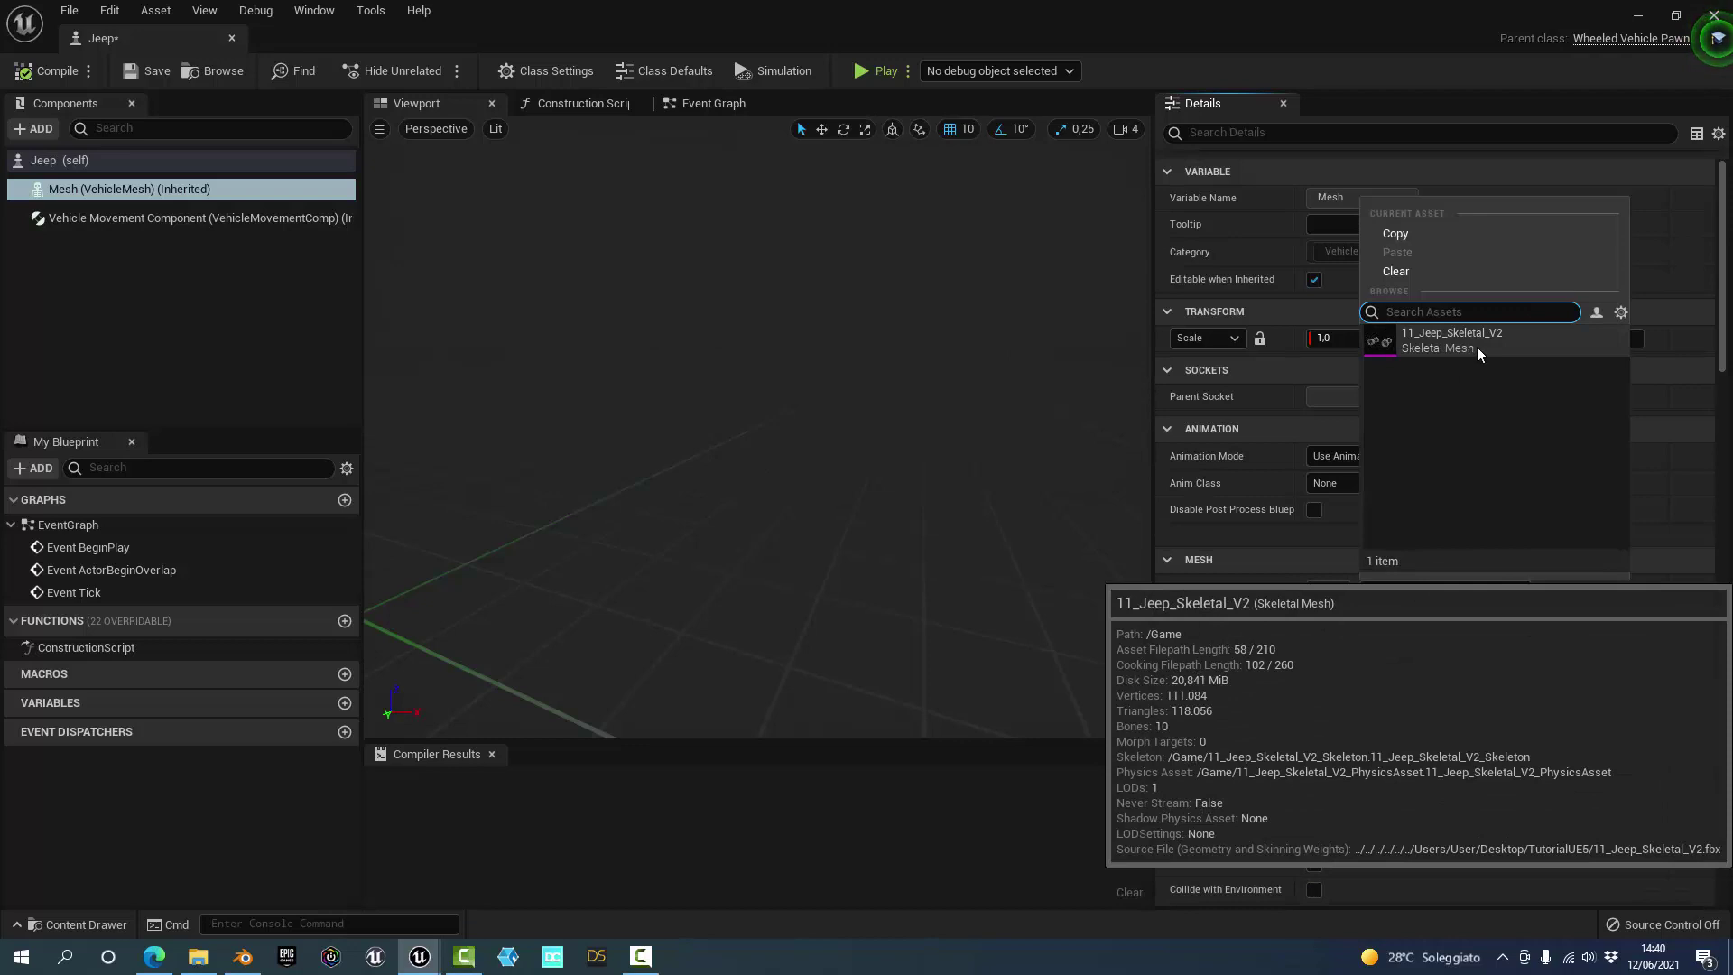
left_click(1415, 345)
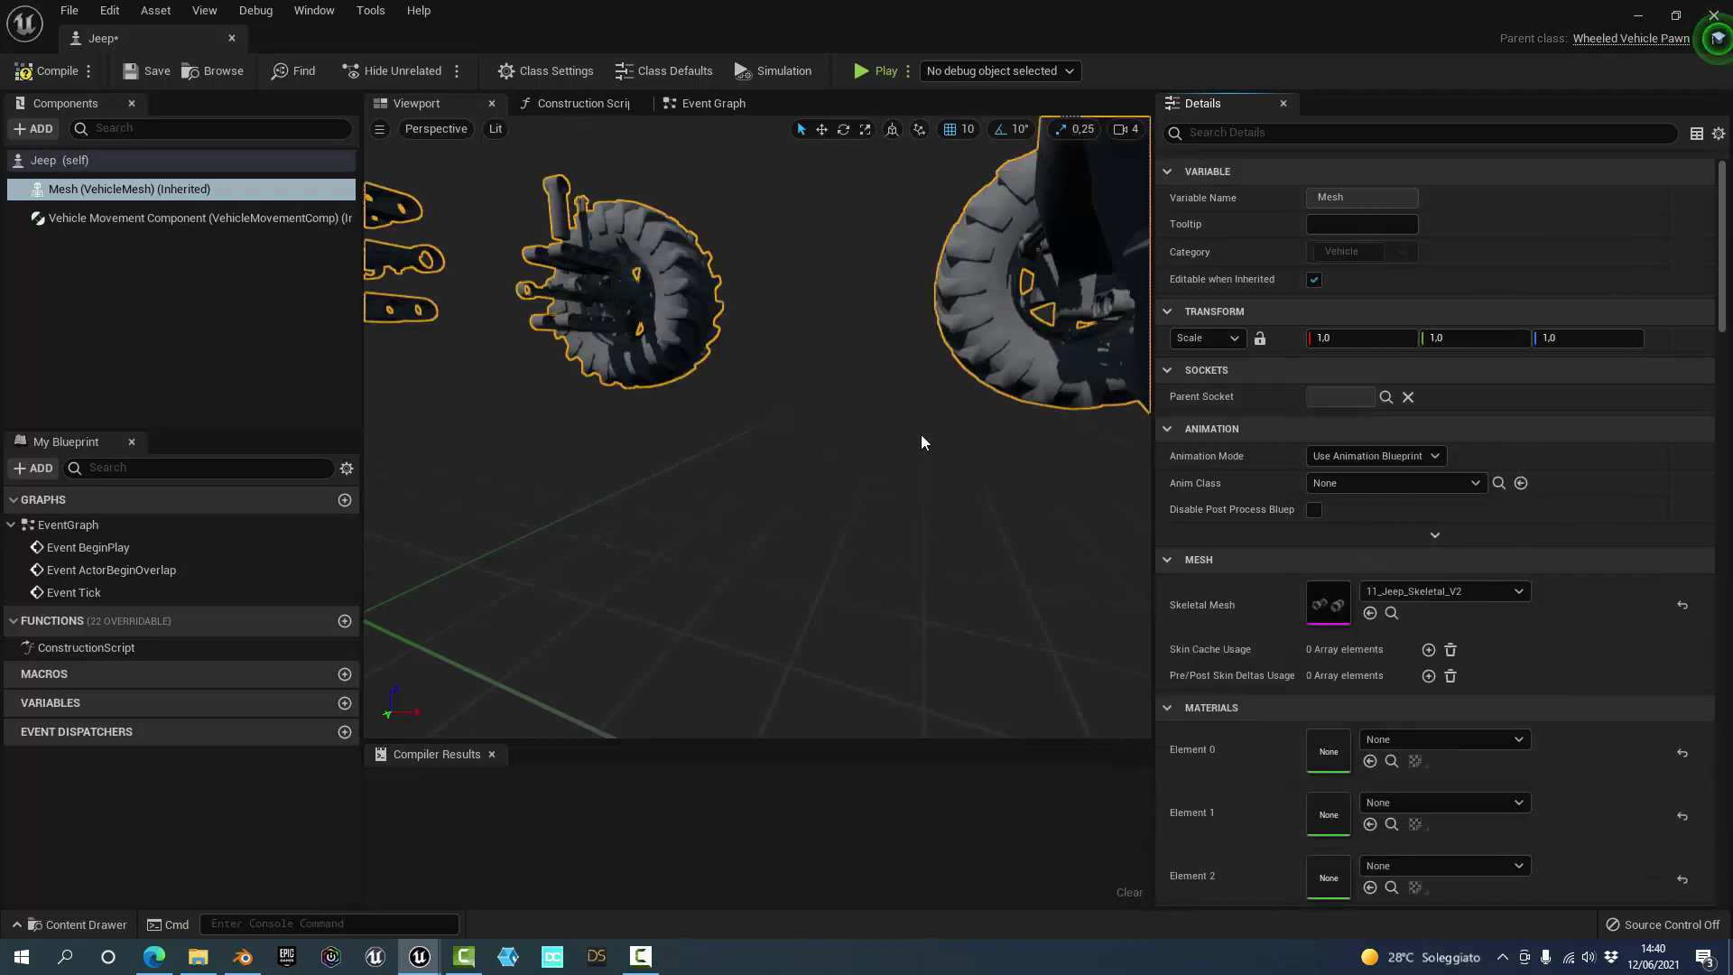
left_click_drag(921, 442, 921, 441)
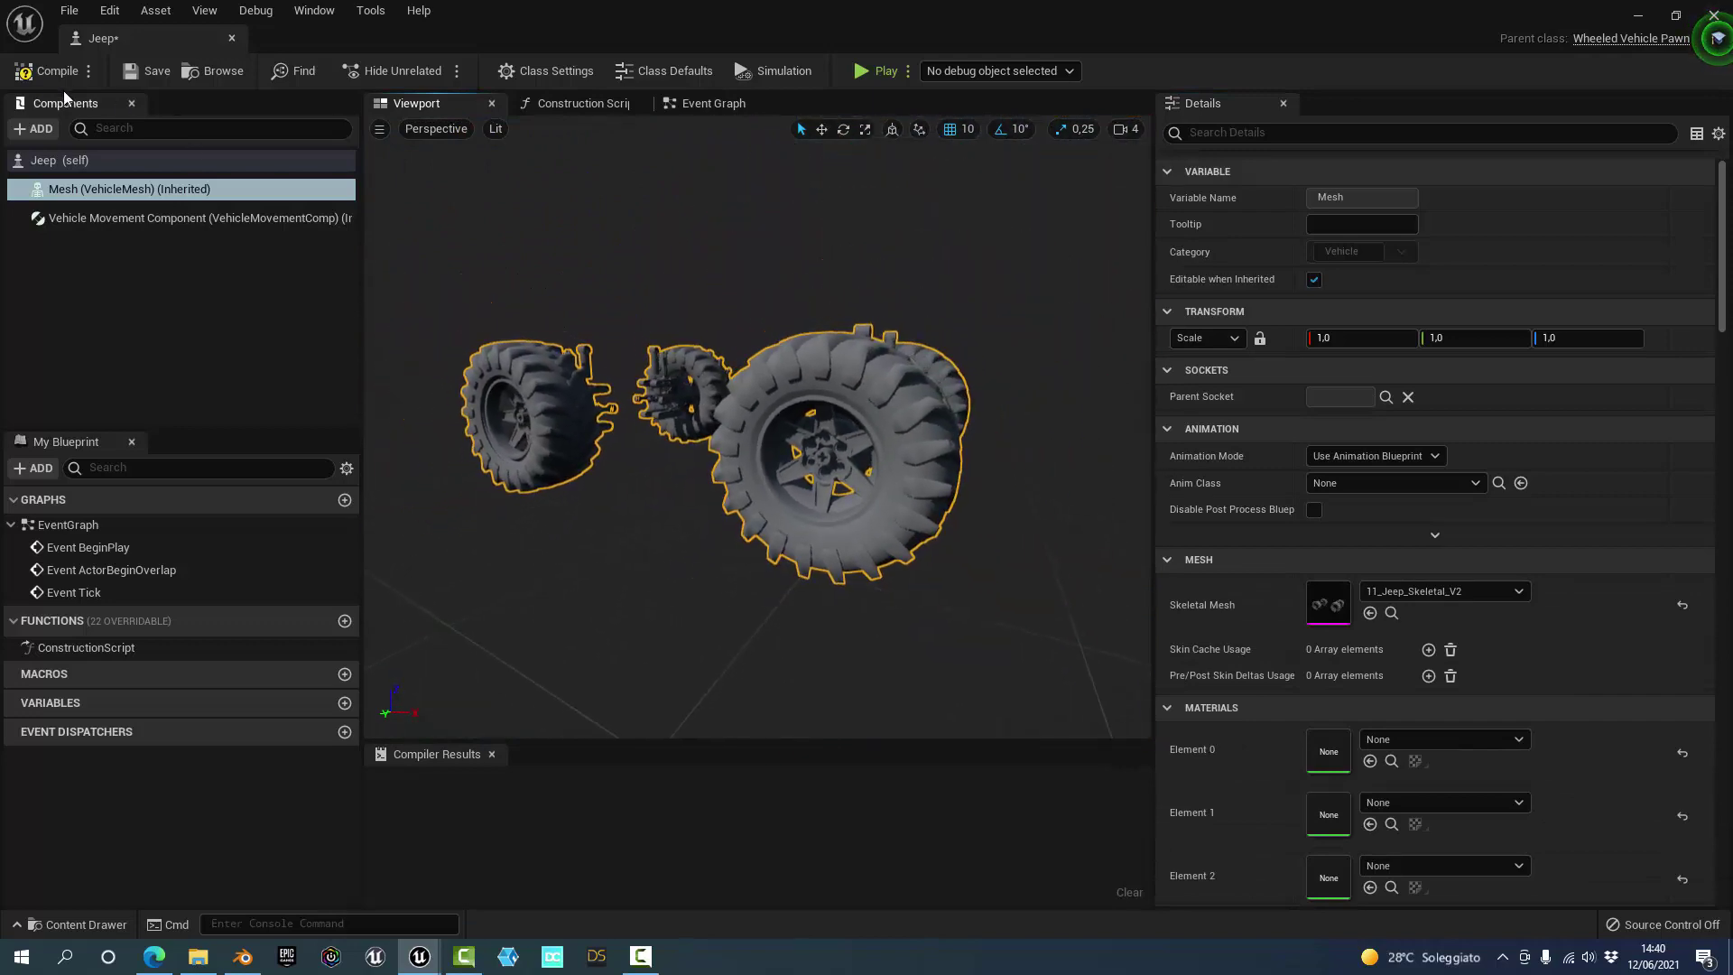
- Compile and save the Jeep Blueprint, then move its tab aside
left_click(45, 78)
left_click(139, 72)
mouse_move(139, 39)
left_mouse_down()
mouse_move(188, 170)
mouse_move(155, 38)
left_mouse_up()
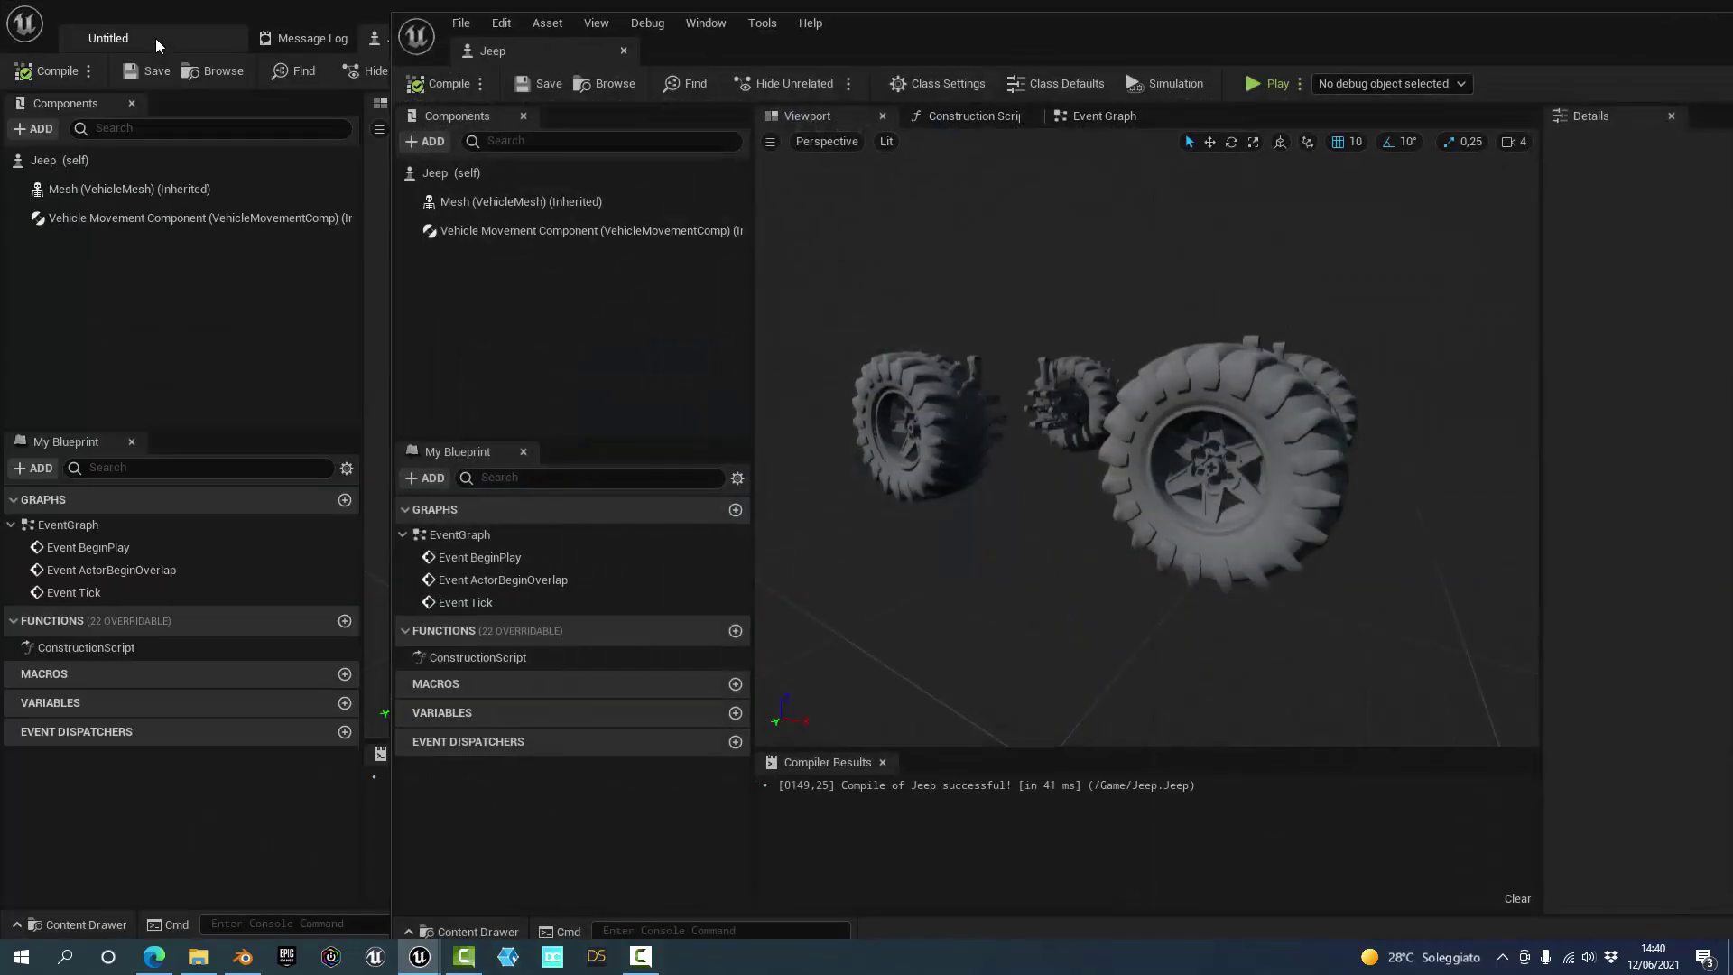
- Drop the Jeep asset into the level above the floor and focus the view on it
left_click(155, 38)
left_click(623, 51)
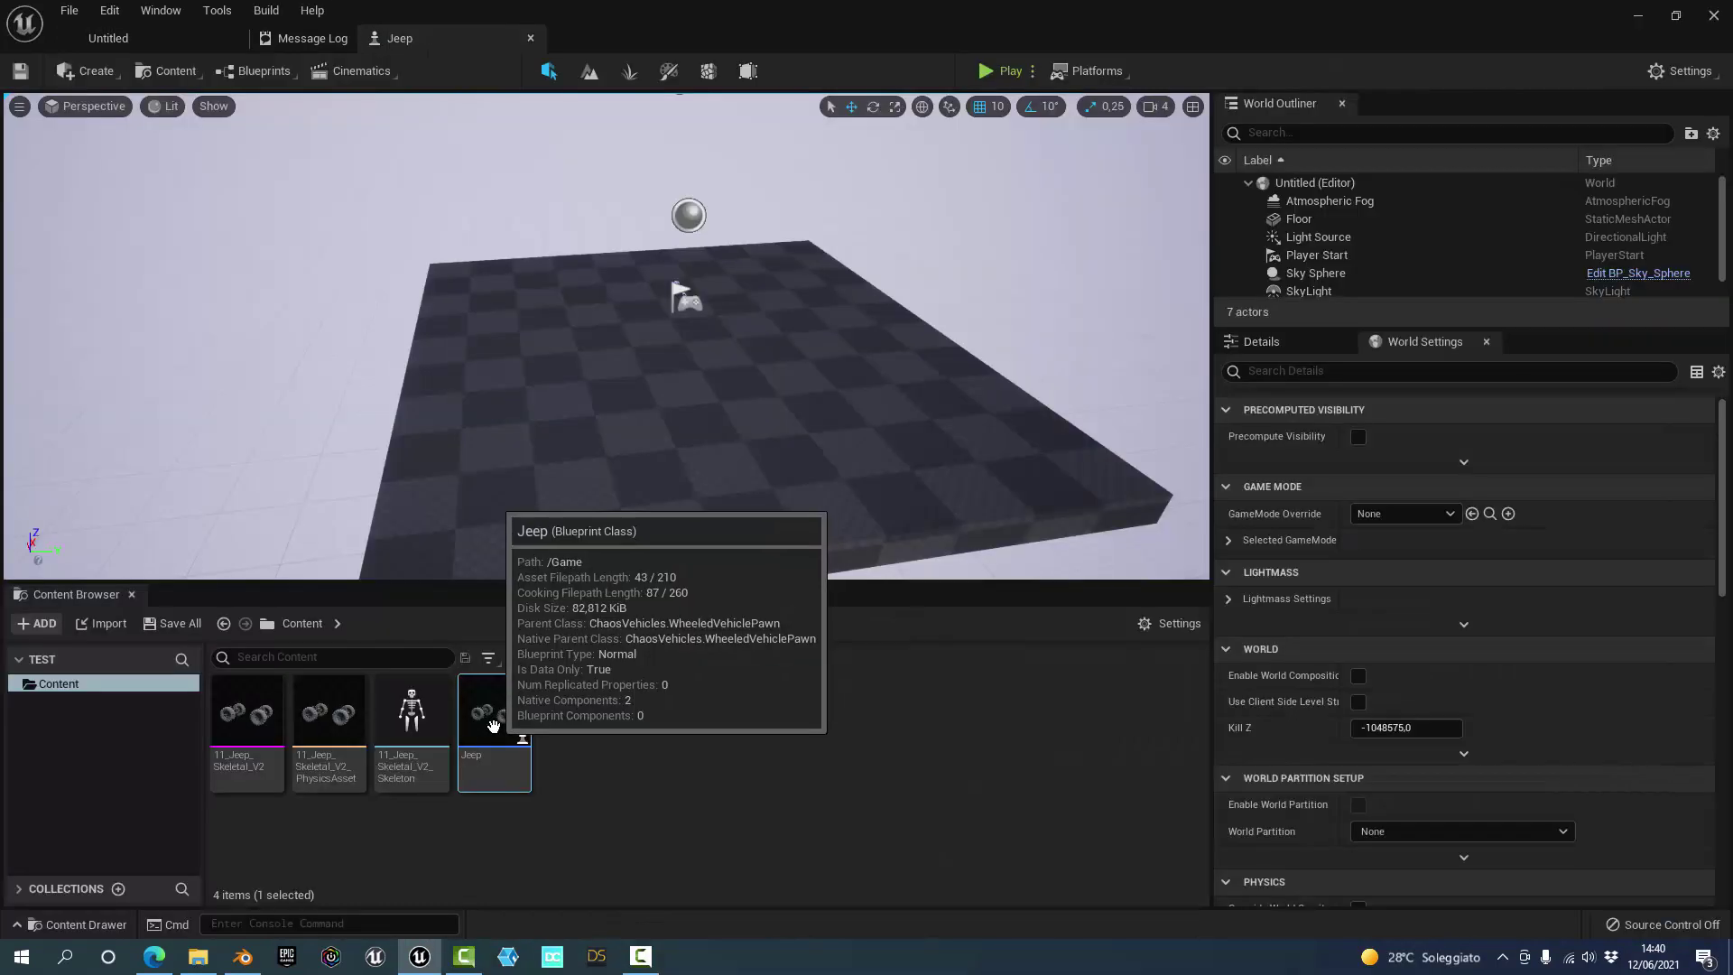
mouse_move(493, 725)
left_mouse_down()
mouse_move(740, 424)
mouse_move(654, 318)
mouse_move(654, 194)
left_mouse_up()
key("f")
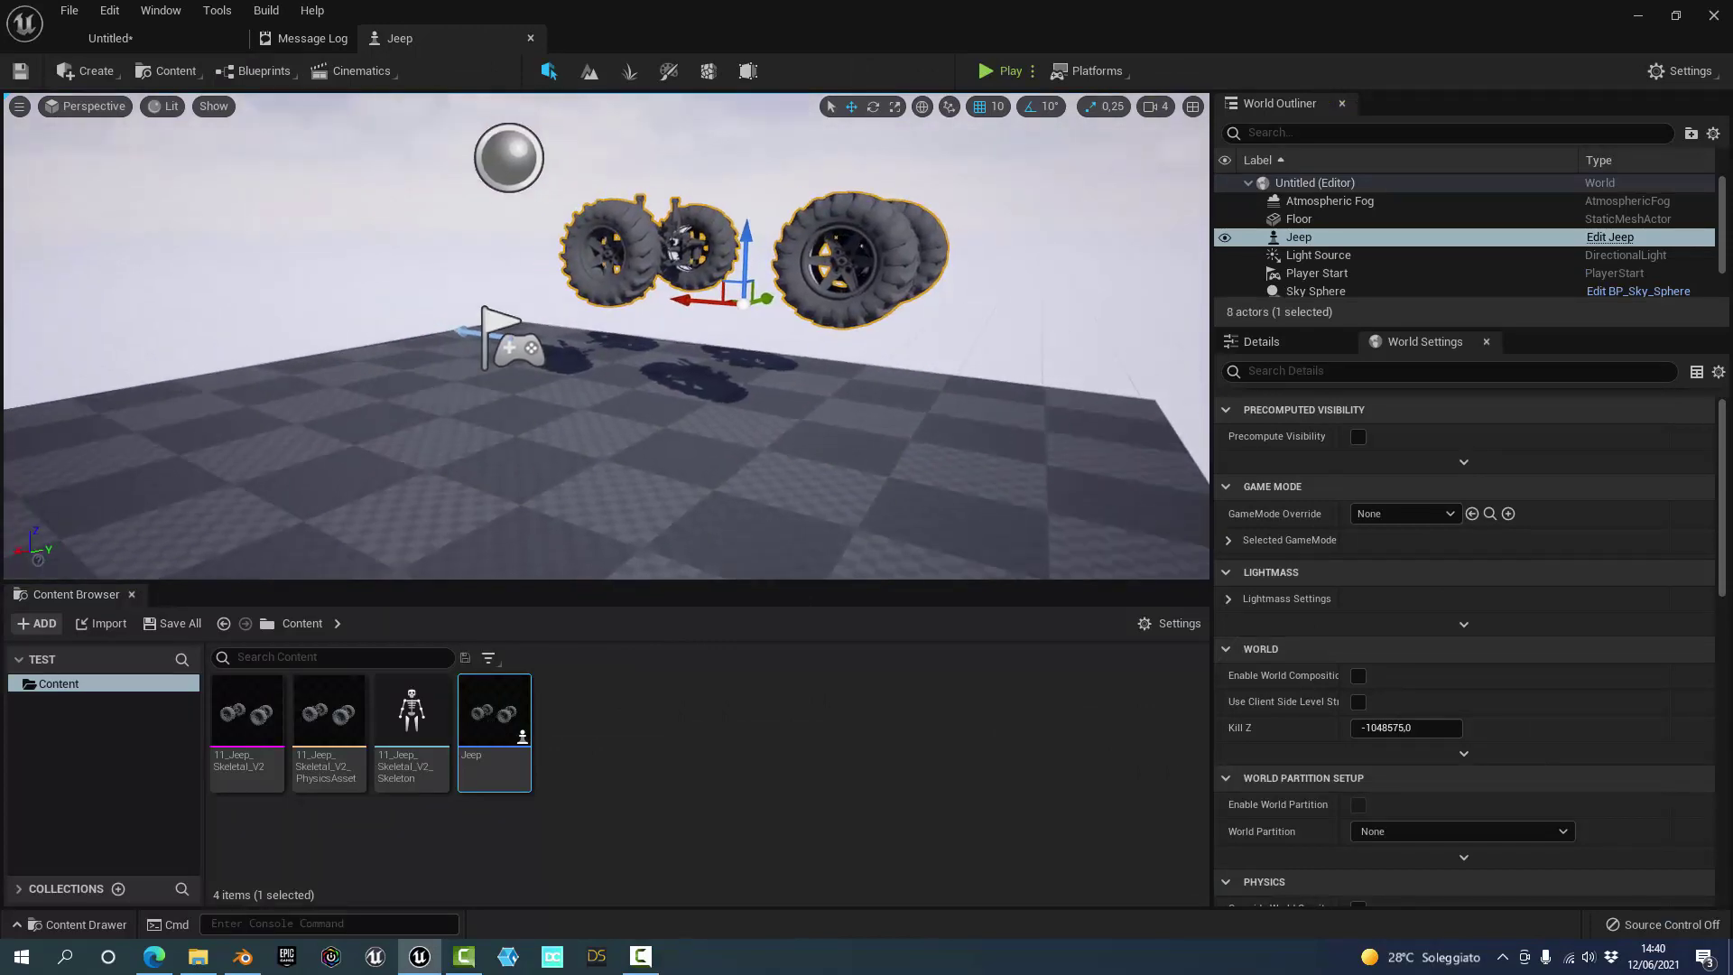
left_click_drag(631, 343, 578, 343, "alt")
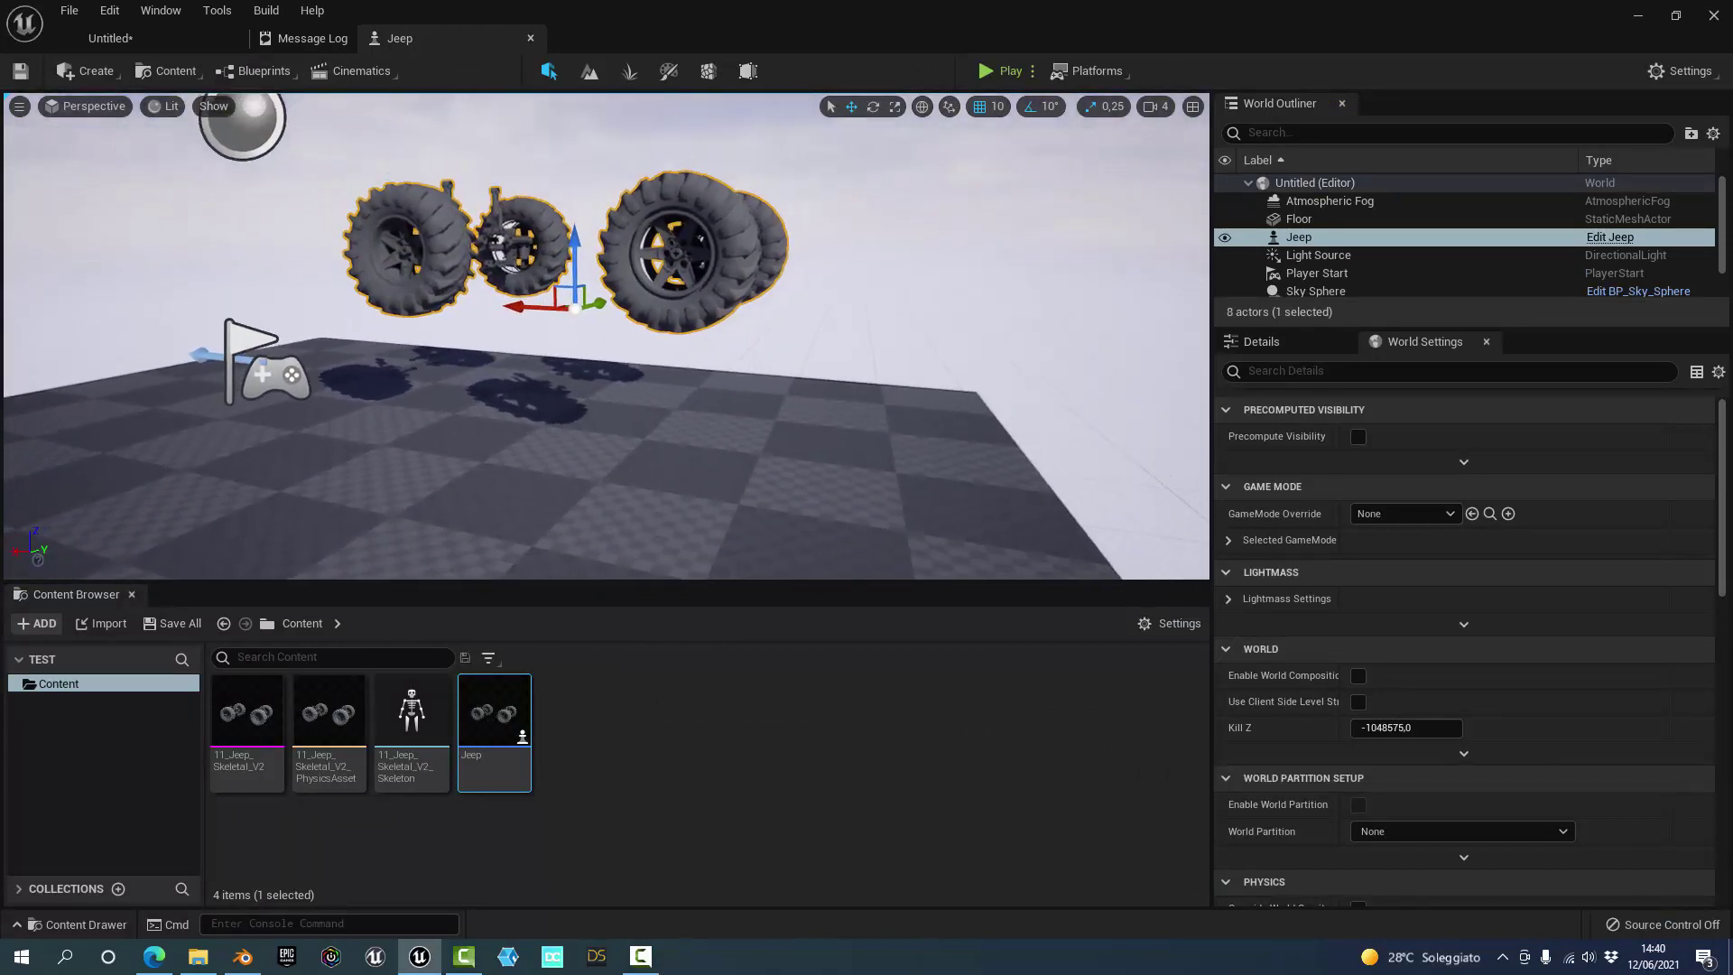
- Briefly play the level, stop, then run it in Simulate mode
left_click(986, 72)
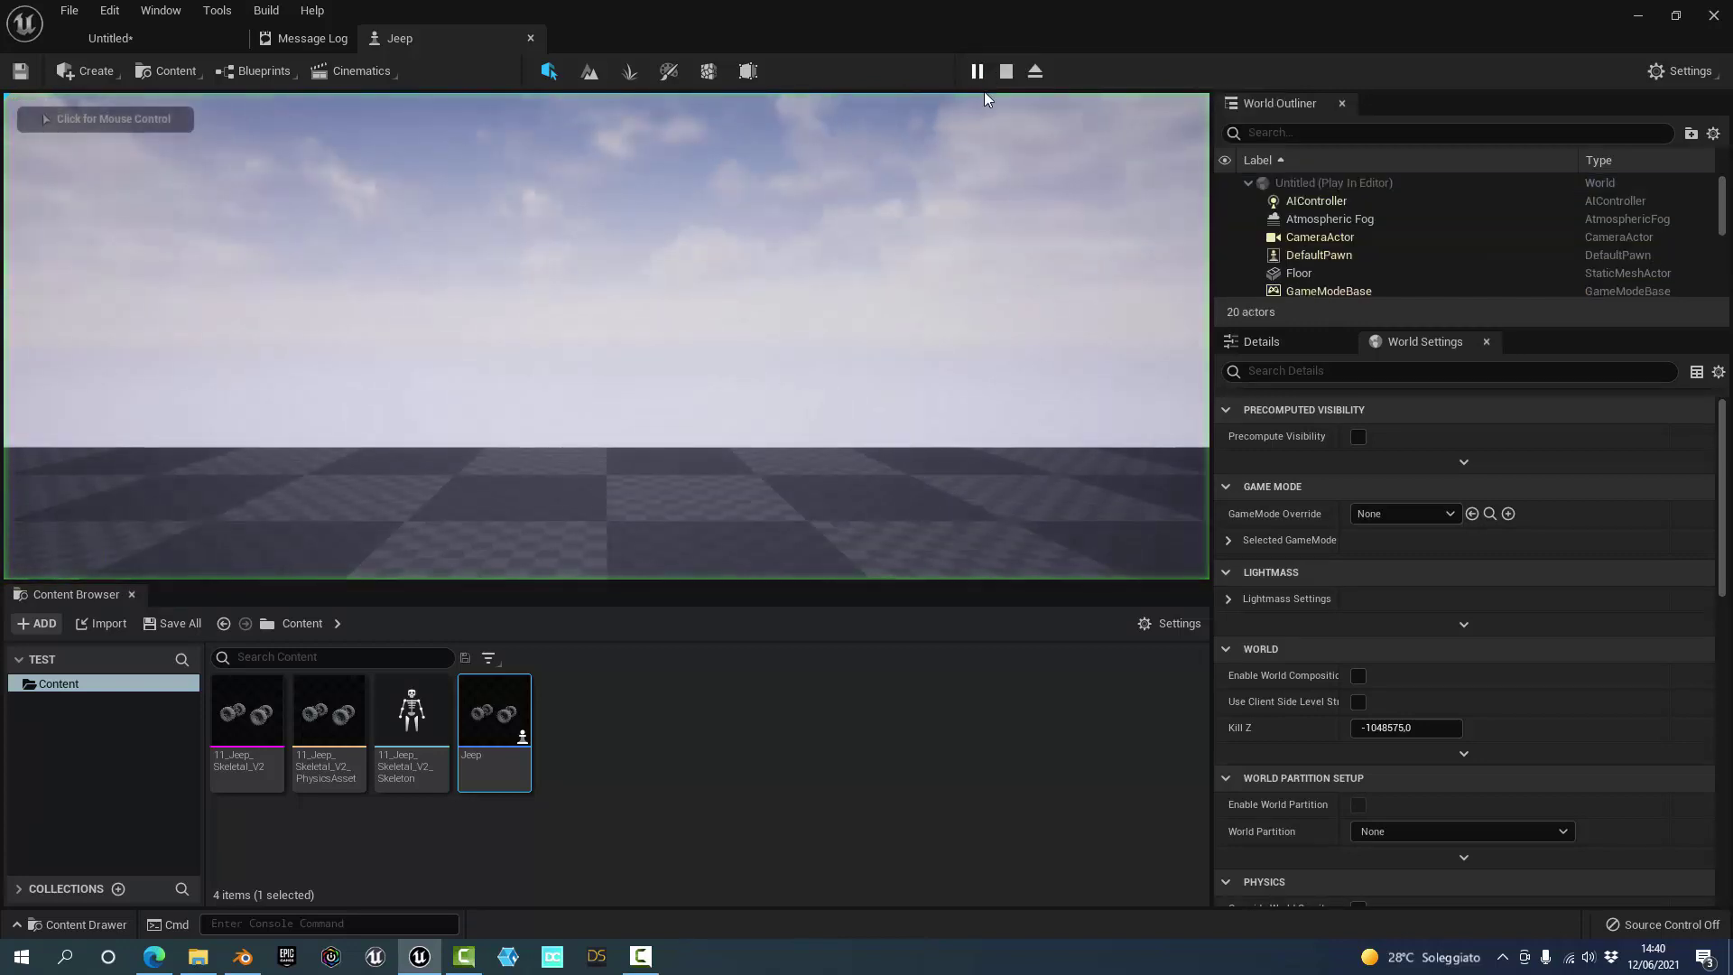
left_click(1005, 71)
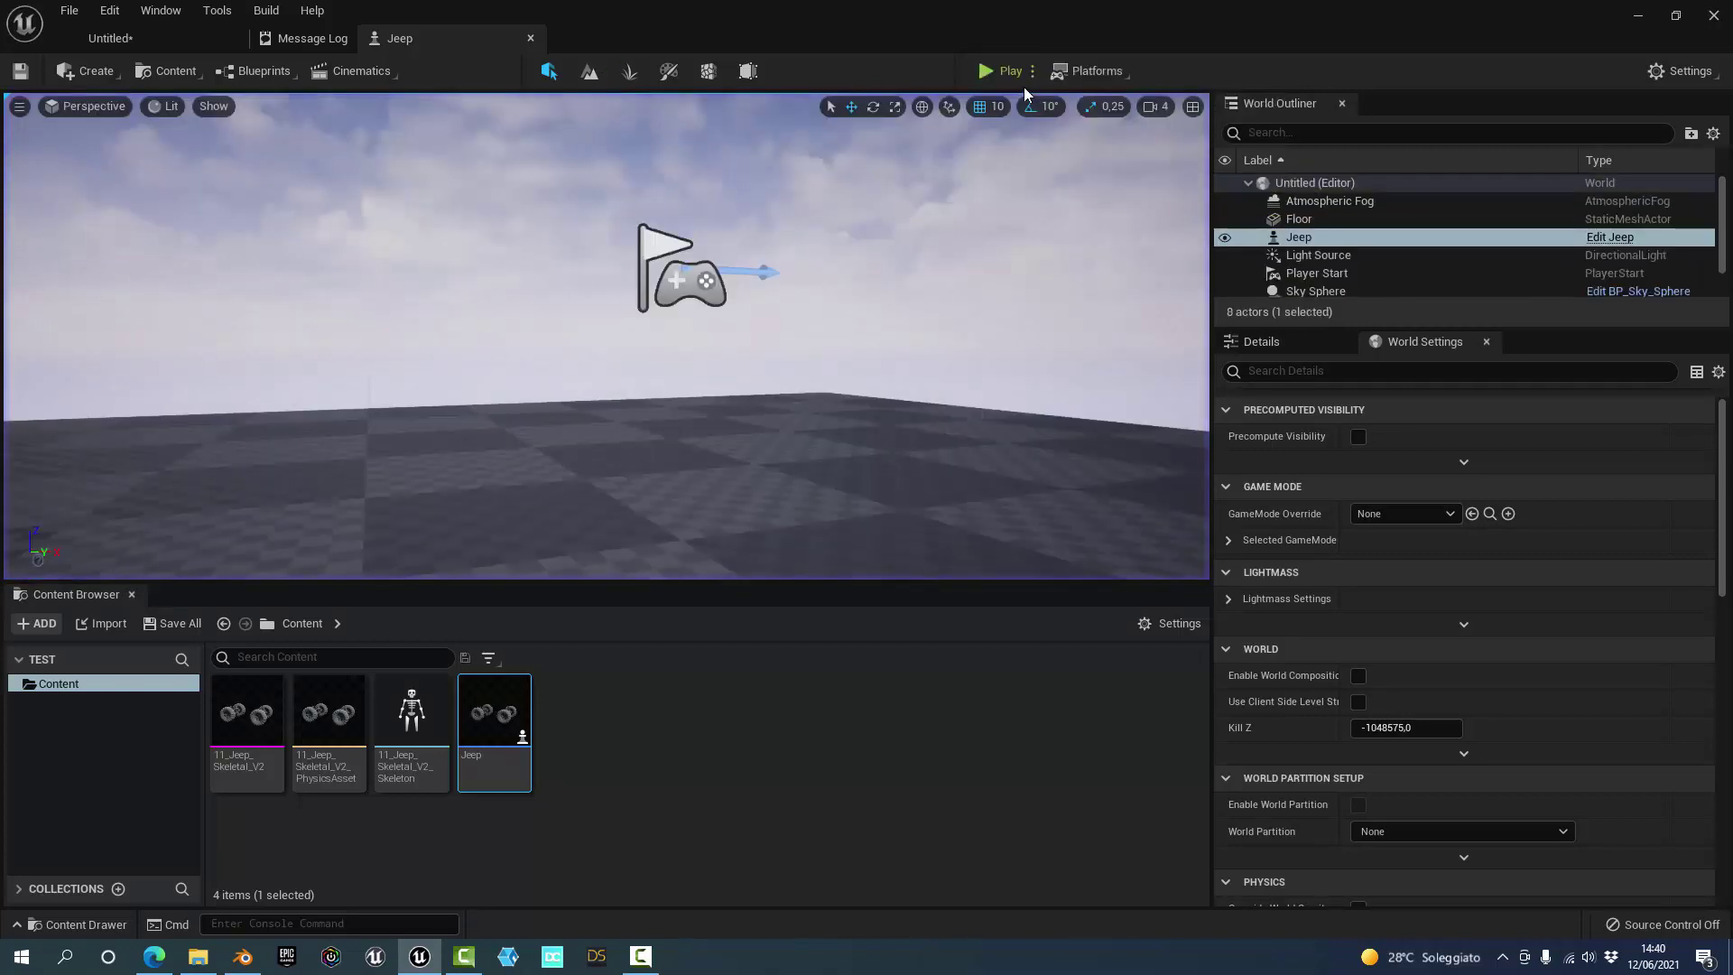
left_click(1033, 71)
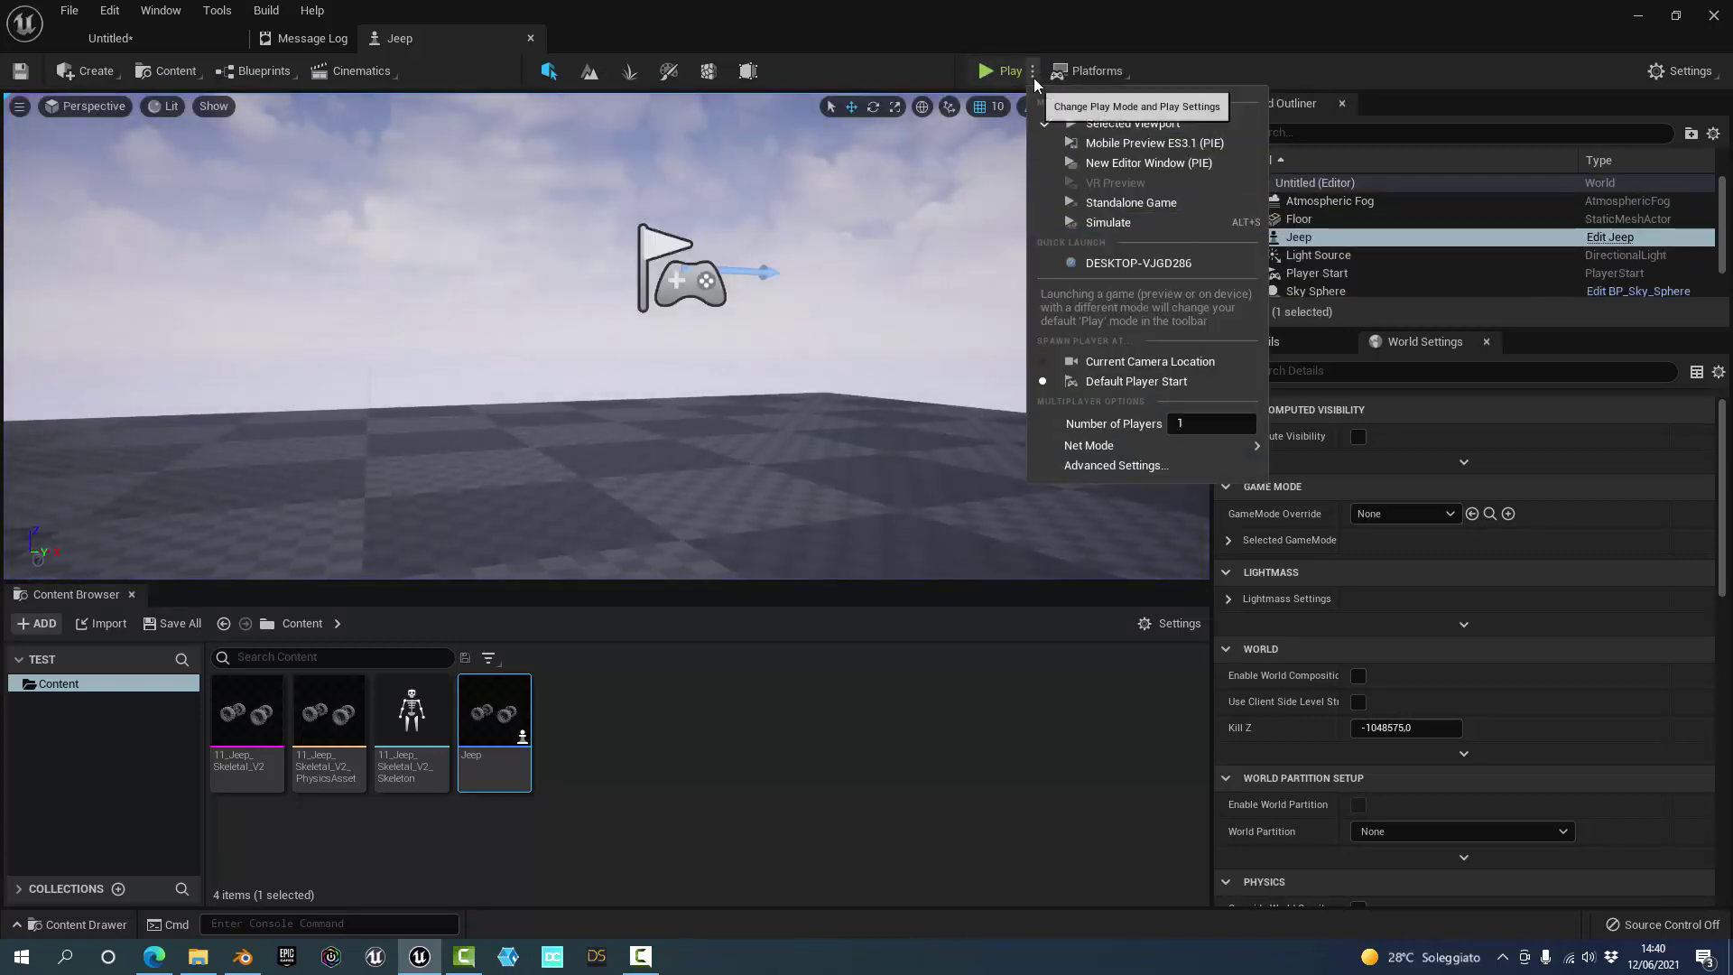
left_click(1107, 224)
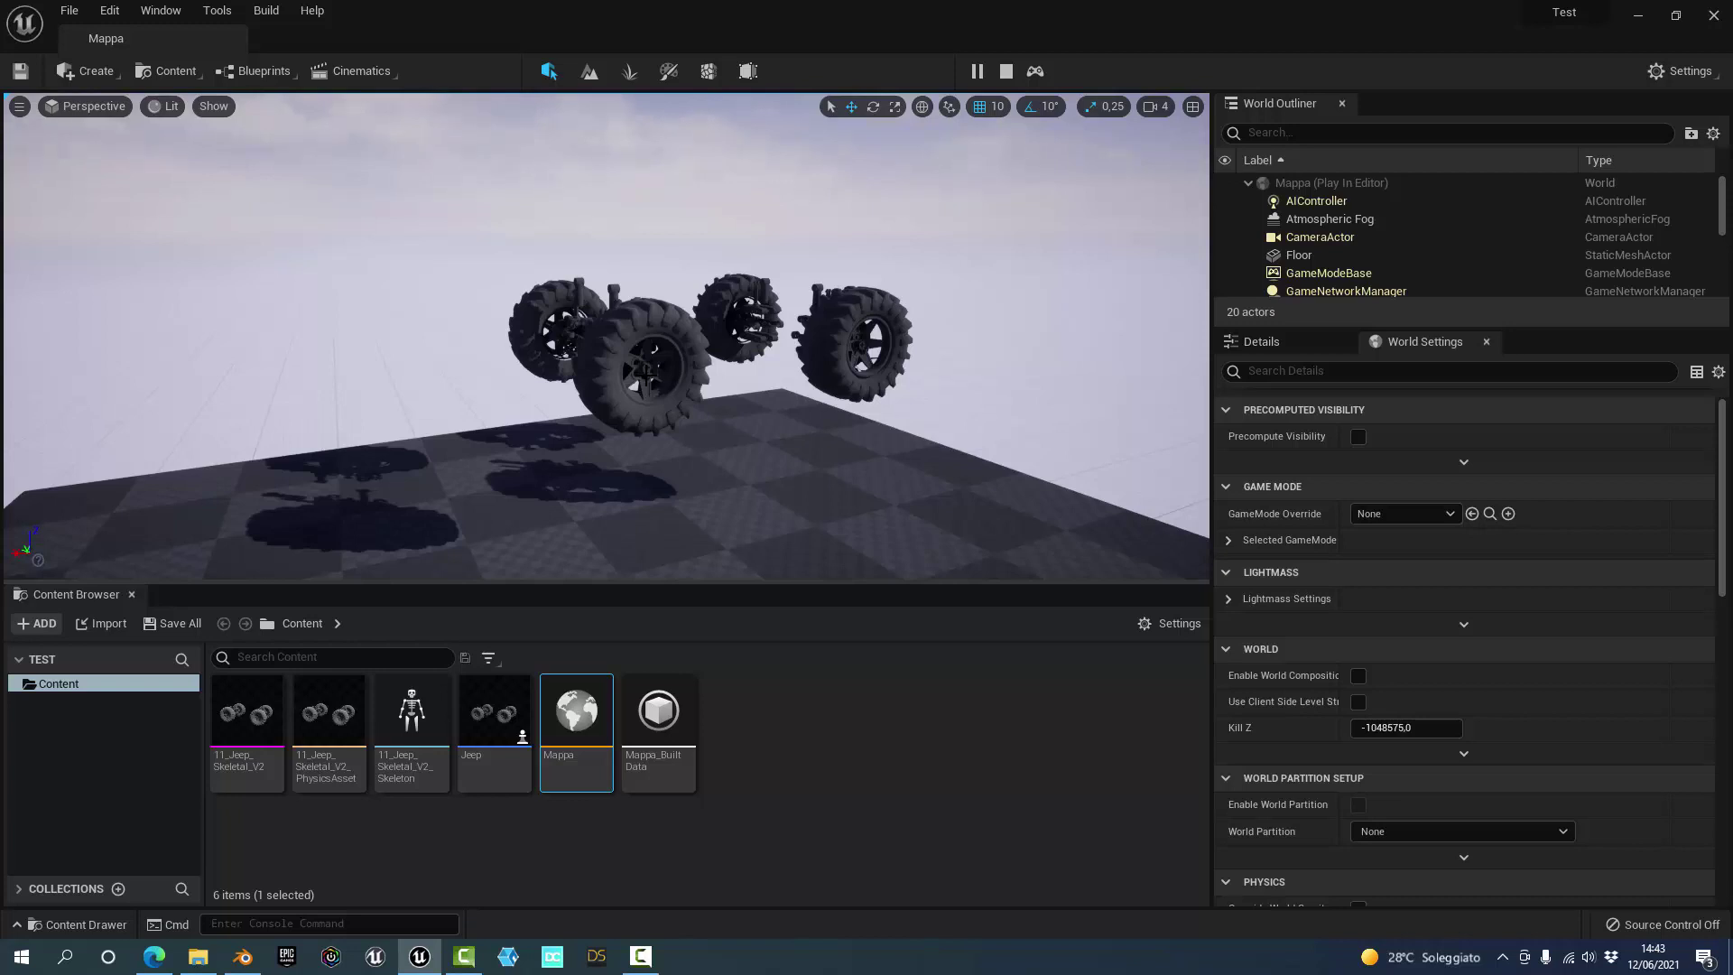
- In the Jeep Blueprint, search details for 'simulate' and tick Simulate Physics
double_click(492, 746)
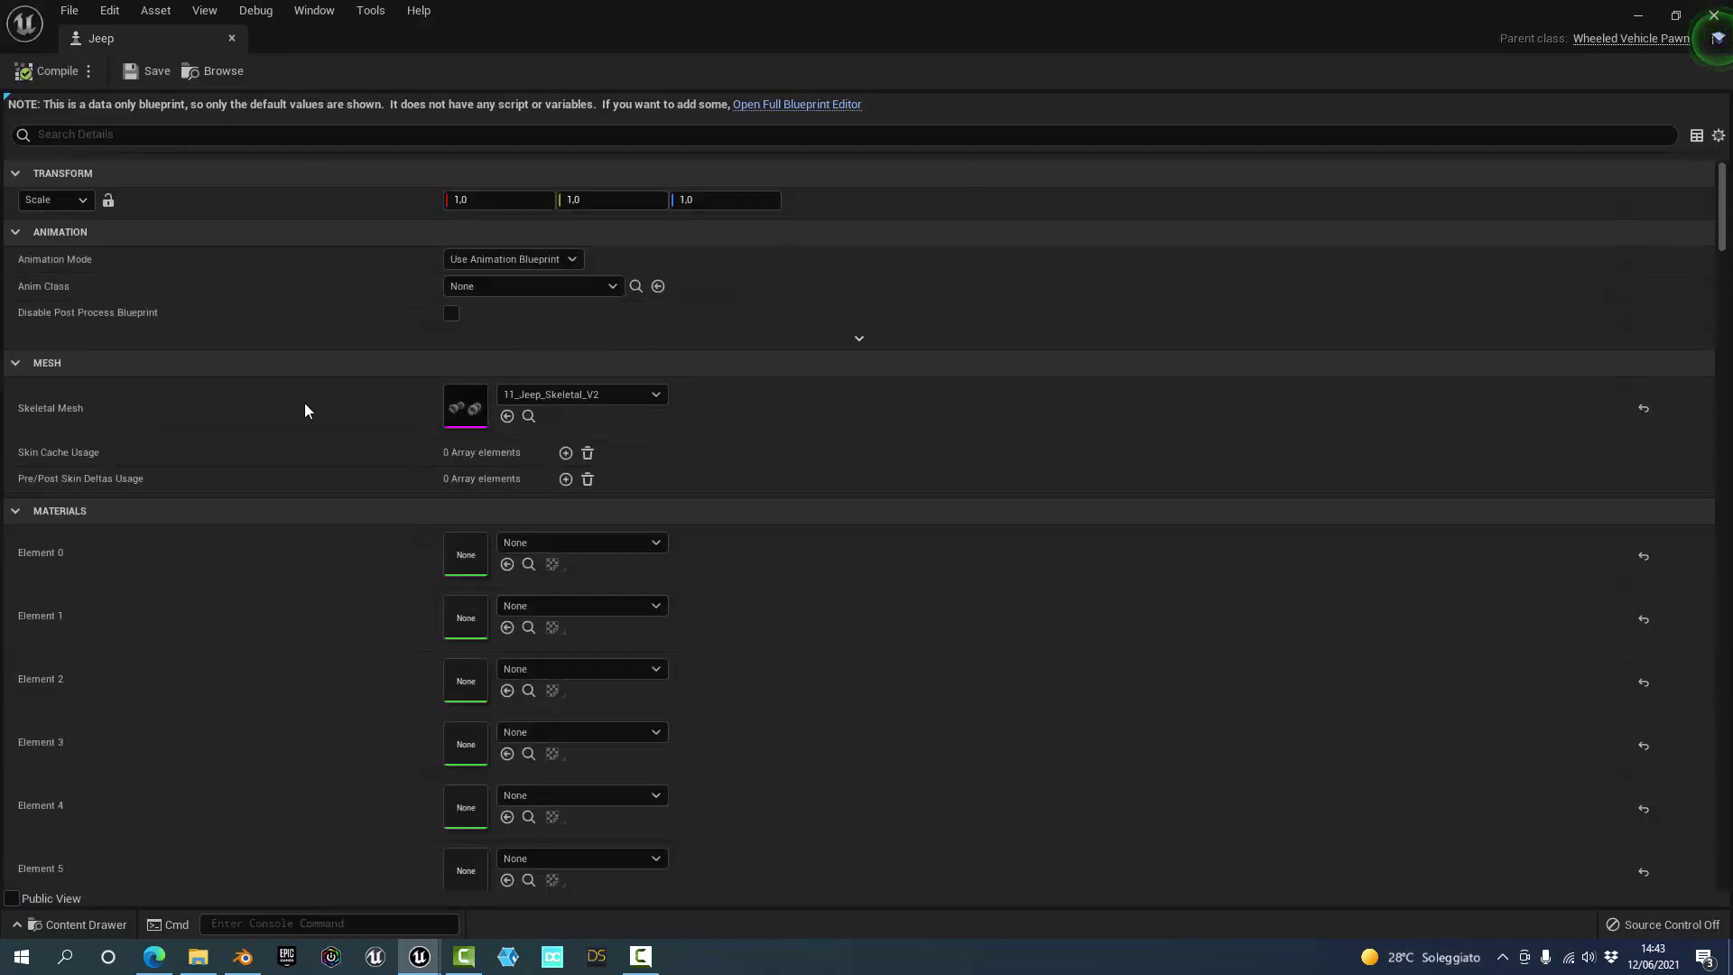
scroll(344, 356, "down", 3)
scroll(340, 352, "down", 6)
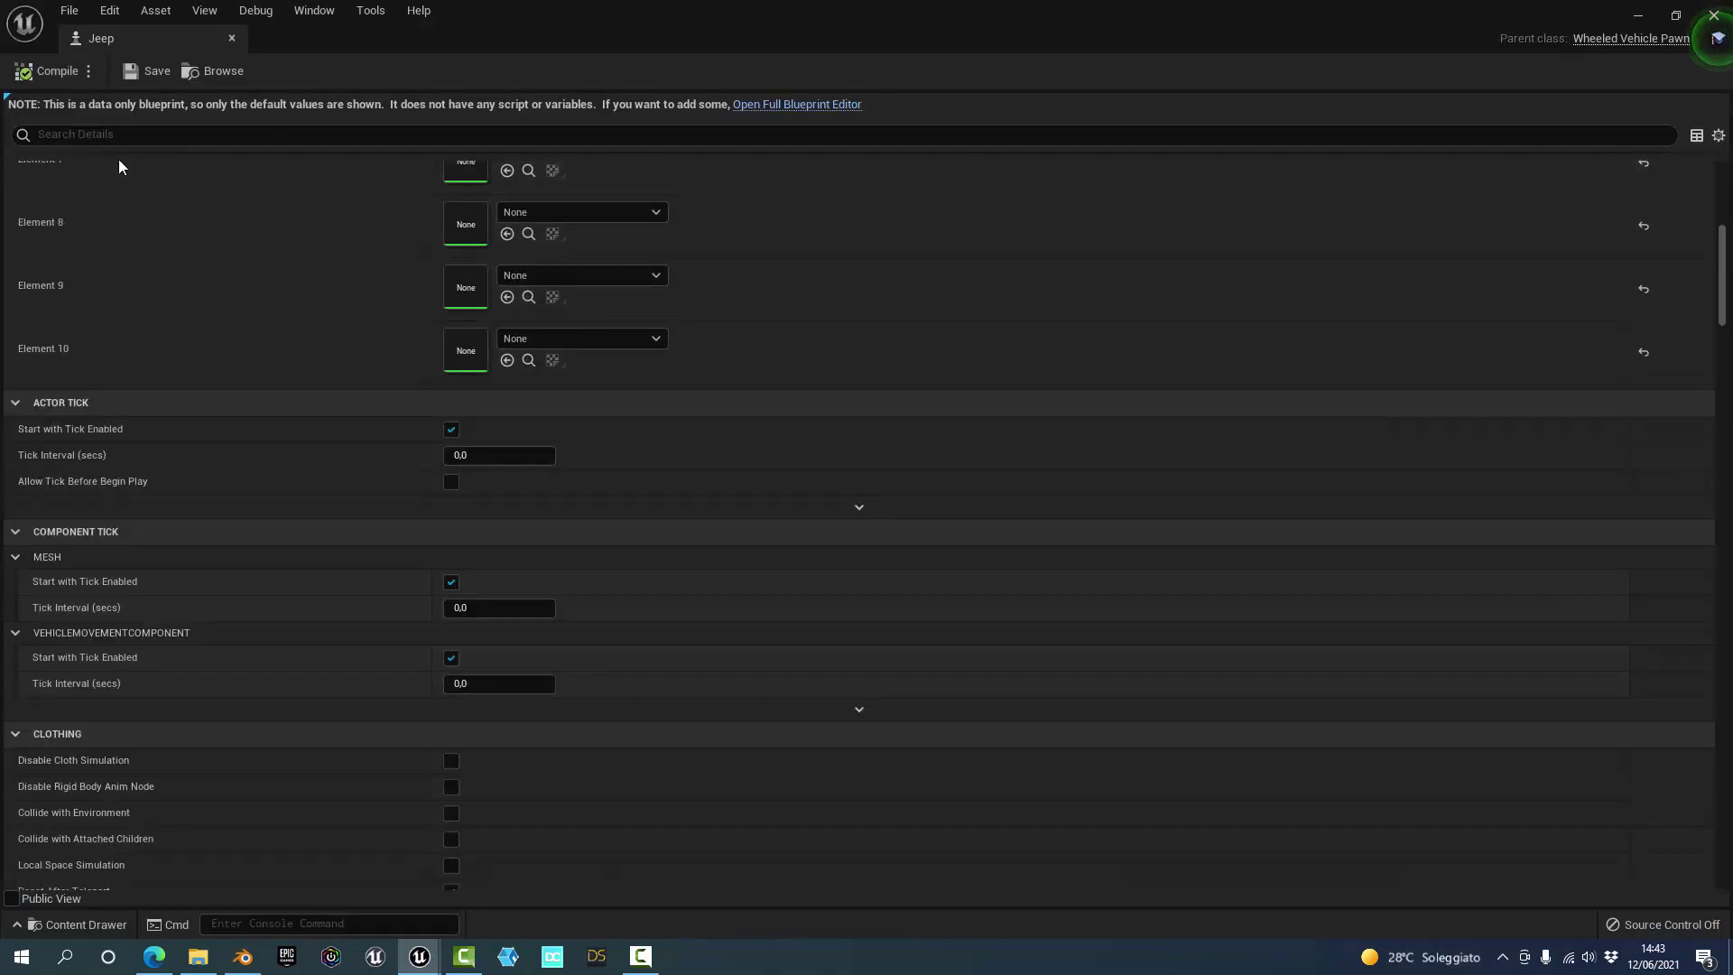
left_click(125, 133)
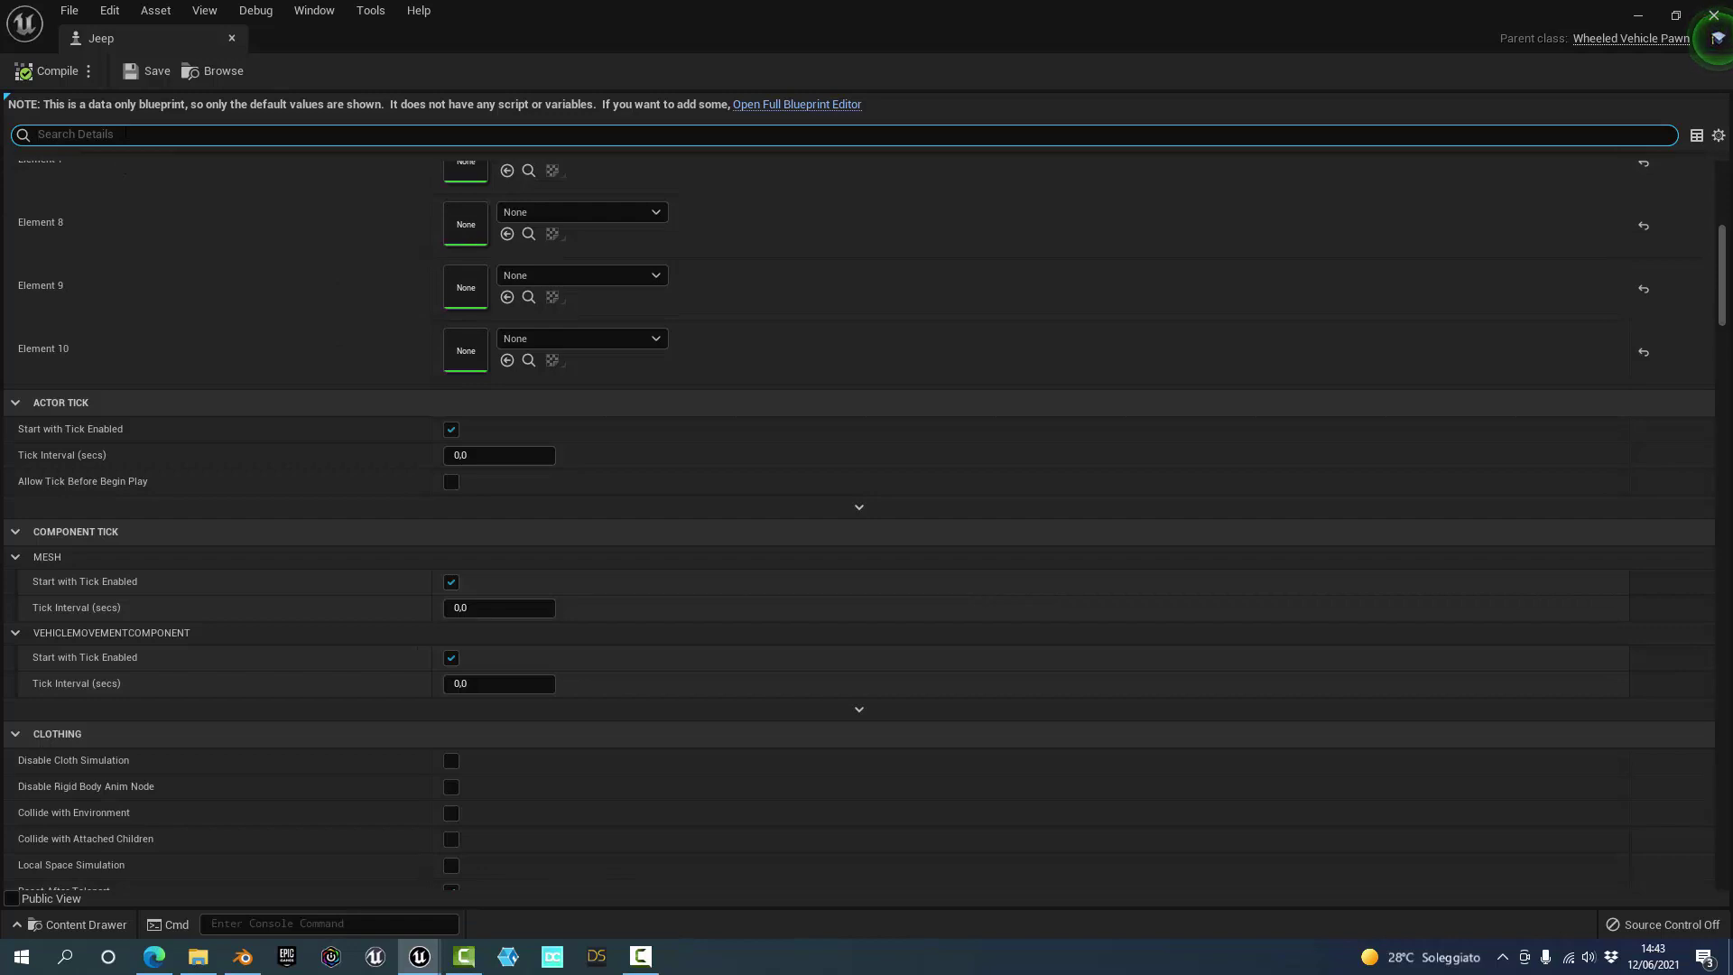
type("simulate")
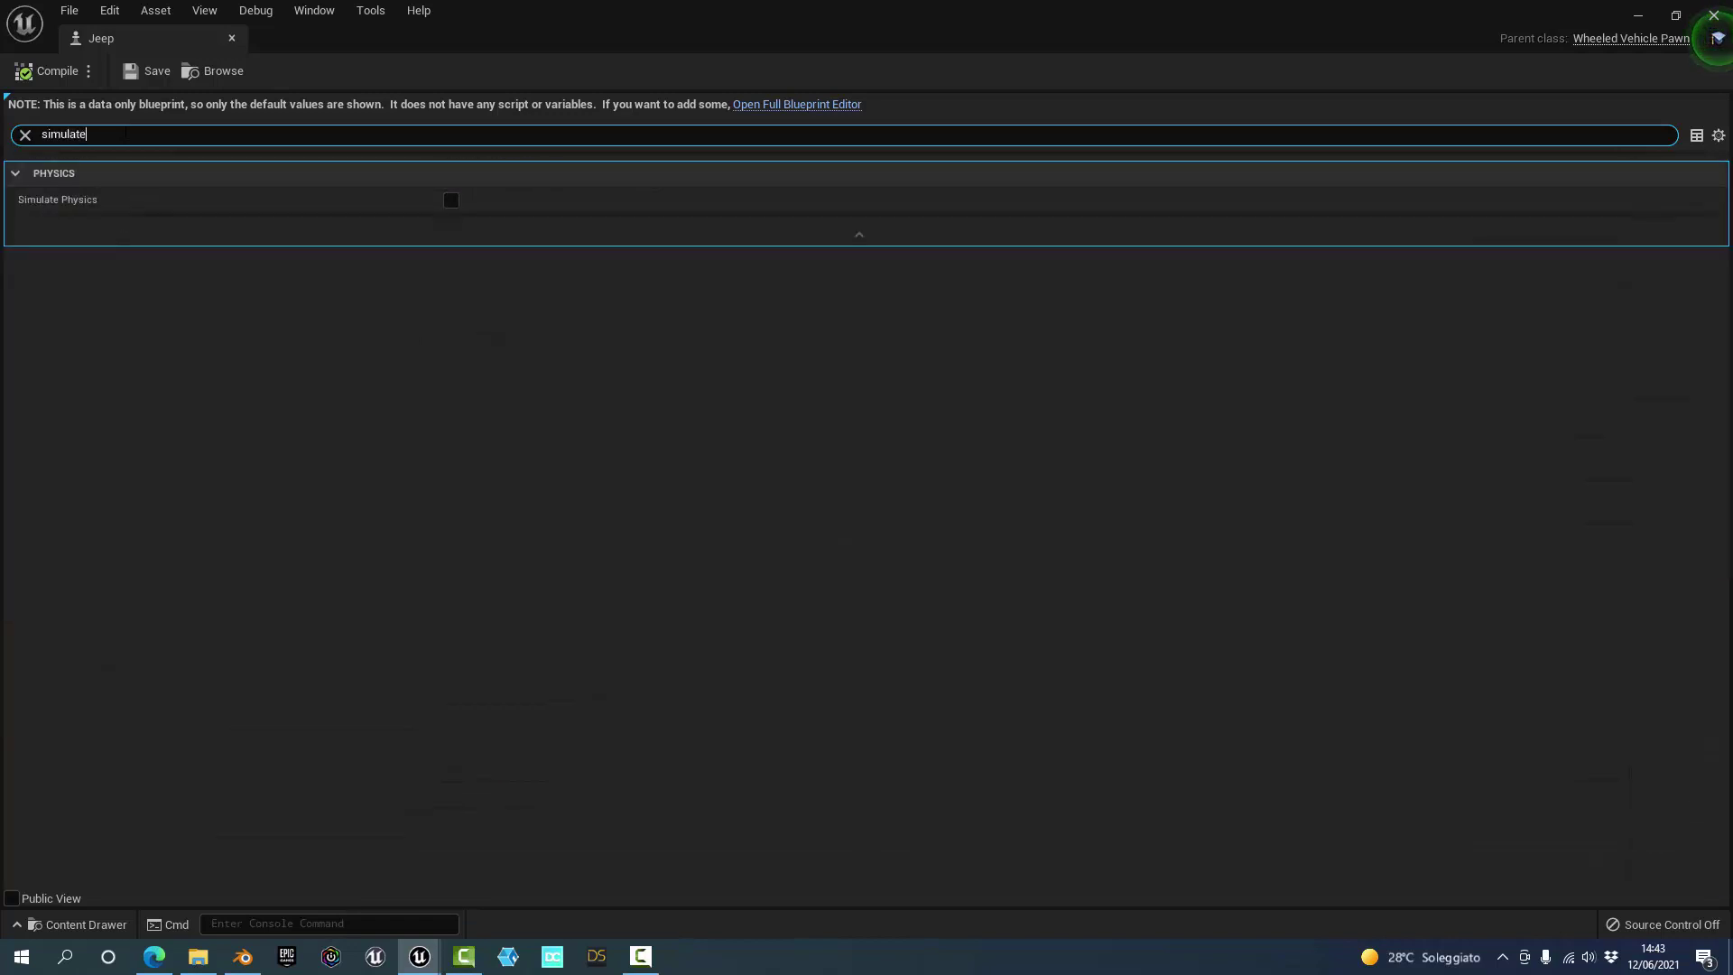
mouse_move(71, 203)
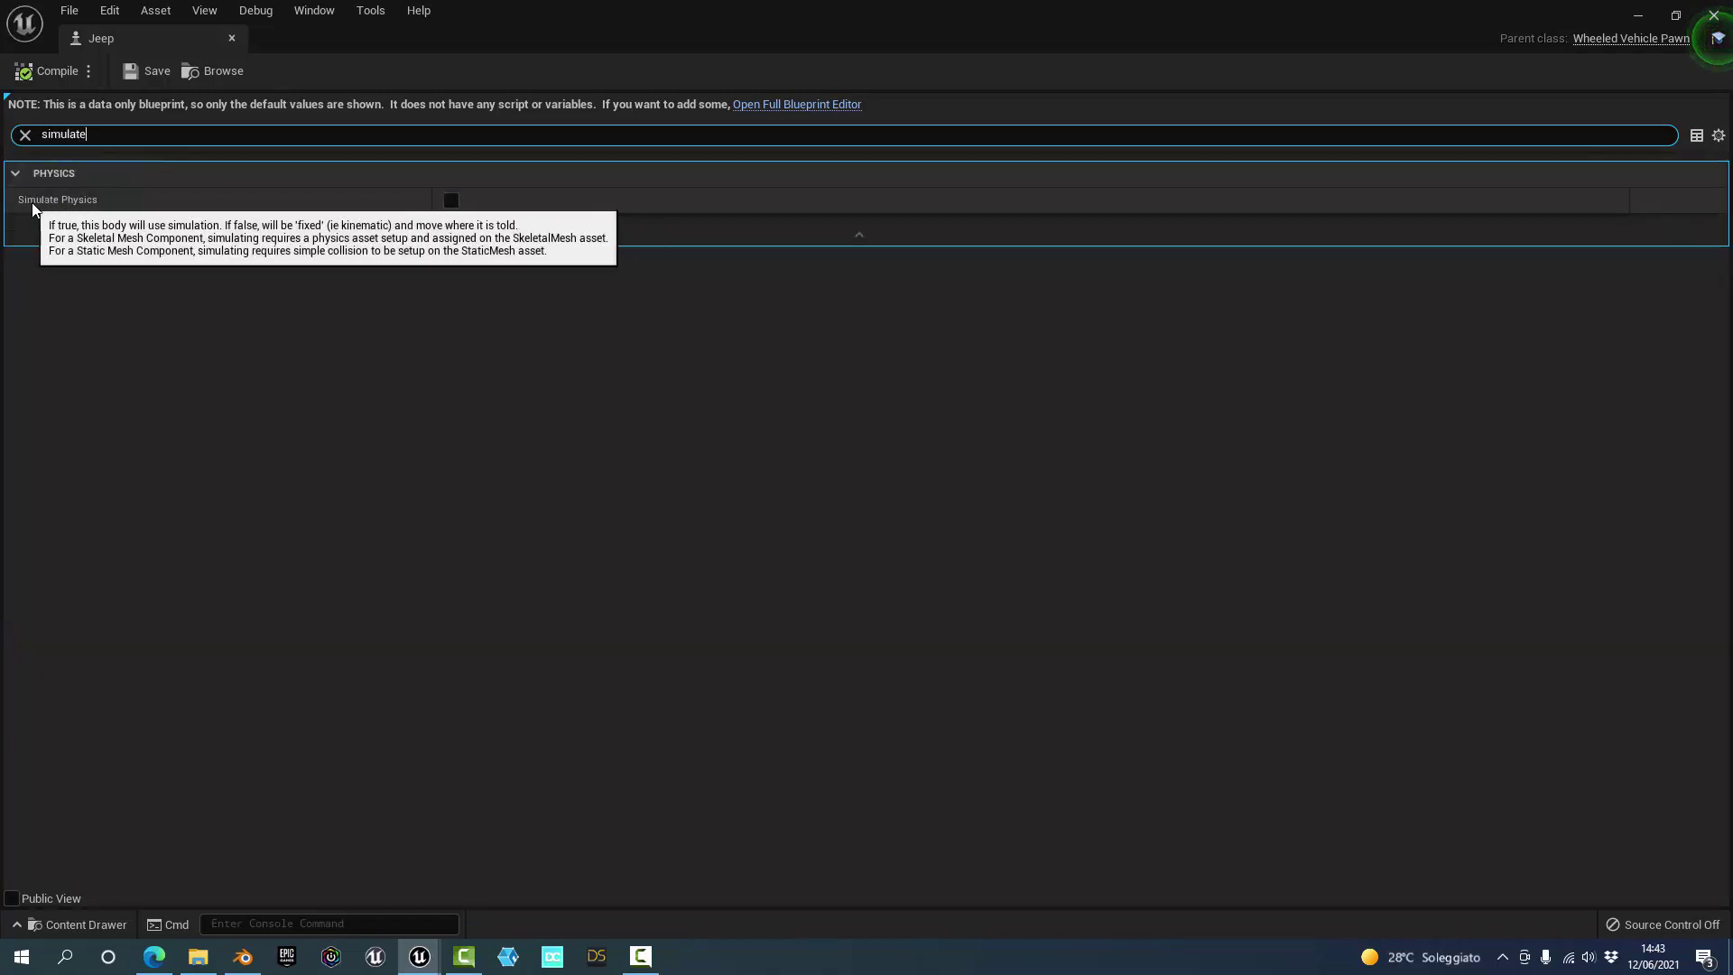
left_click(452, 201)
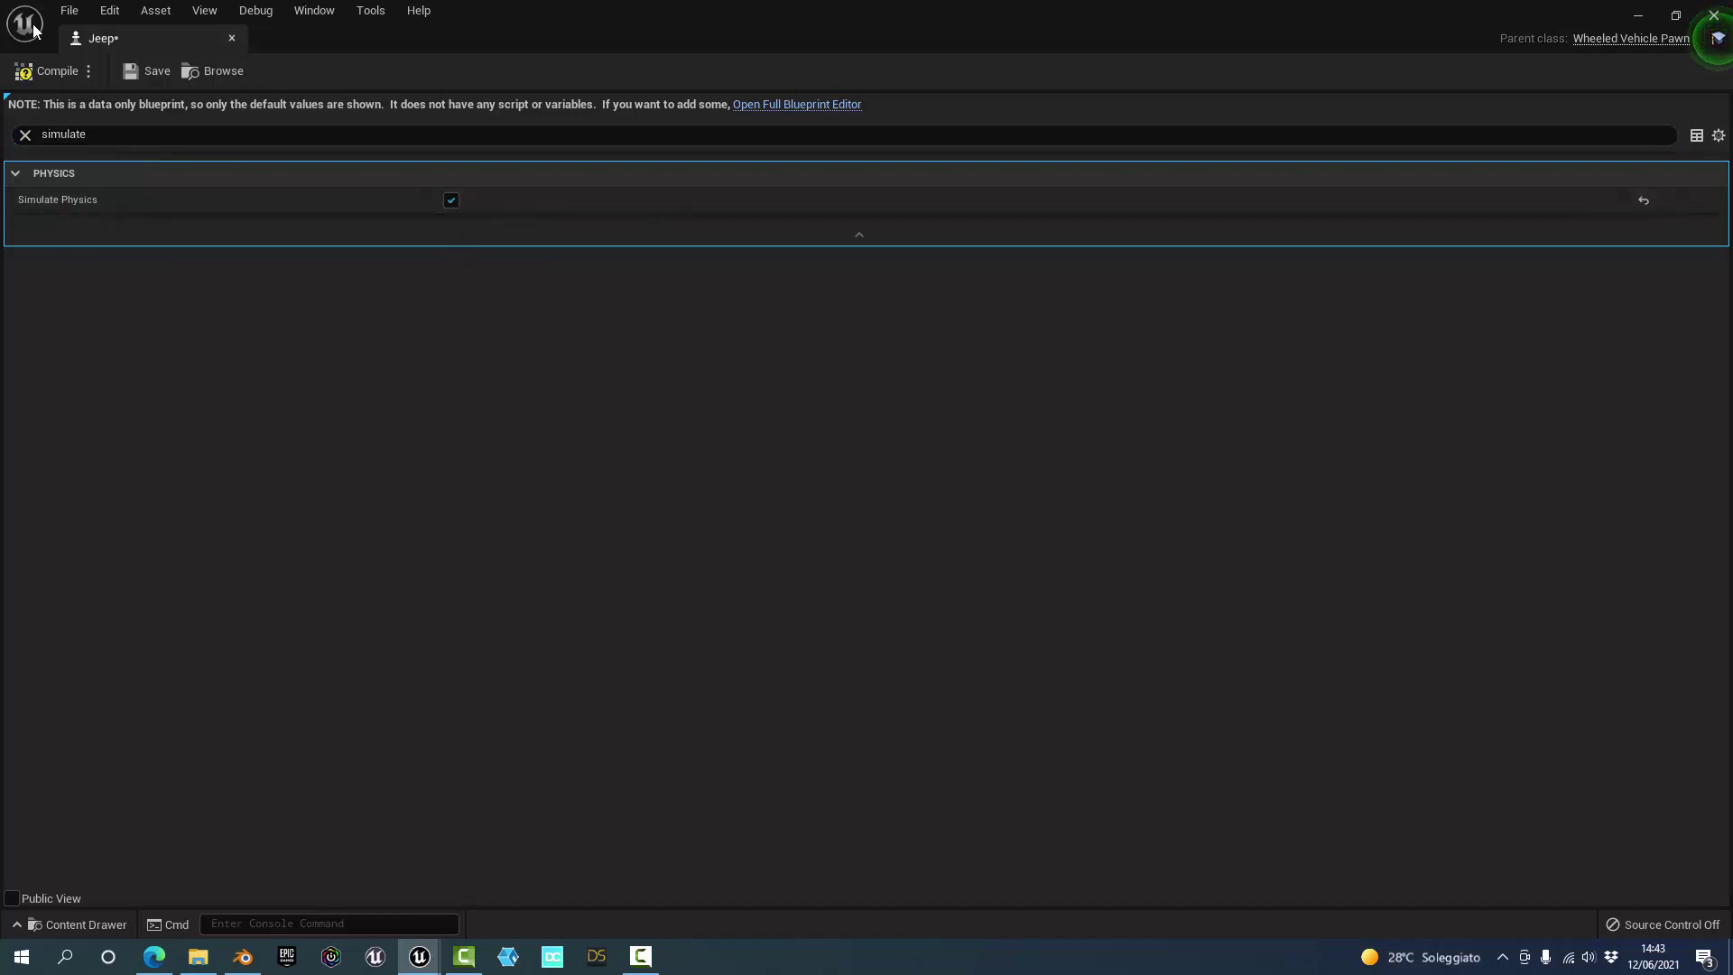
- Compile, save and close the Jeep Blueprint, back to the Mappa level
left_click(45, 77)
left_click(143, 72)
left_click(232, 38)
right_click_drag(1017, 178, 1017, 178)
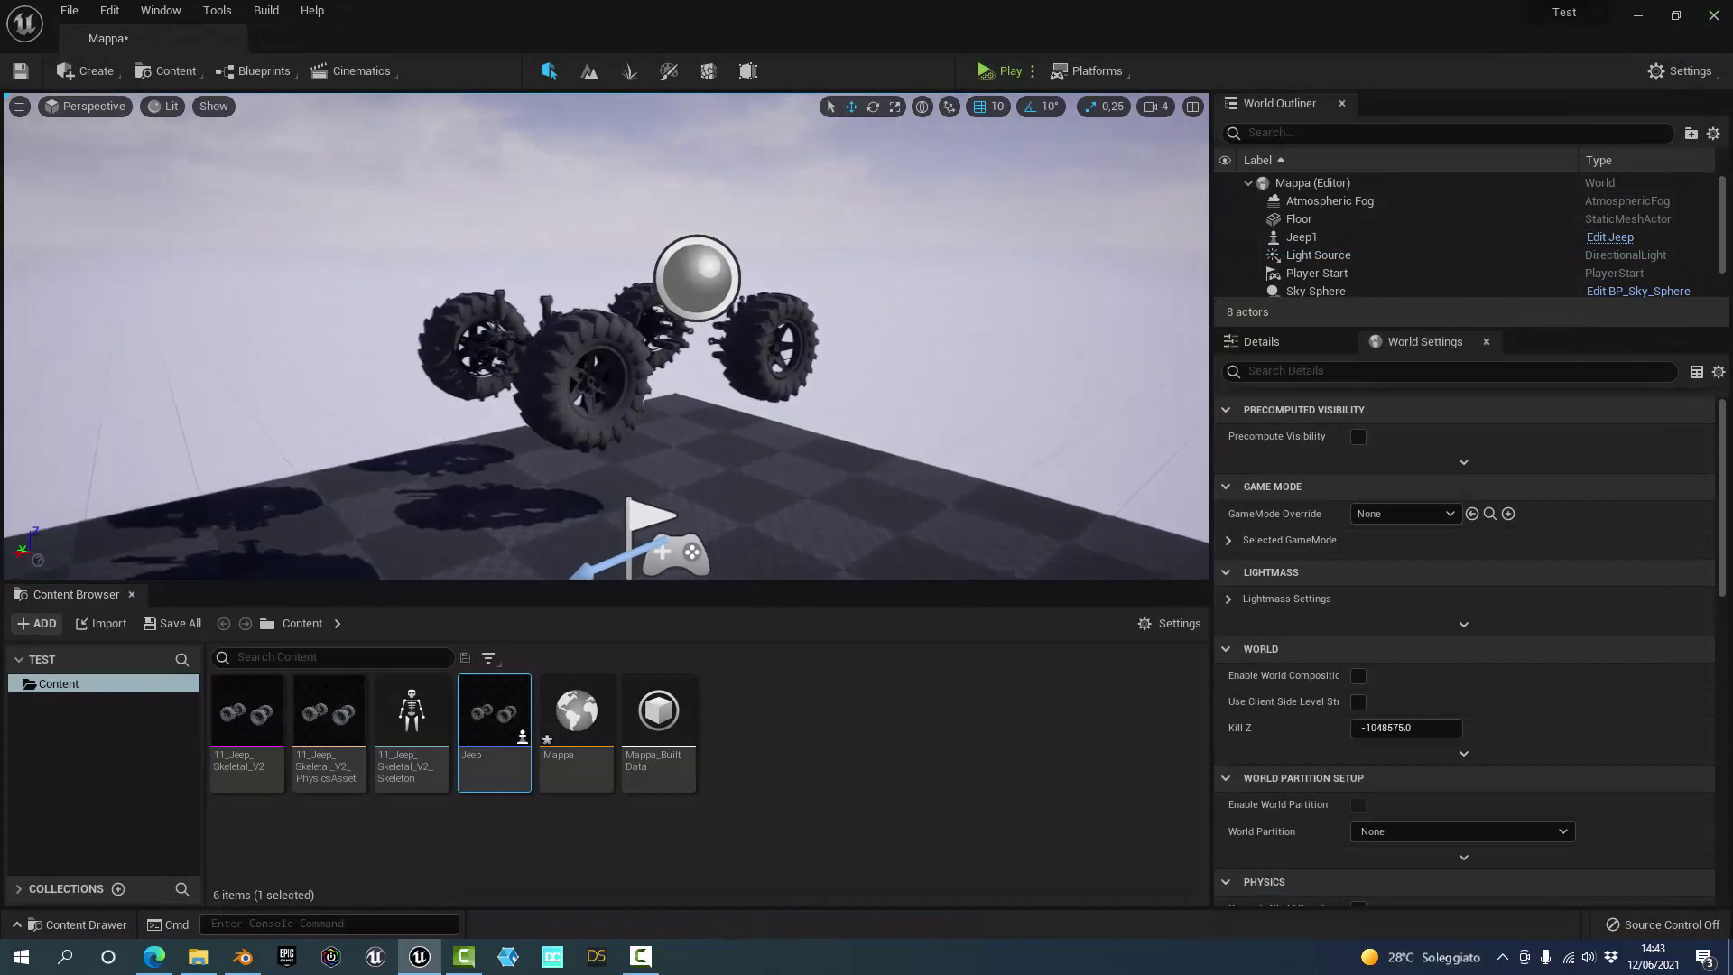
left_click(1011, 72)
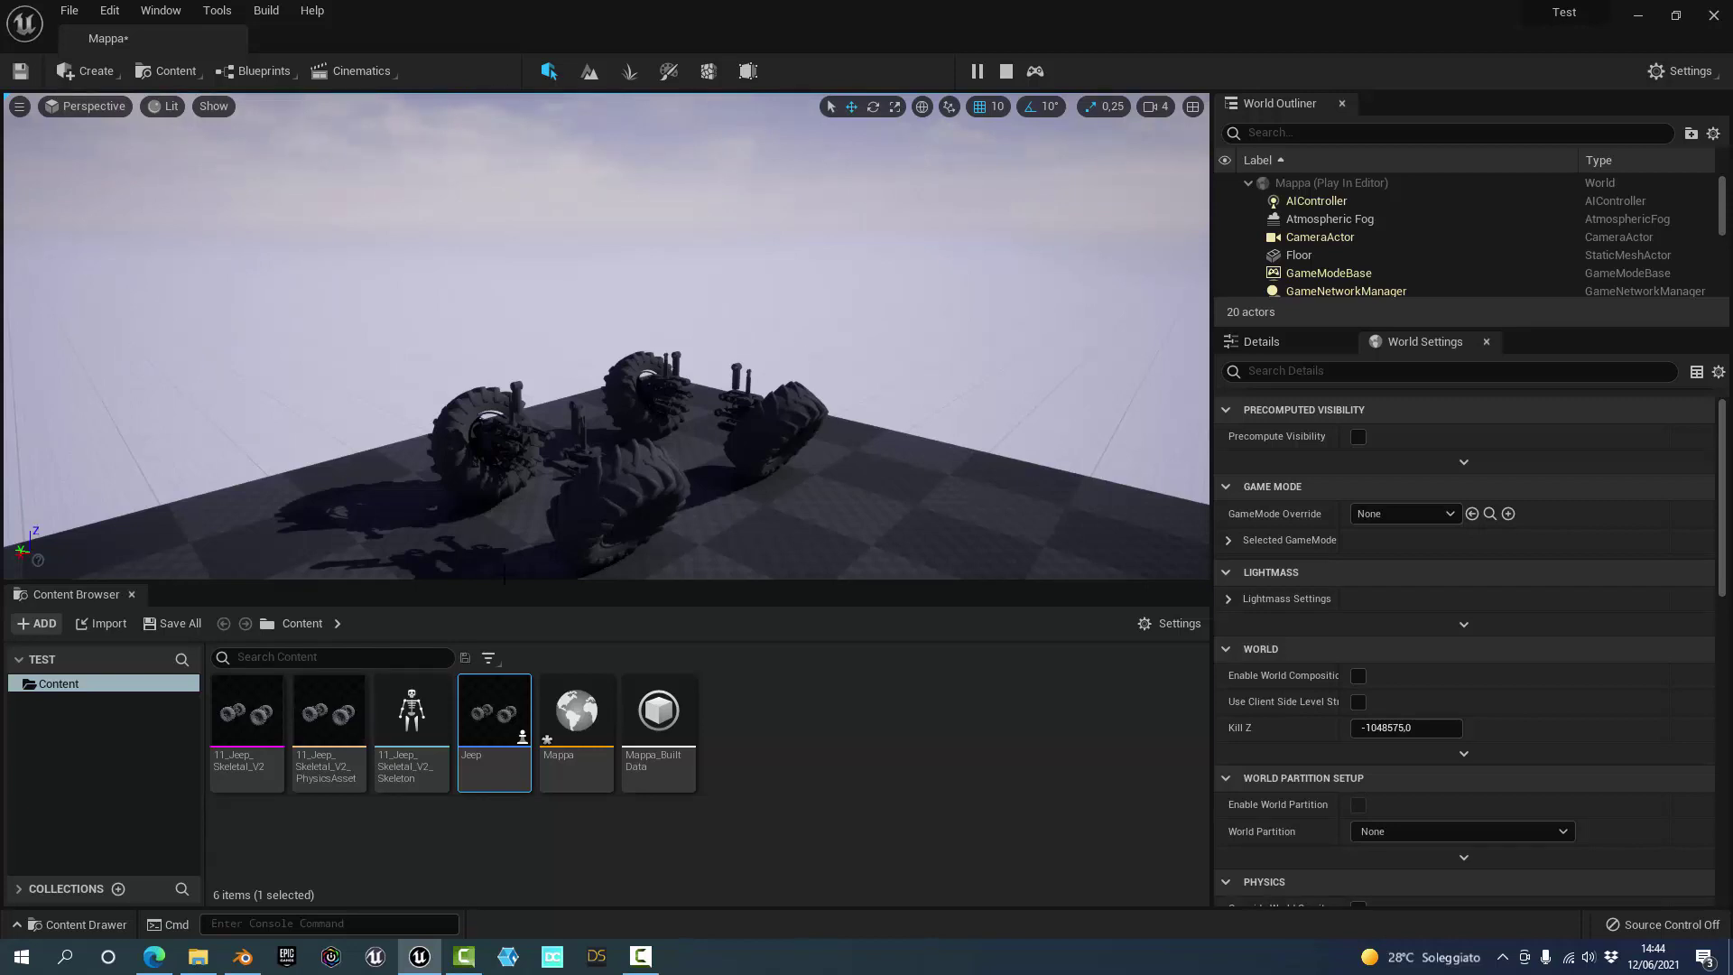
left_click(331, 767)
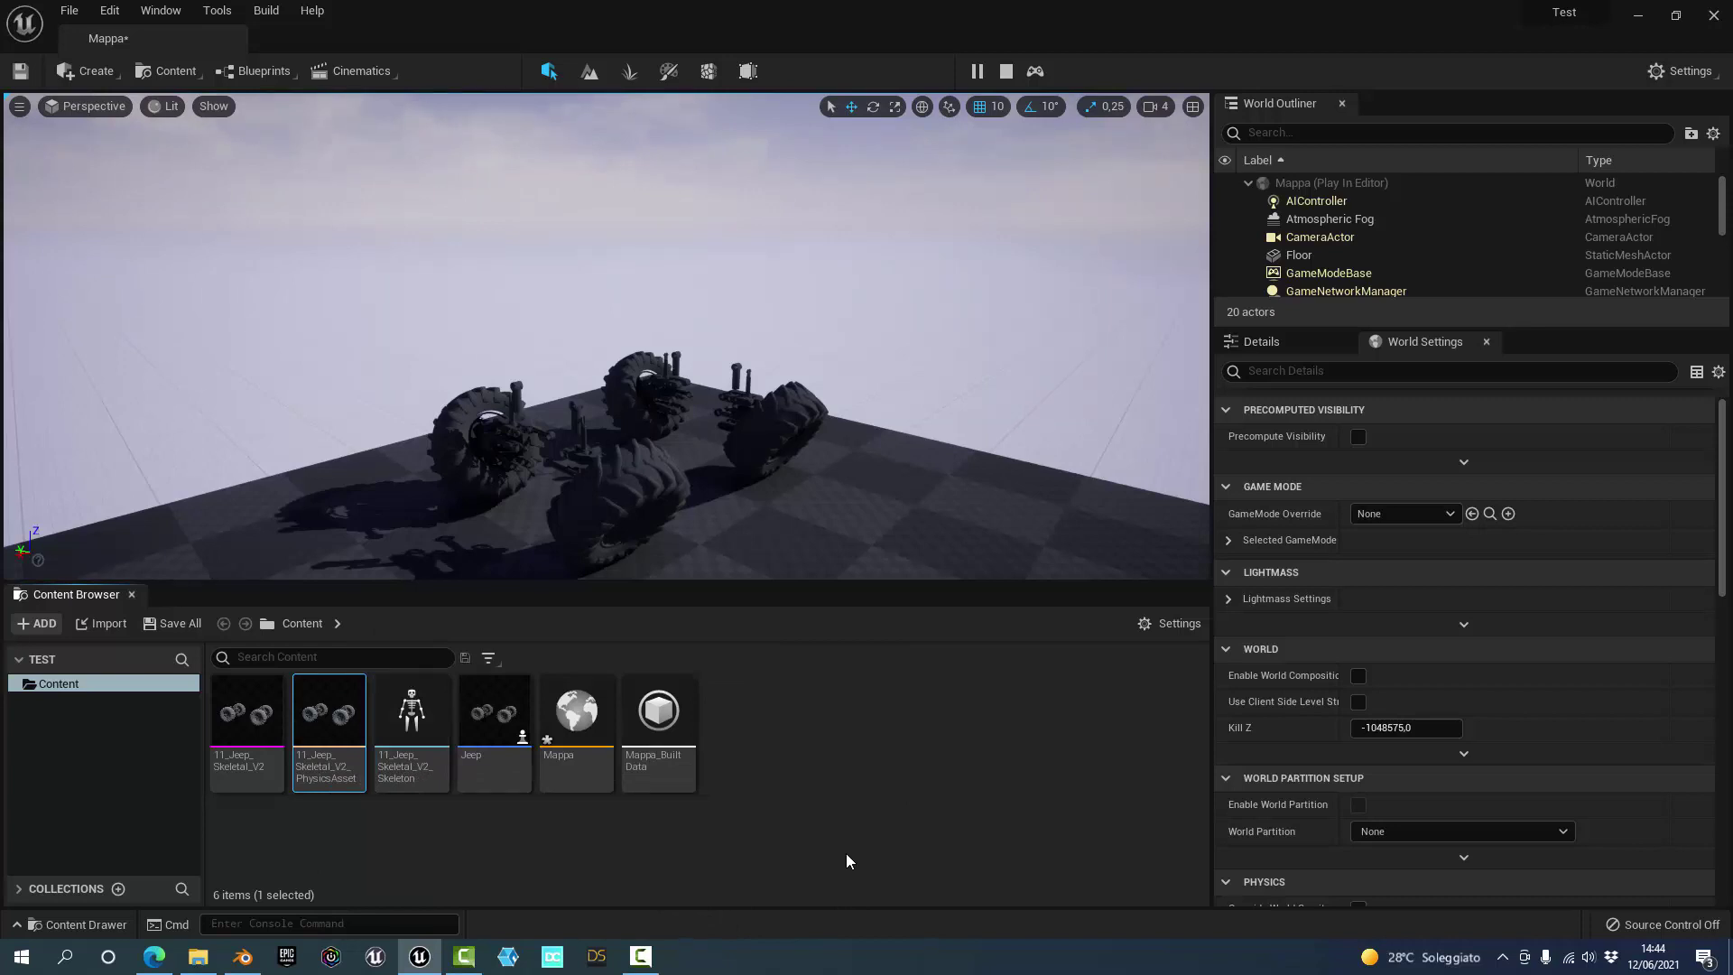
left_click(1005, 70)
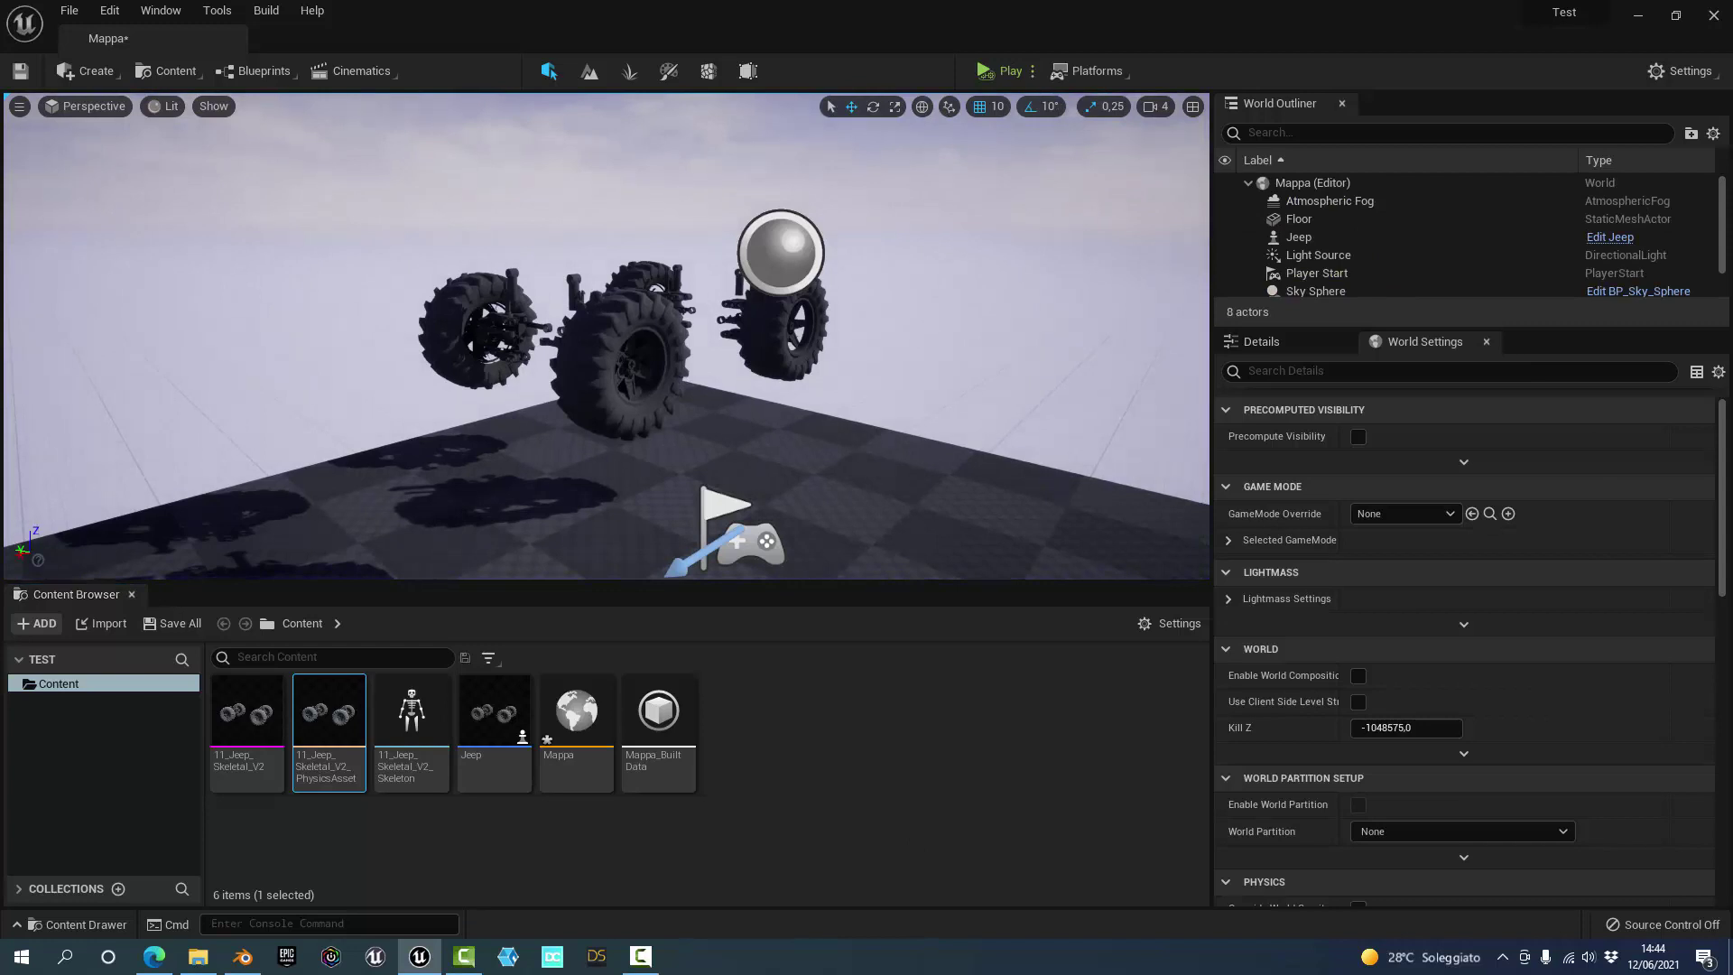
mouse_move(879, 395)
left_mouse_down()
mouse_move(840, 370)
mouse_move(871, 365)
left_mouse_up()
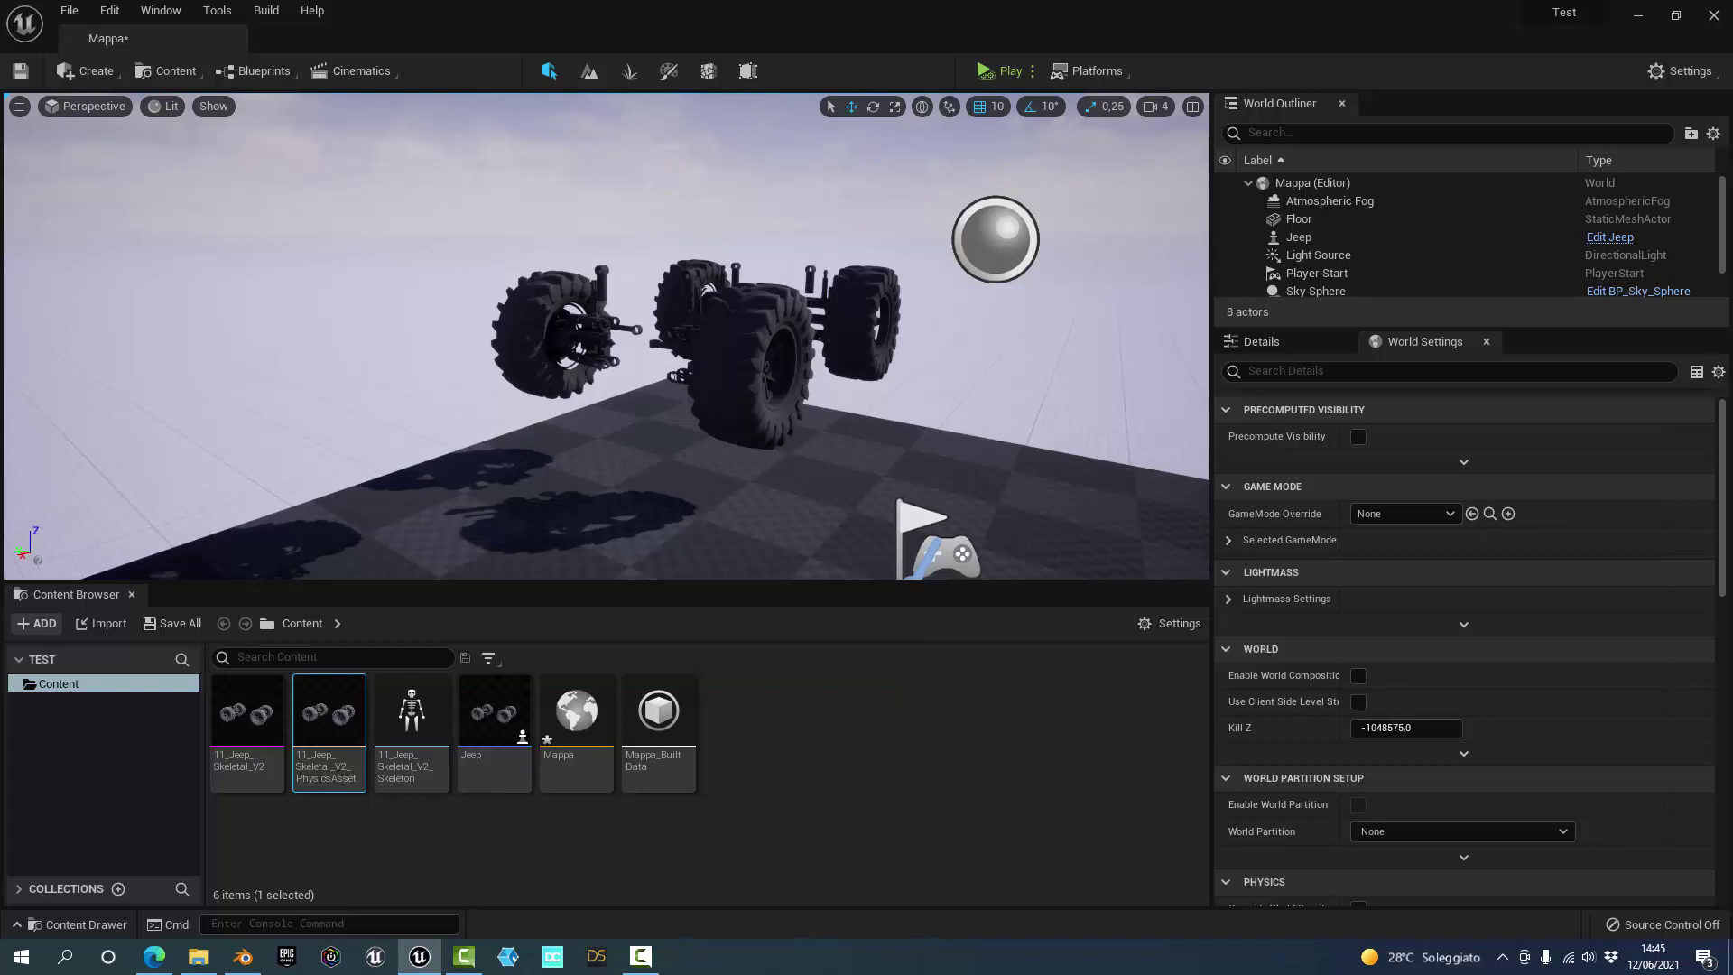
key("Left")
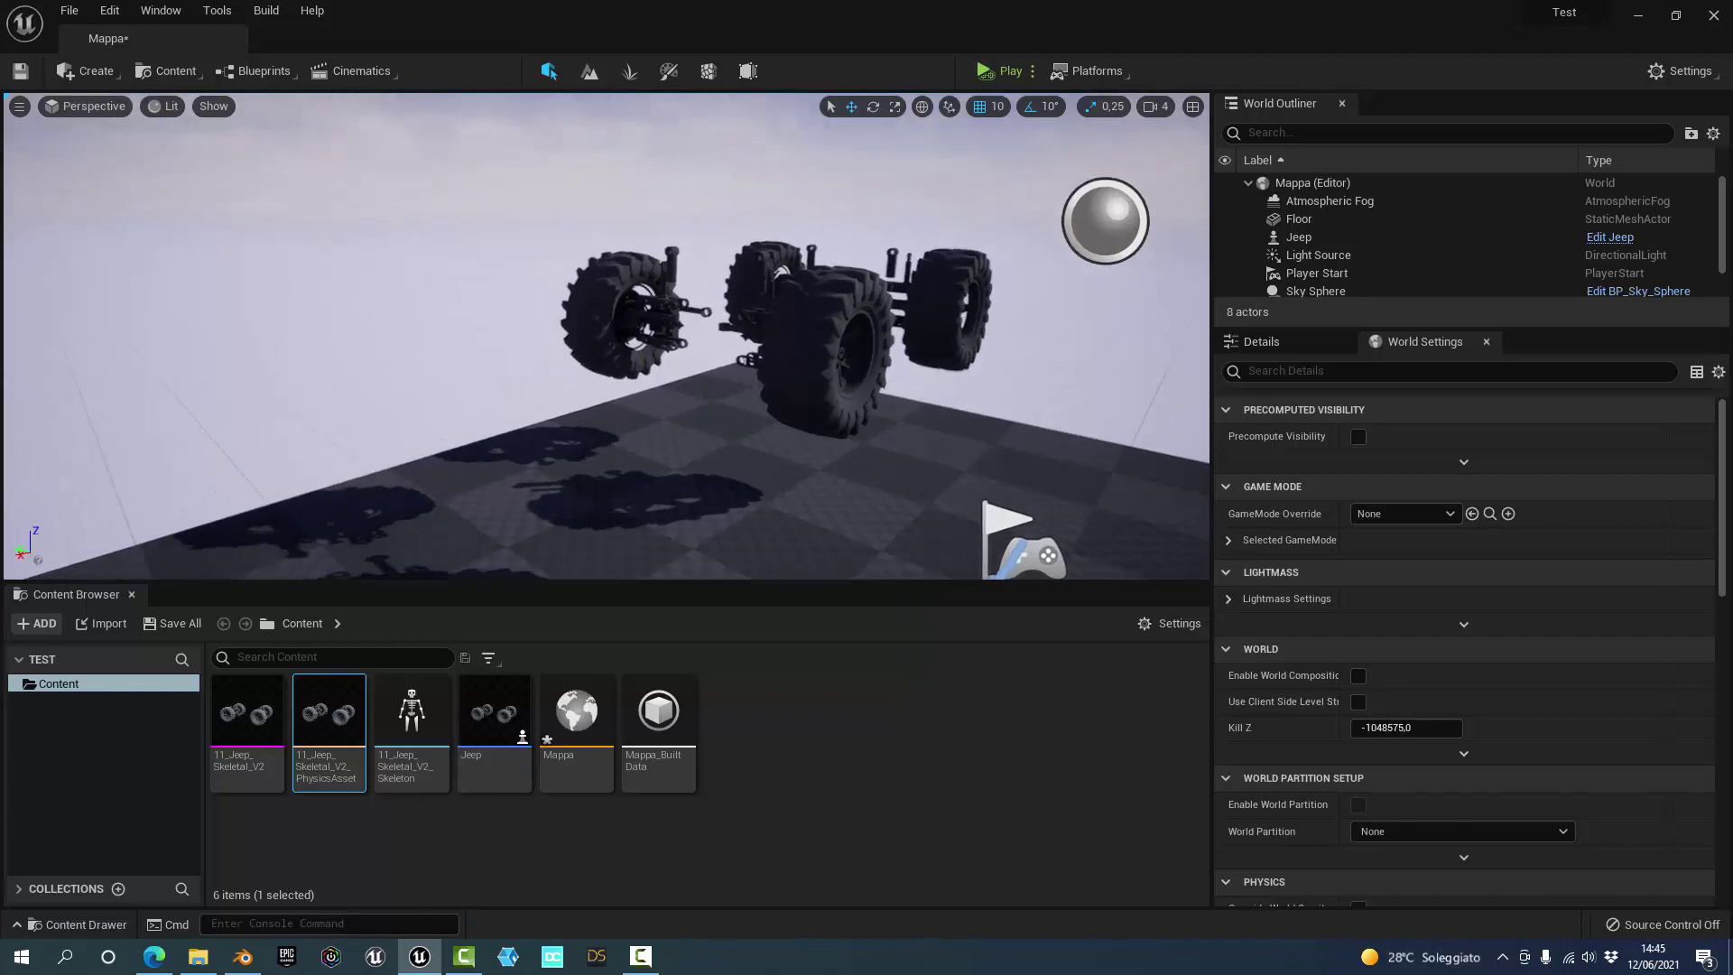
key("Right")
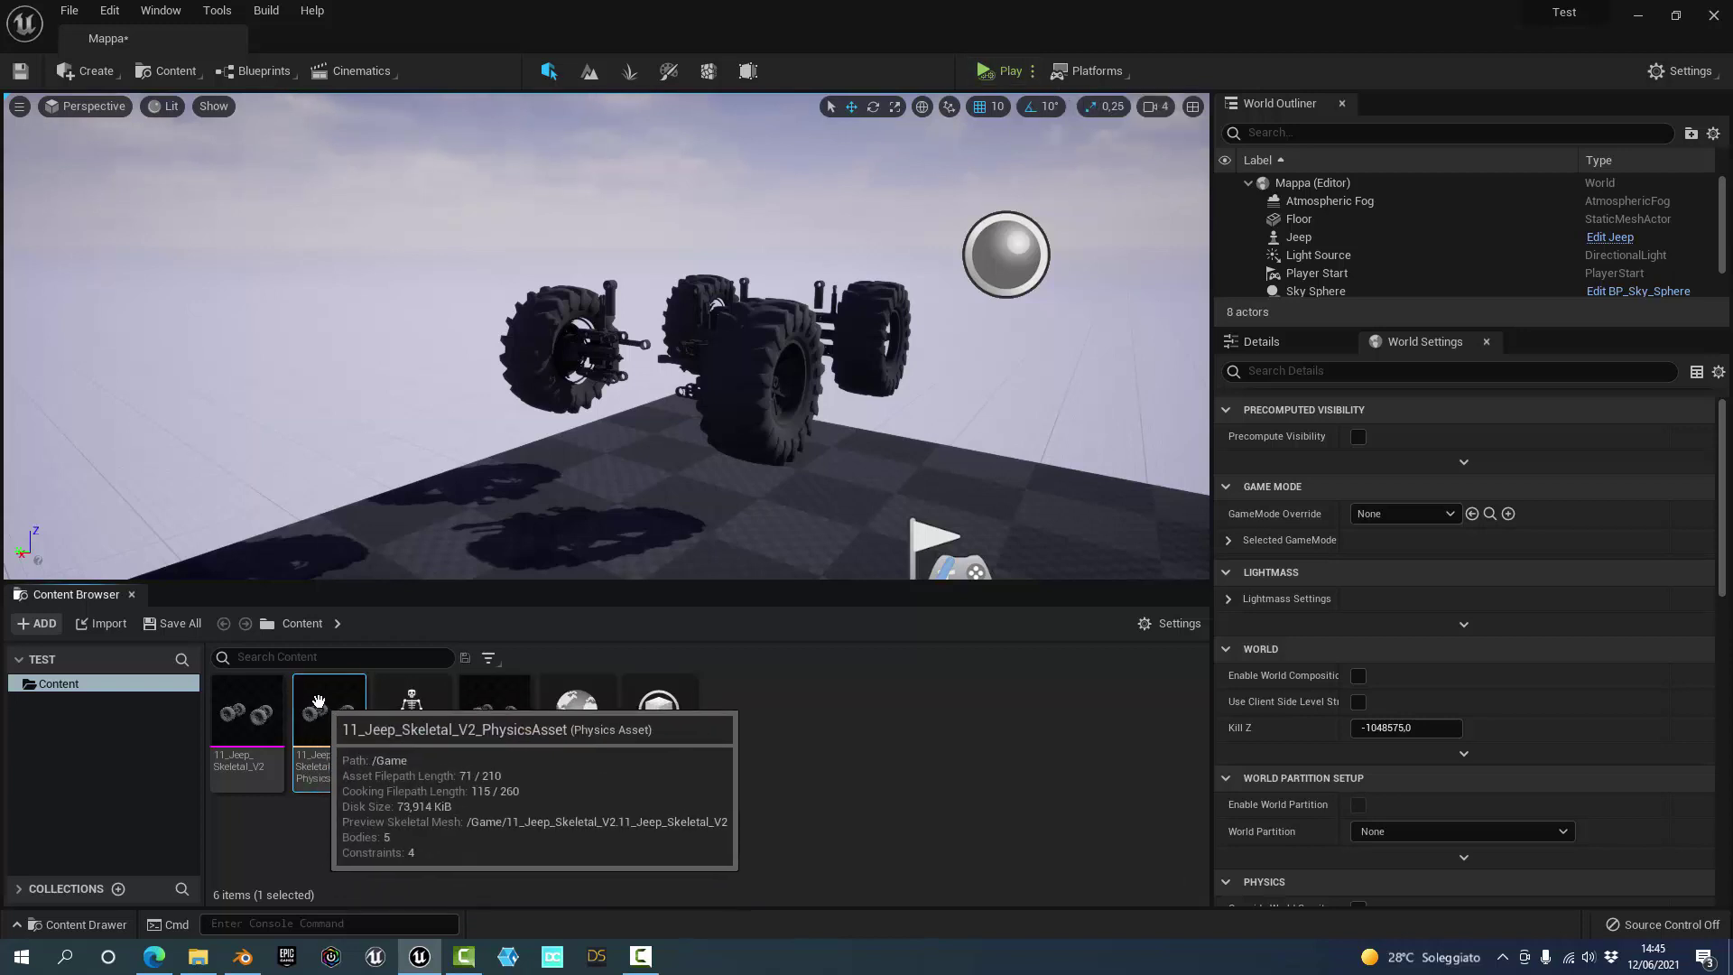
- Open the Jeep physics asset, focus on Ruota_PDX, and briefly simulate the bodies
double_click(318, 703)
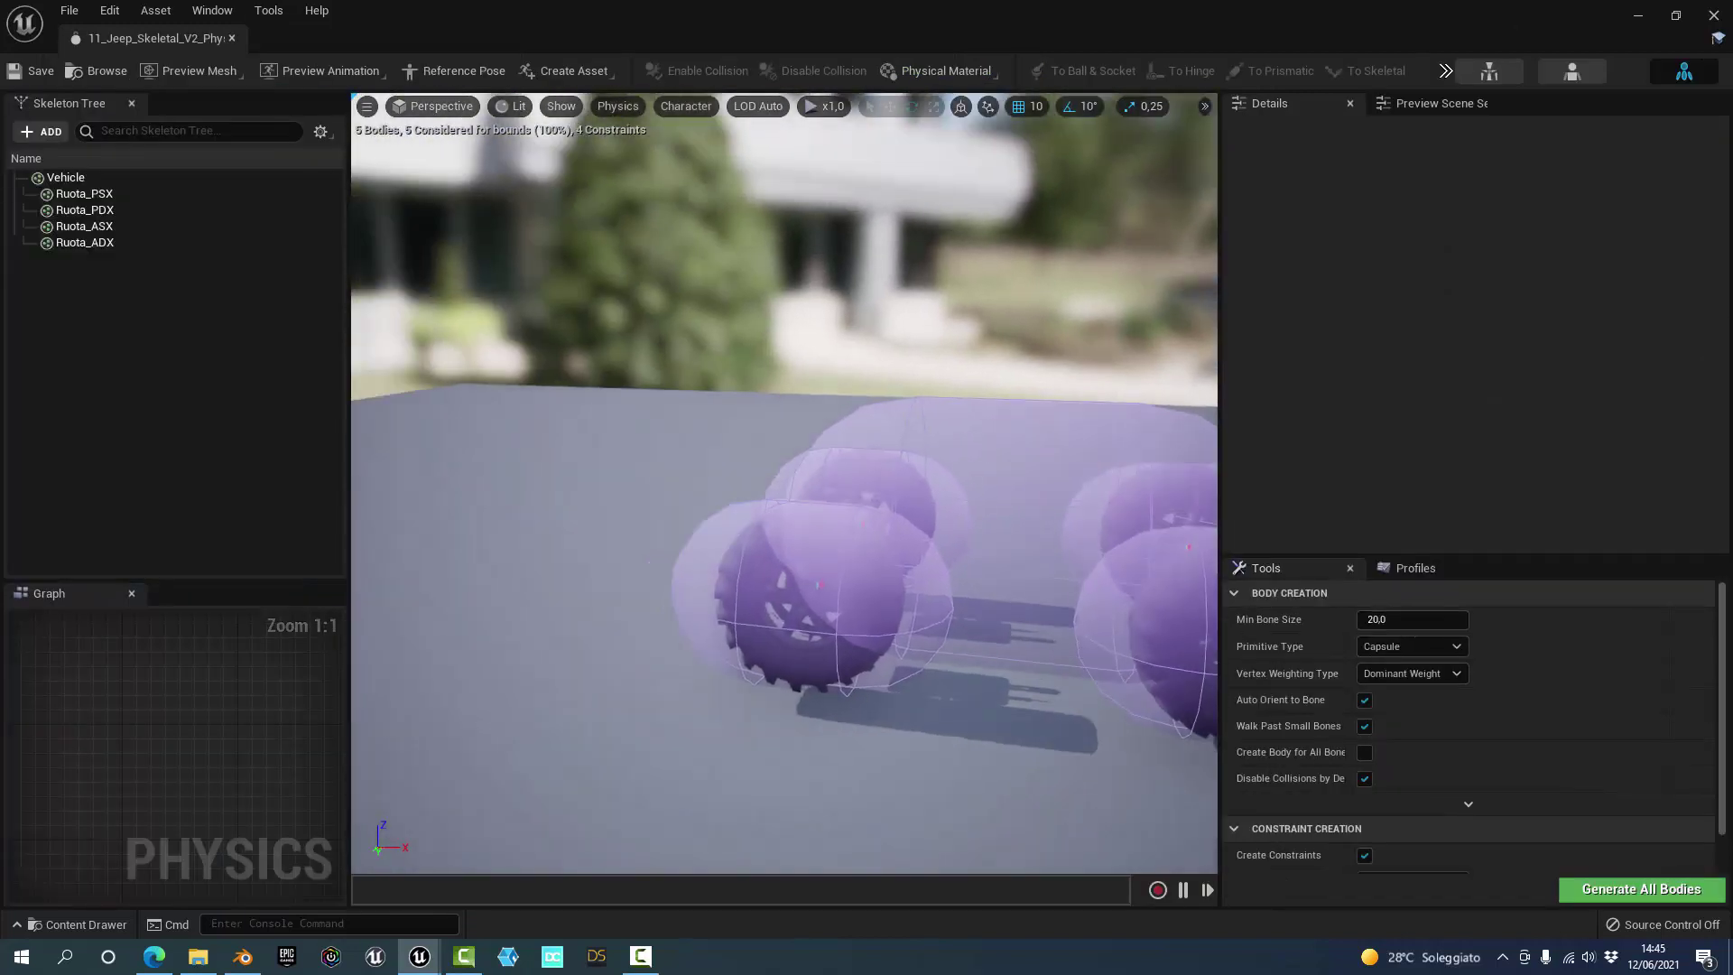
left_click(863, 664)
key("f")
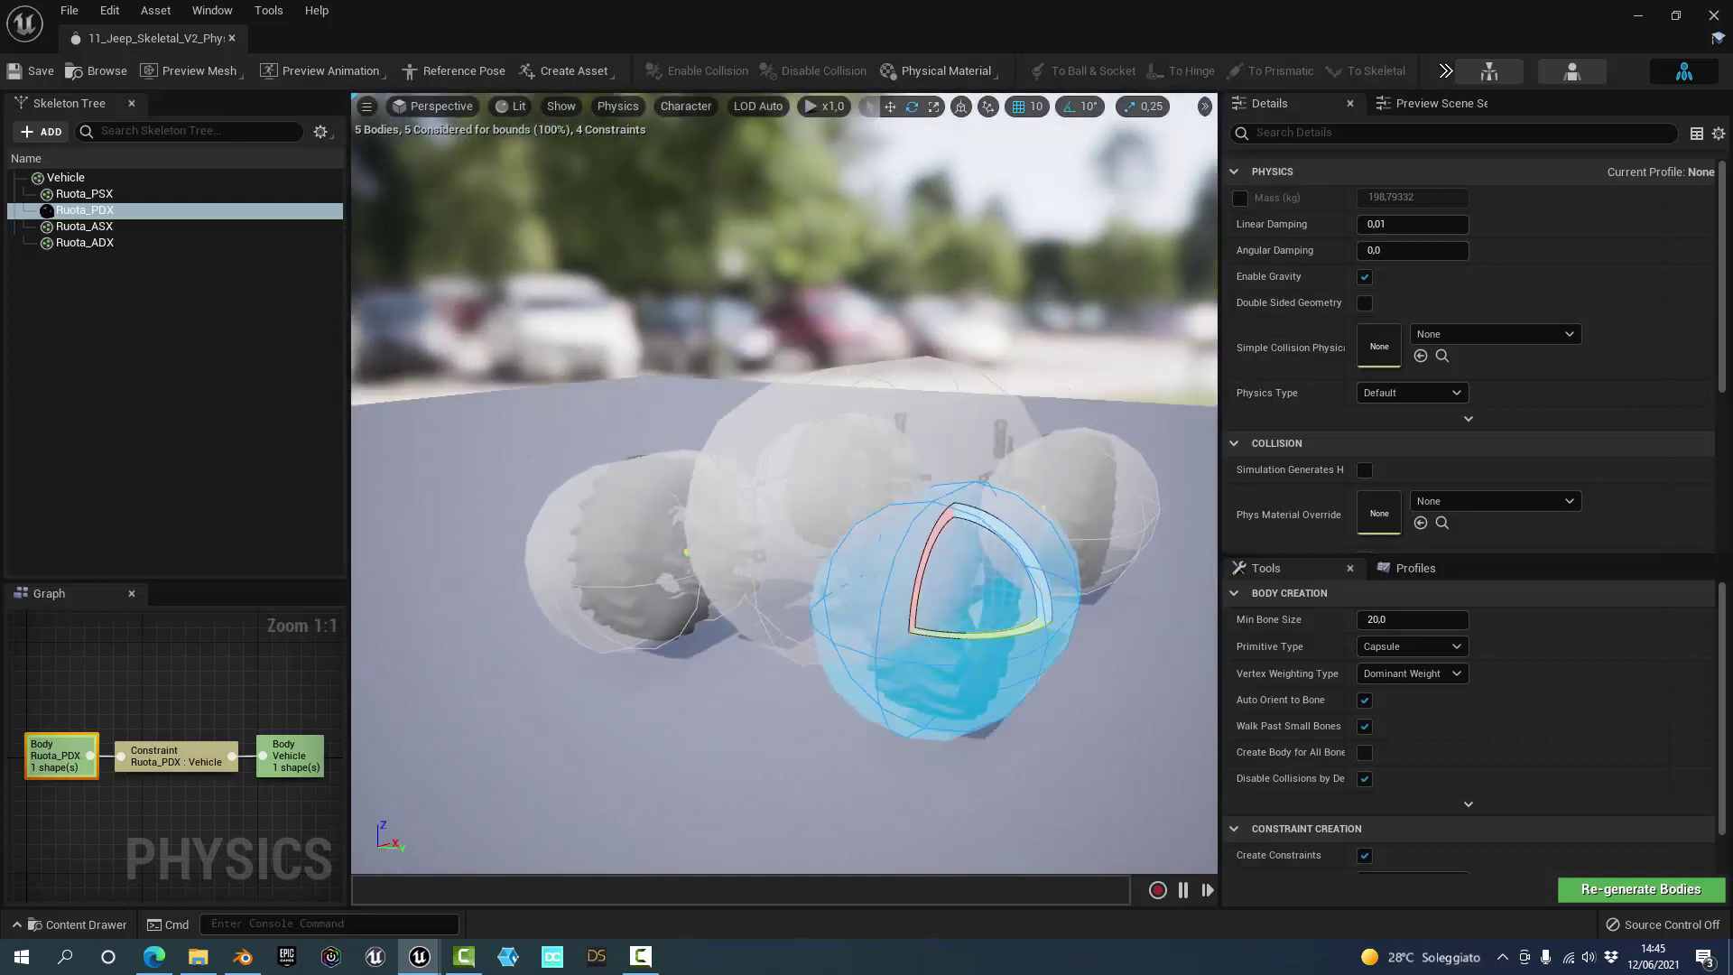
left_click_drag(801, 658, 801, 658, "alt")
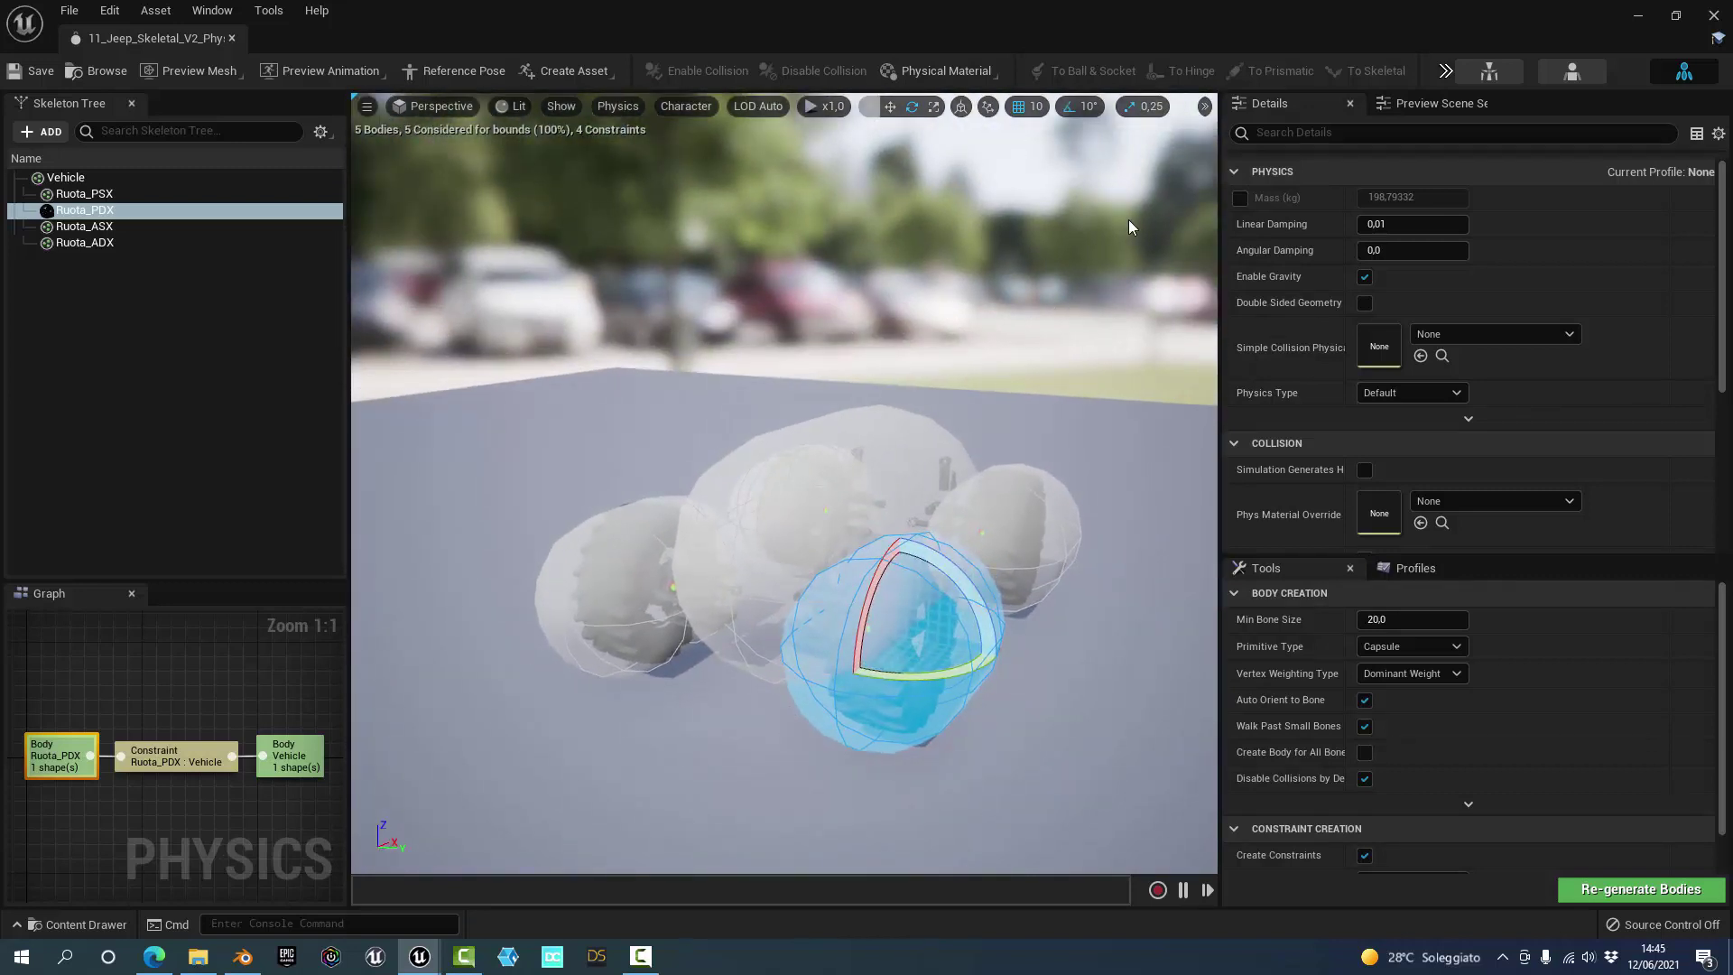
left_click(1445, 73)
left_click(1482, 109)
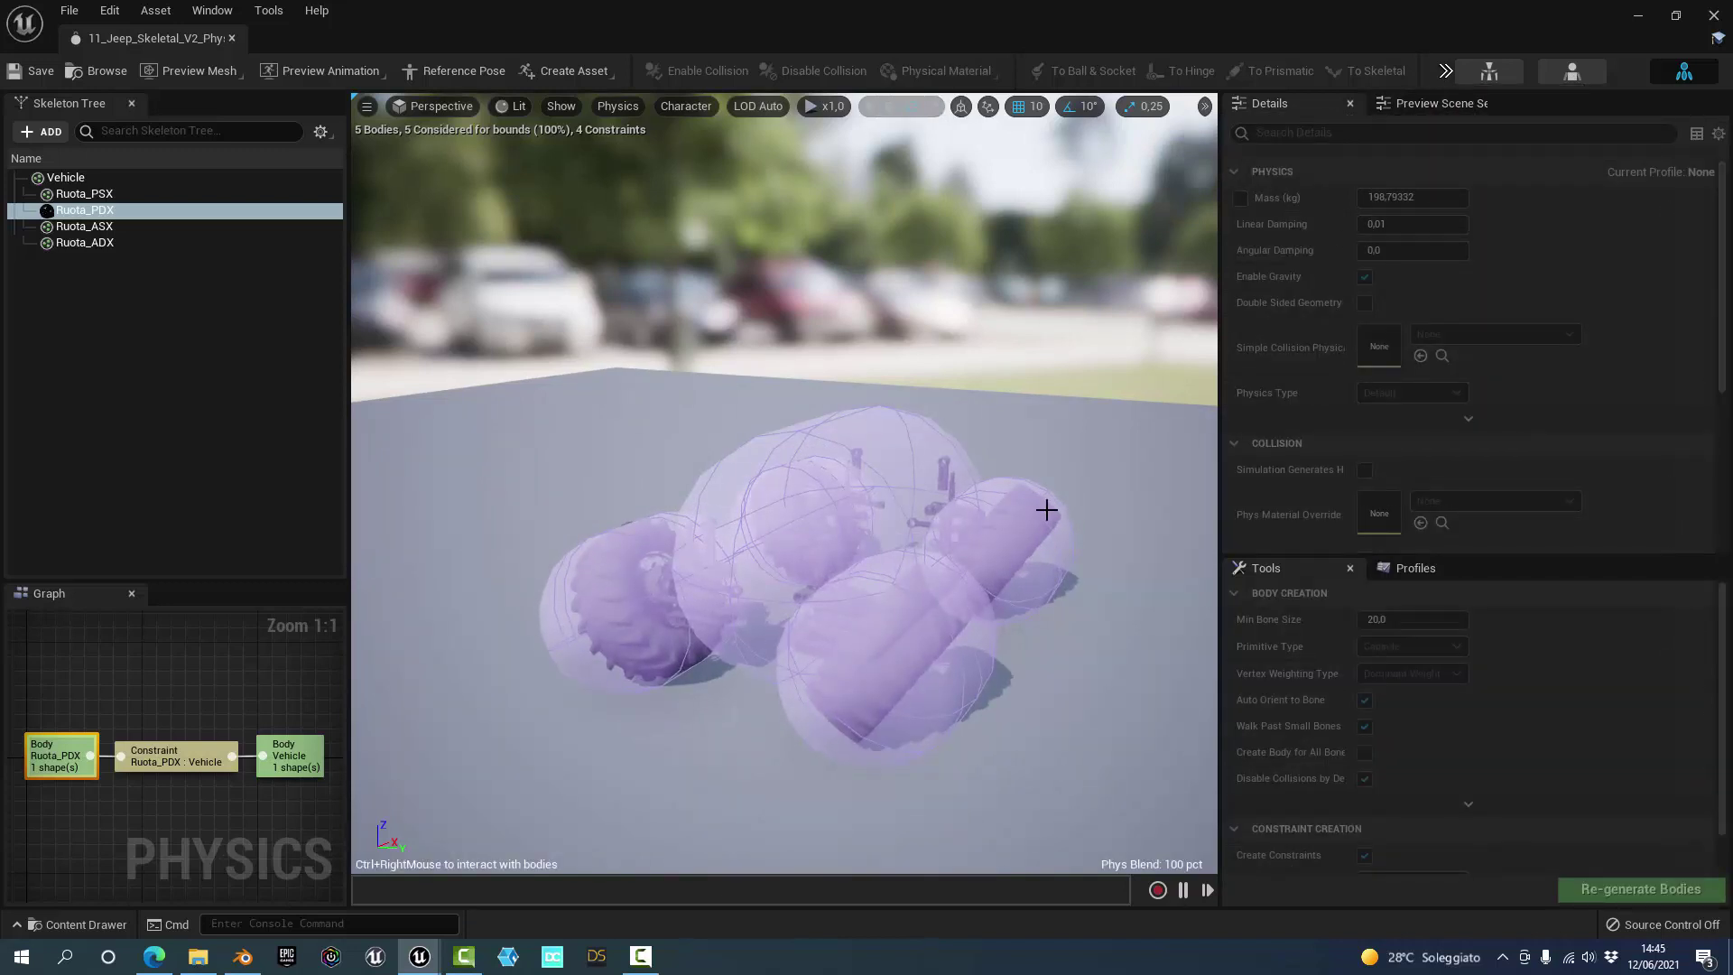
left_click(882, 518)
- Reset the Vehicle body rotation to zero, then close the asset and open the Jeep Blueprint
left_click_drag(882, 518, 882, 518, "alt")
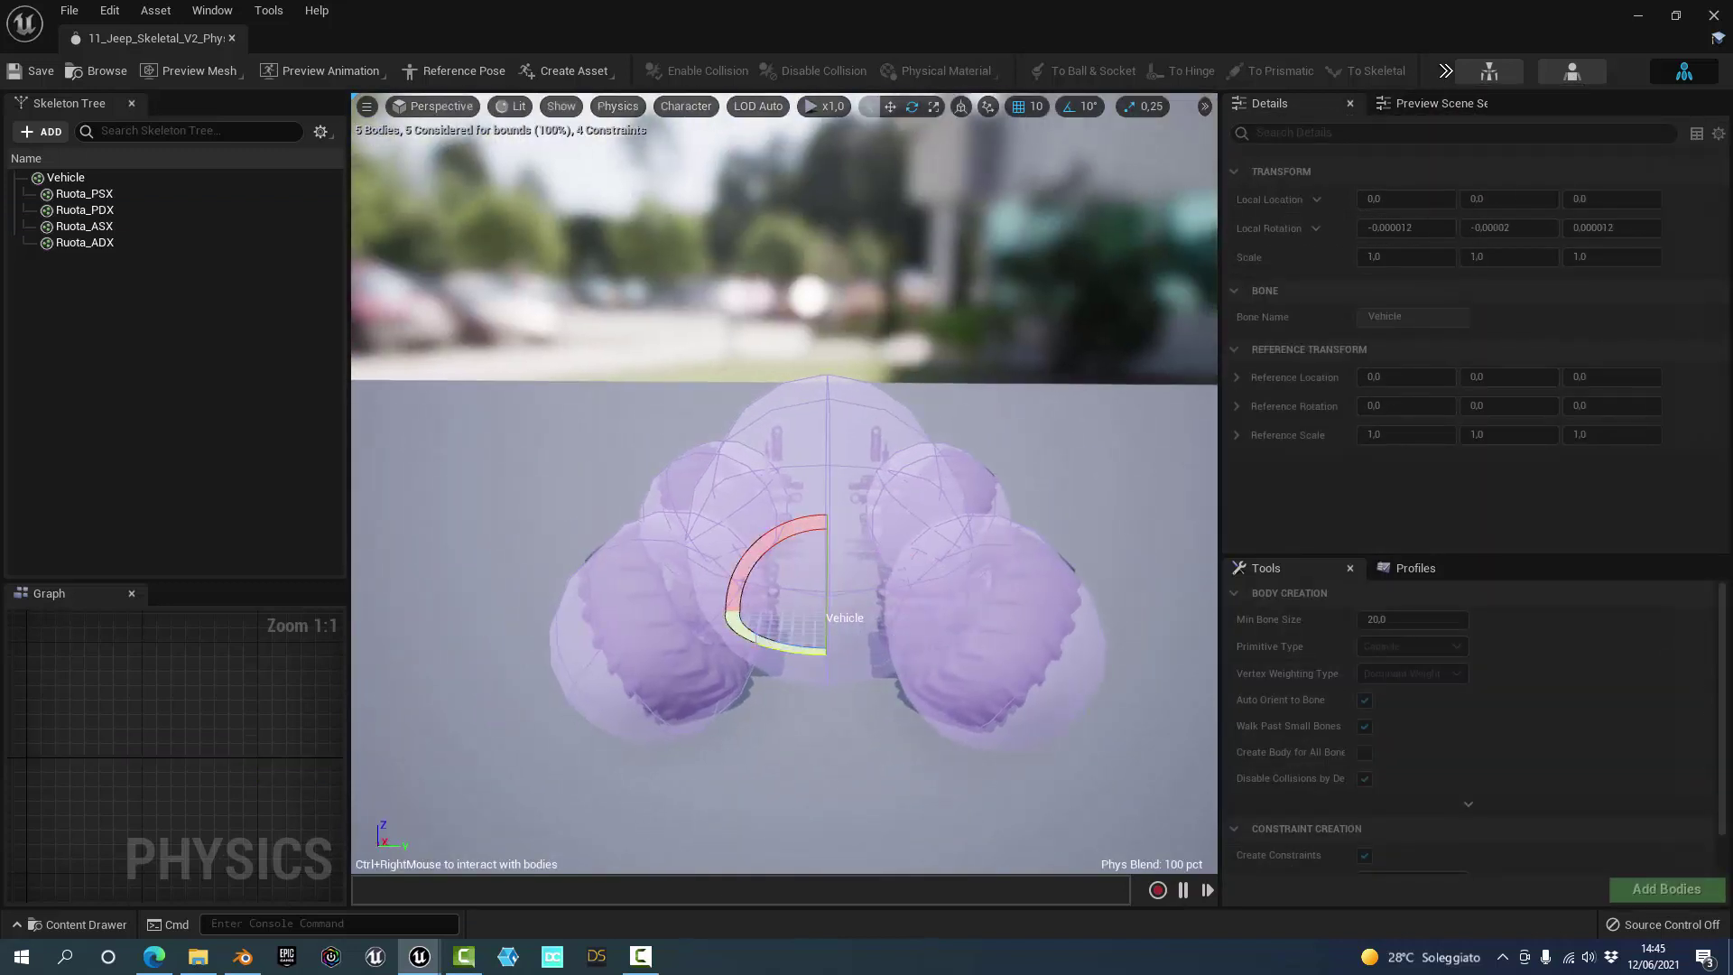
left_click(1446, 82)
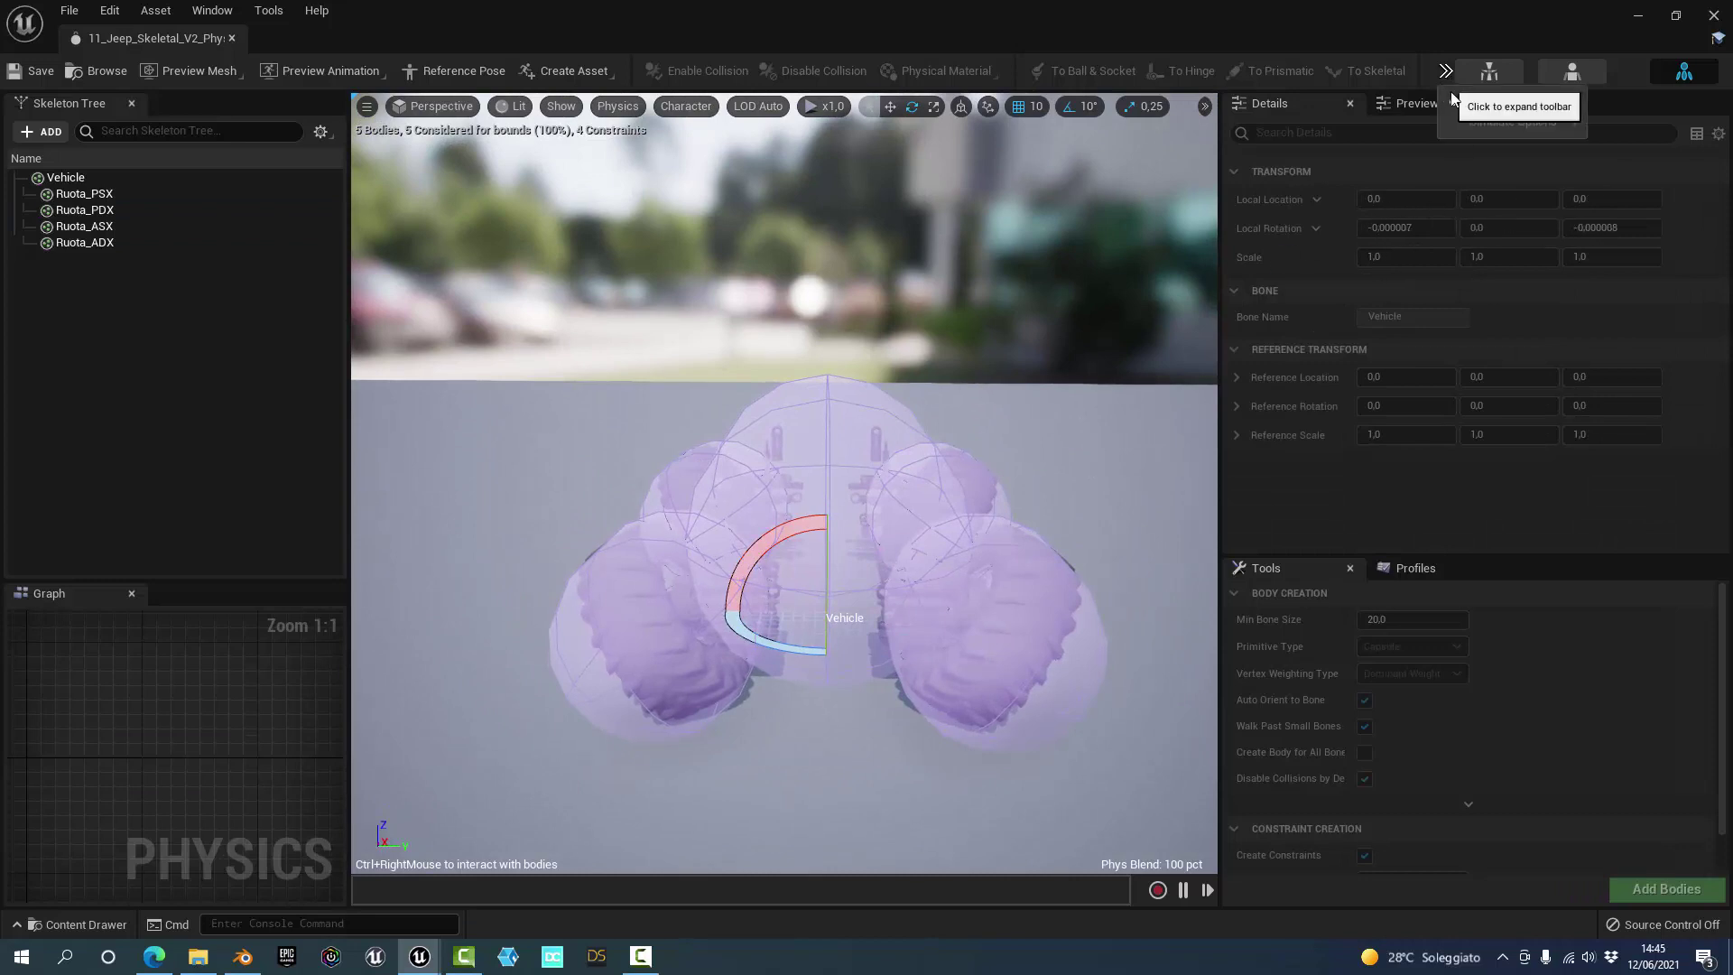
left_click(1500, 120)
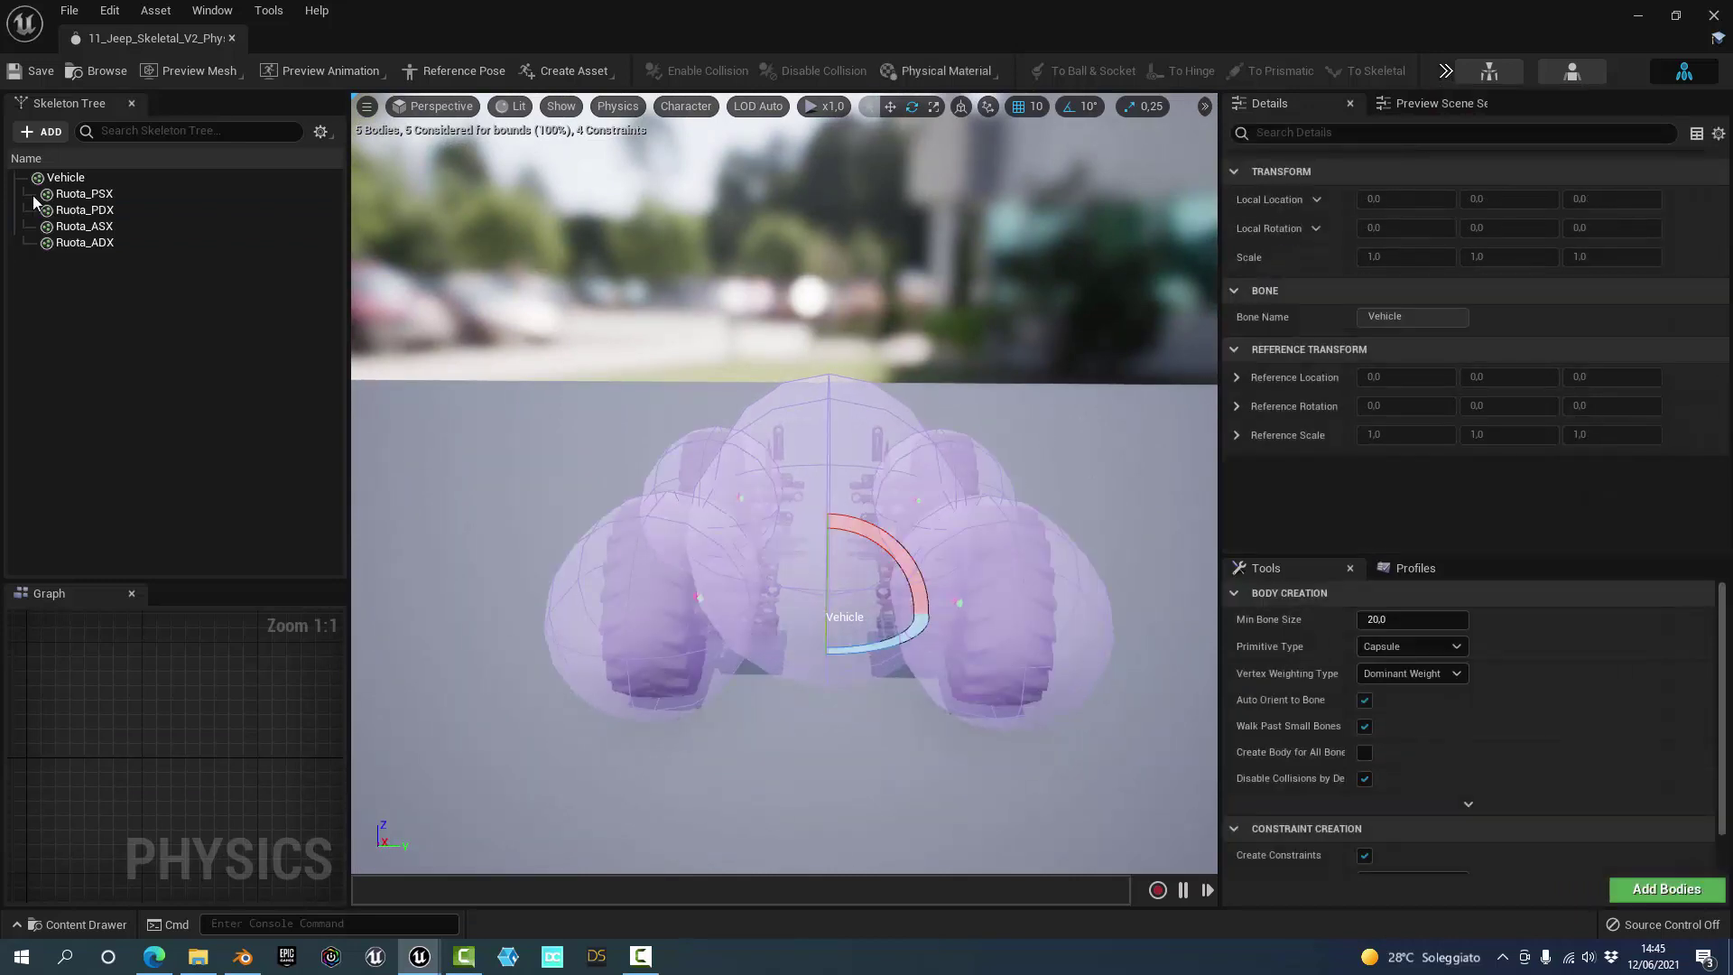
left_click(232, 38)
double_click(494, 712)
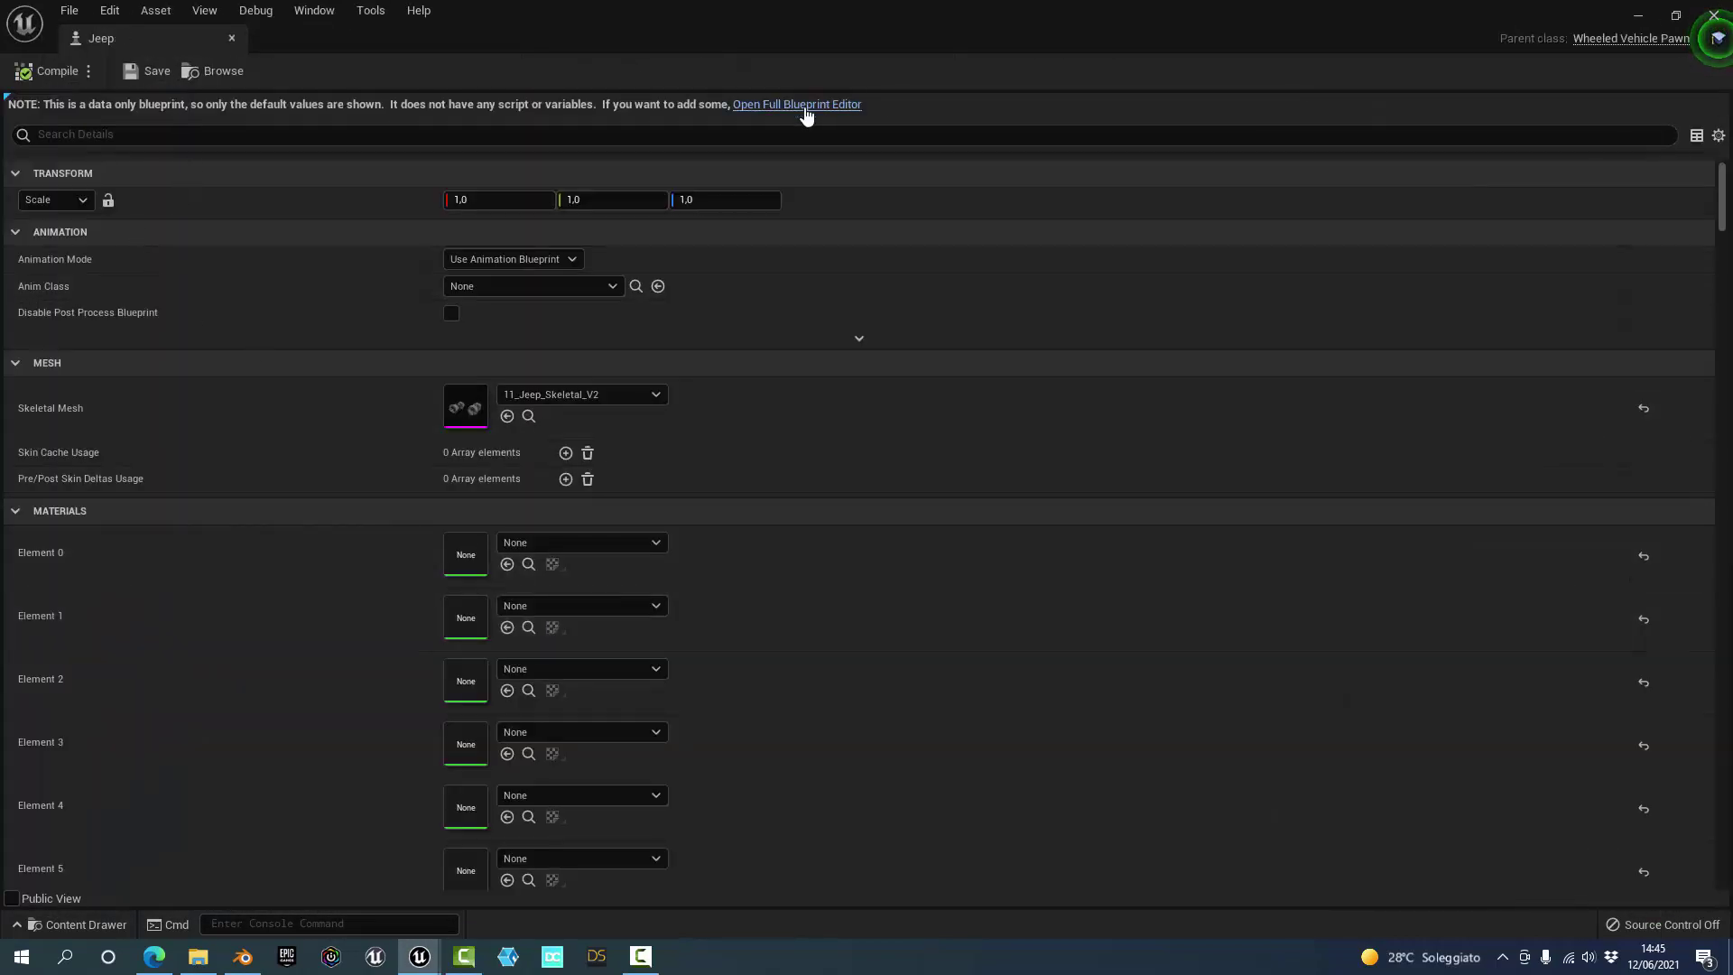
- Open the Jeep in the full Blueprint editor and select Vehicle Movement Component to see Wheel Setups
left_click(799, 104)
left_click(90, 220)
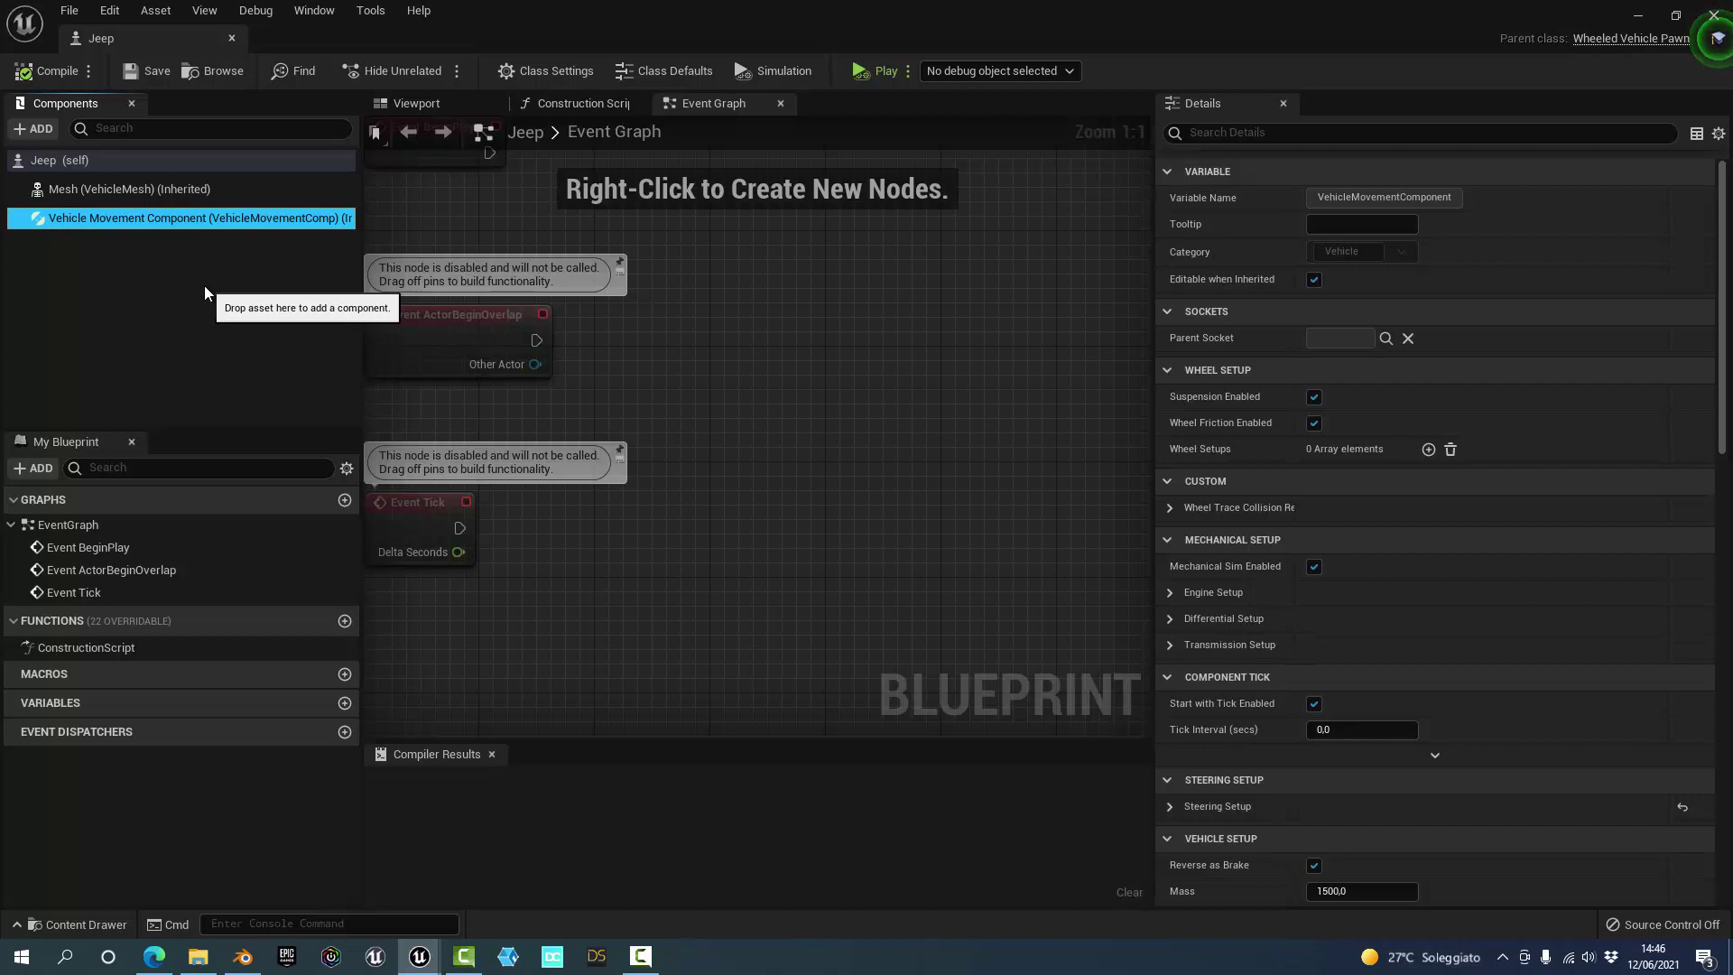
- Open 11_Jeep_Skeletal_V2_PhysicsAsset, select all bones with Ctrl+A and delete every body and constraint
left_click(232, 38)
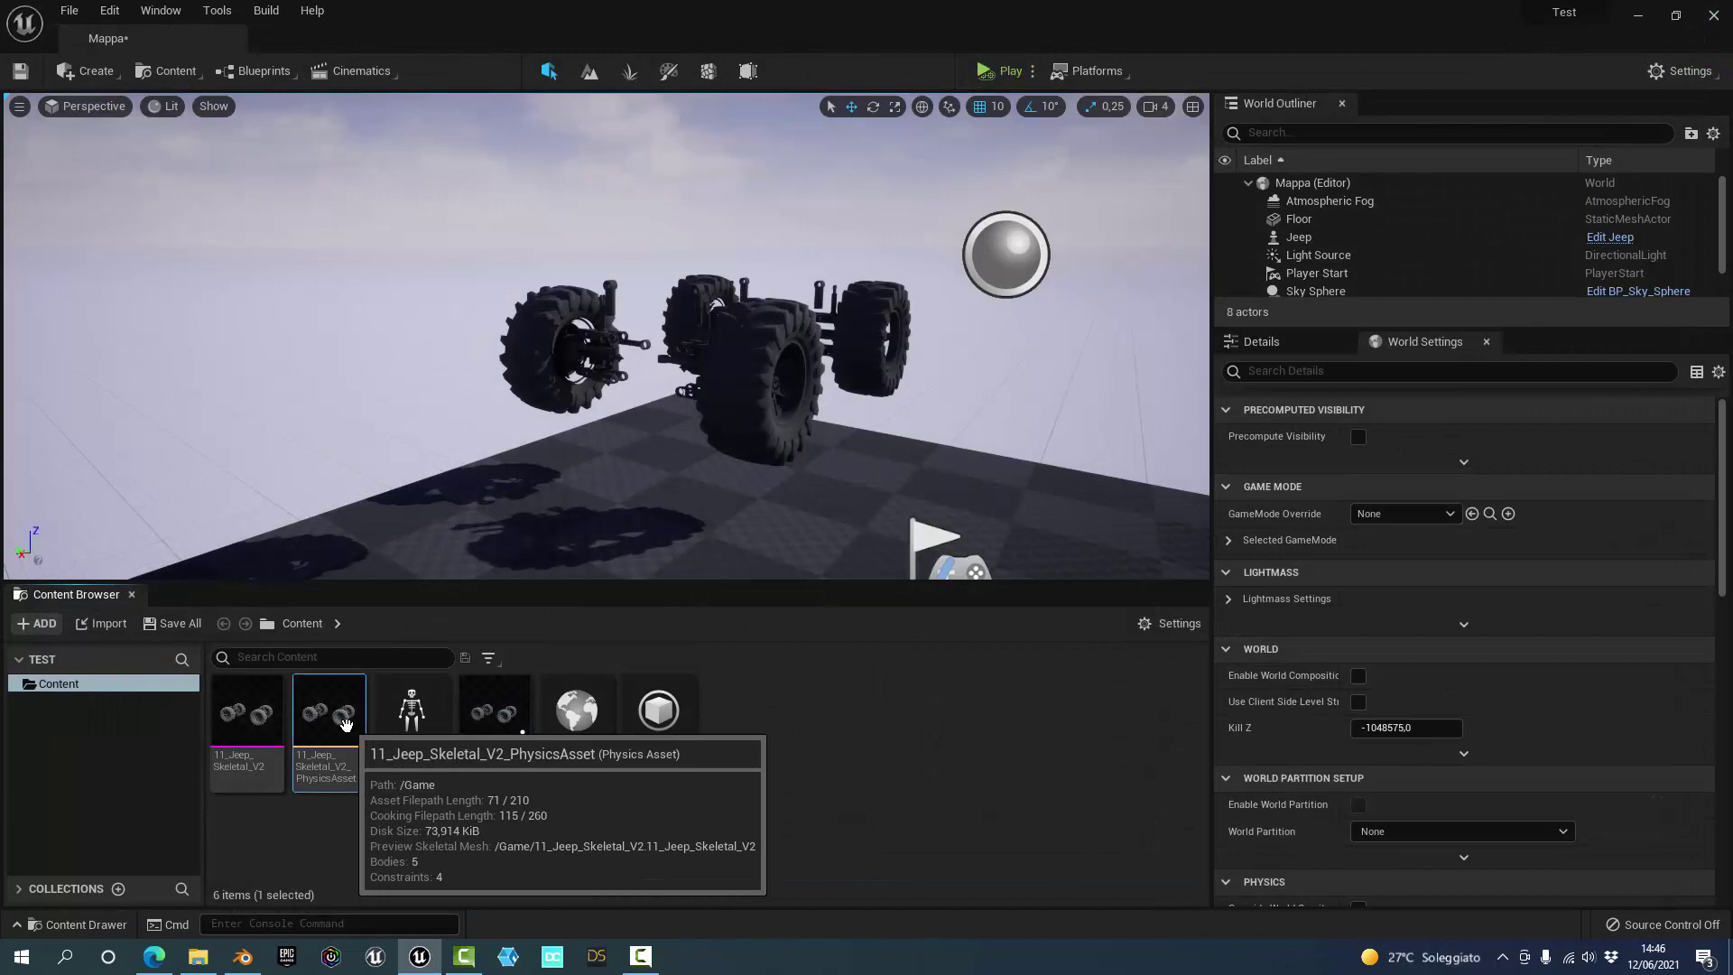
double_click(328, 714)
mouse_move(712, 704)
left_mouse_down()
mouse_move(632, 686)
mouse_move(689, 627)
left_mouse_up()
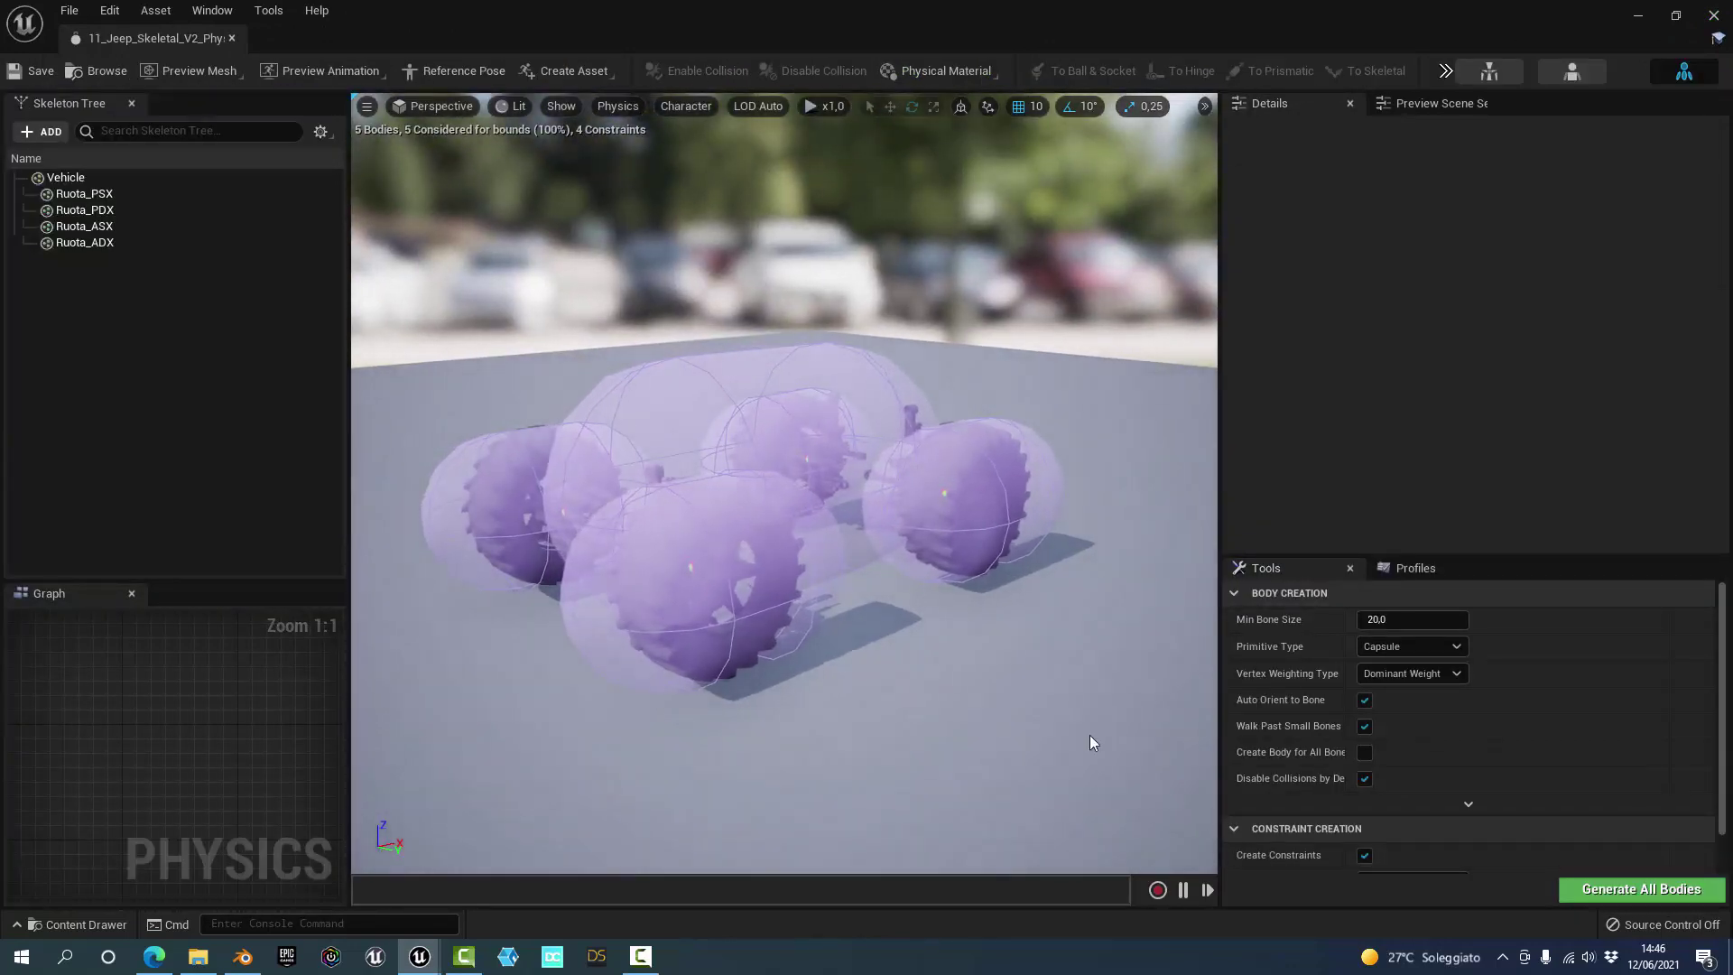
mouse_move(1090, 743)
left_mouse_down()
mouse_move(993, 812)
mouse_move(902, 767)
left_mouse_up()
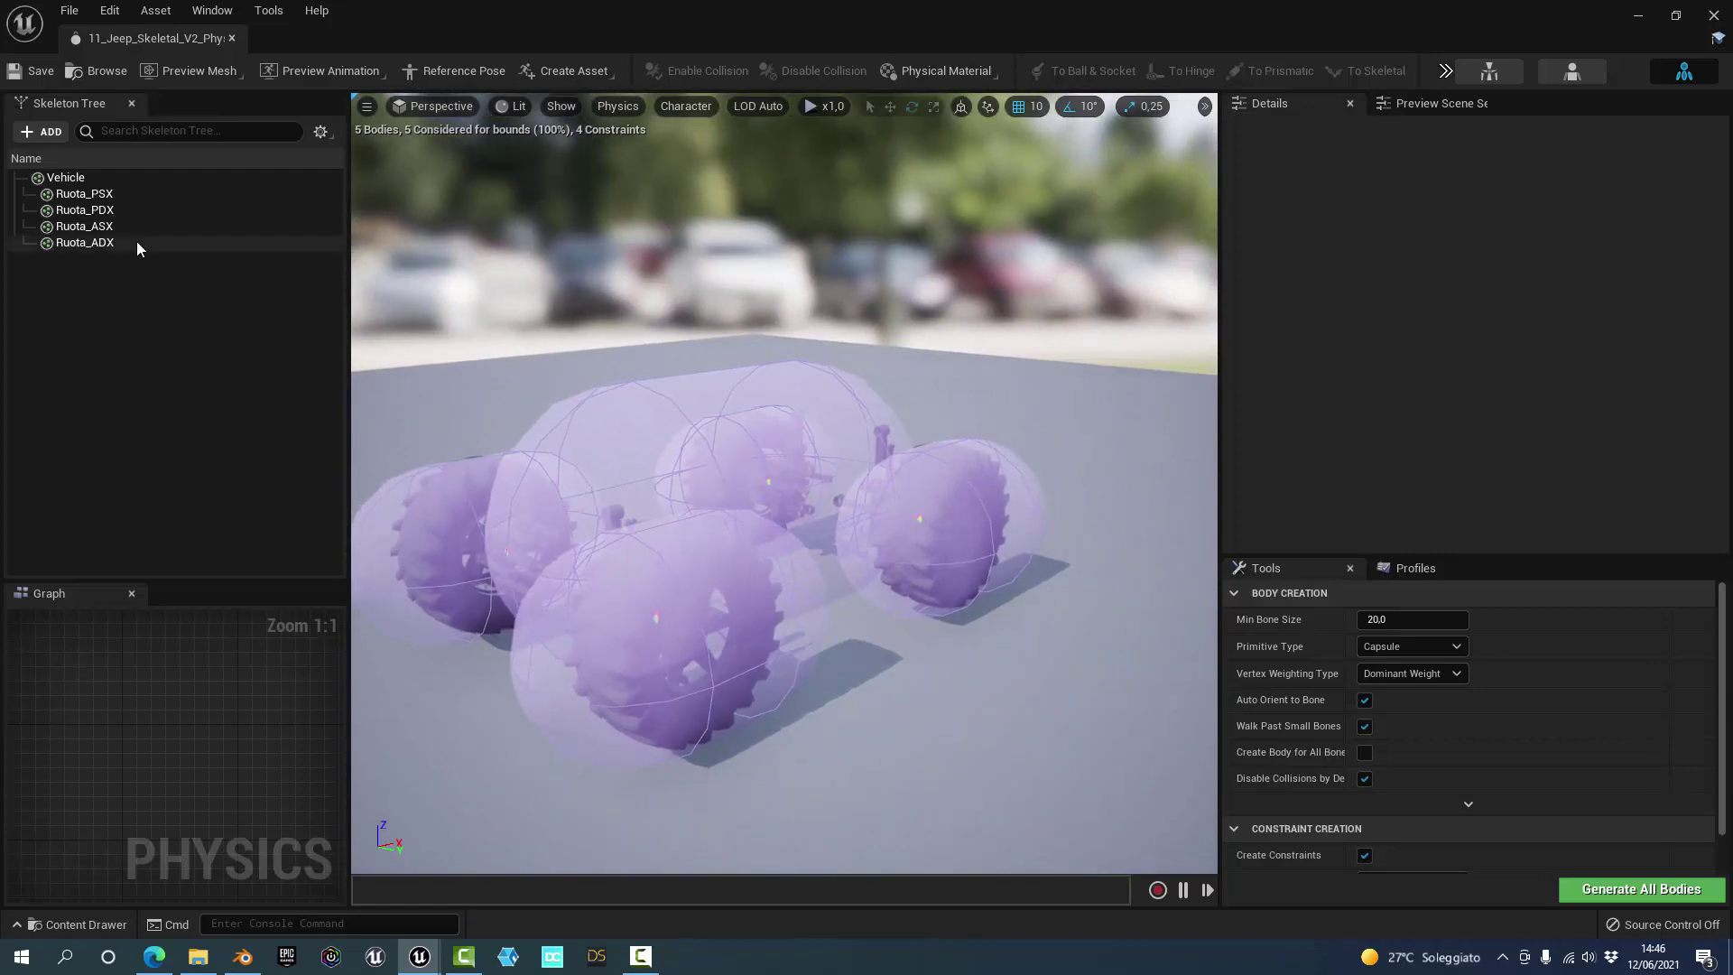
left_click(138, 241)
key("ctrl+a")
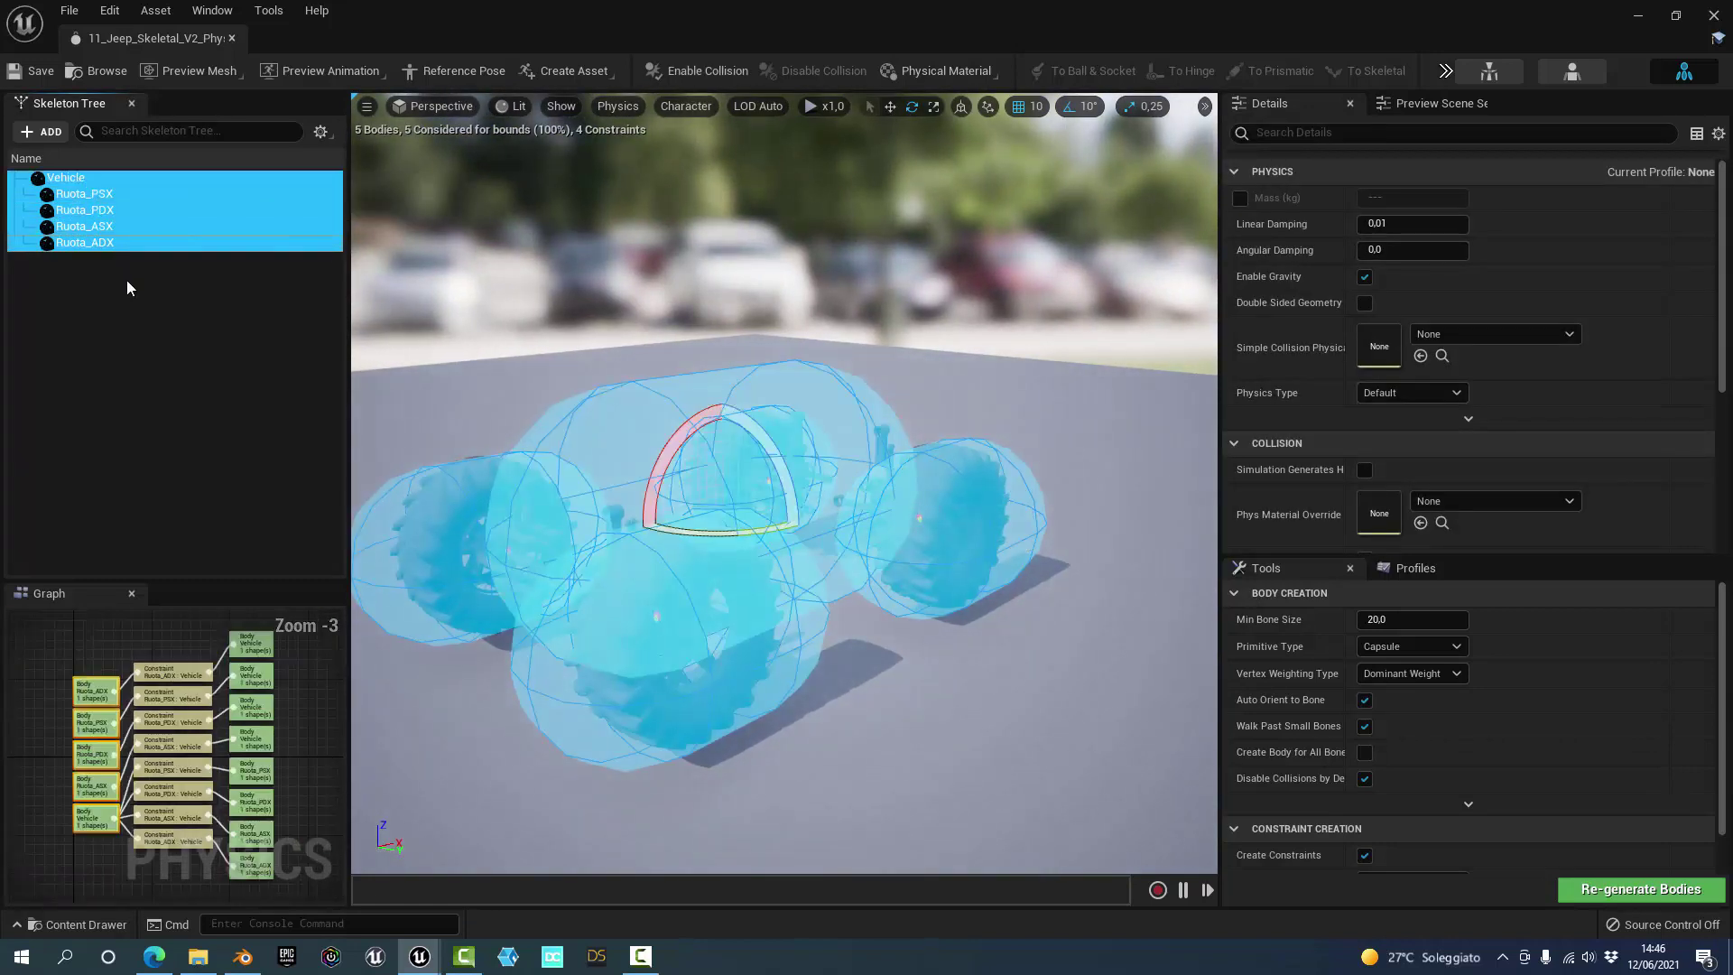
key("Delete")
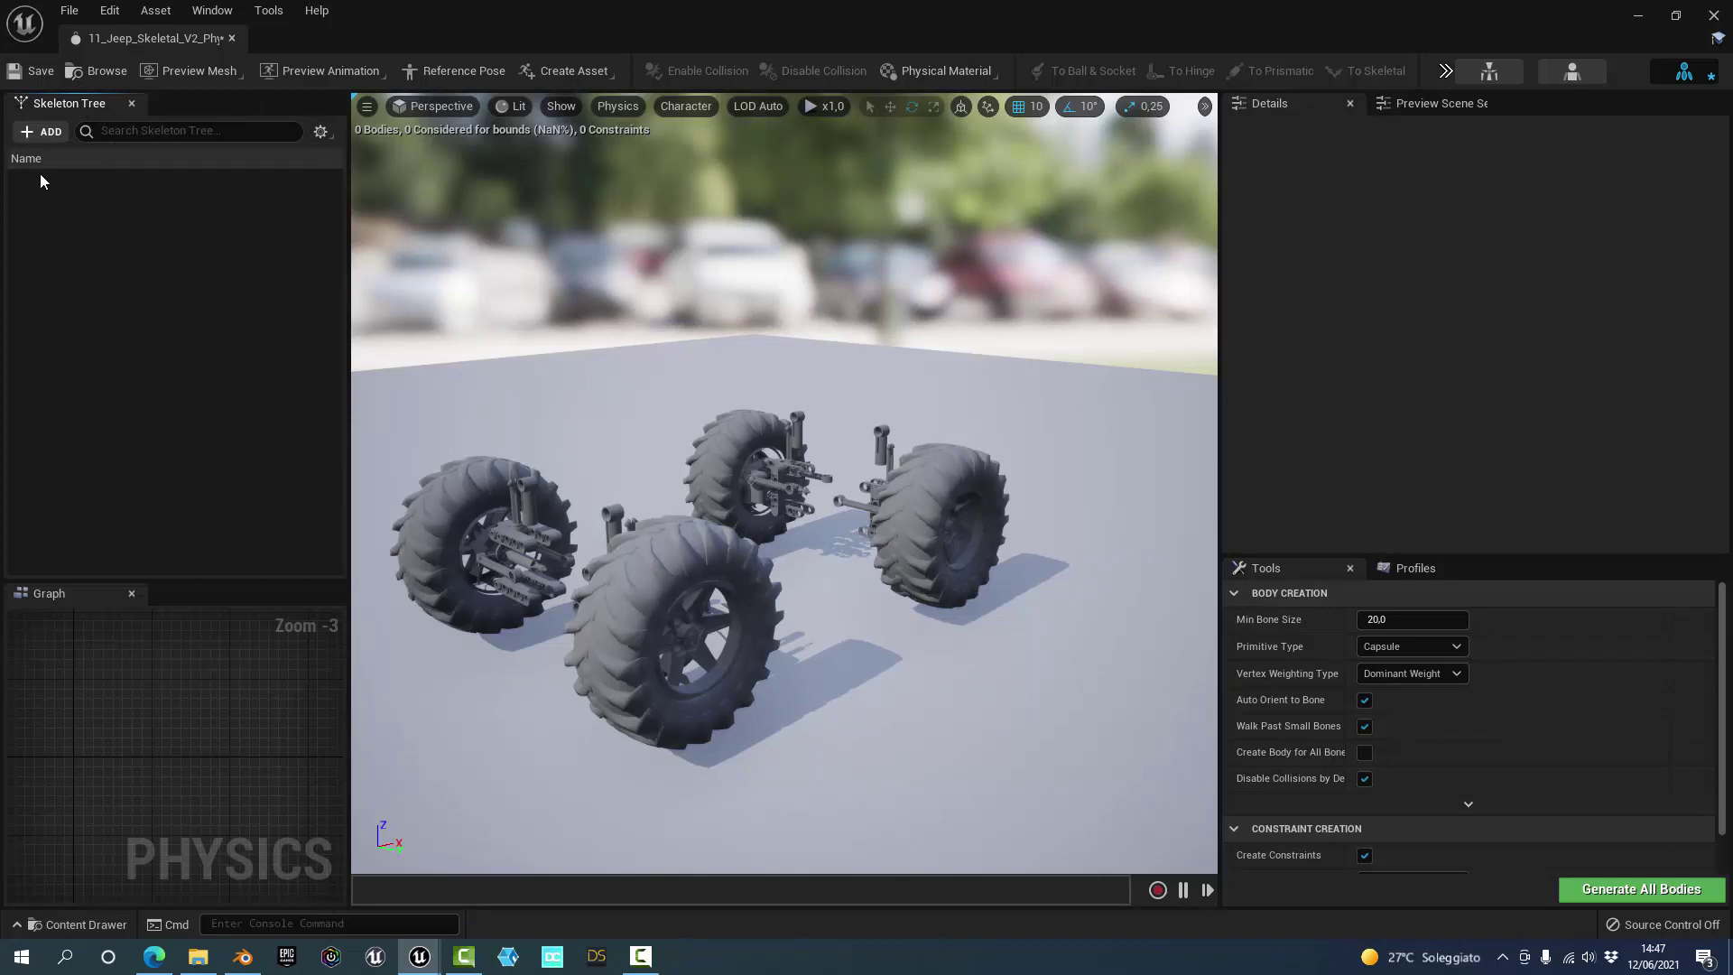
- Enable Show All Bones in the Skeleton Tree, select Vehicle, and switch to Blender
left_click(334, 135)
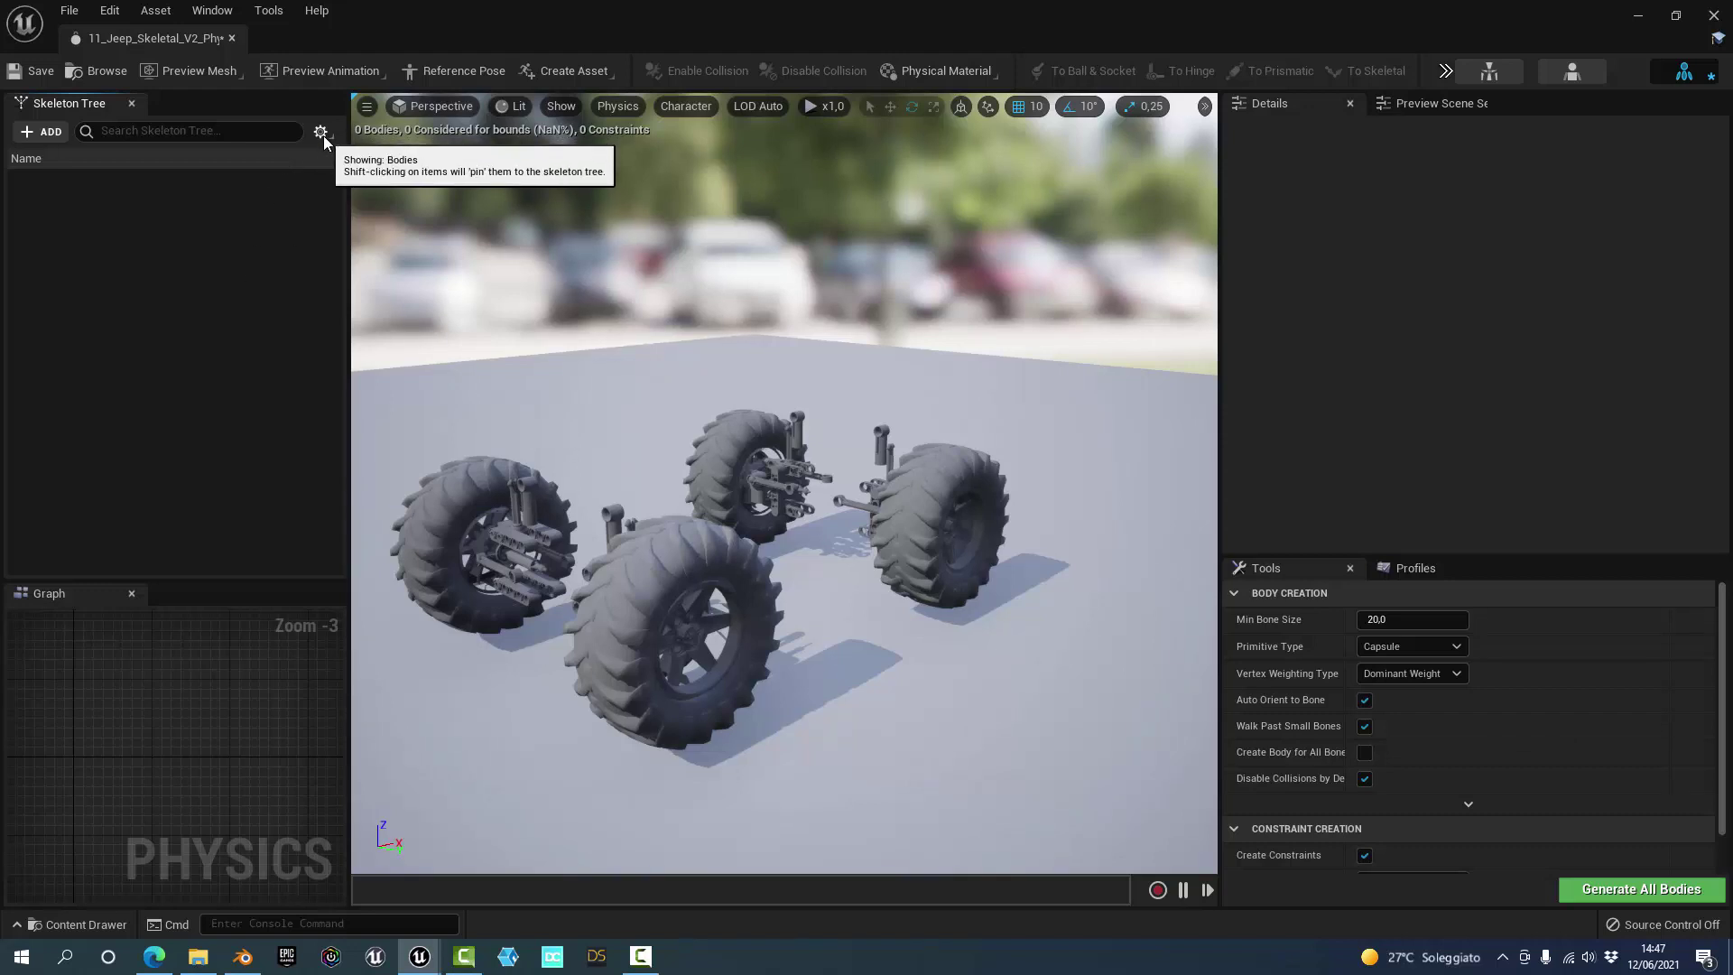
left_click(322, 132)
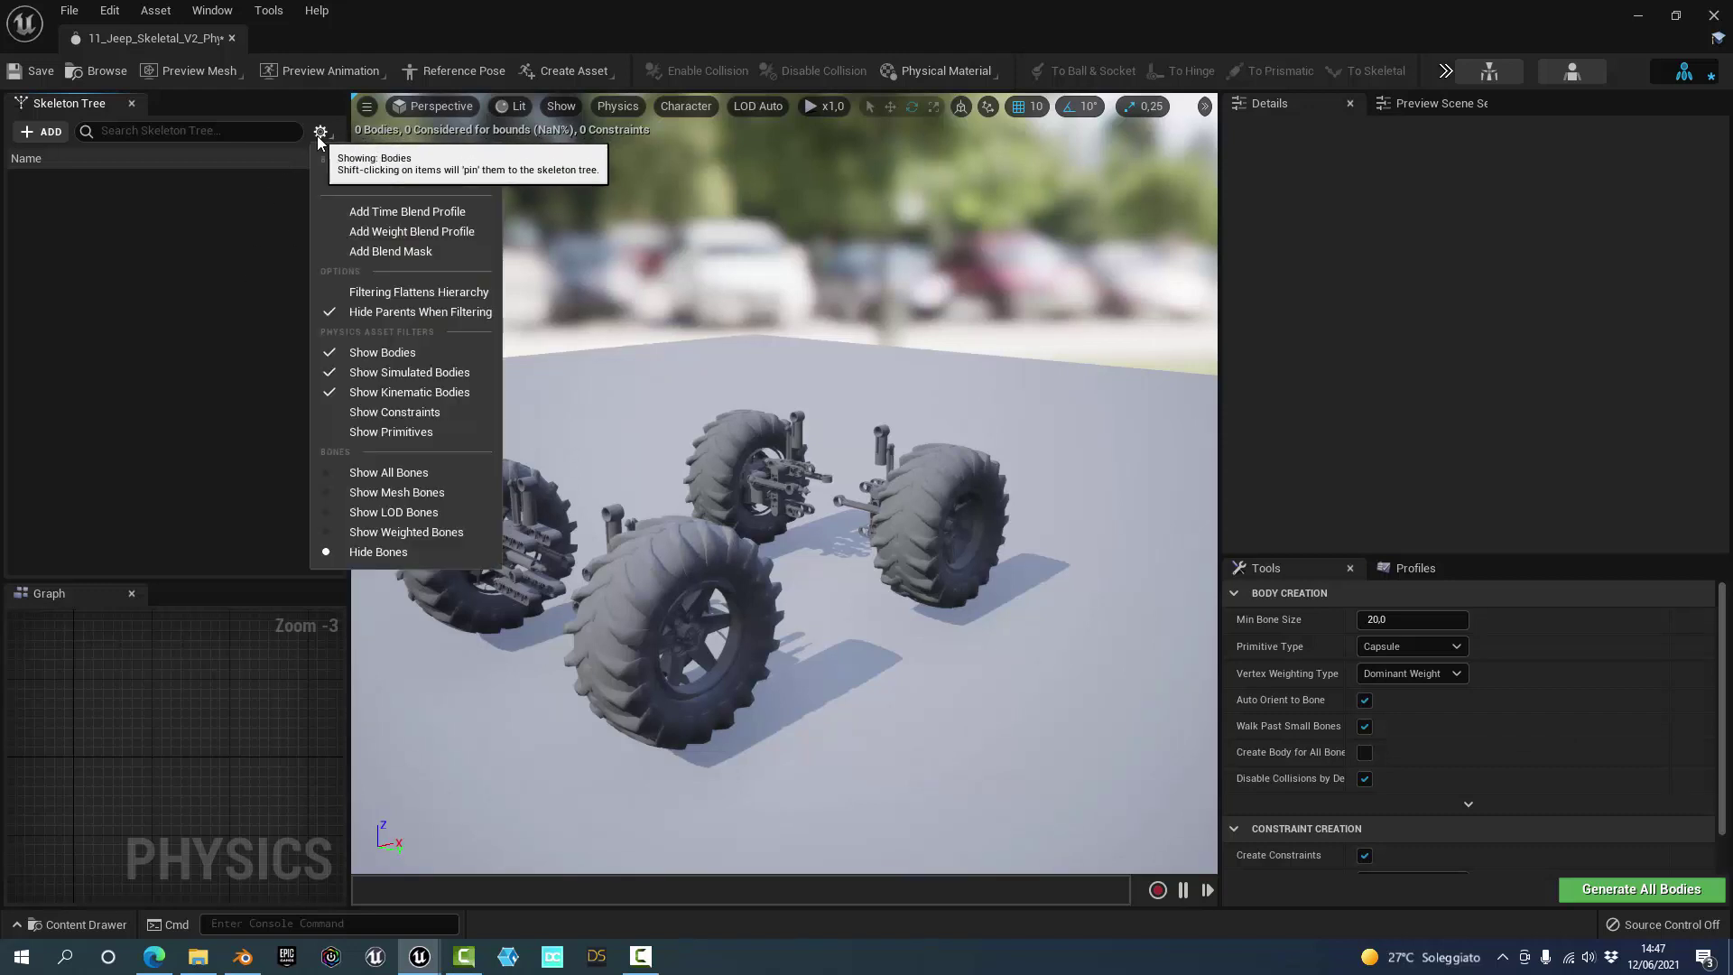
left_click(435, 476)
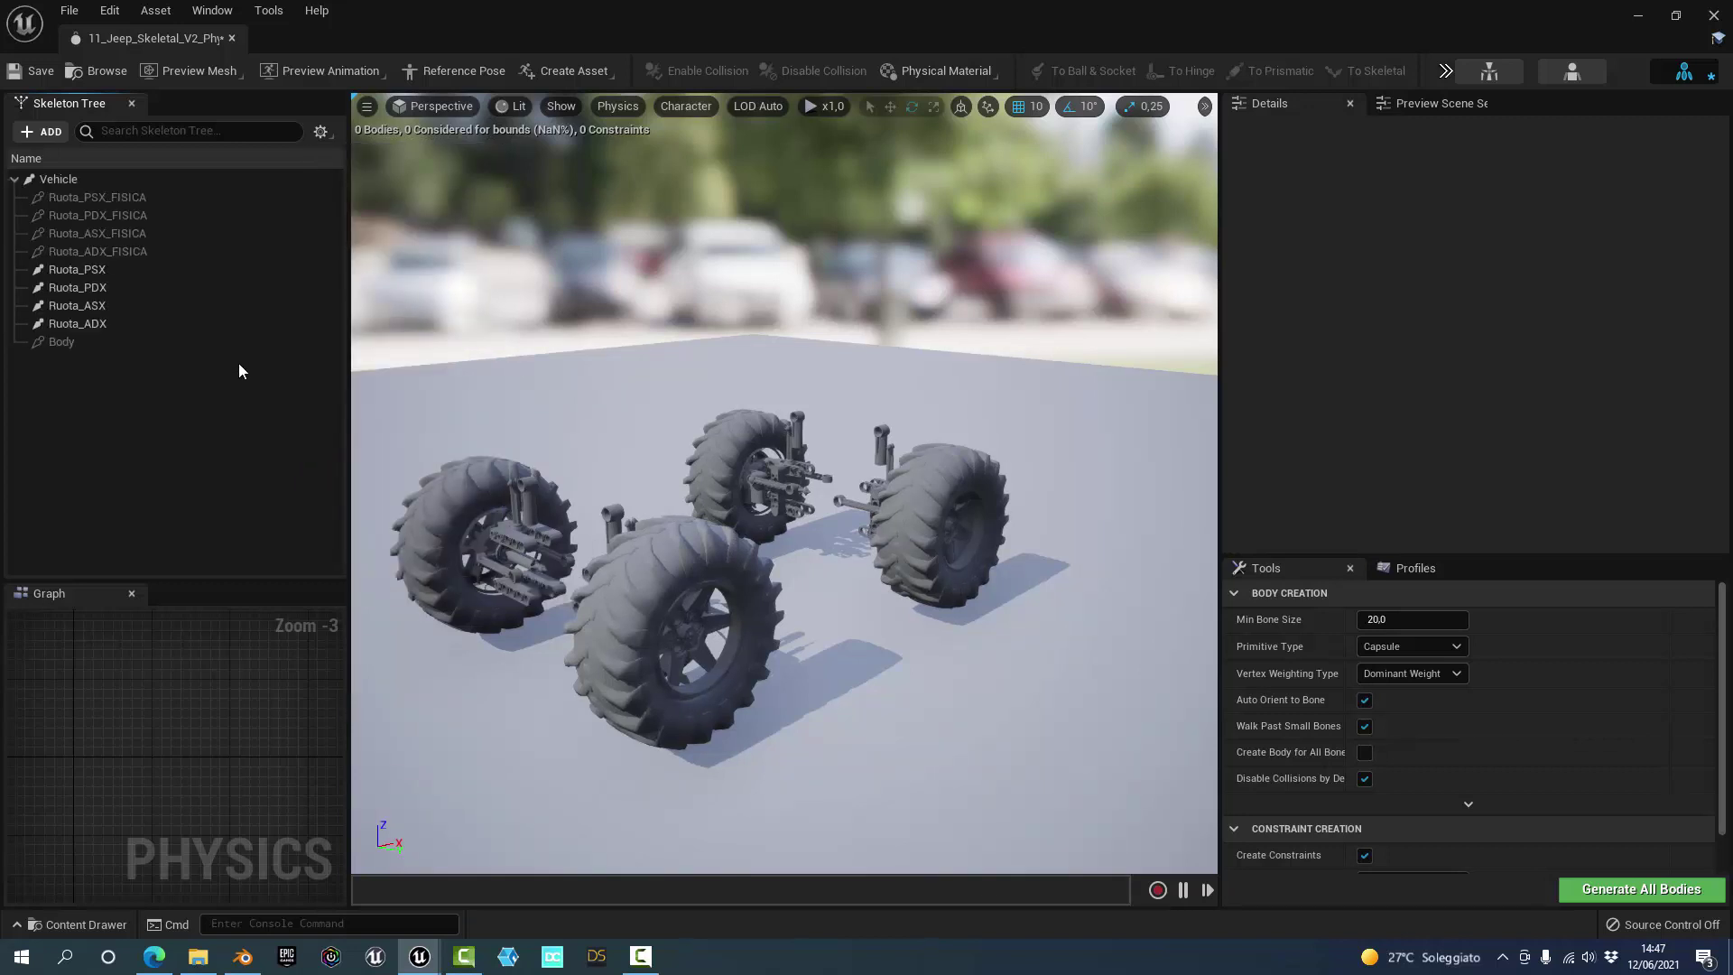
left_click(85, 180)
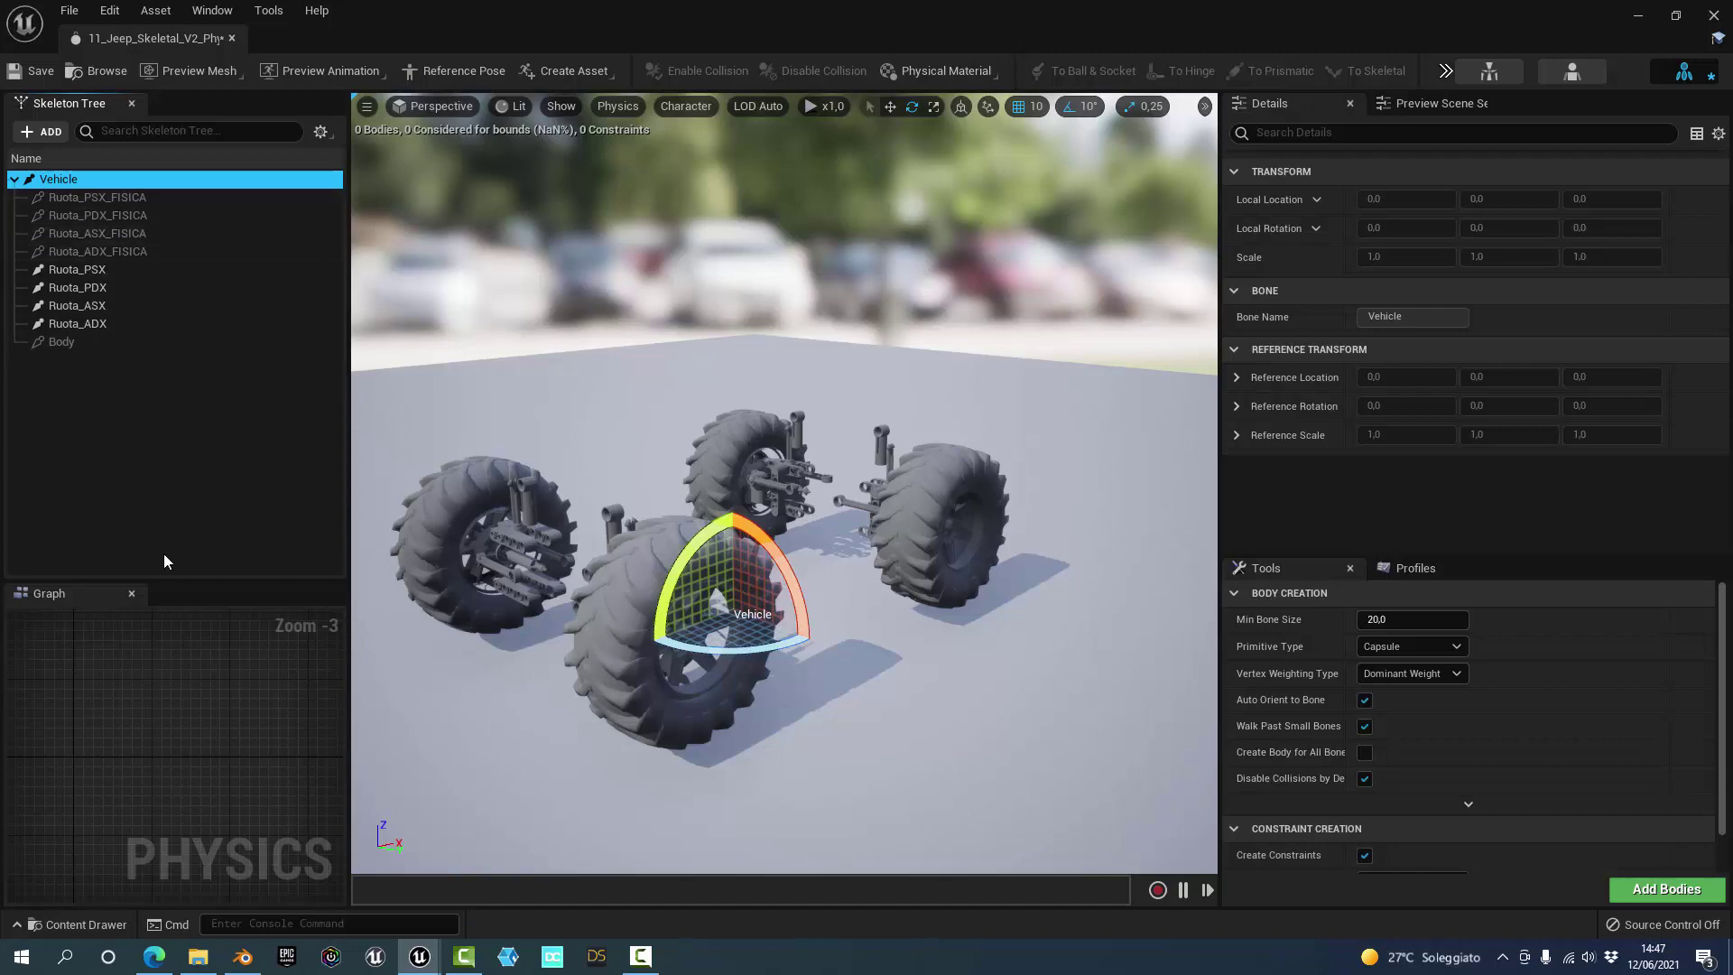
left_click(244, 958)
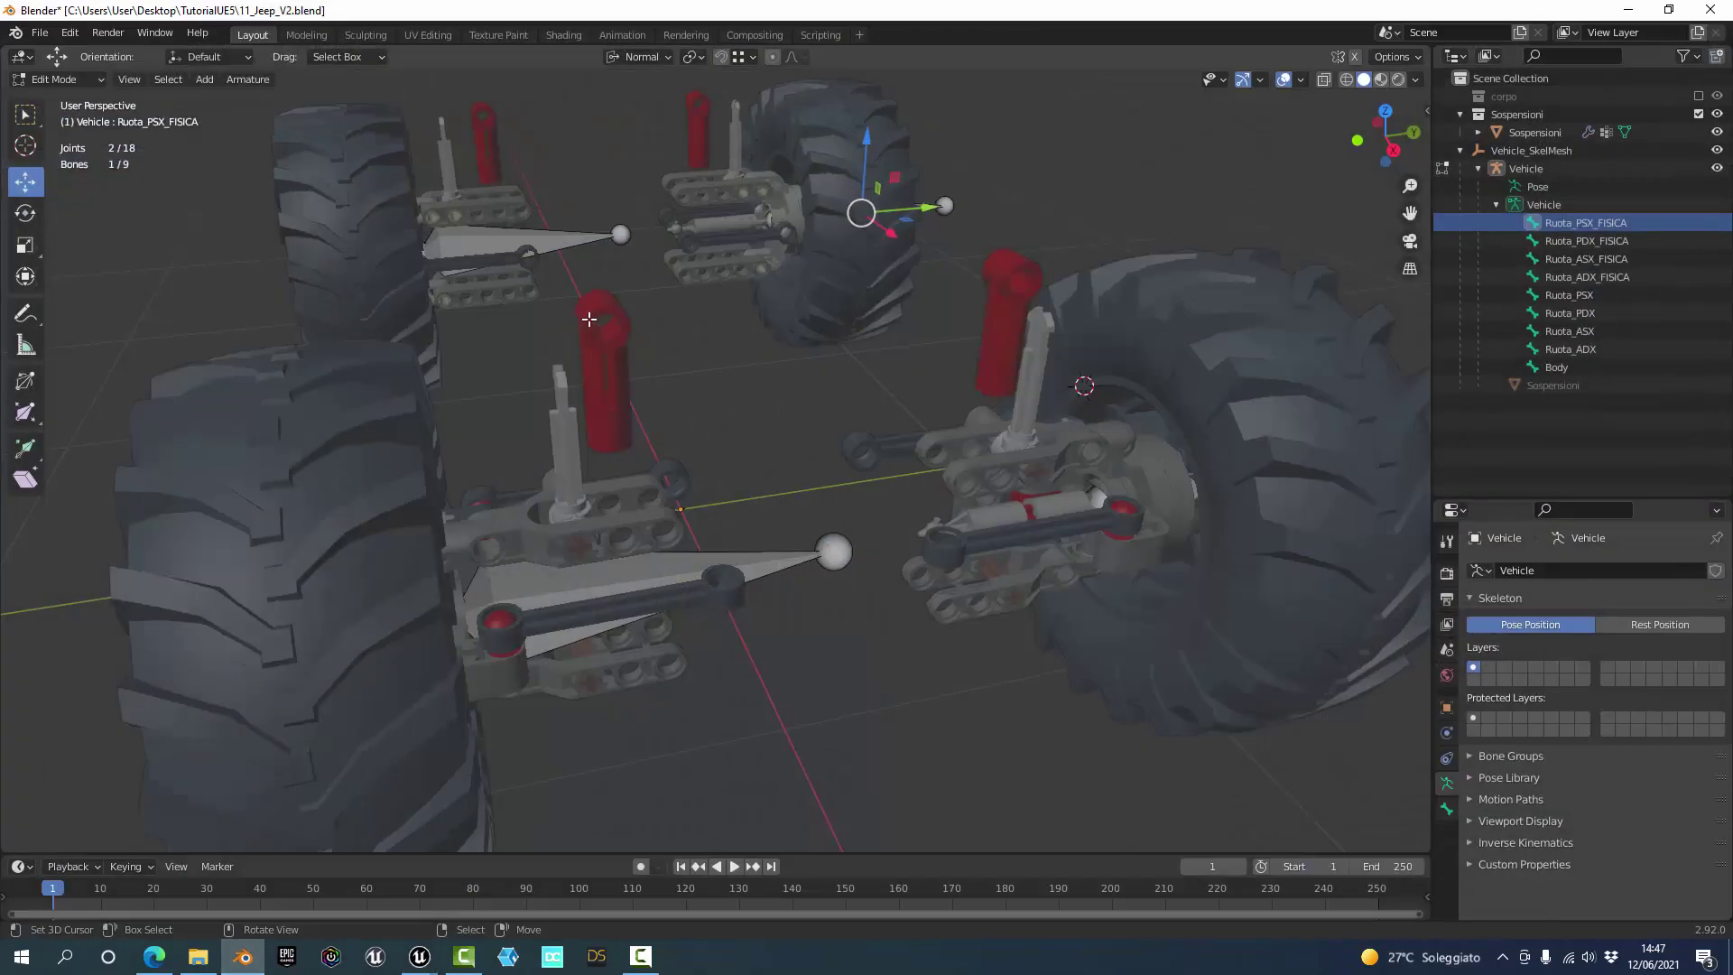
- Select Ruota_ADX_FISICA in Blender, return to Object Mode, and go back to Unreal
left_click(693, 517)
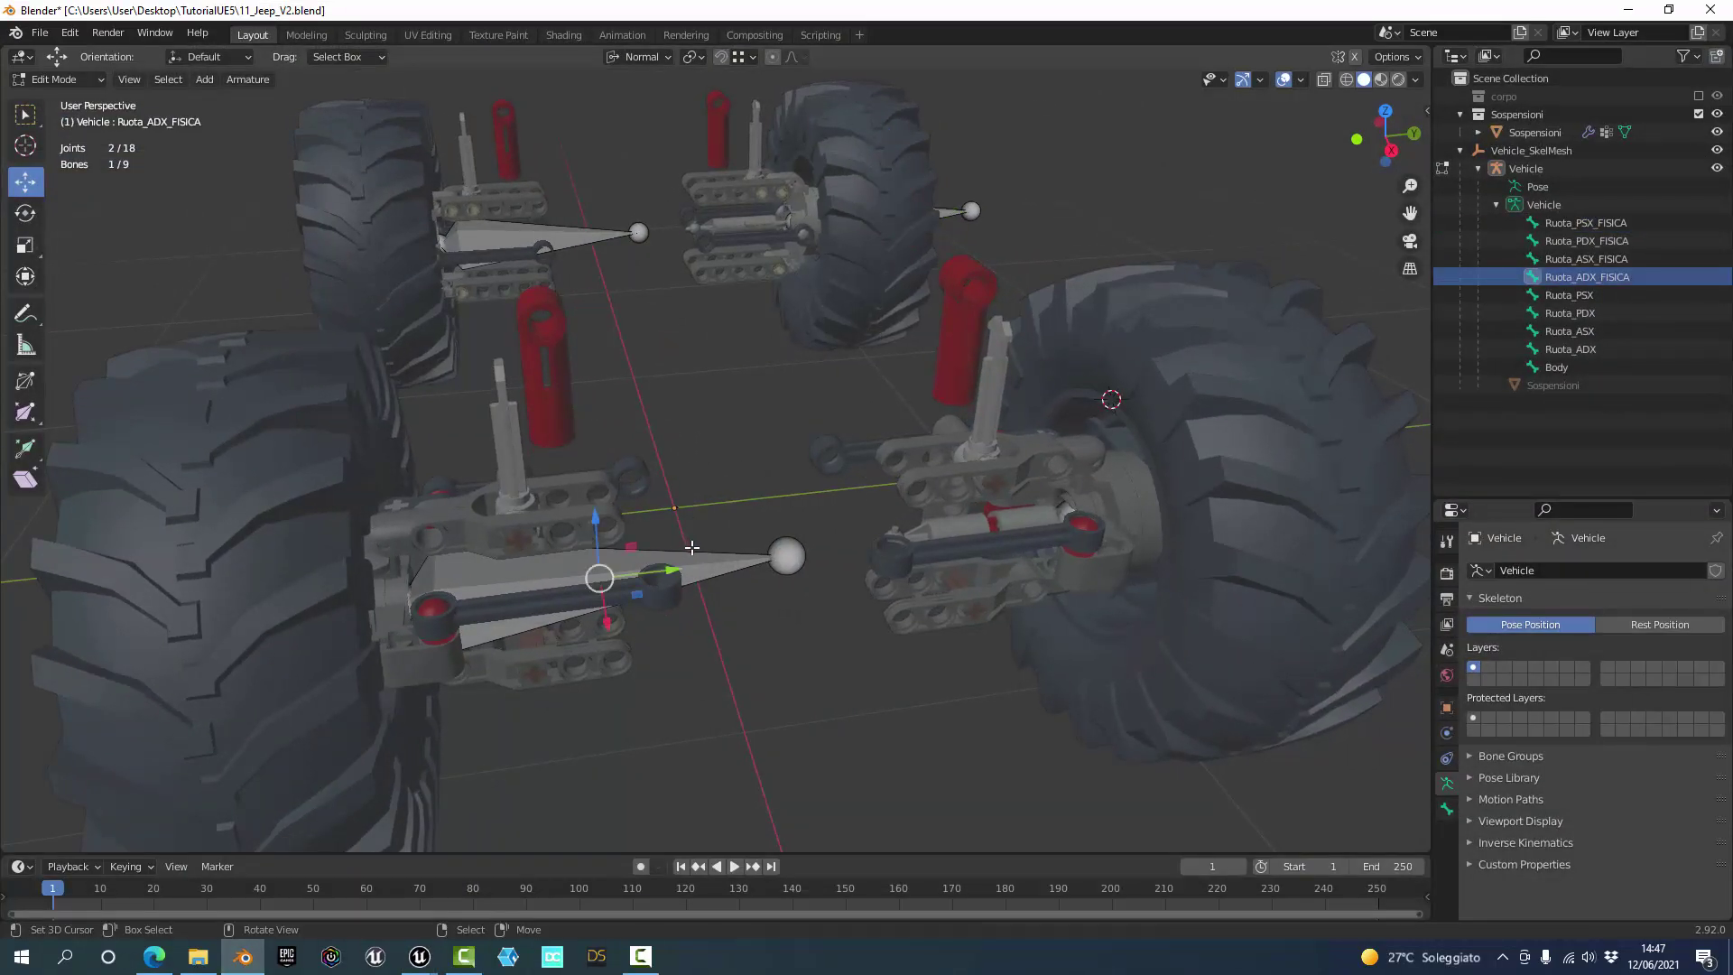
key("Tab")
scroll(697, 521, "down", 5)
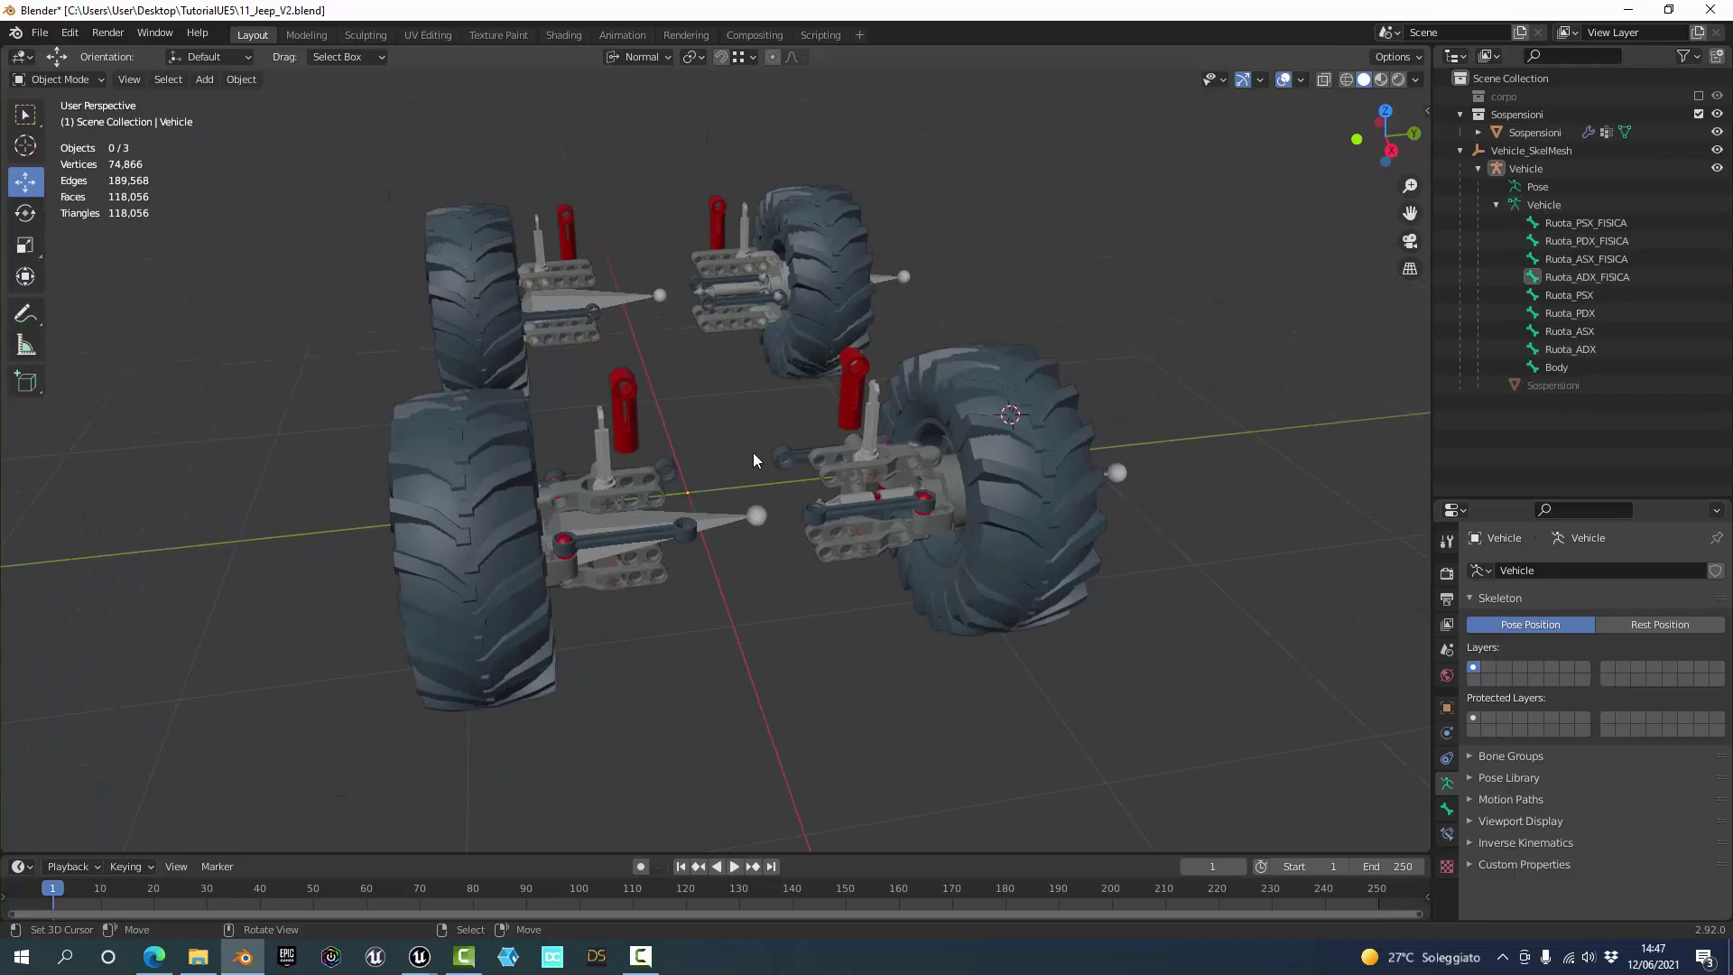
left_click(1627, 10)
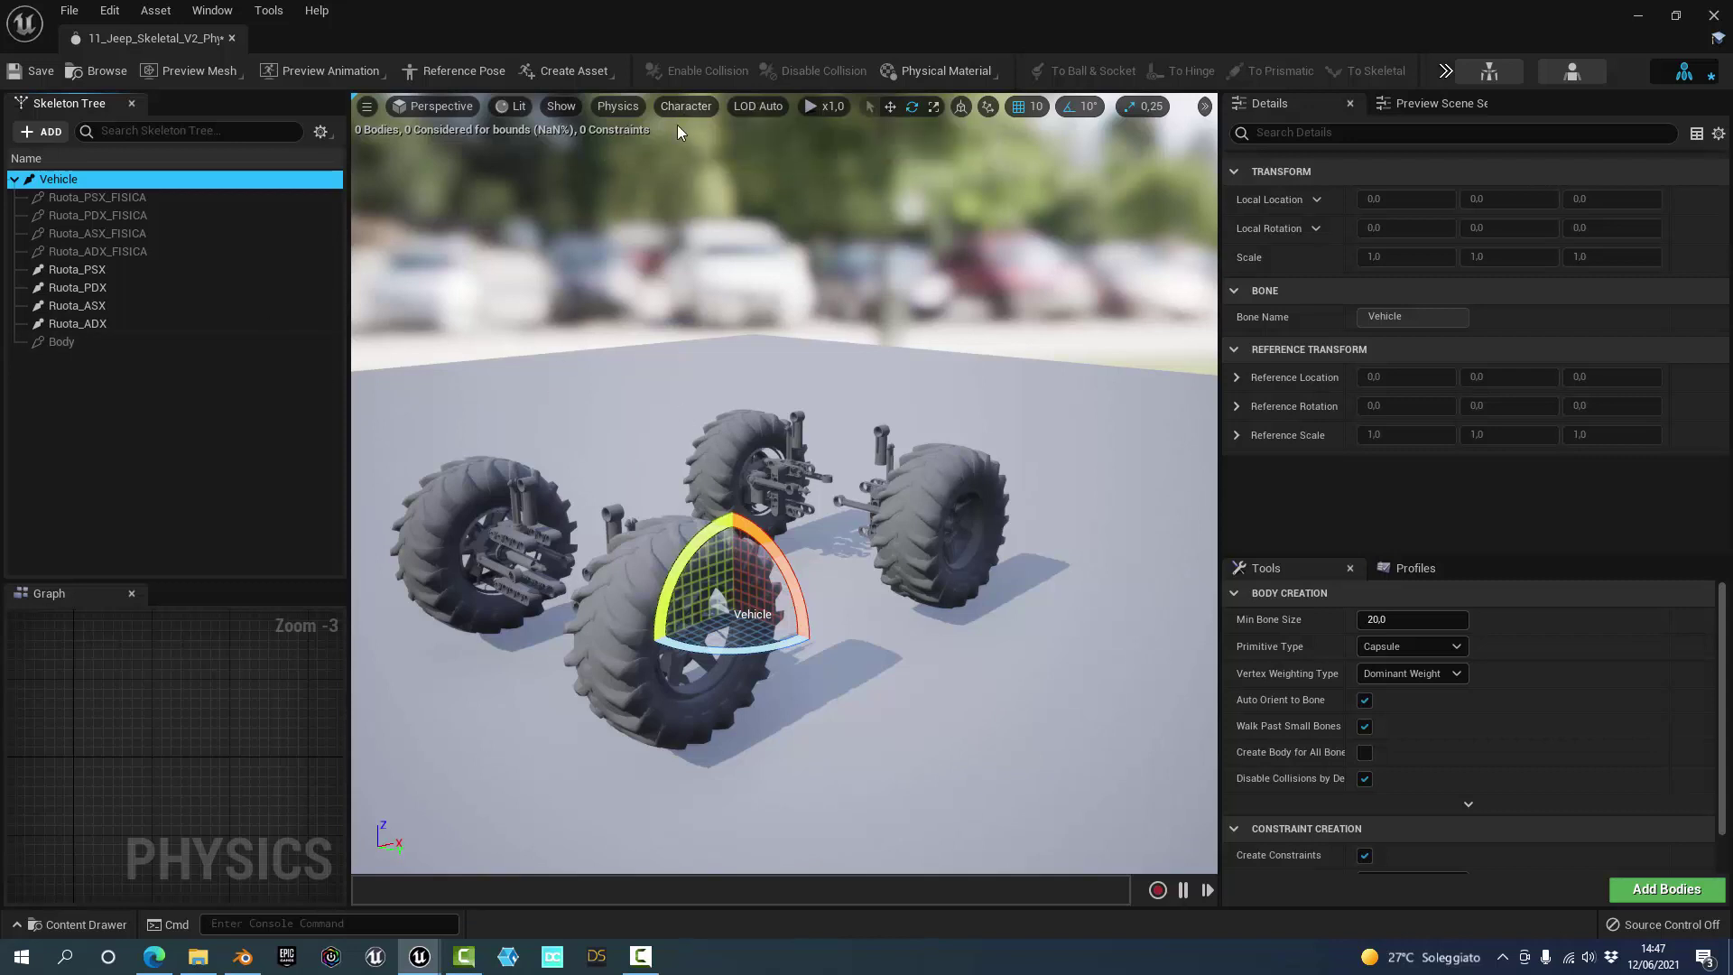
- Set the viewport bone display to All Hierarchy and fly in to the left wheel hub
left_click(693, 105)
mouse_move(718, 297)
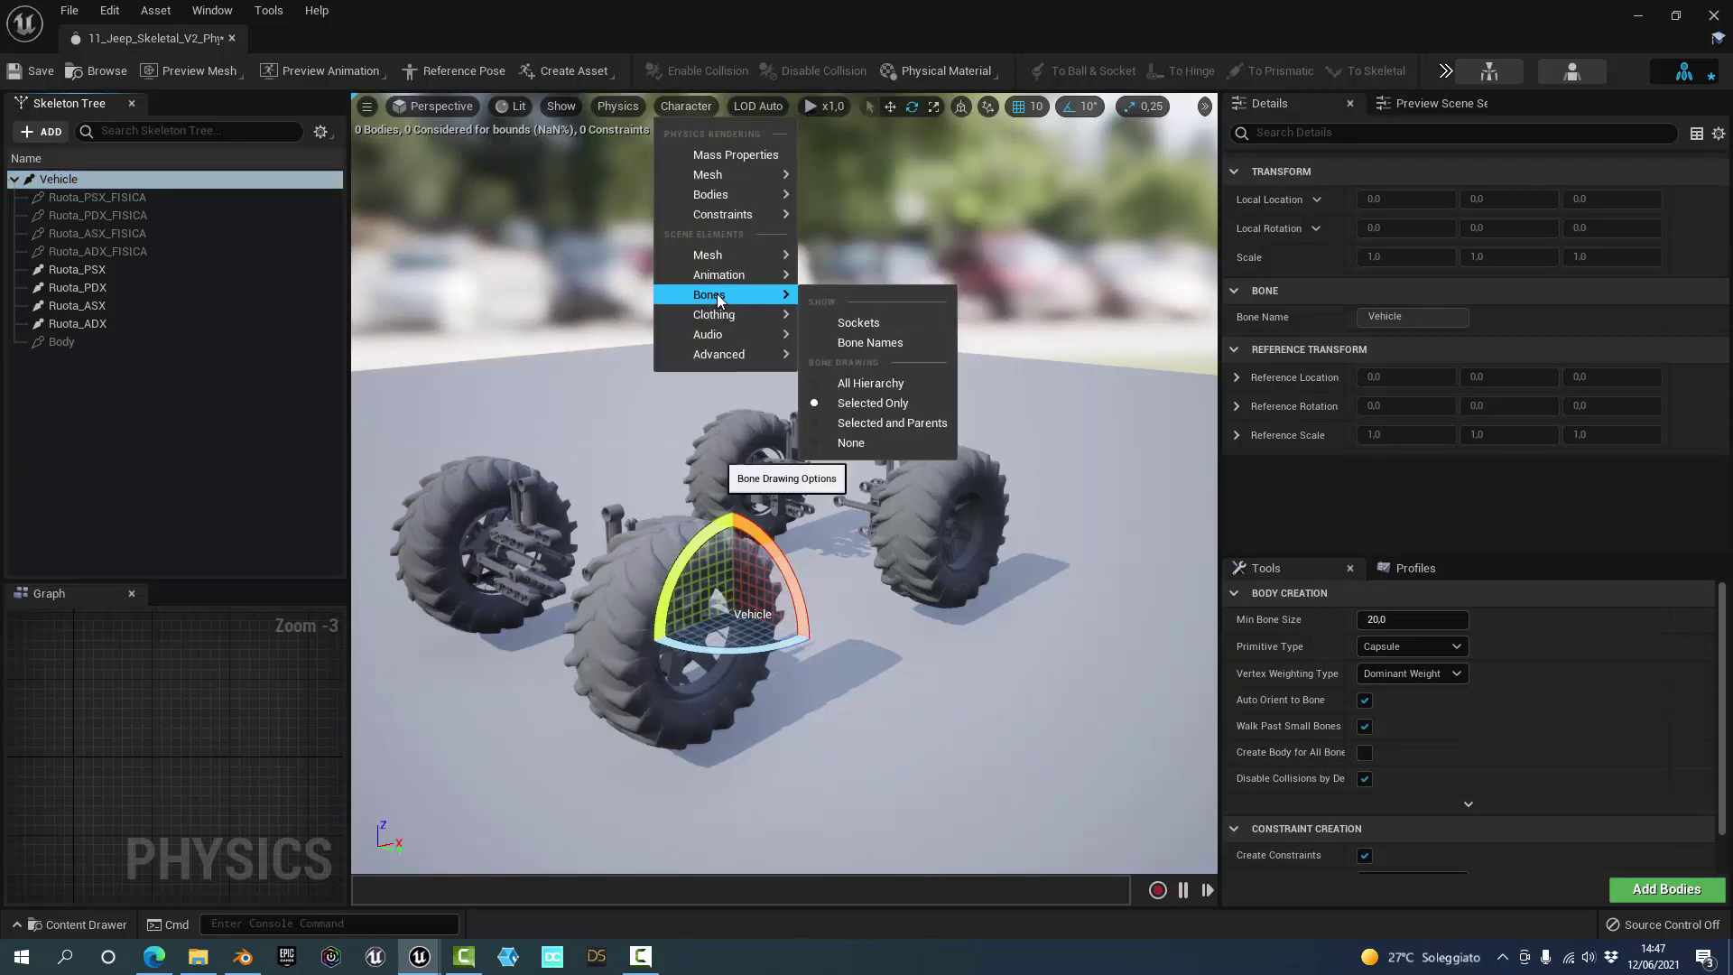
left_click(886, 386)
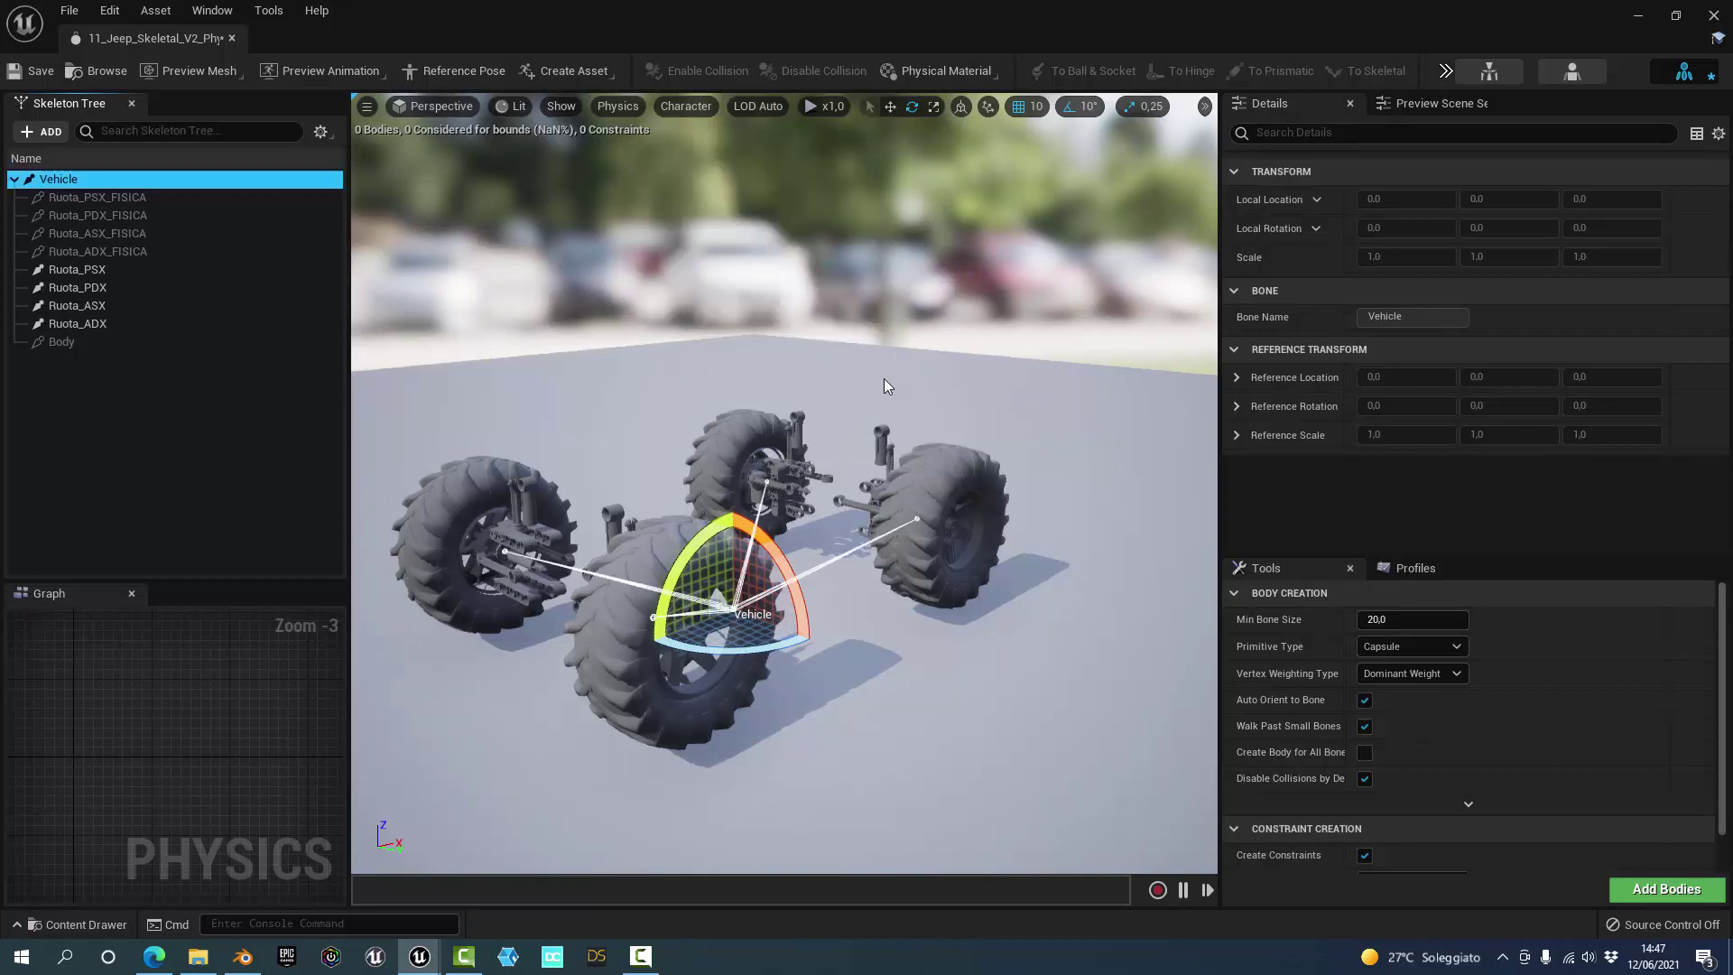
mouse_move(890, 453)
left_mouse_down()
mouse_move(867, 424)
mouse_move(734, 417)
left_mouse_up()
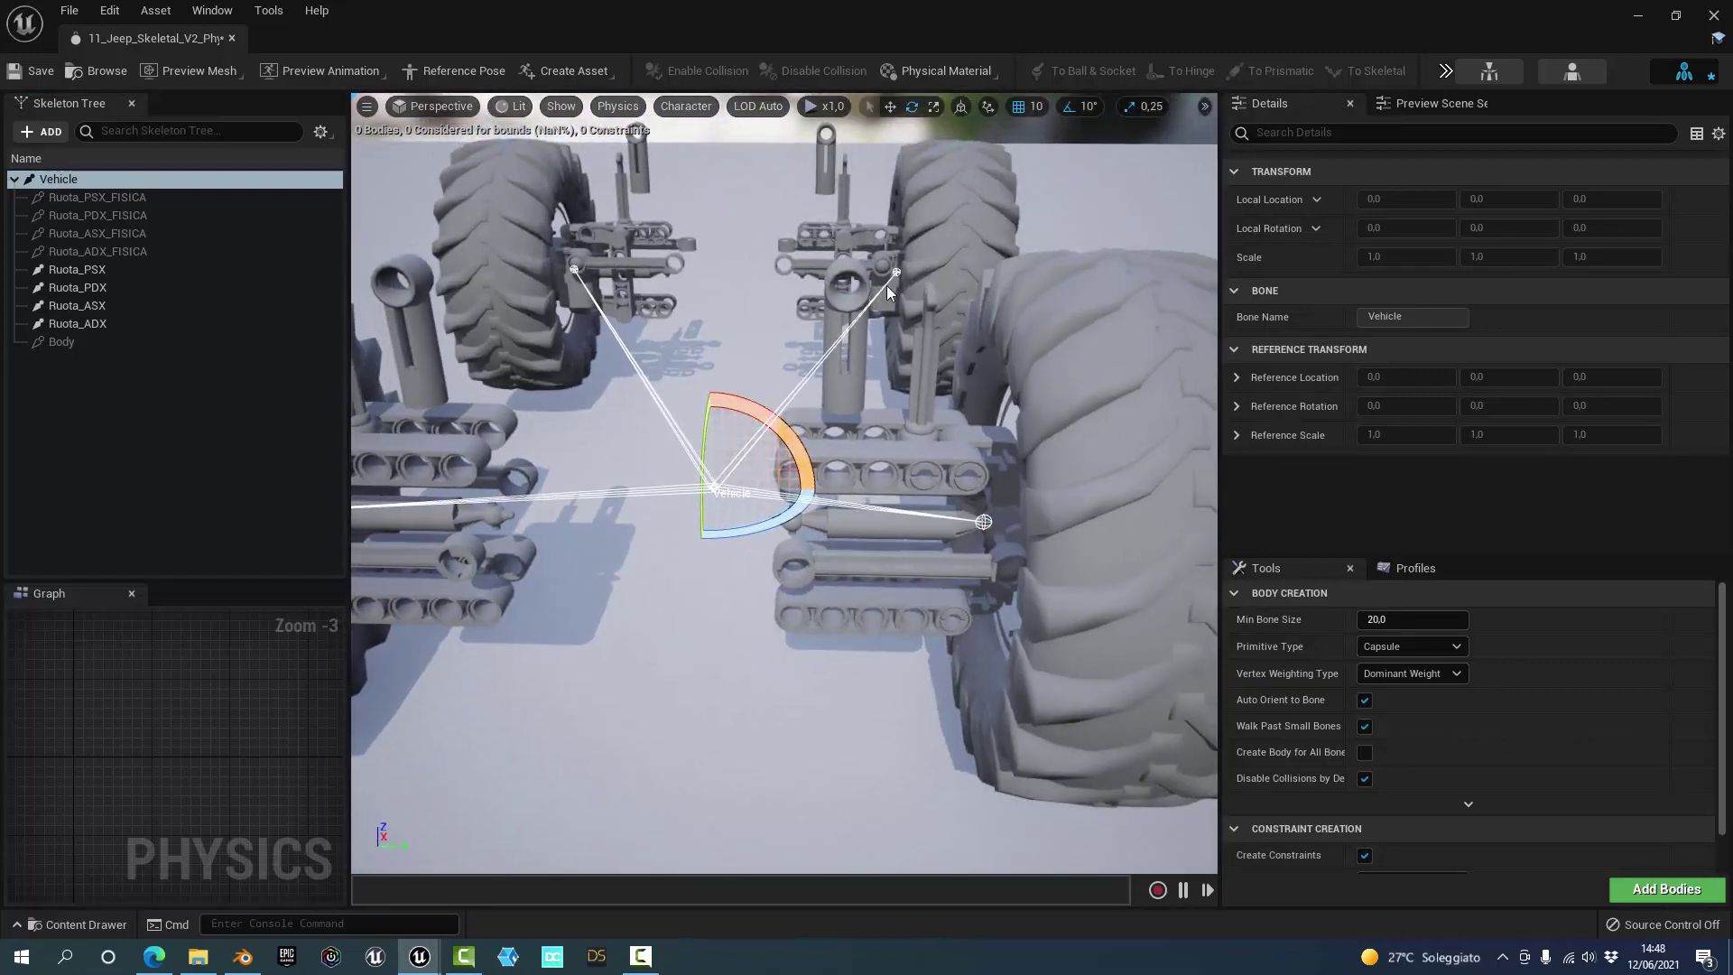
mouse_move(695, 456)
left_mouse_down()
mouse_move(541, 478)
mouse_move(468, 574)
left_mouse_up()
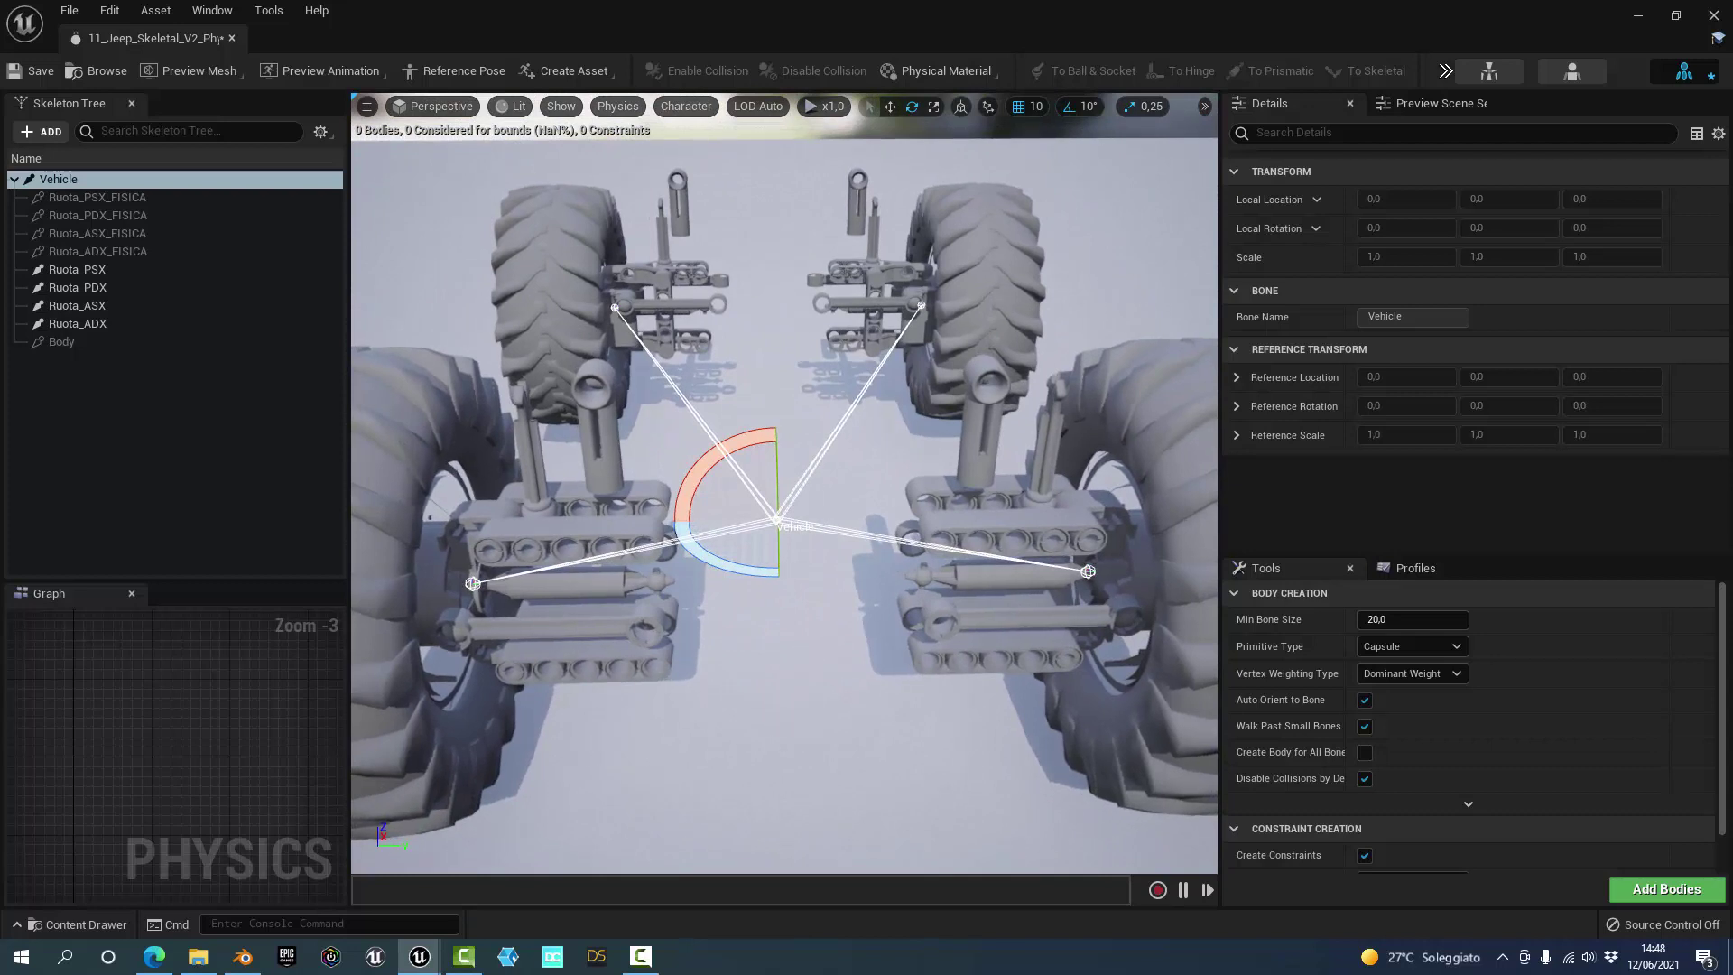
left_click(474, 578)
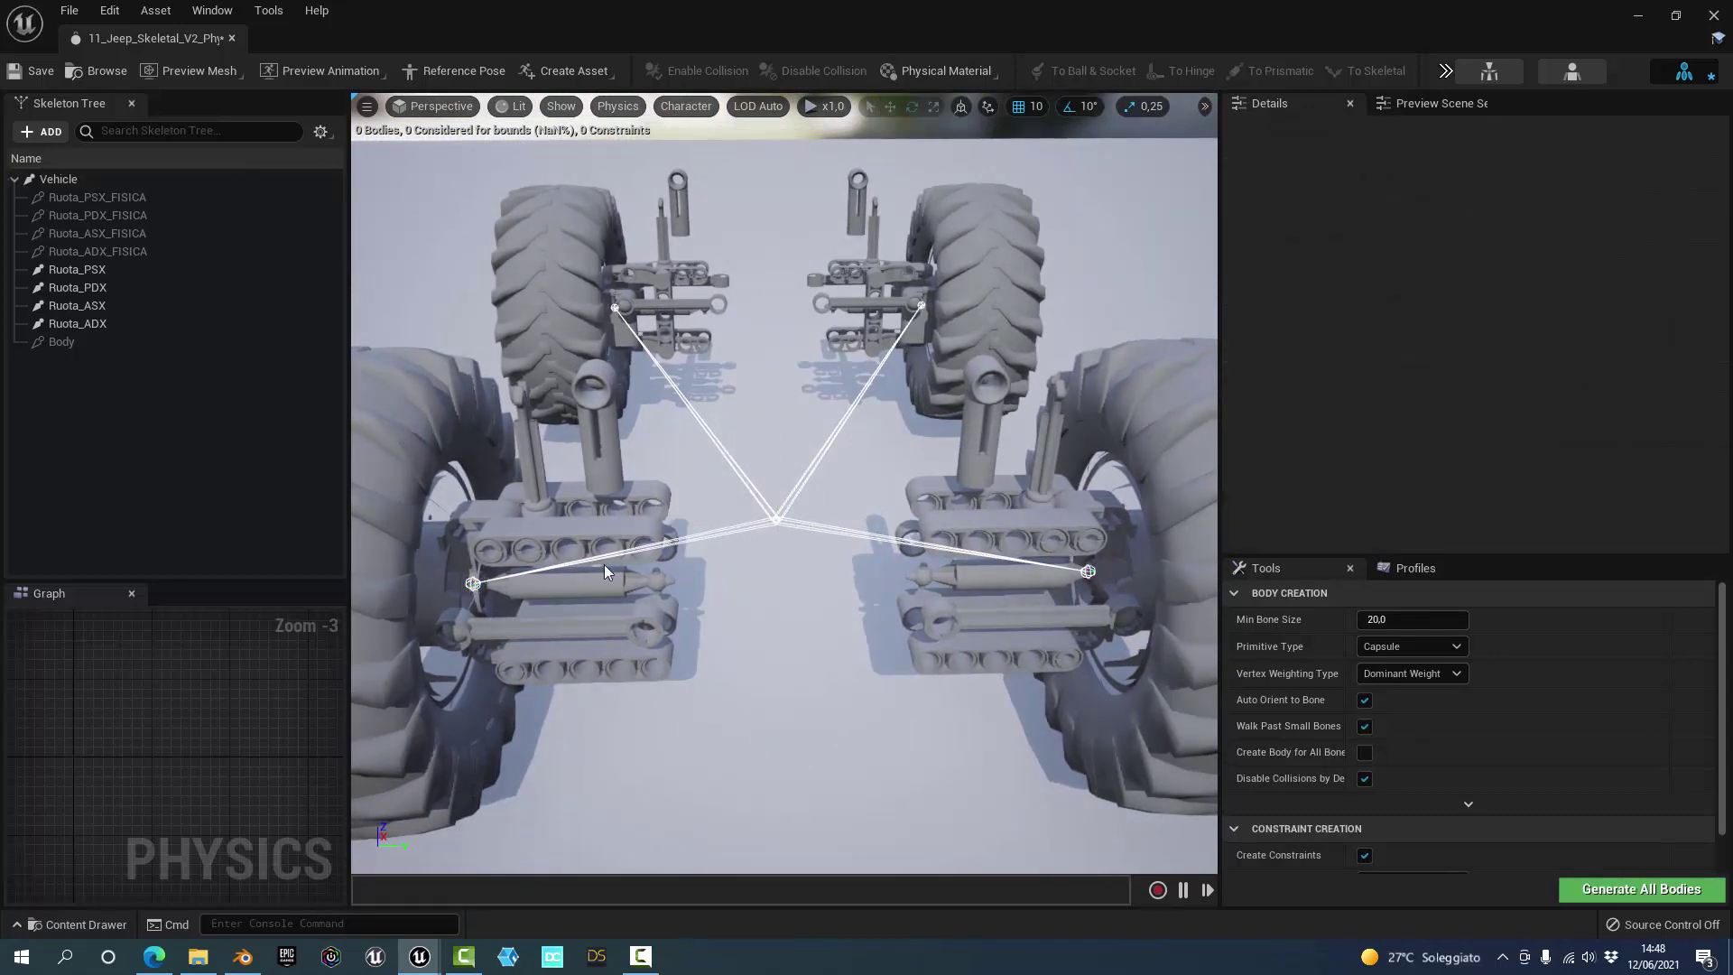
mouse_move(740, 522)
left_mouse_down()
mouse_move(631, 407)
mouse_move(686, 388)
mouse_move(735, 524)
left_mouse_up()
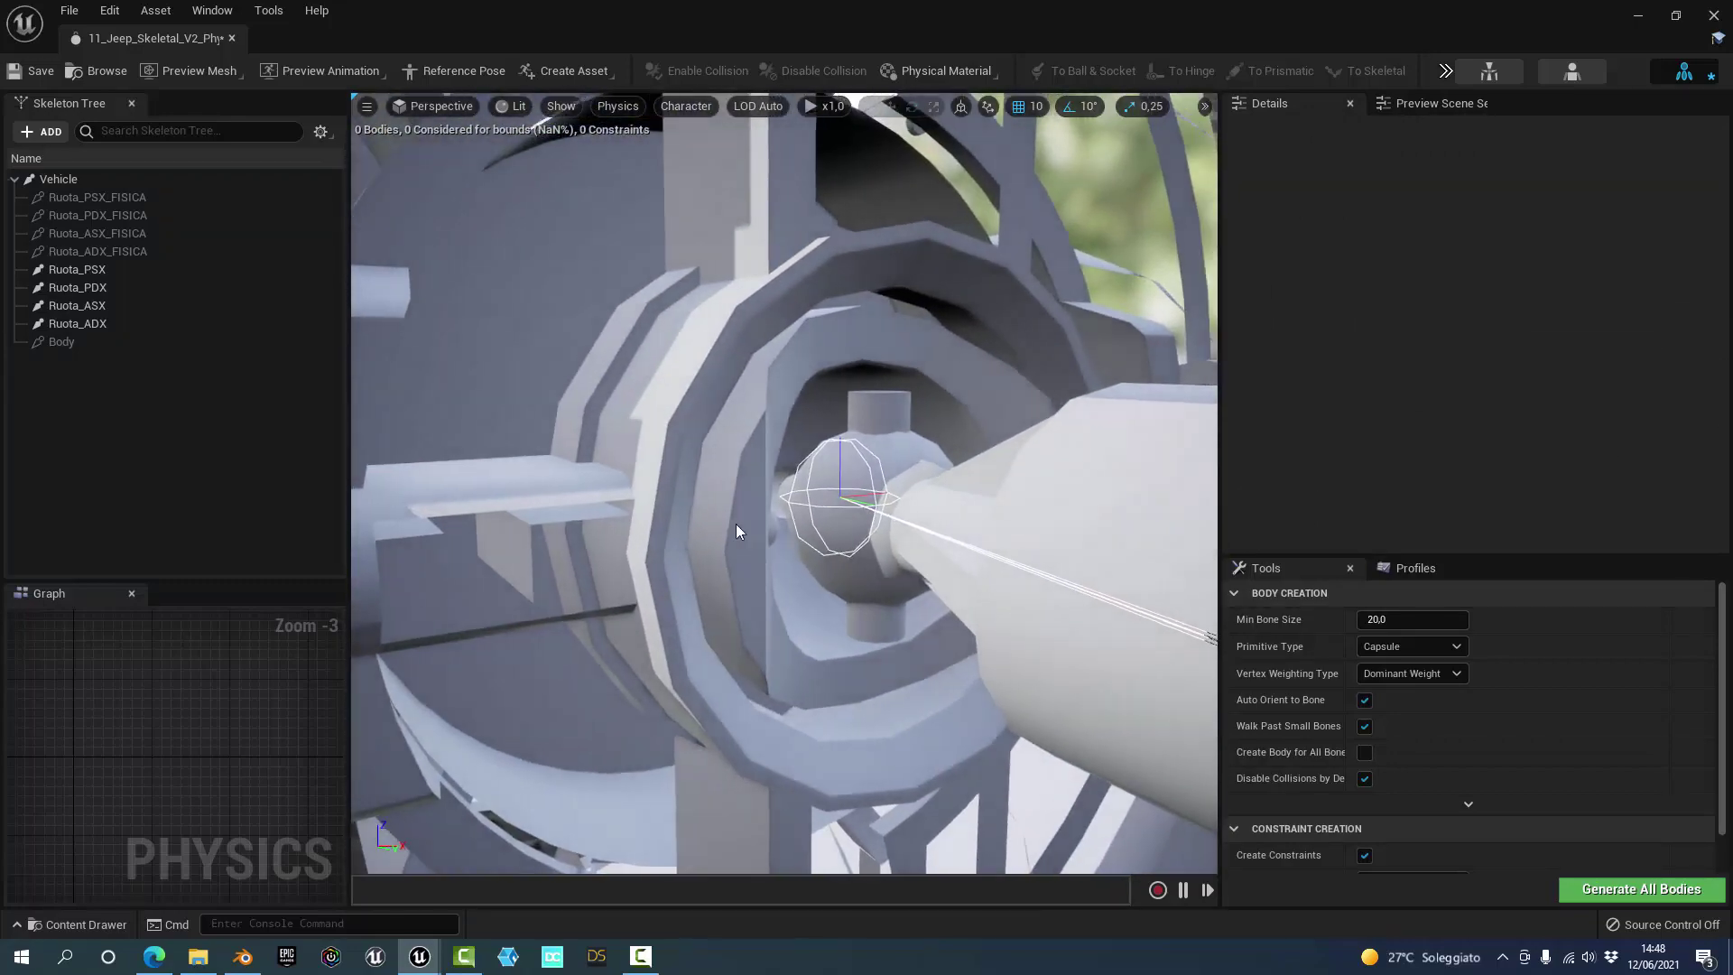
left_click(99, 199)
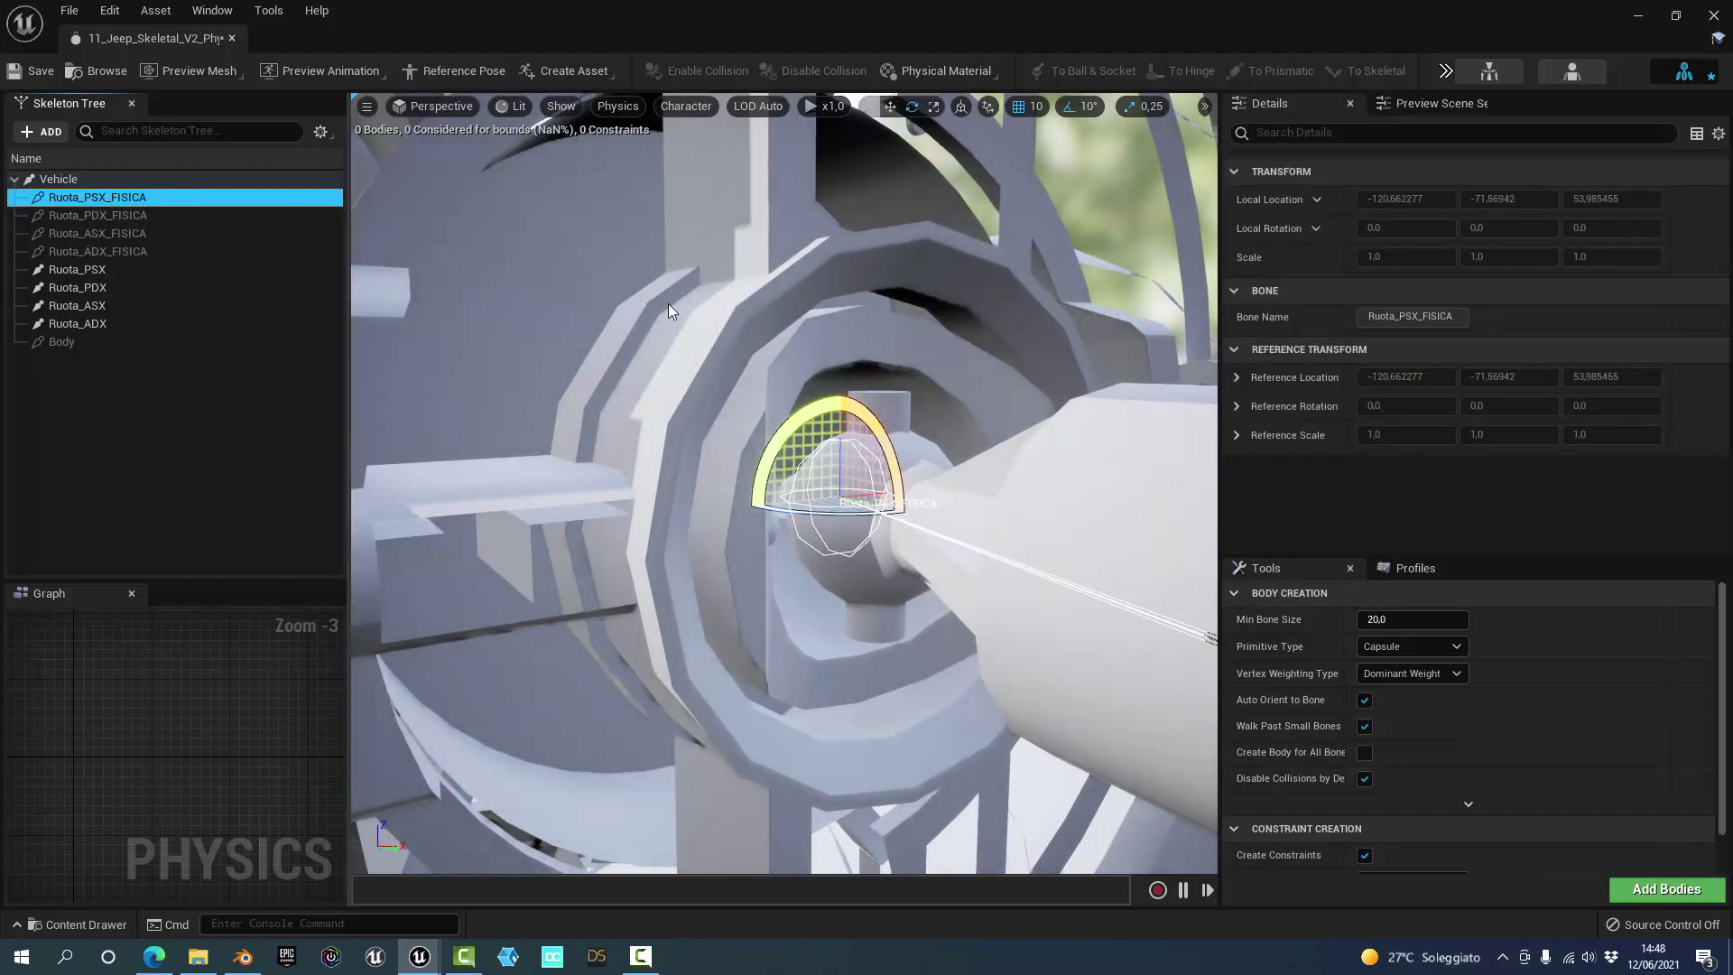
mouse_move(667, 303)
left_mouse_down()
mouse_move(654, 280)
mouse_move(727, 325)
mouse_move(686, 388)
mouse_move(668, 361)
mouse_move(594, 415)
left_mouse_up()
key("w")
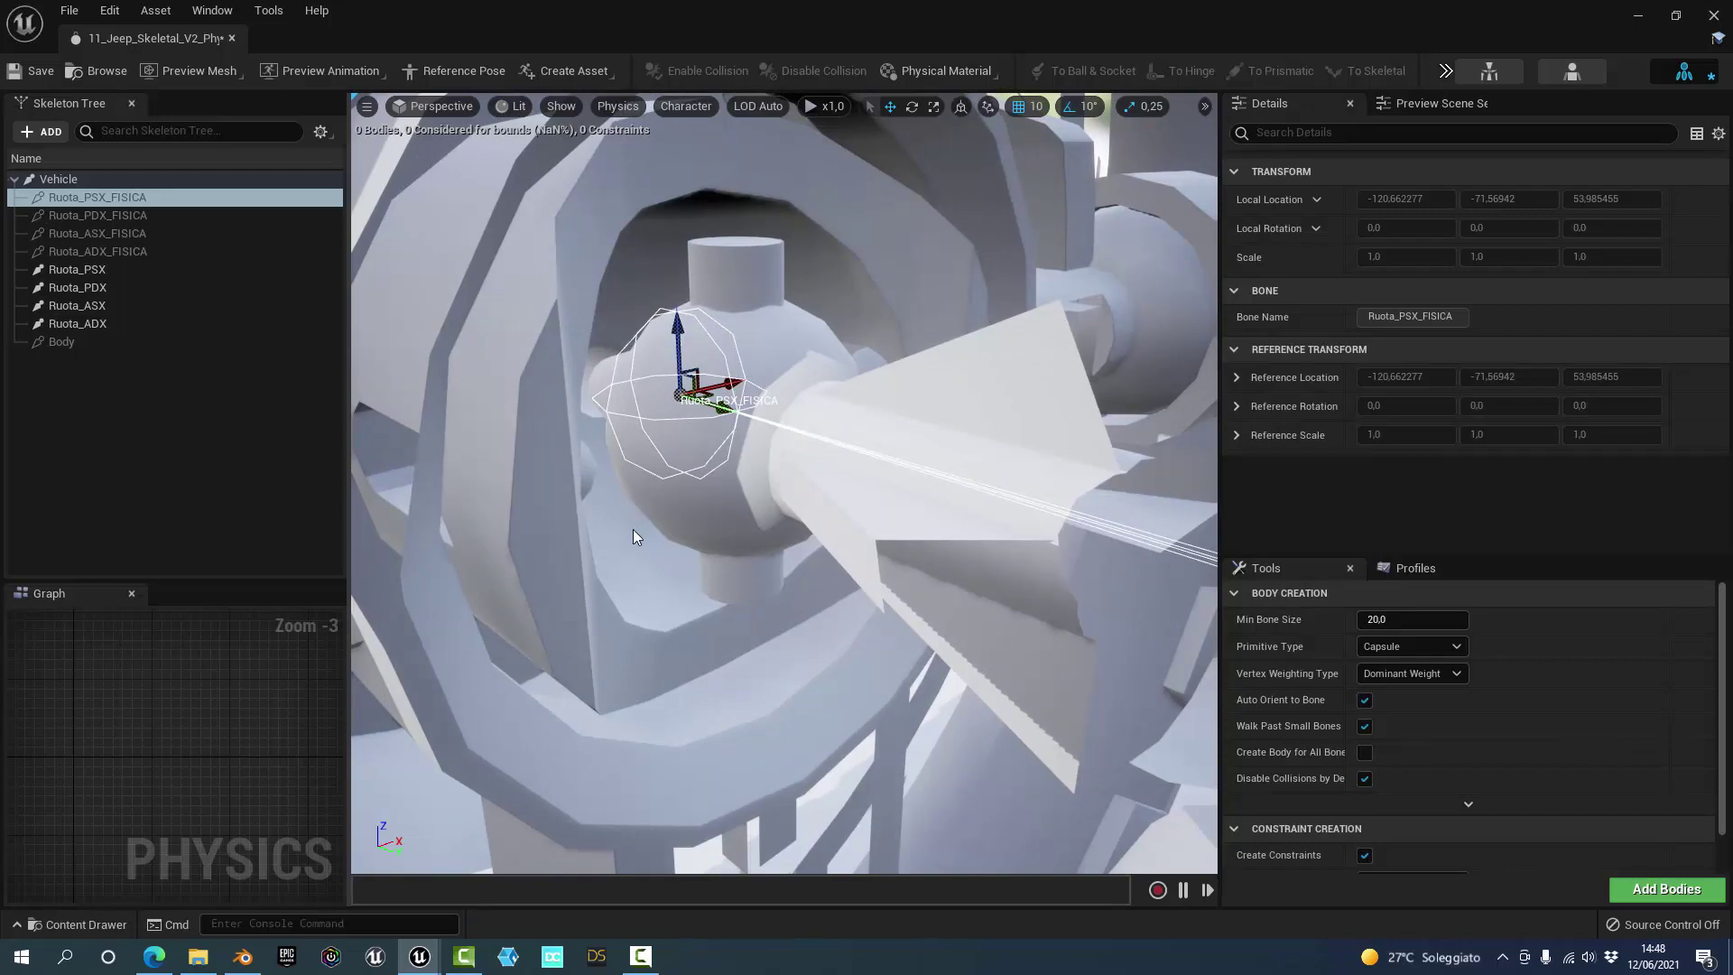
left_click_drag(631, 529, 631, 632)
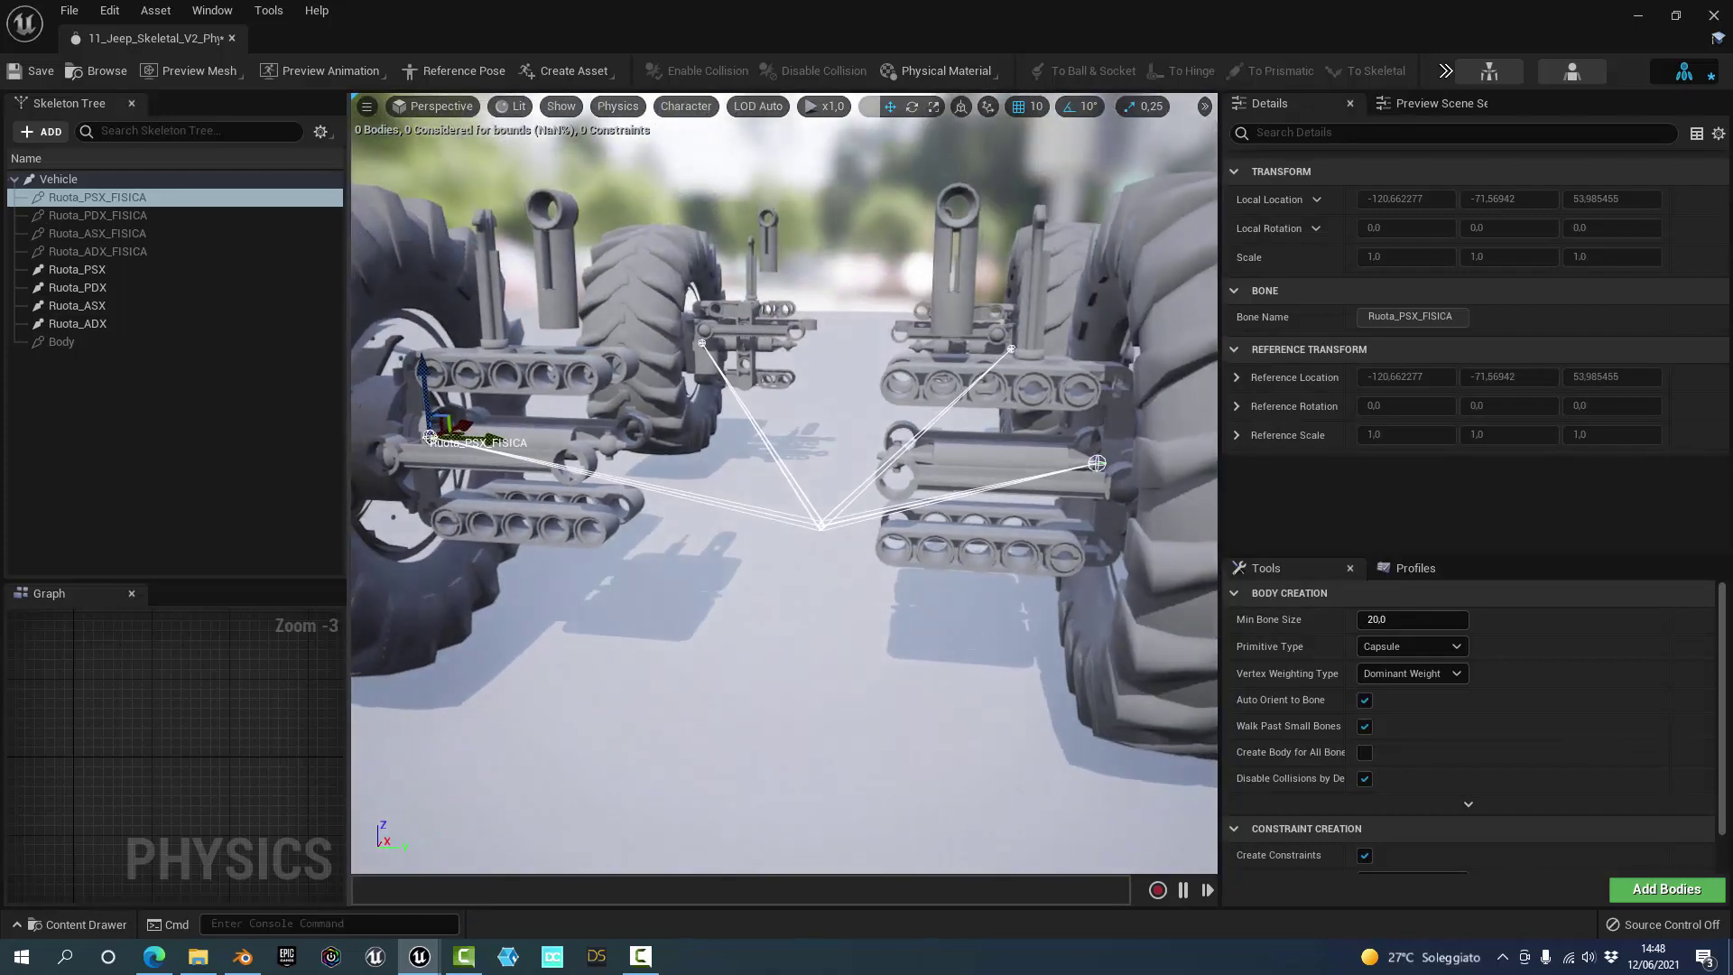
mouse_move(631, 632)
left_mouse_down()
mouse_move(631, 704)
mouse_move(577, 722)
left_mouse_up()
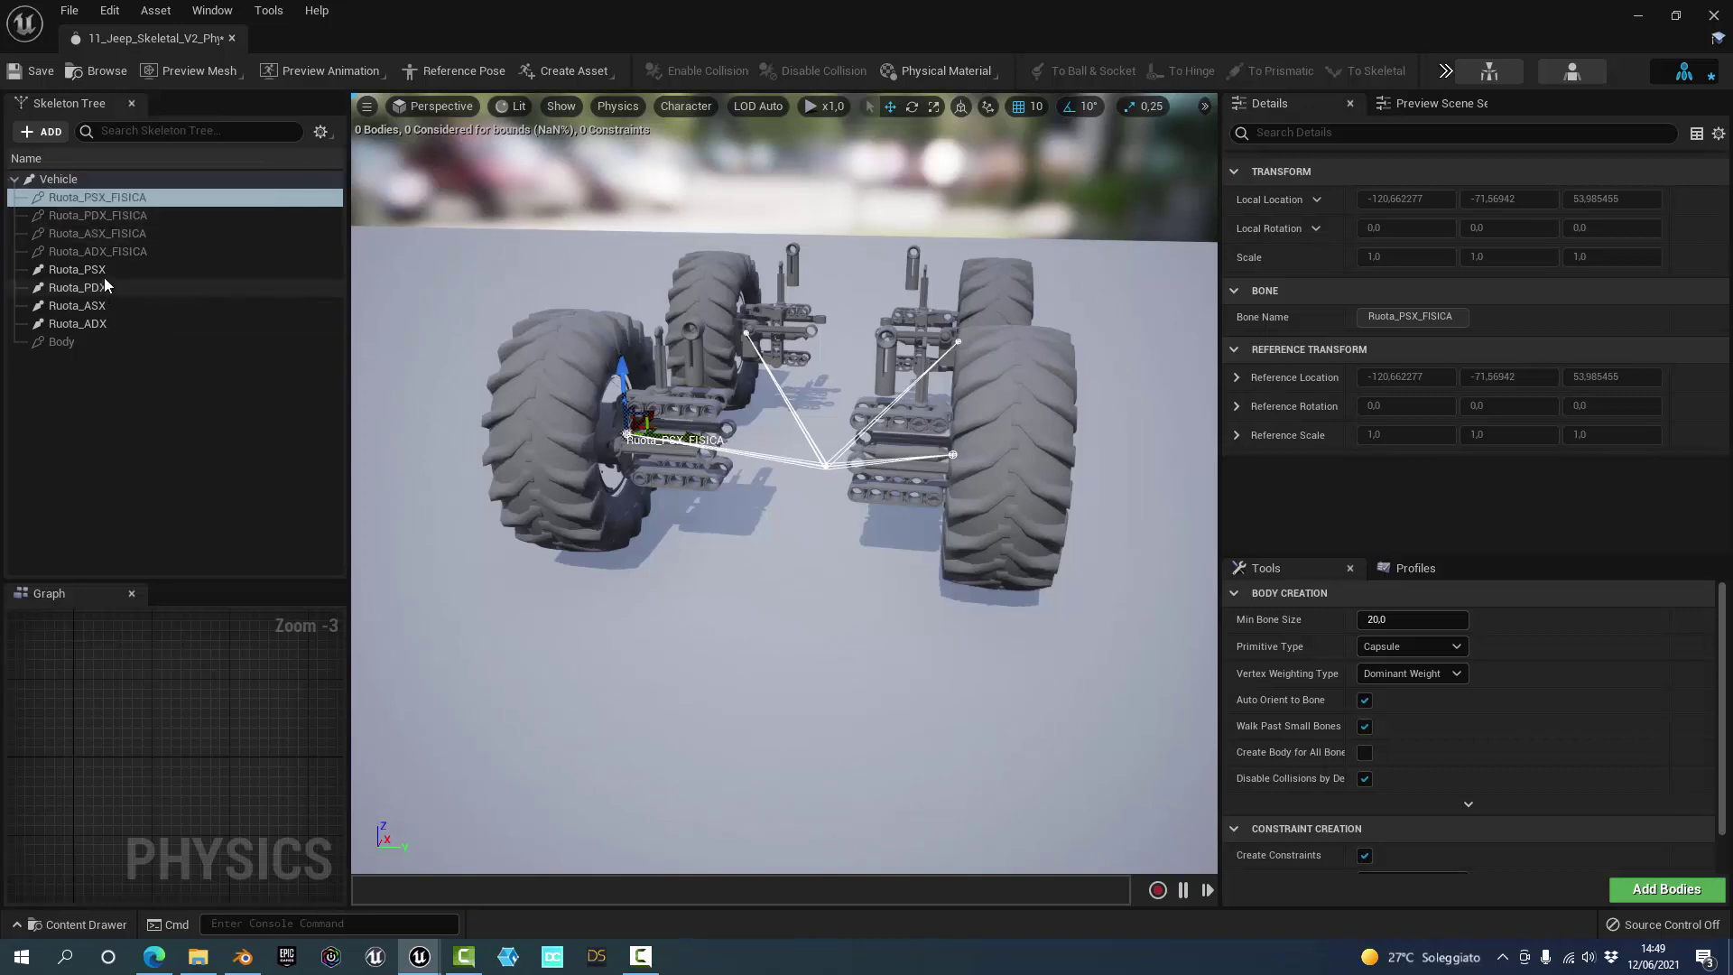
- Select Ruota_PSX_FISICA, then Shift-click Ruota_ADX_FISICA to select all four FISICA bones
left_click(105, 271)
left_click(133, 199)
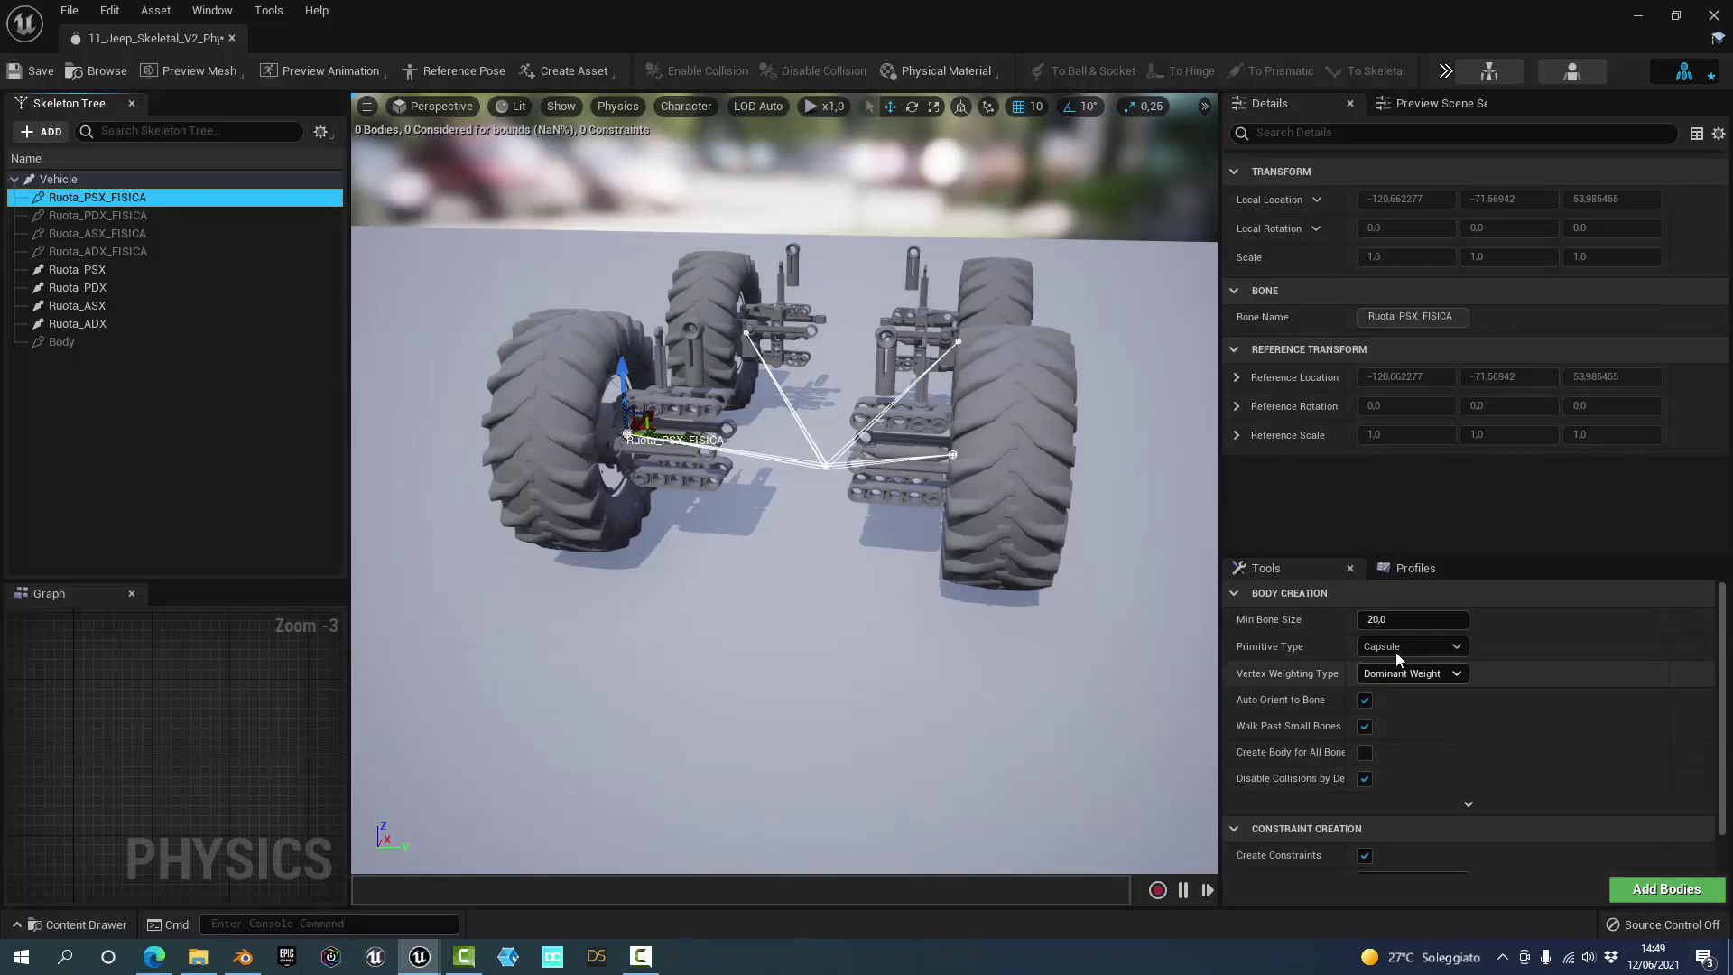
scroll(1390, 676, "down", 1)
scroll(1413, 761, "up", 1)
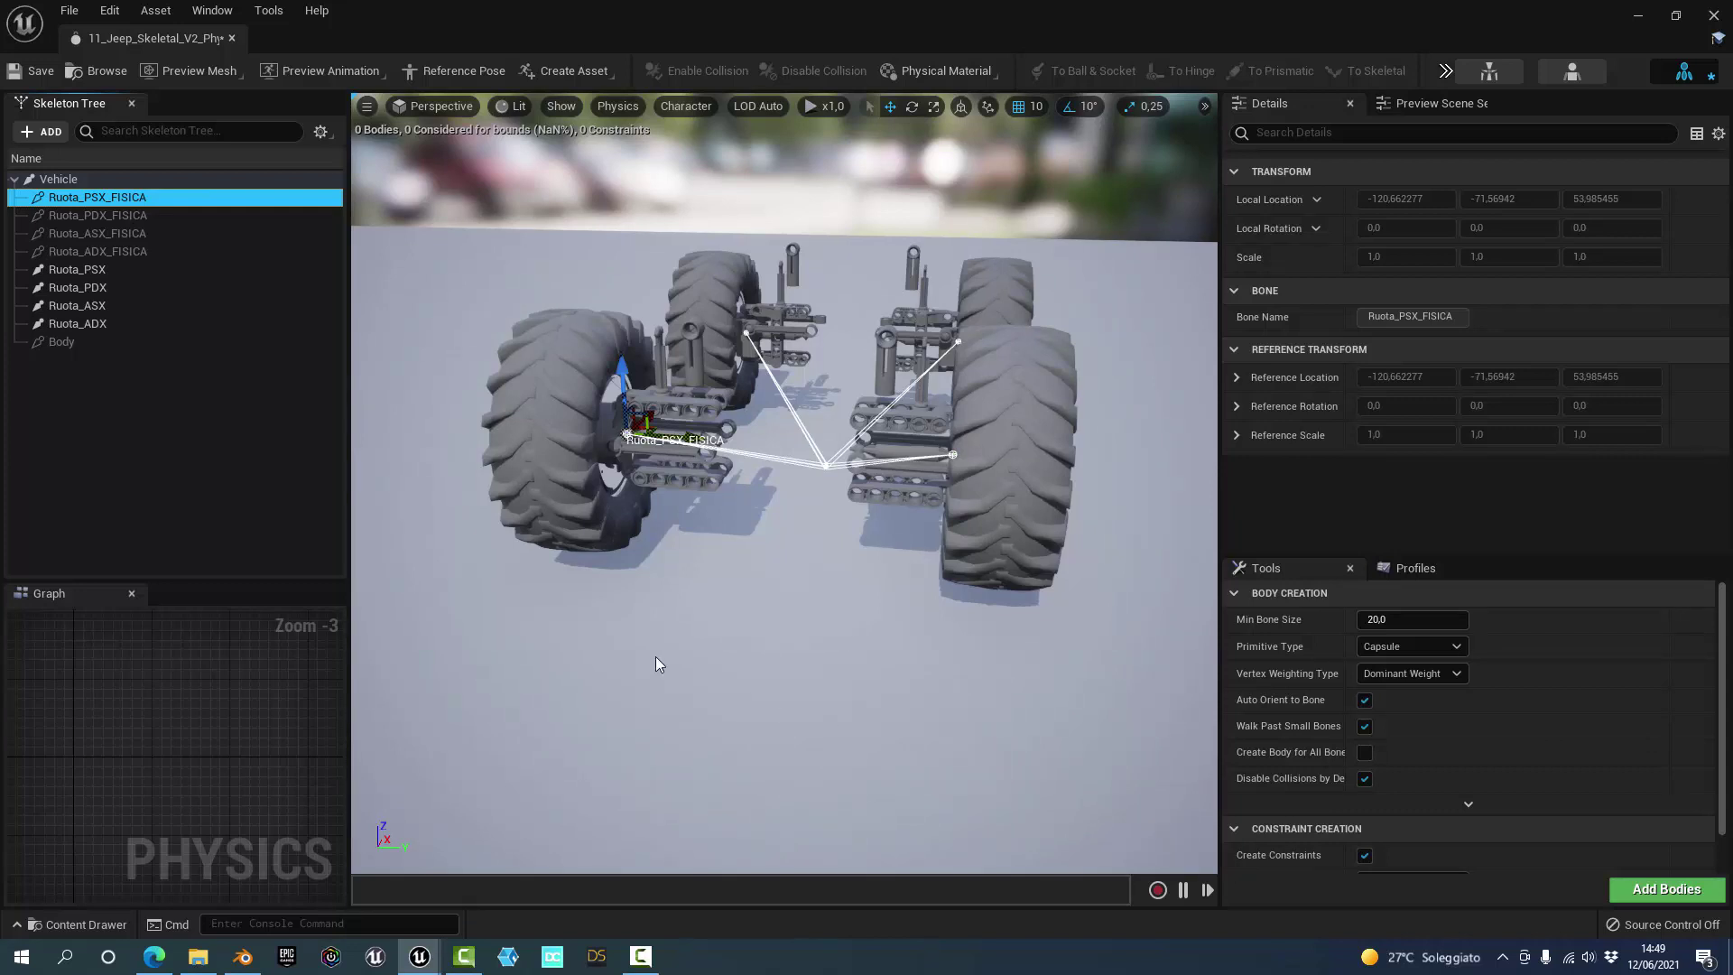
left_click(105, 250, "shift")
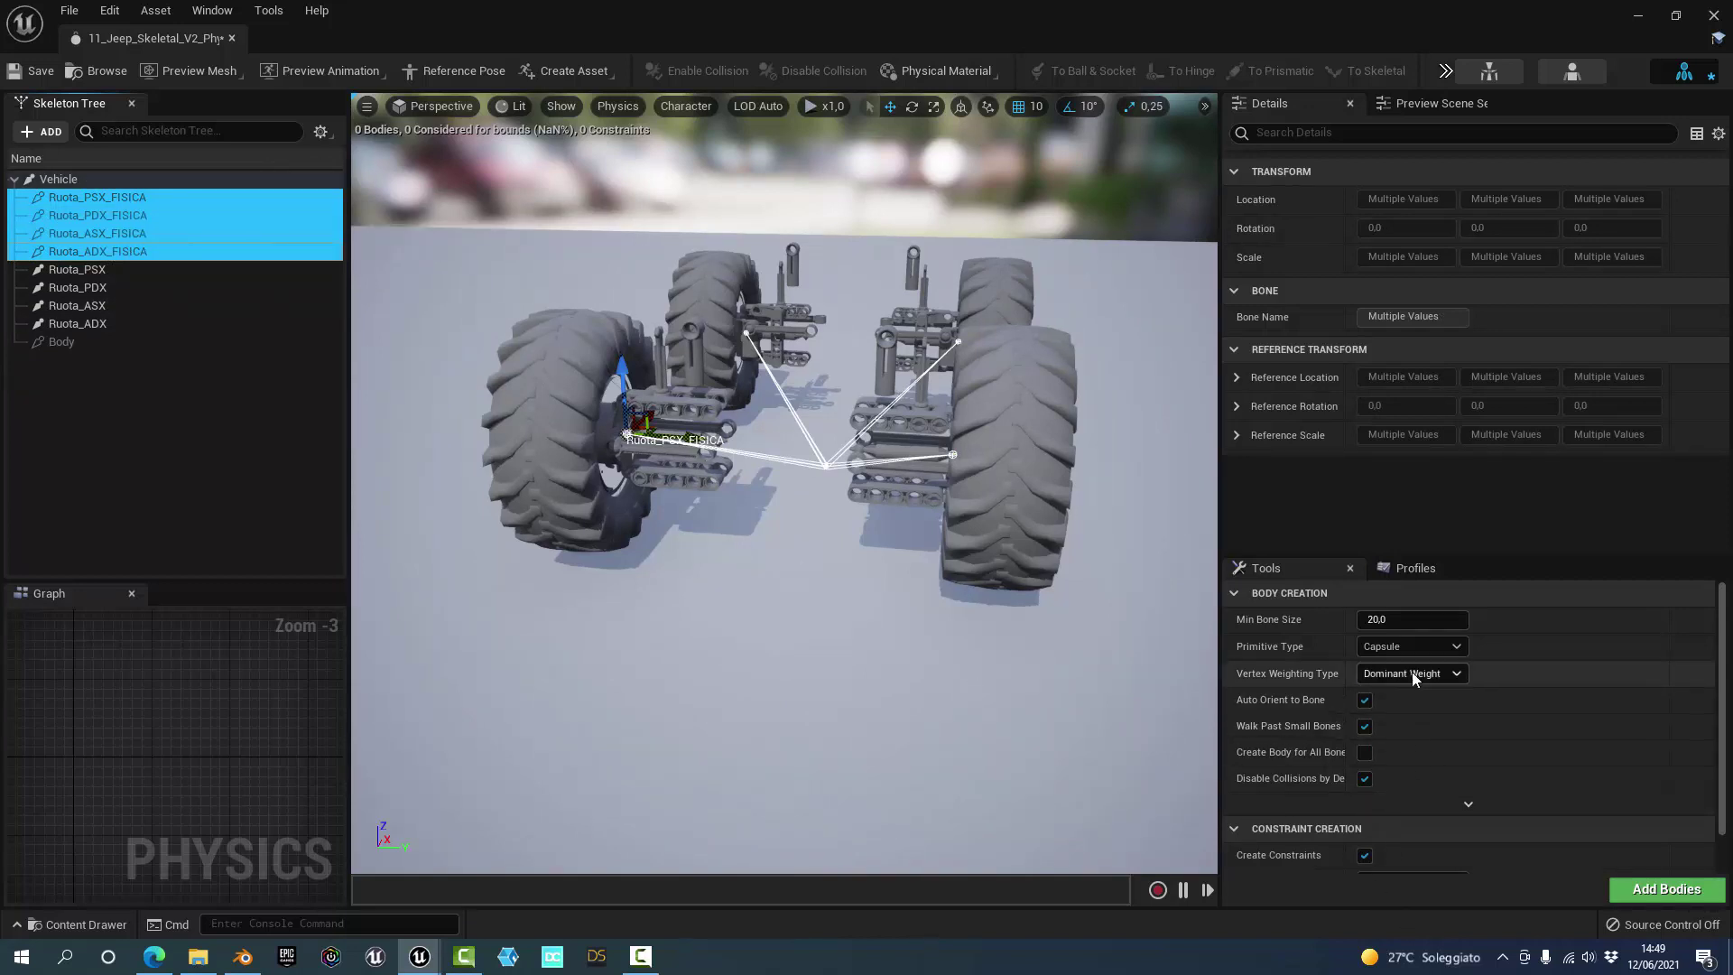
- Create sphere-shaped physics bodies on the four FISICA wheel bones with Add Bodies
left_click(1415, 647)
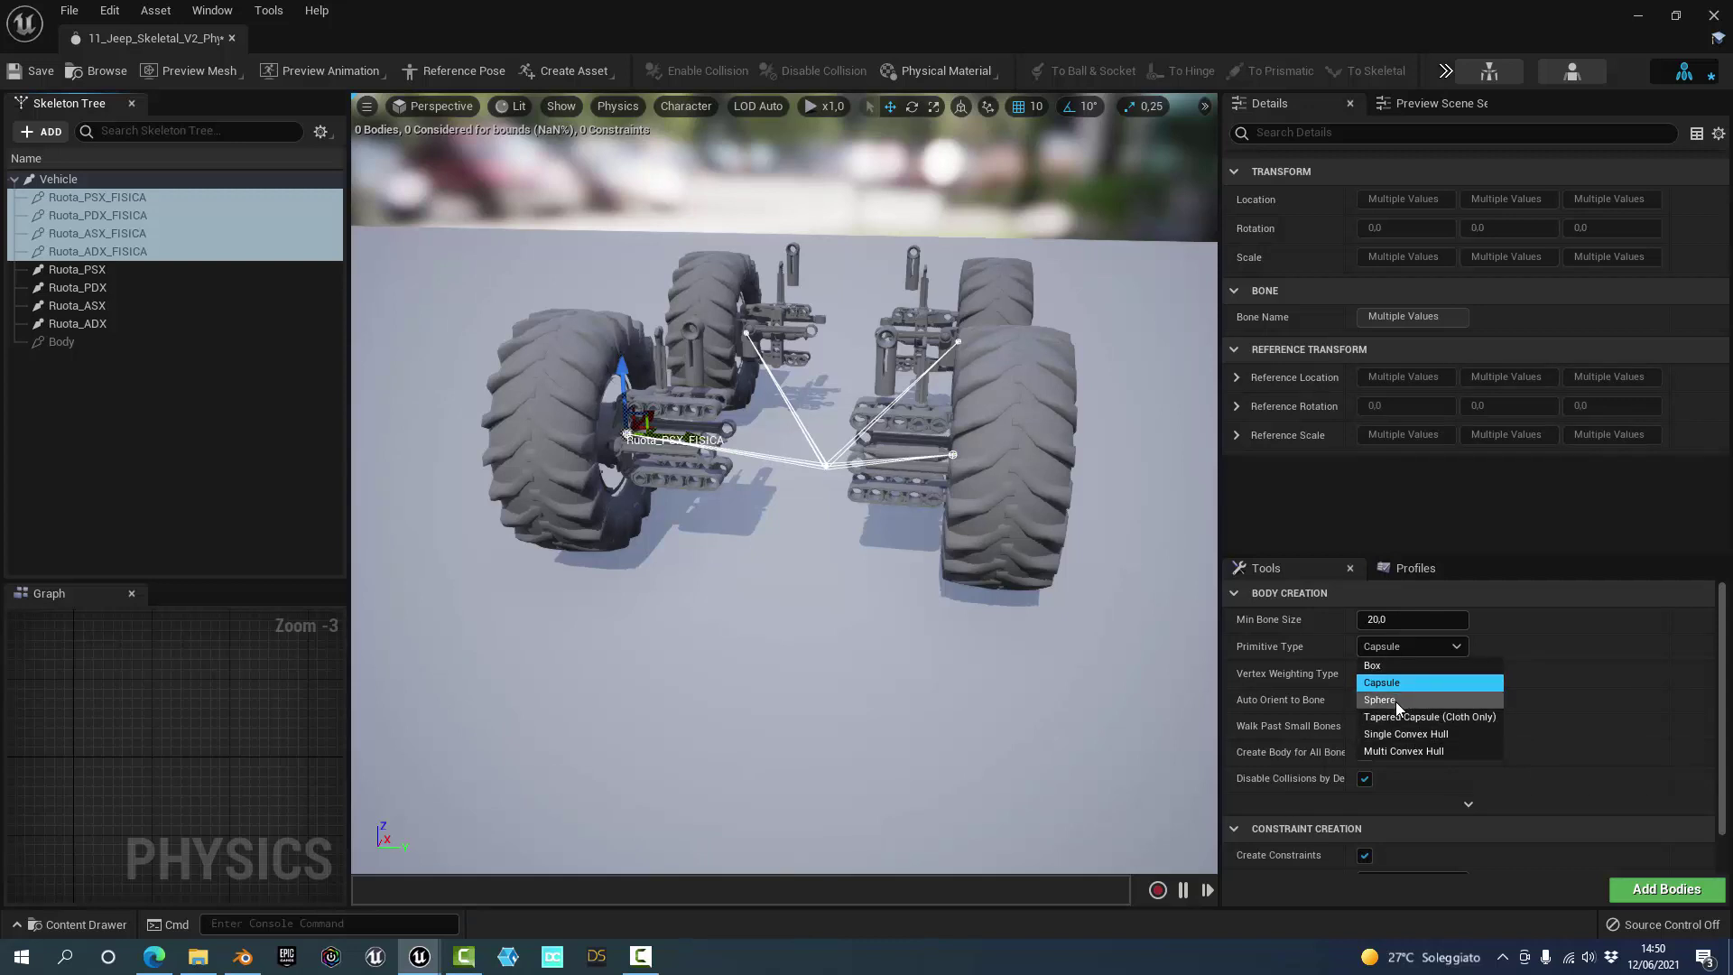
left_click(1388, 702)
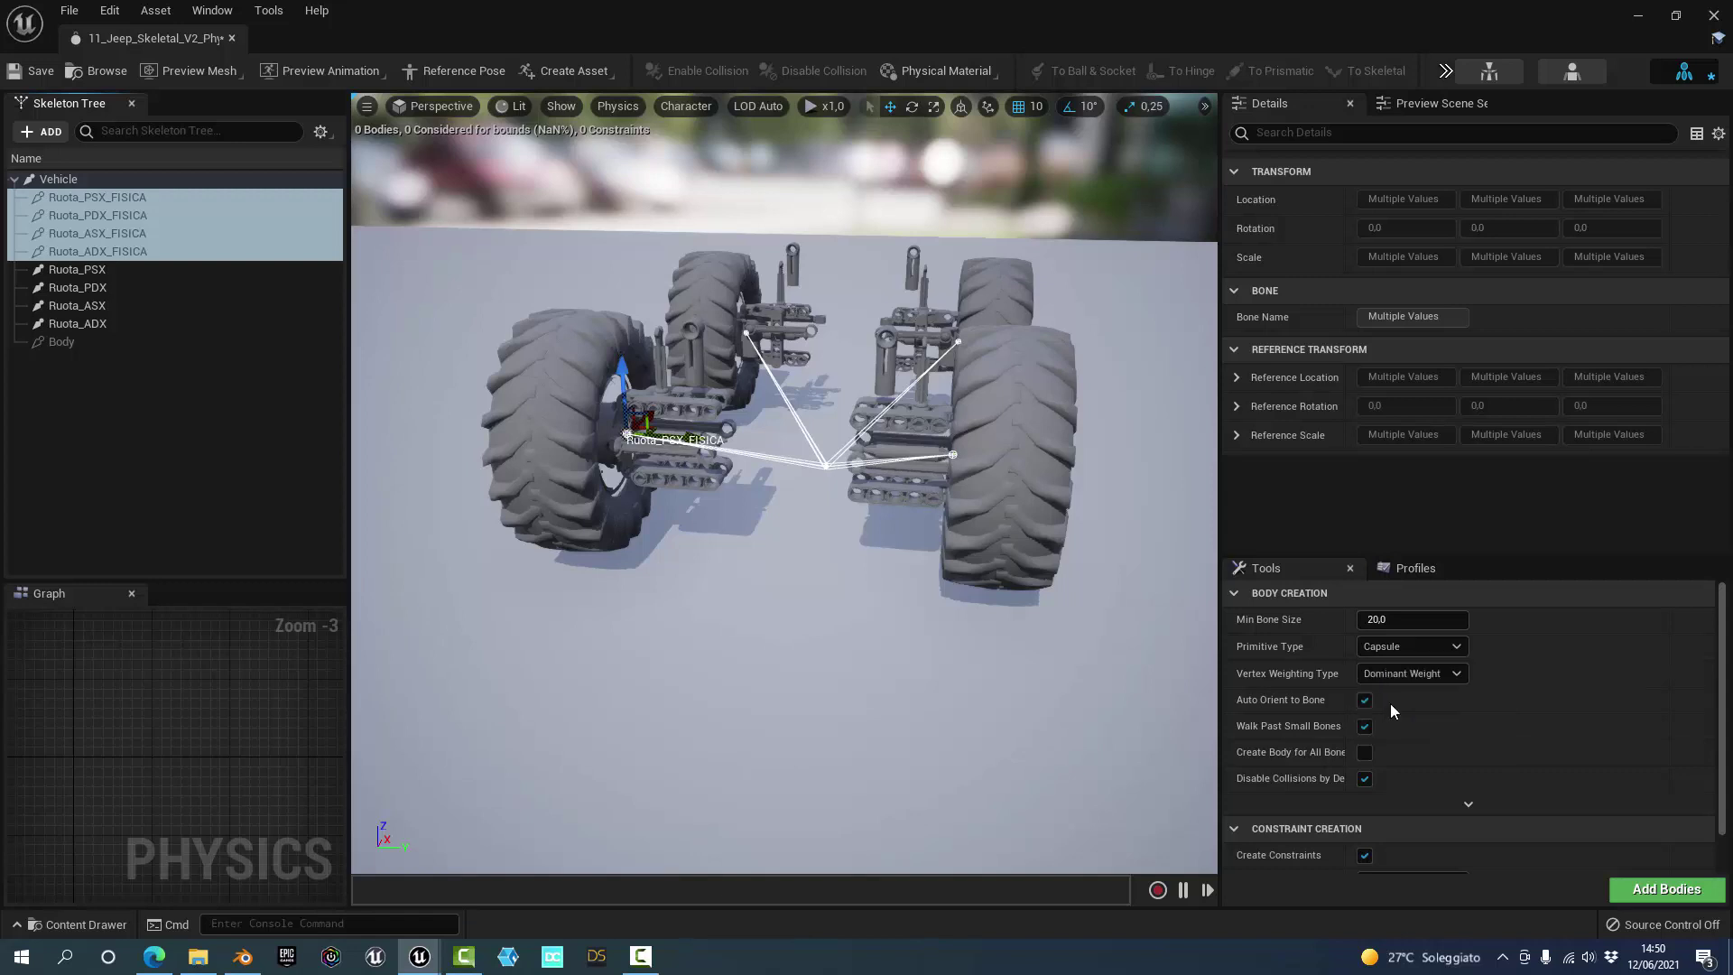
left_click(1642, 887)
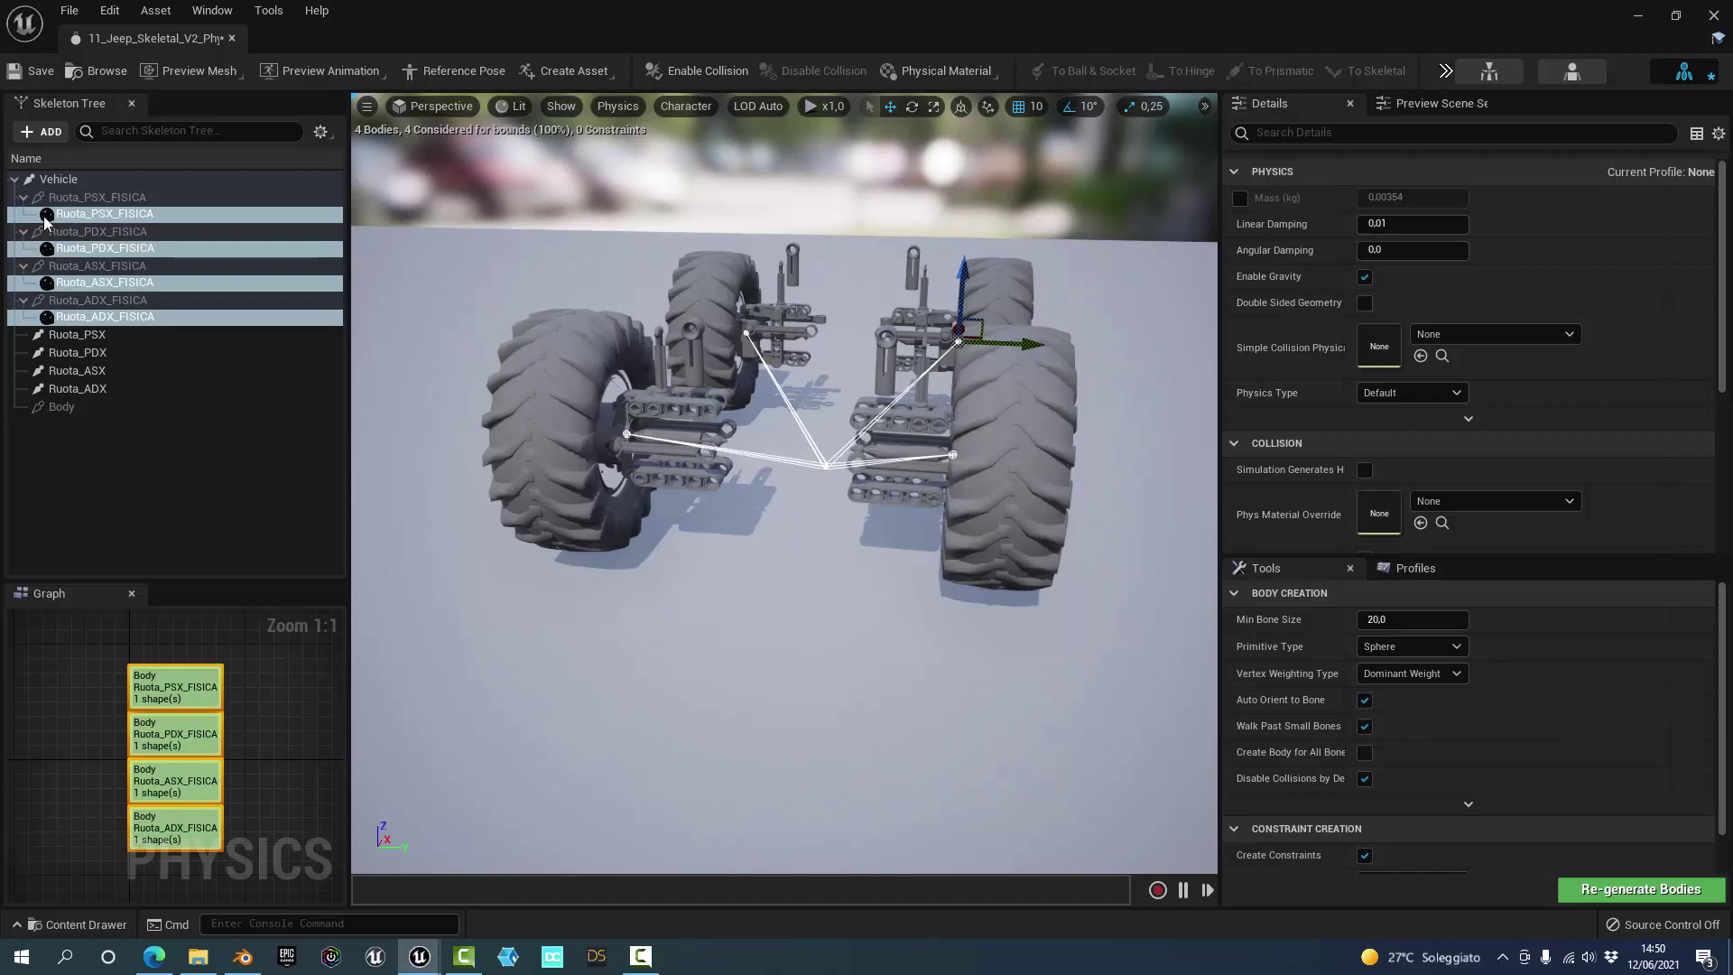
- Zoom in on a wheel hub and scale up the selected wheel collision spheres
right_click_drag(817, 421, 880, 418)
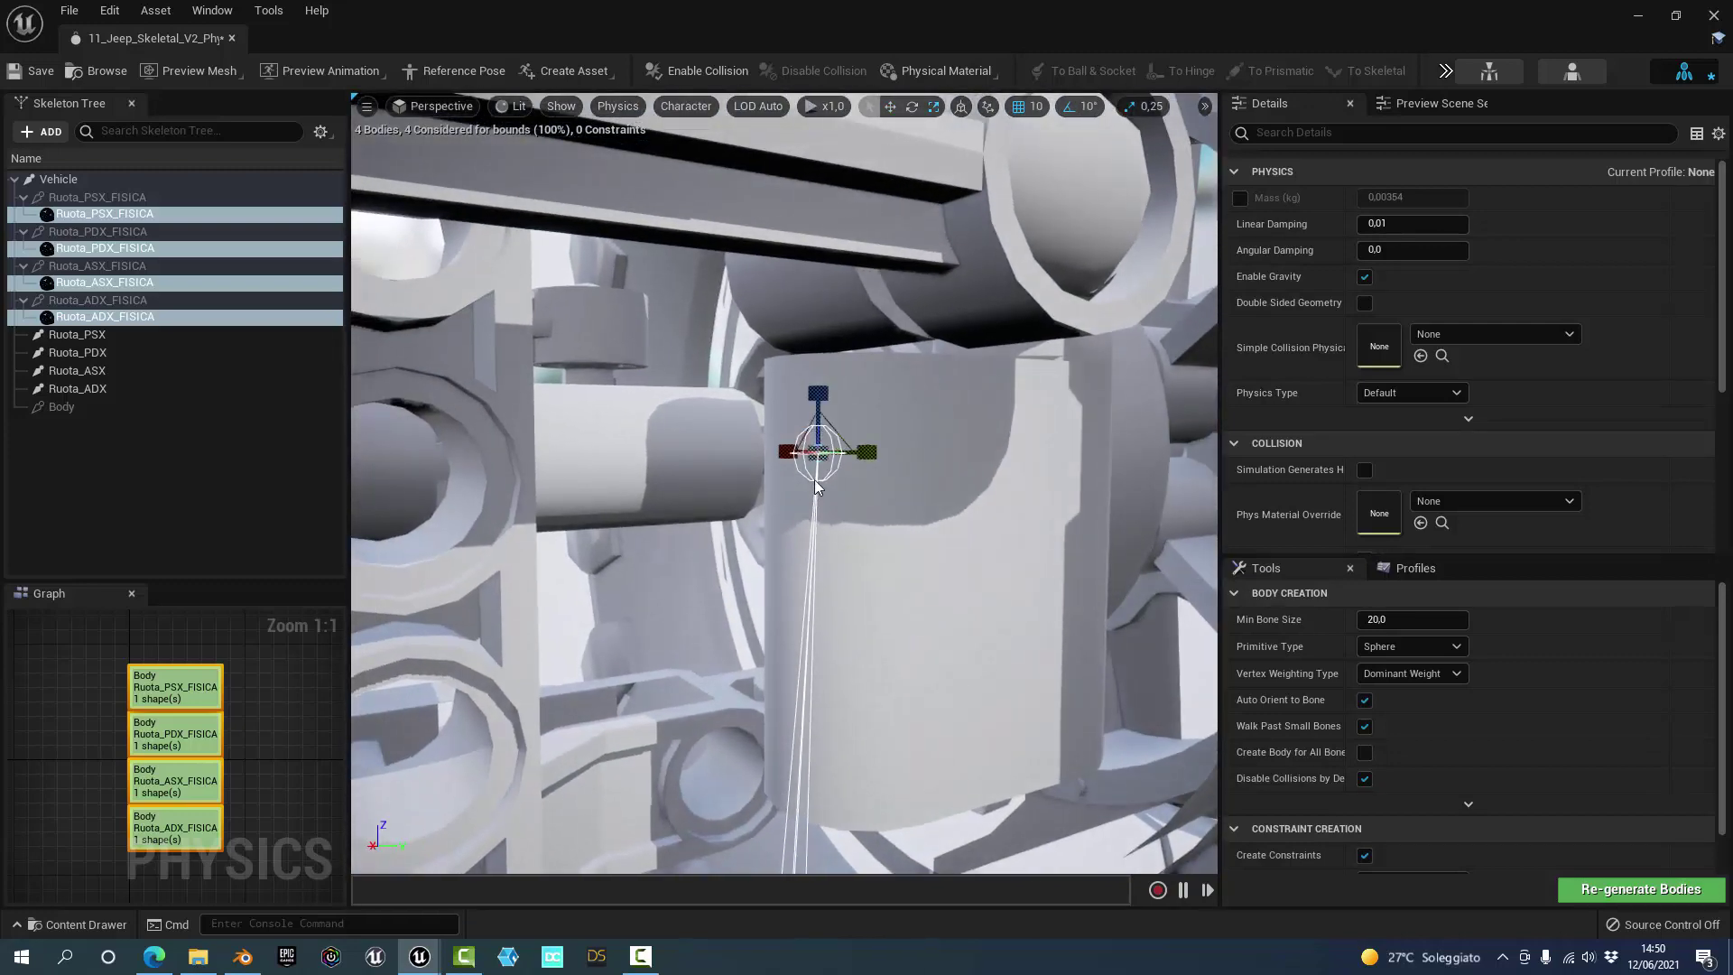
right_click_drag(903, 481, 902, 481)
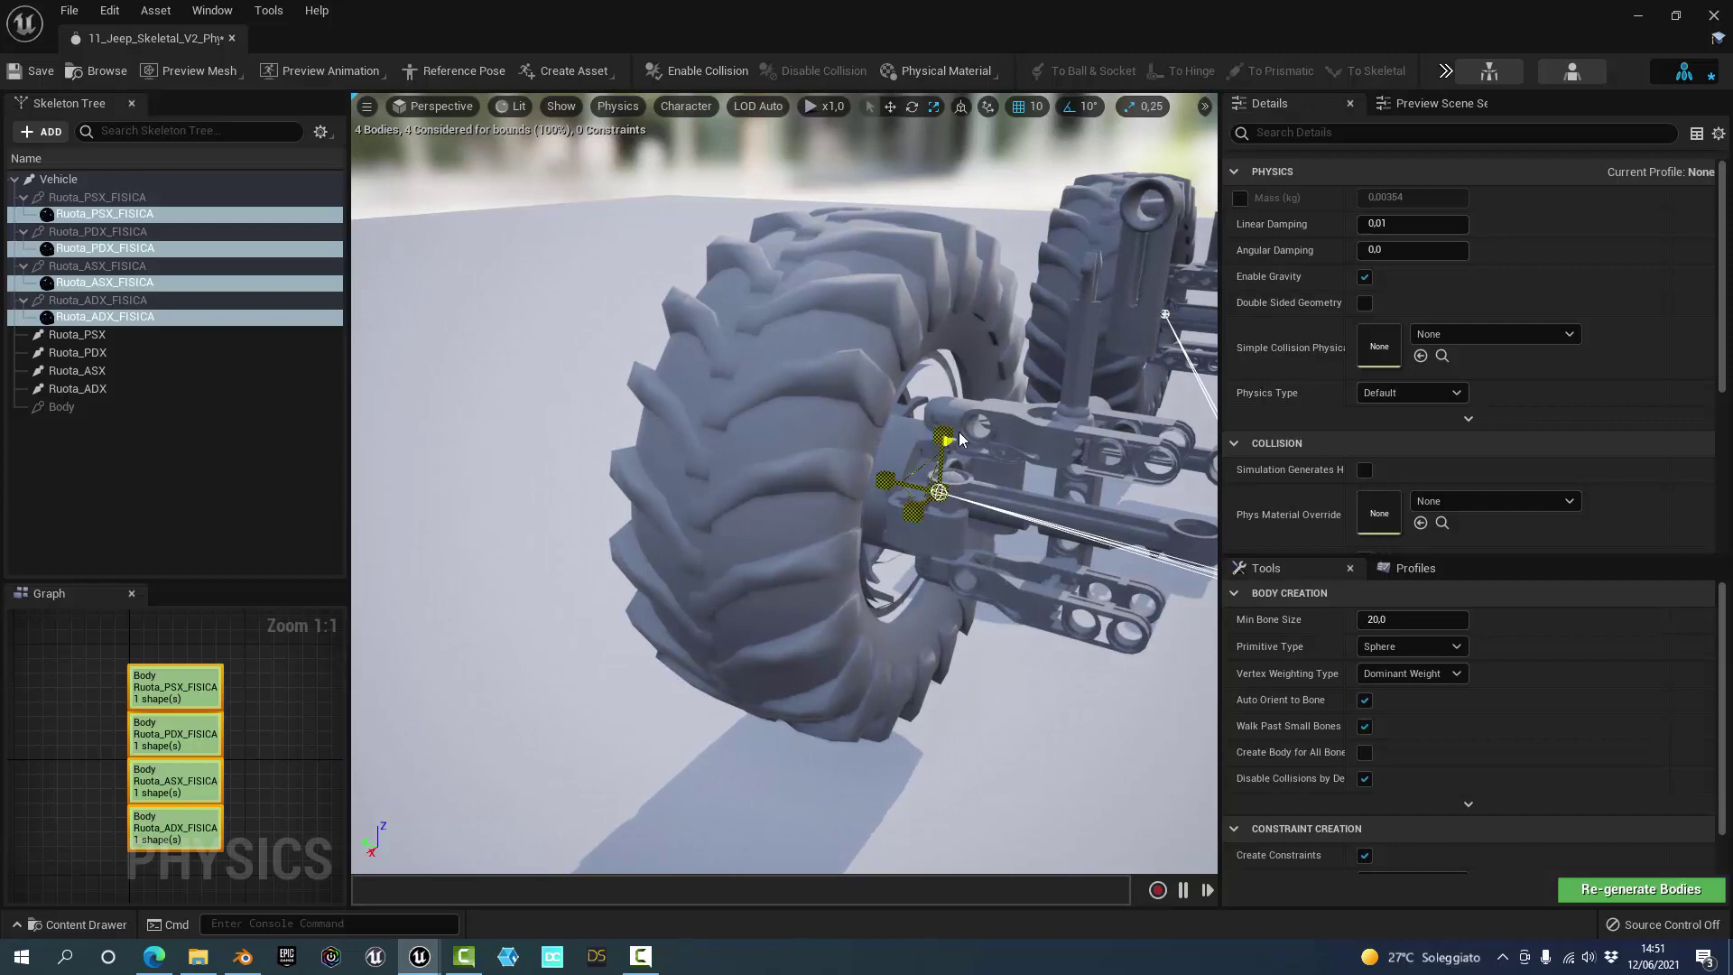
scroll(665, 625, "up", 3)
scroll(713, 622, "up", 3)
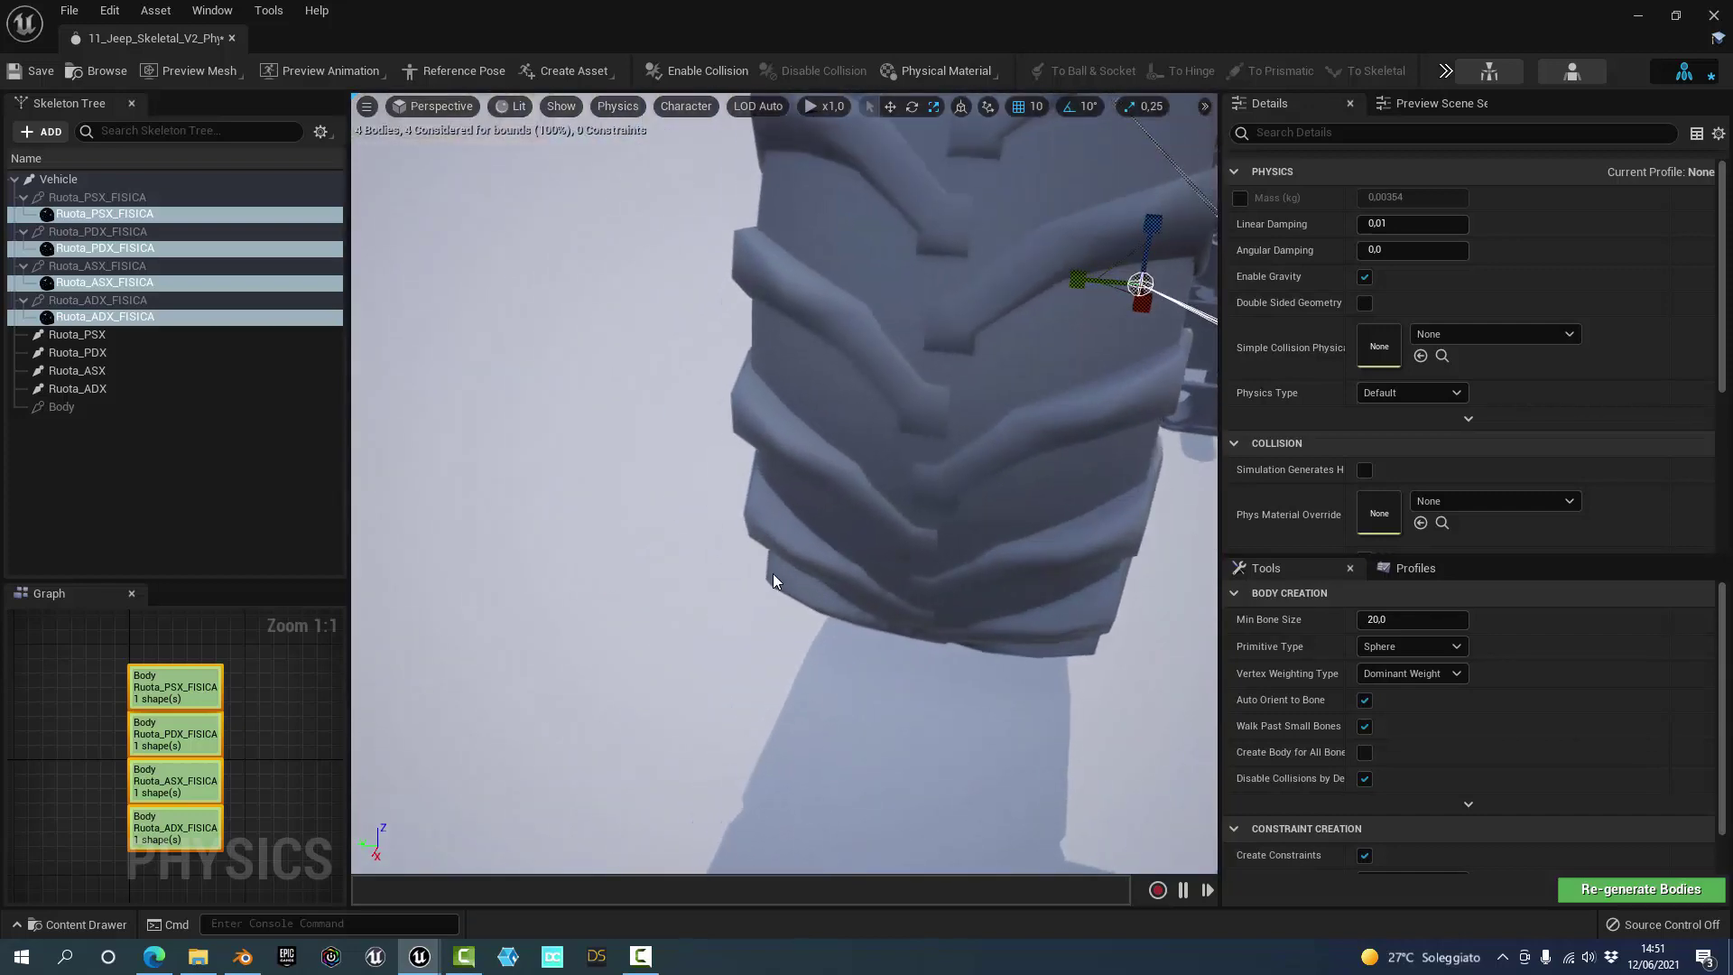
right_click_drag(760, 584, 760, 585)
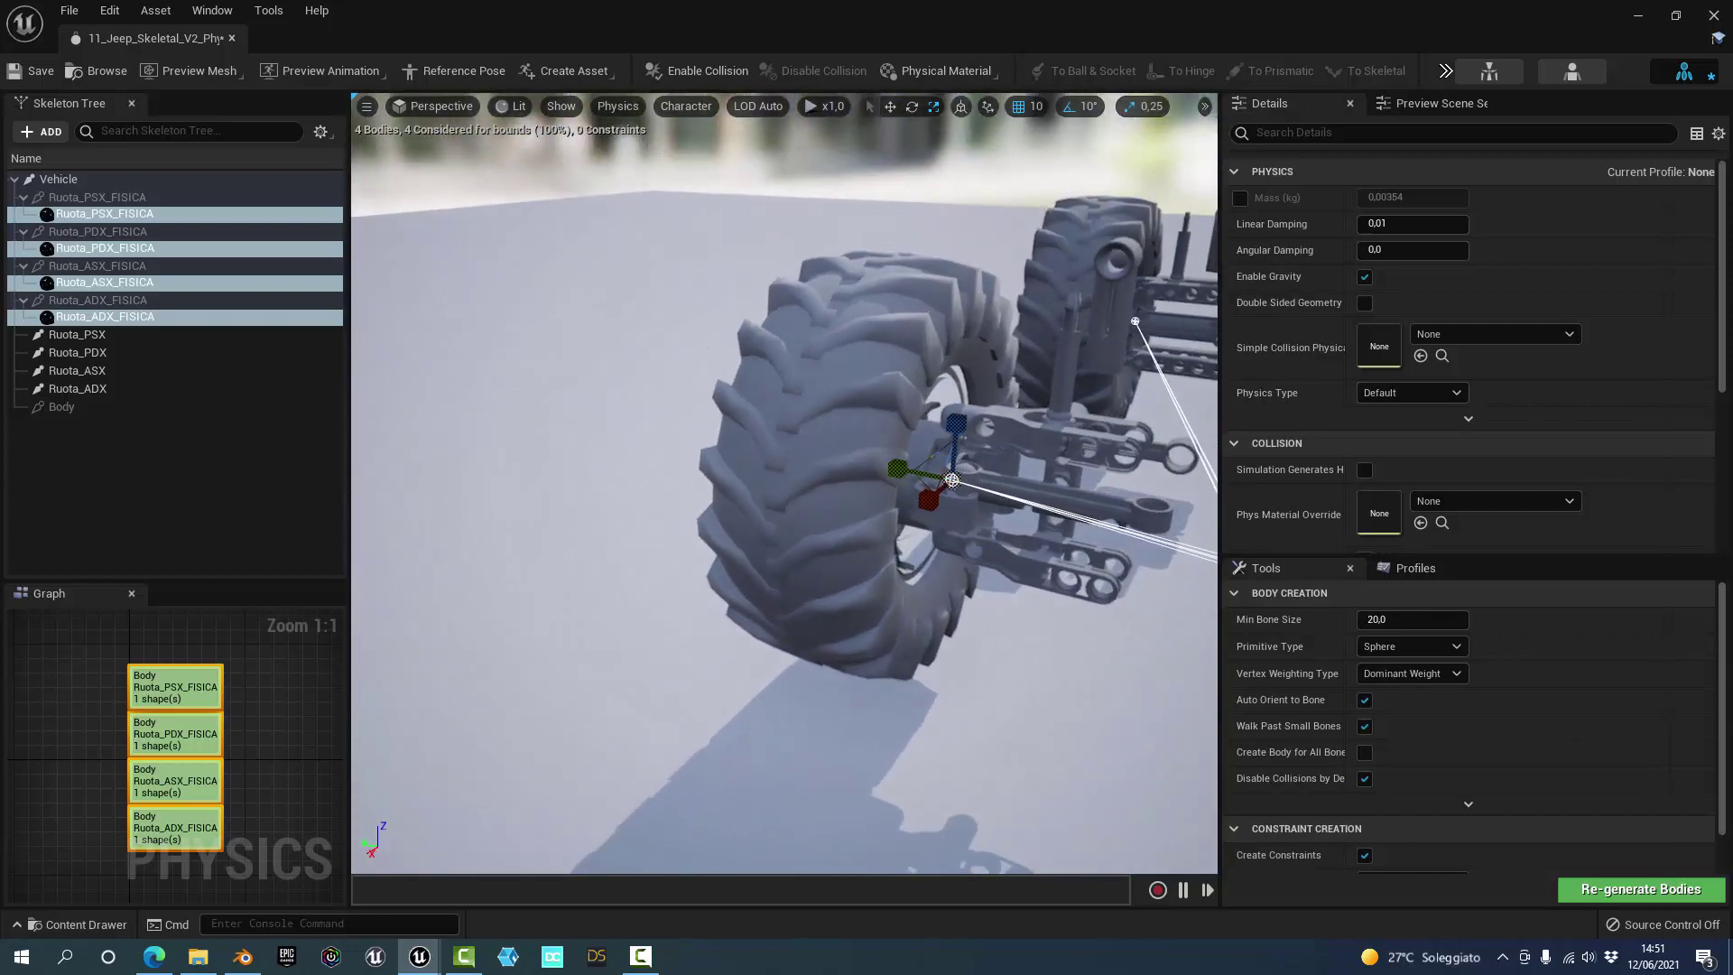
right_click_drag(866, 496, 867, 496)
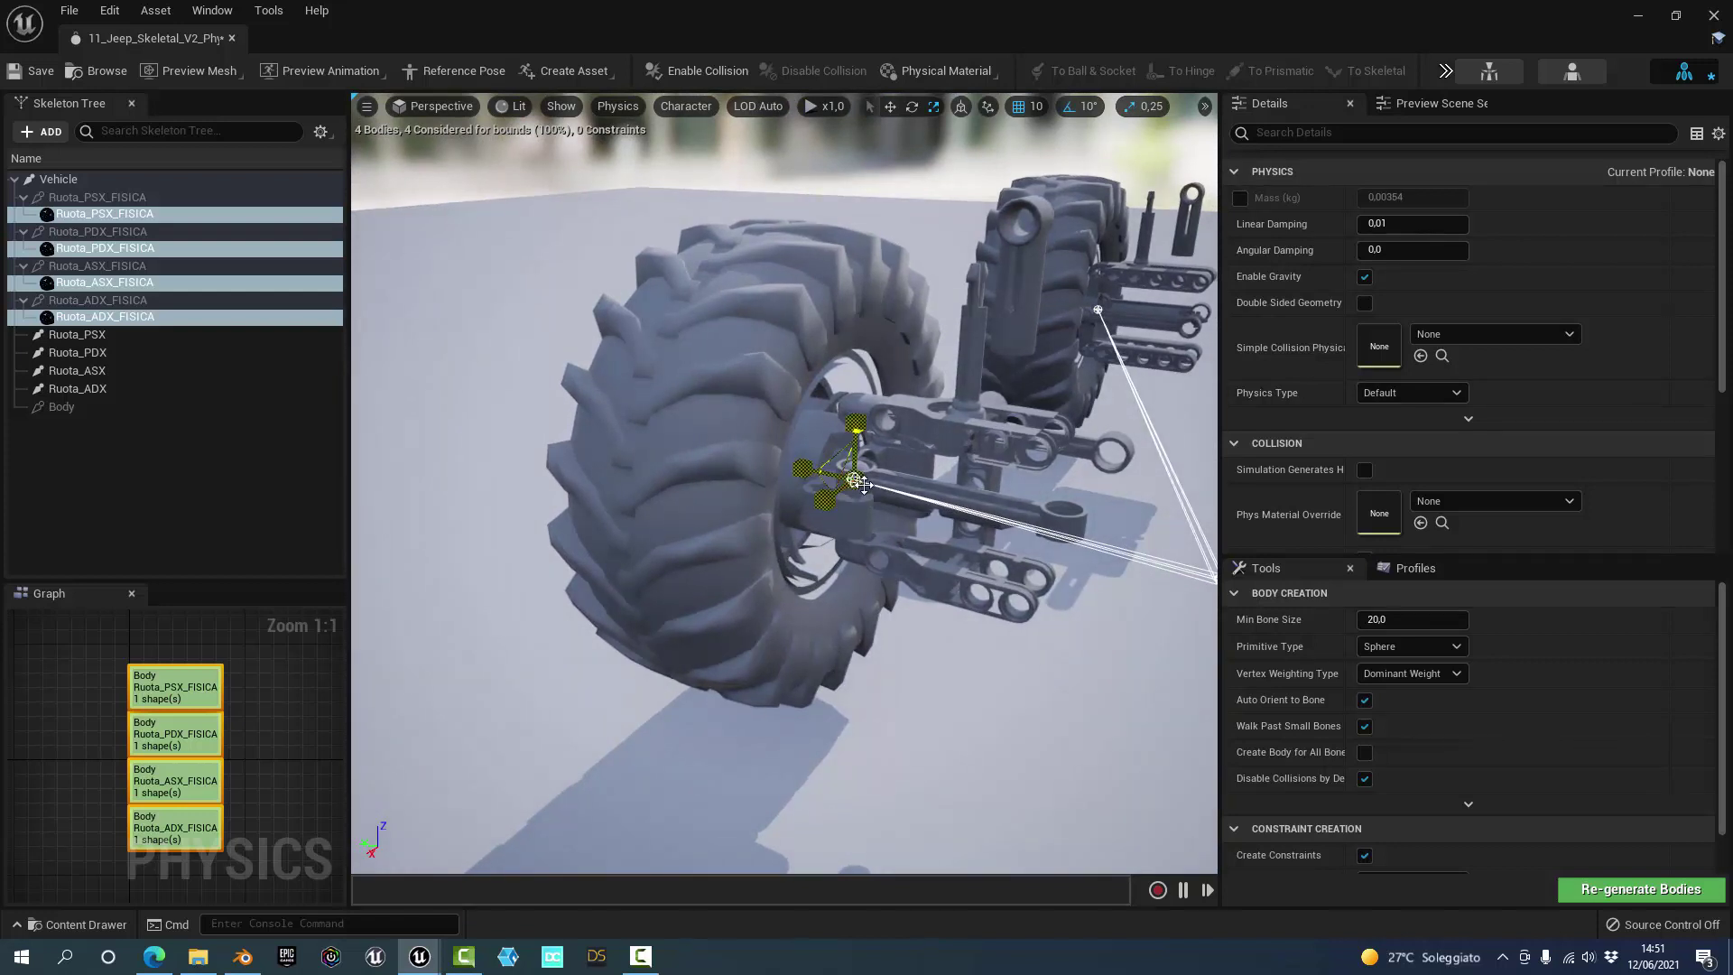
left_click_drag(854, 479, 987, 572)
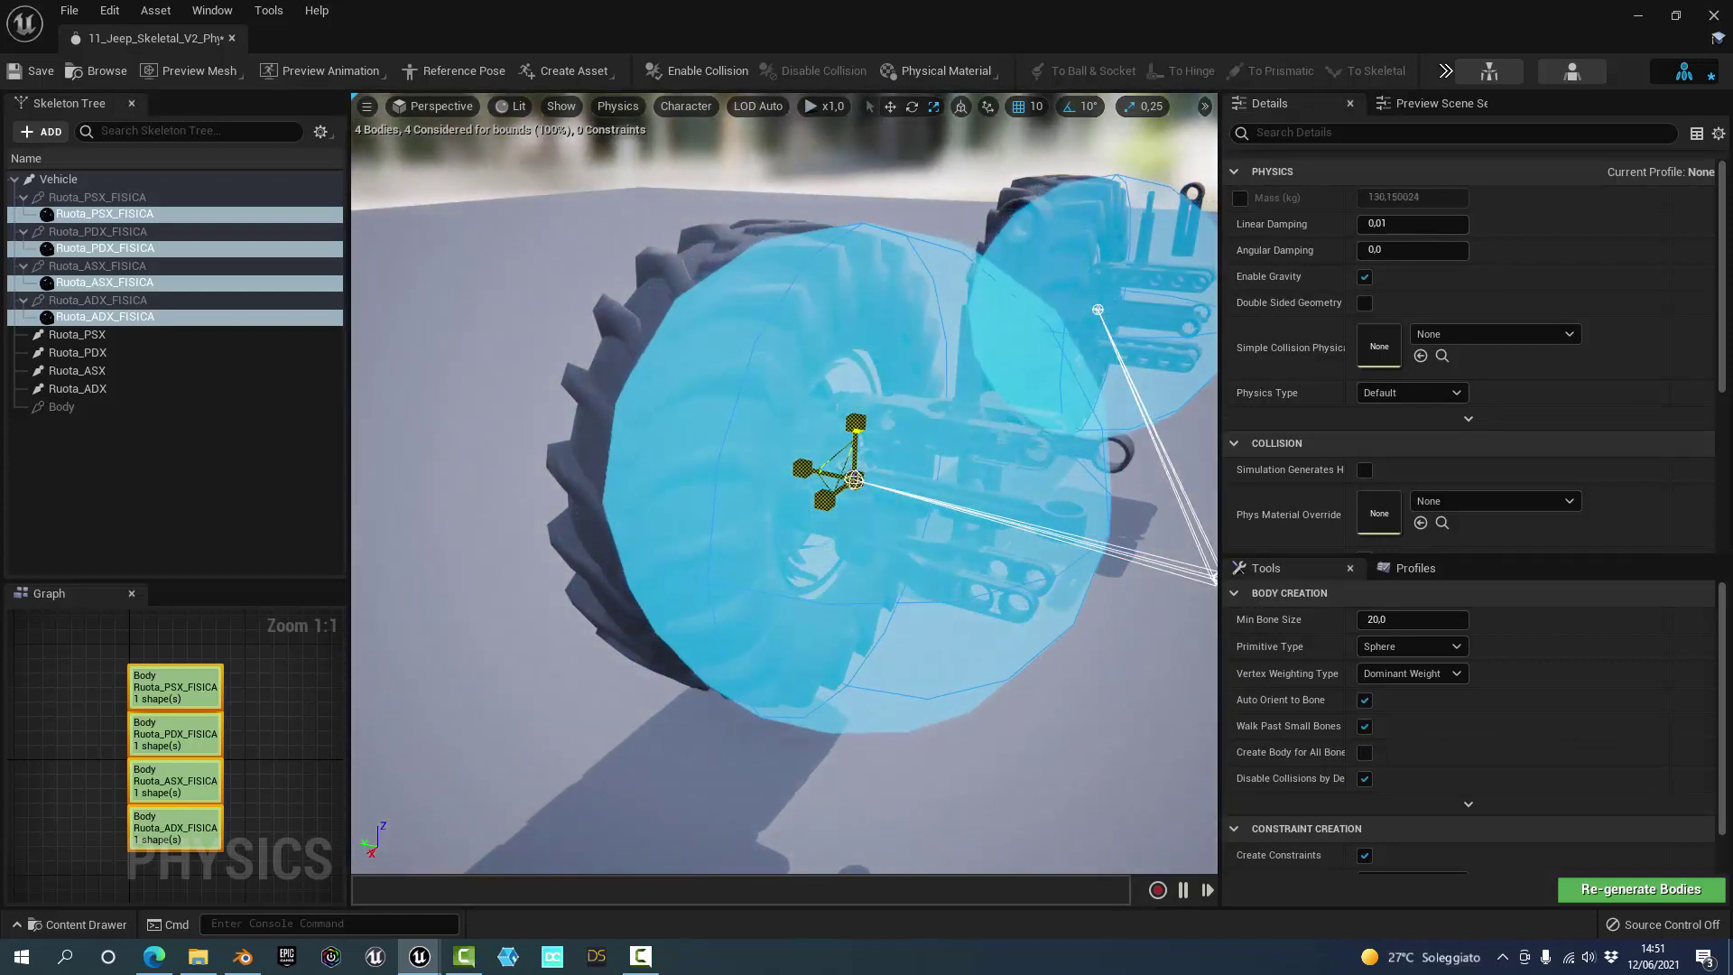
right_click_drag(987, 573, 986, 572)
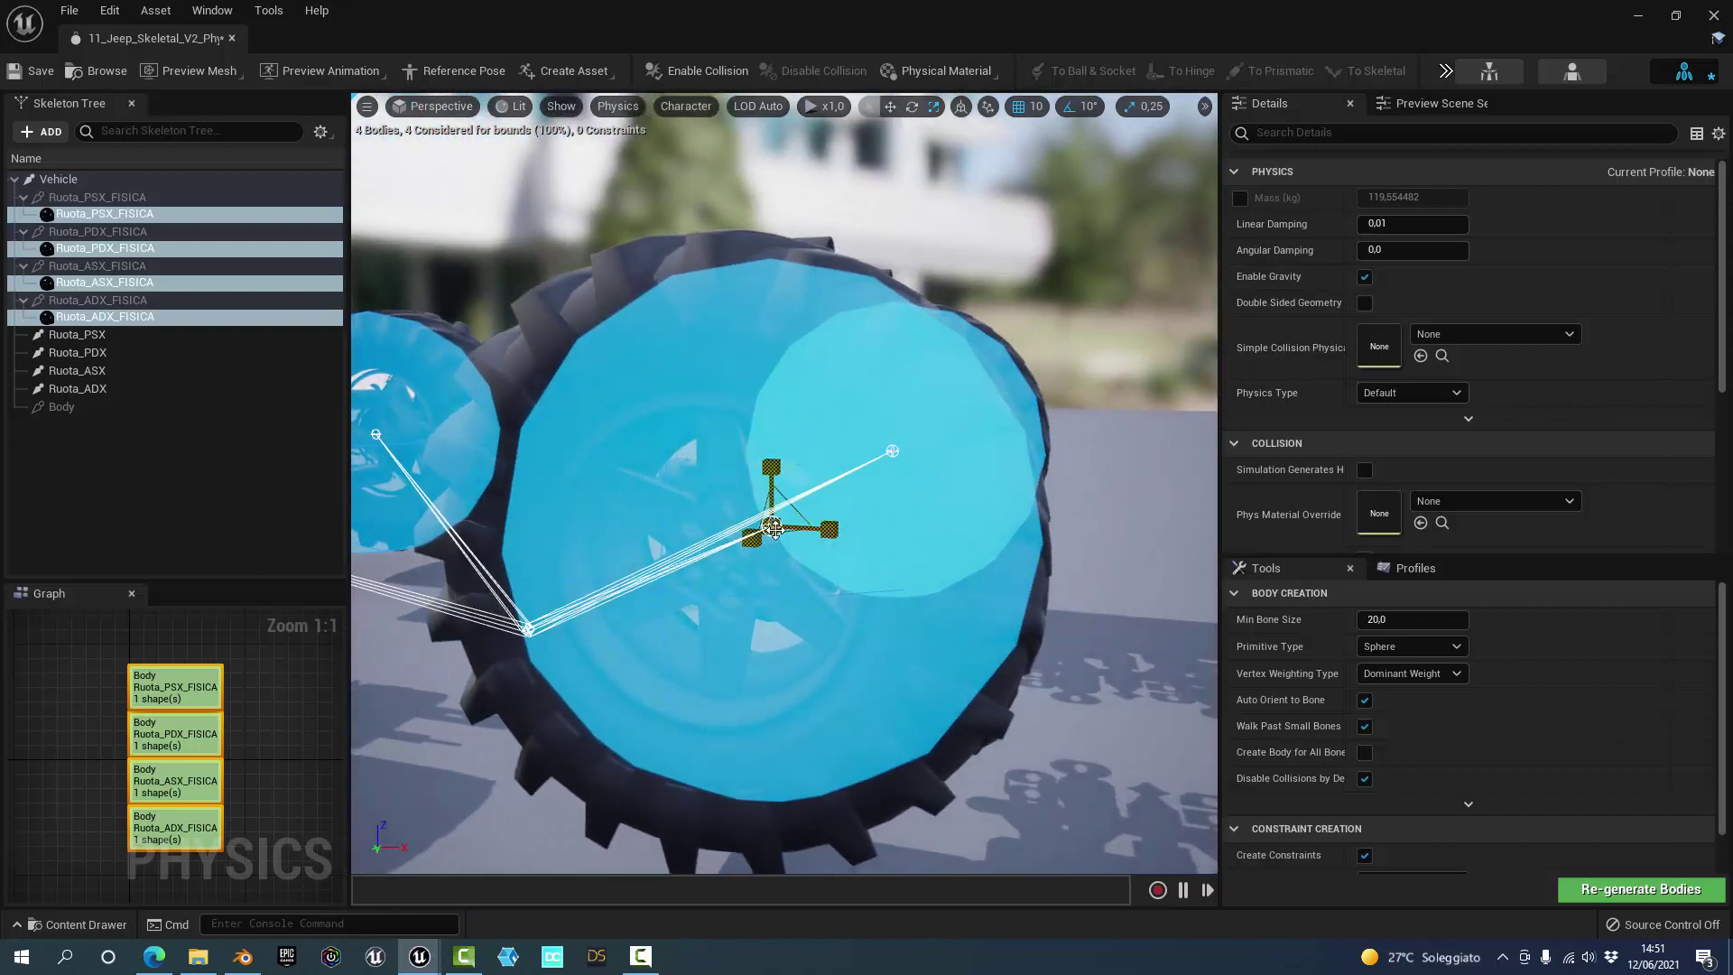
- Fine-tune the sphere scale so each encloses its tire, then deselect the wheel bodies
left_click_drag(769, 525, 960, 611)
right_click_drag(959, 611, 959, 611)
right_click_drag(610, 513, 610, 513)
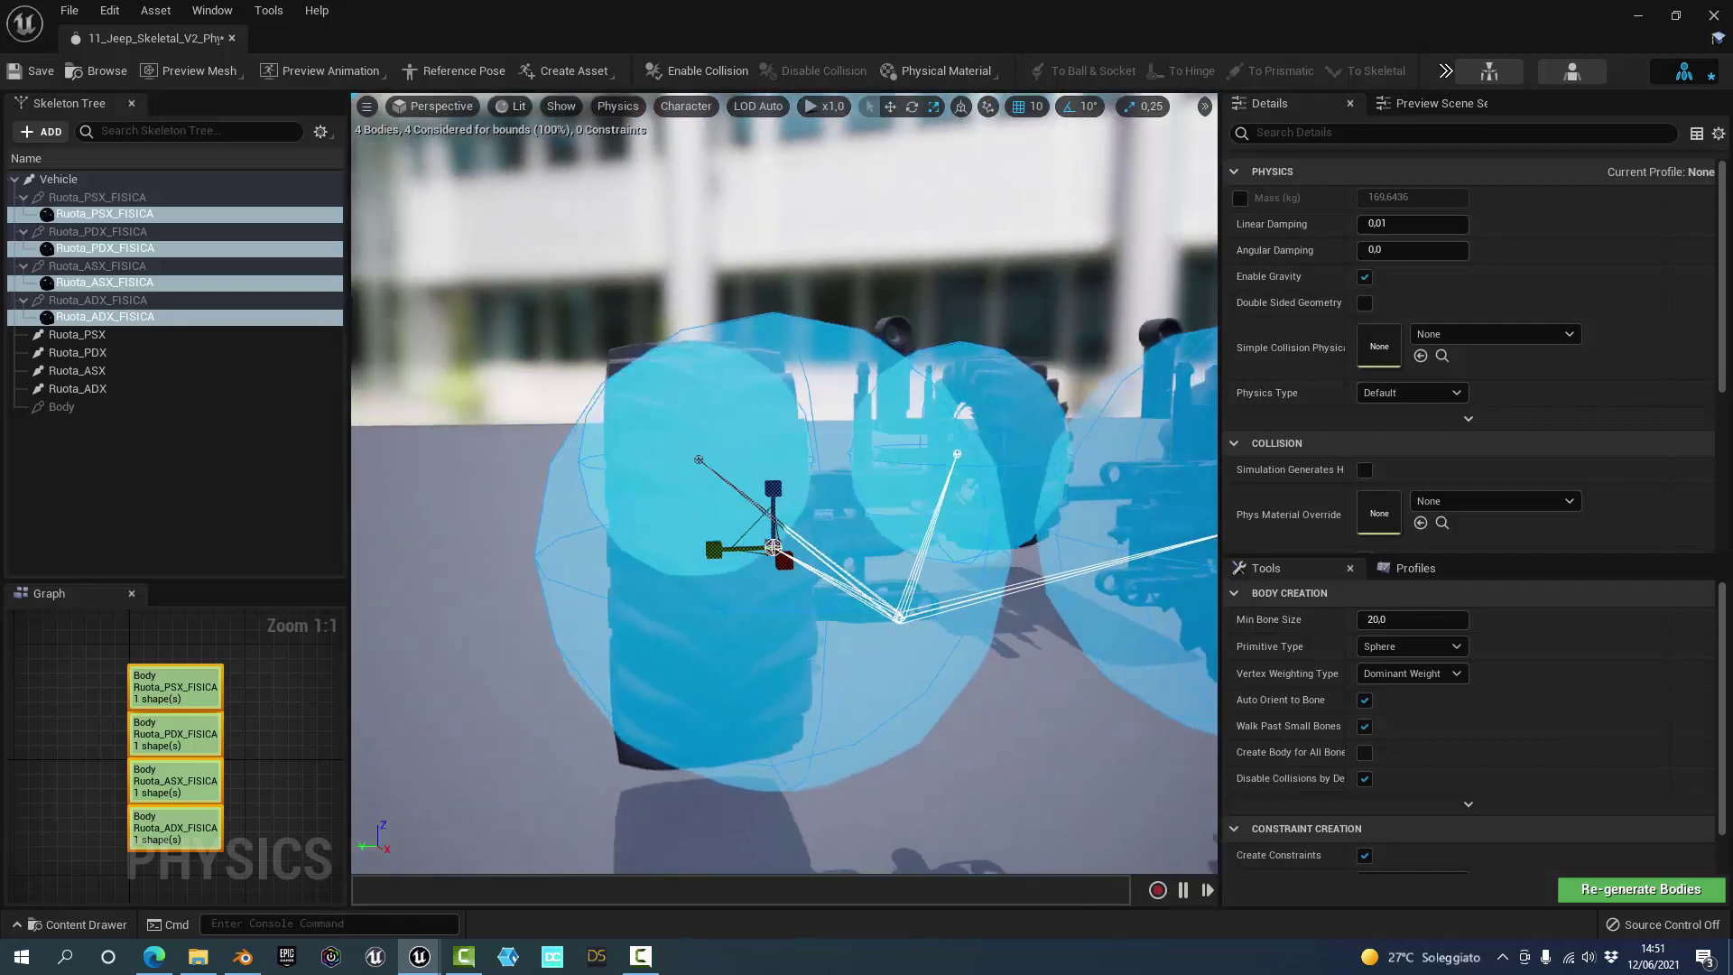
left_click_drag(653, 526, 935, 751)
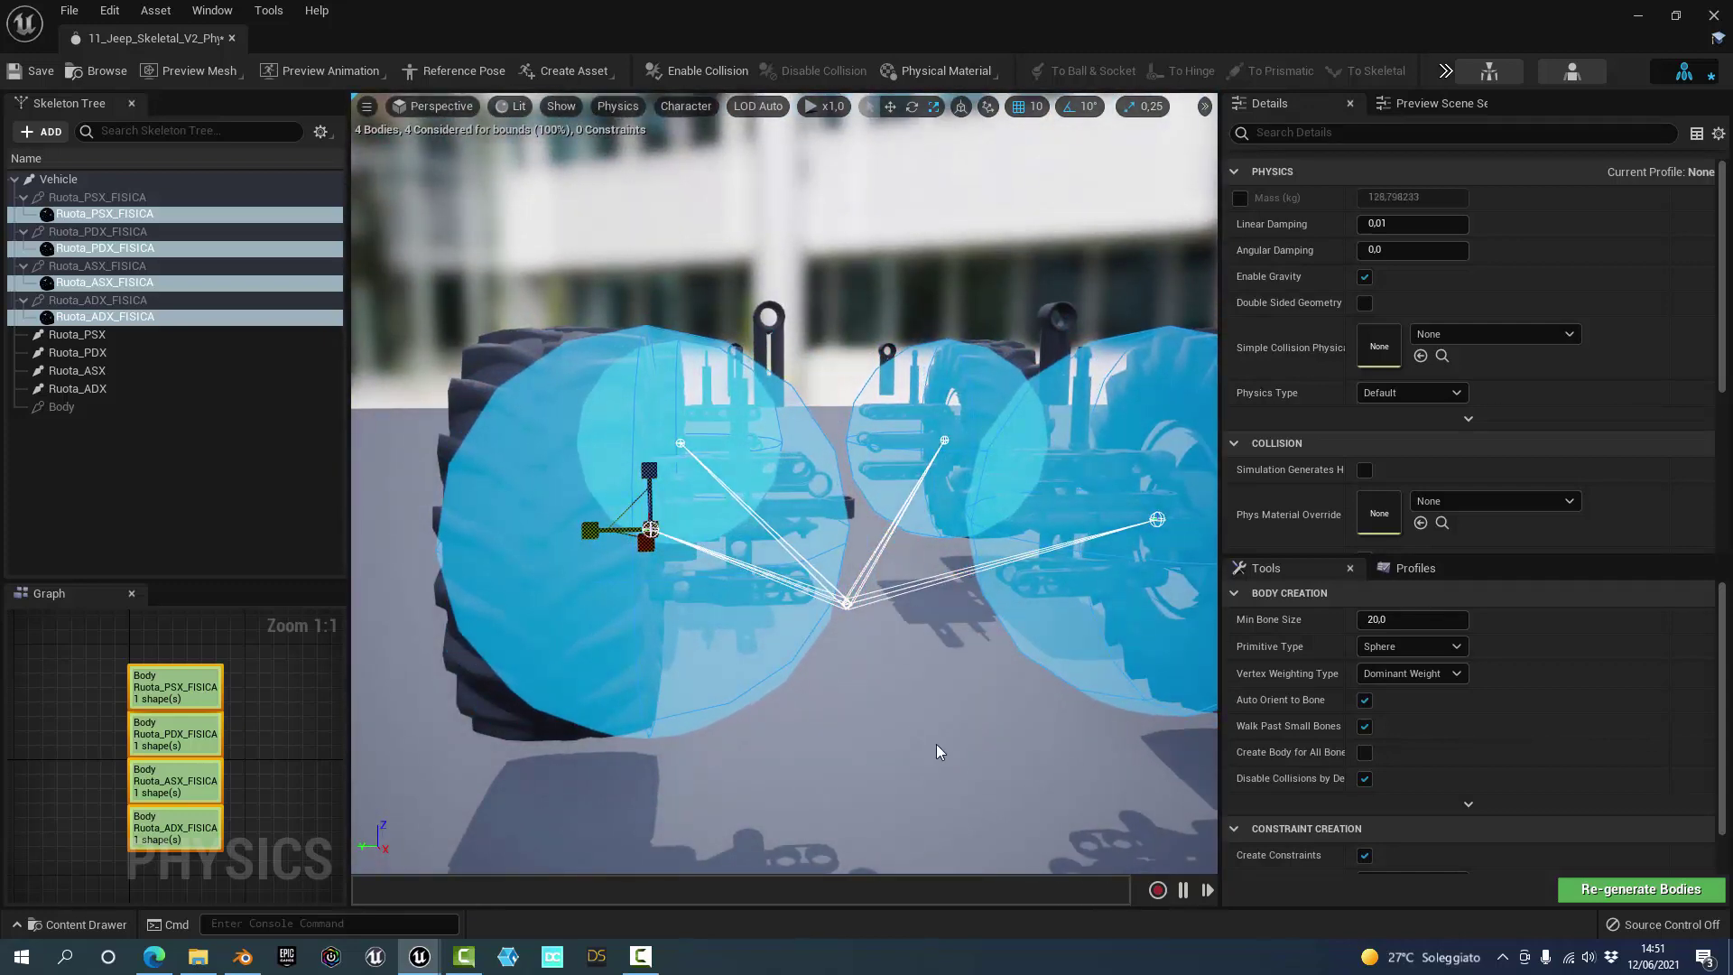
left_click(913, 743)
right_click_drag(914, 743, 913, 744)
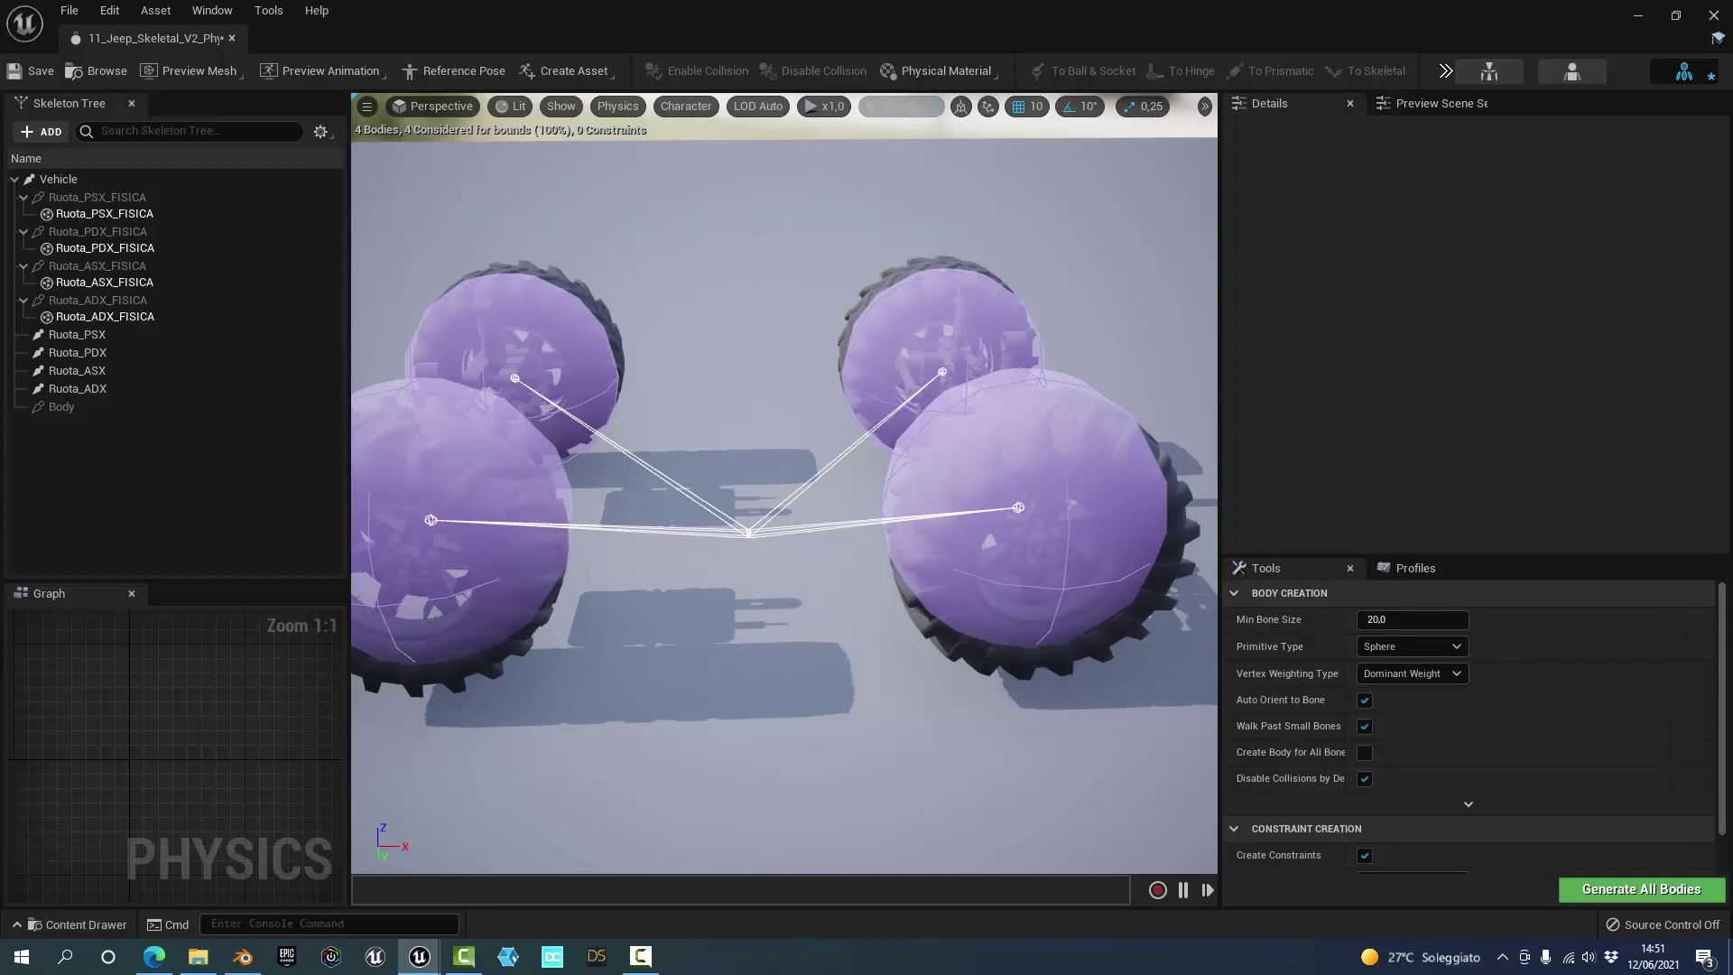
- Select all four wheel sphere bodies together
left_click(440, 532)
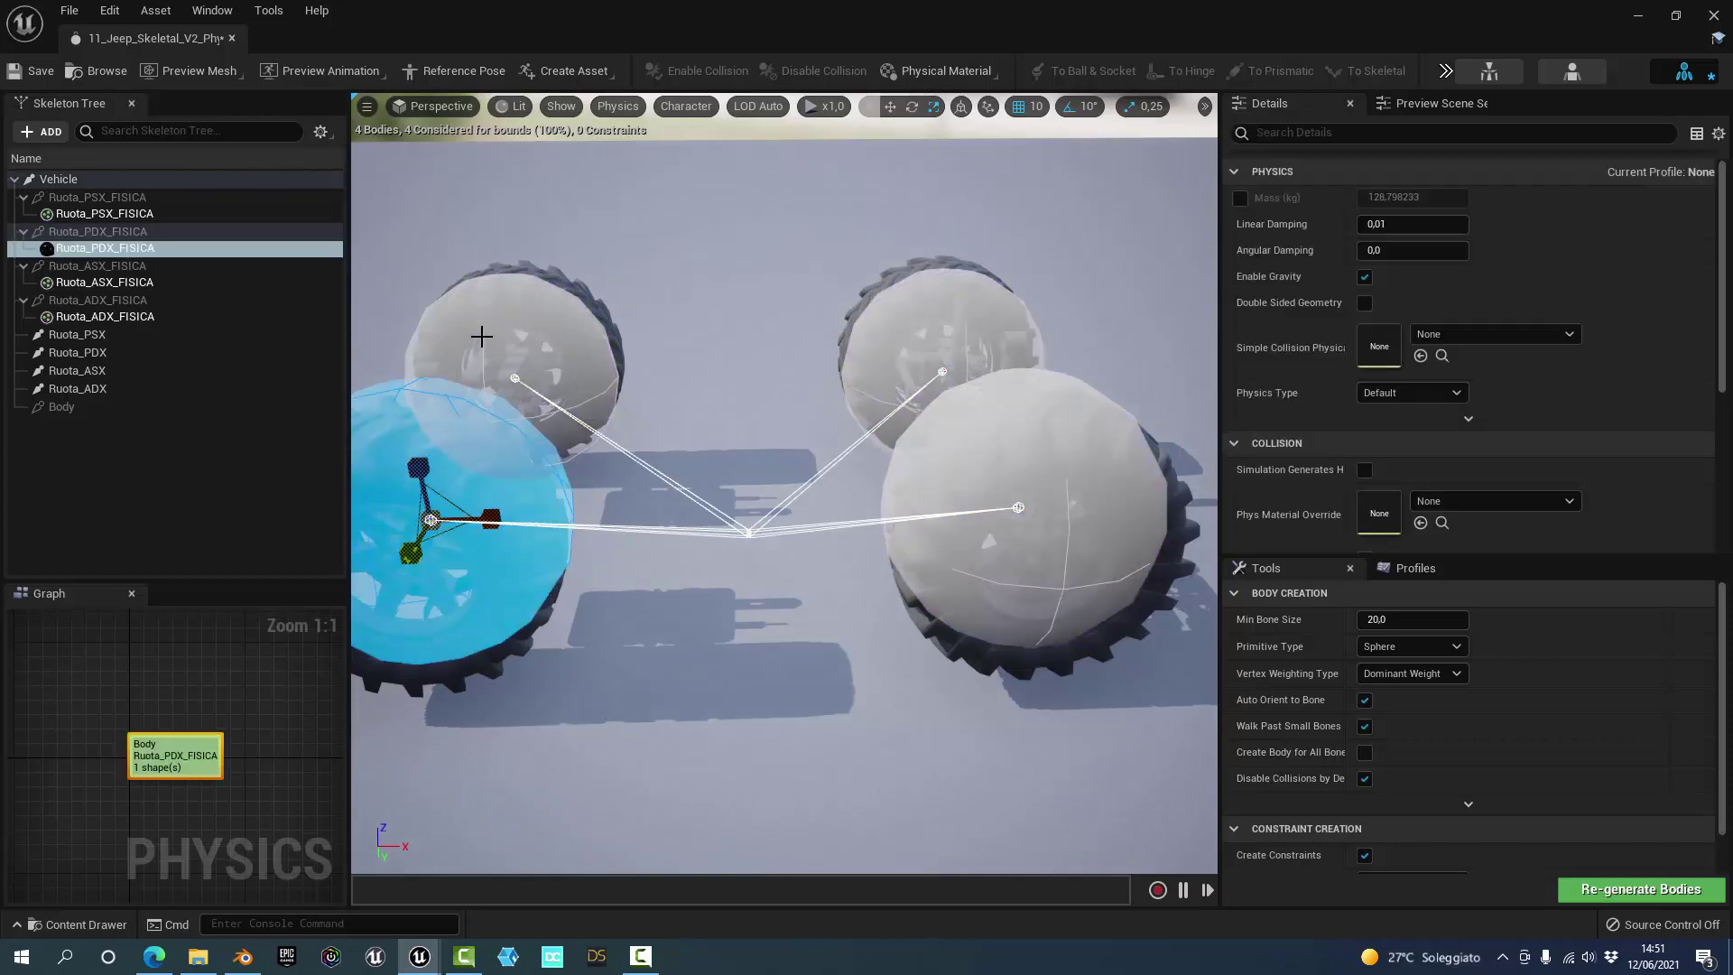
left_click(478, 348, "ctrl")
left_click(863, 323, "ctrl")
left_click(1026, 533, "ctrl")
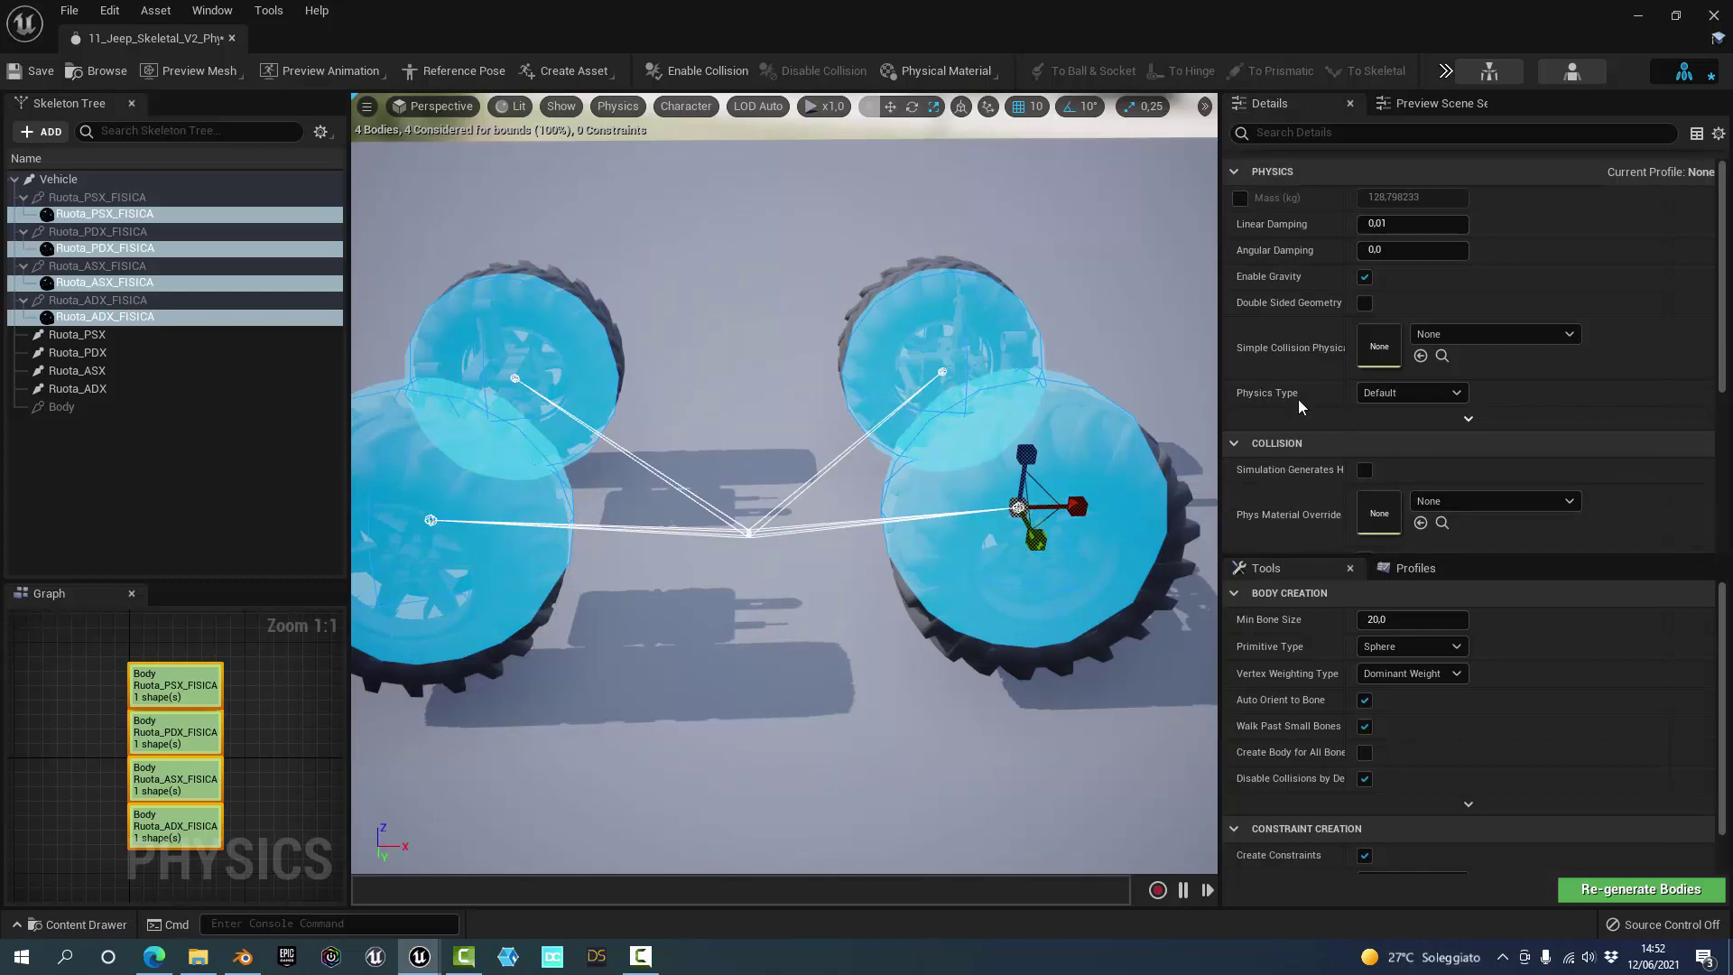
- Switch the wheels' Physics Type to Kinematic, then back to Default
mouse_move(1277, 400)
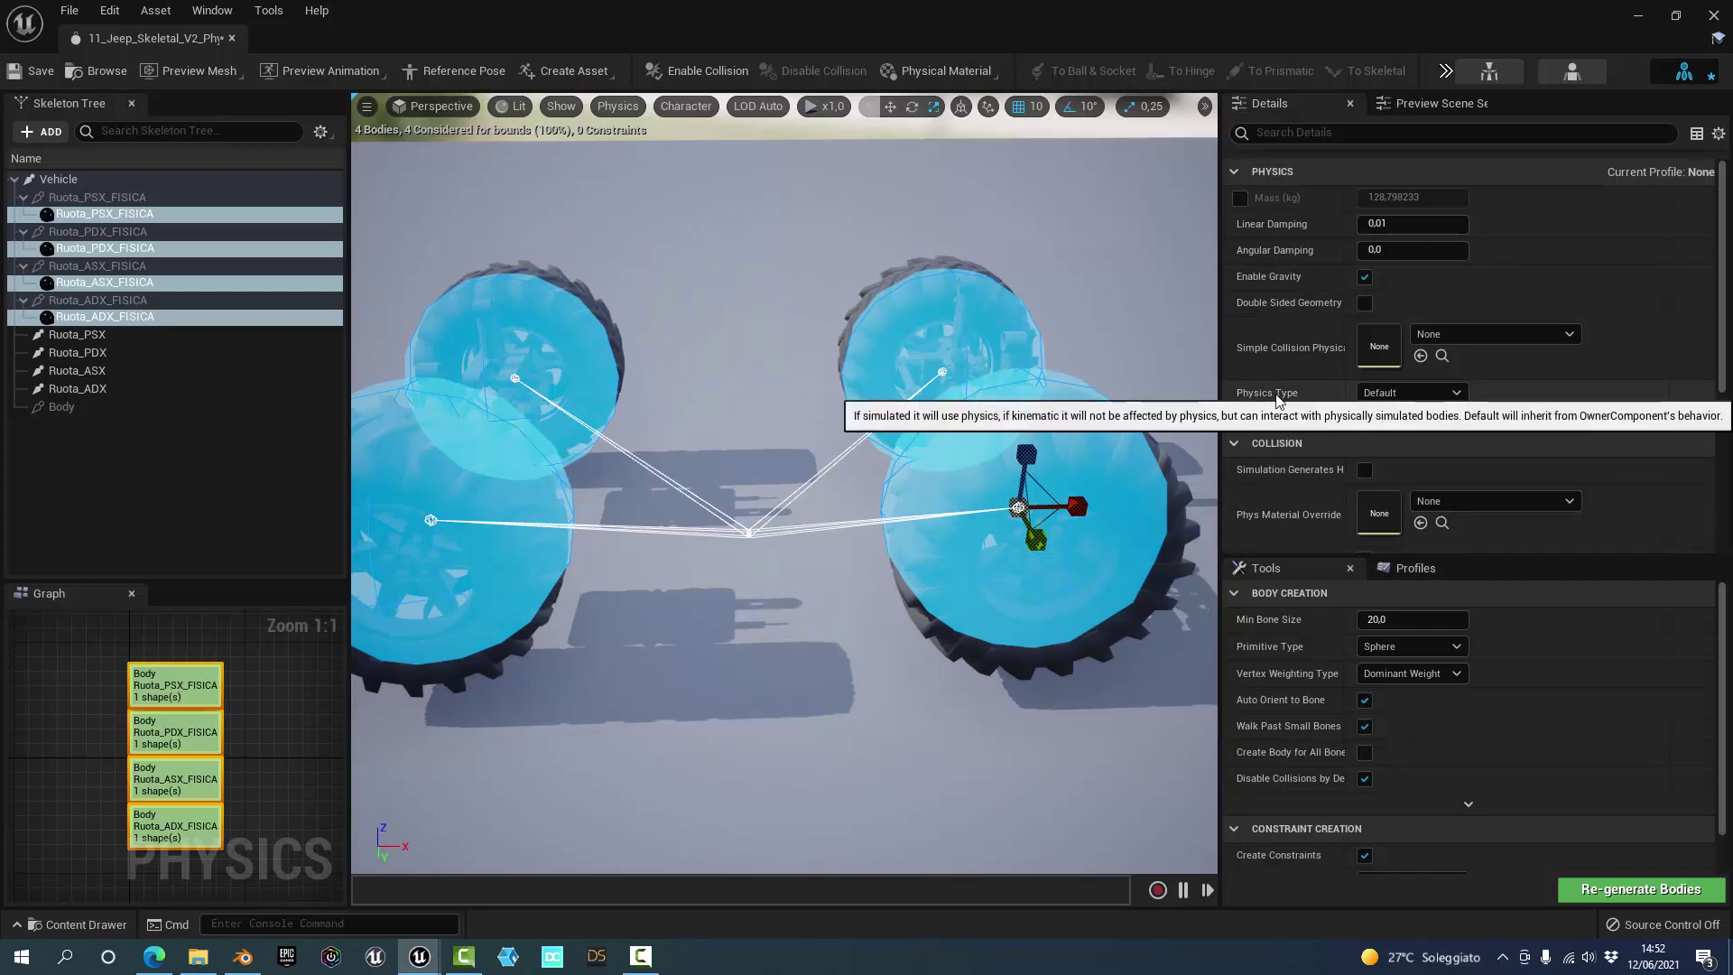
left_click(1399, 393)
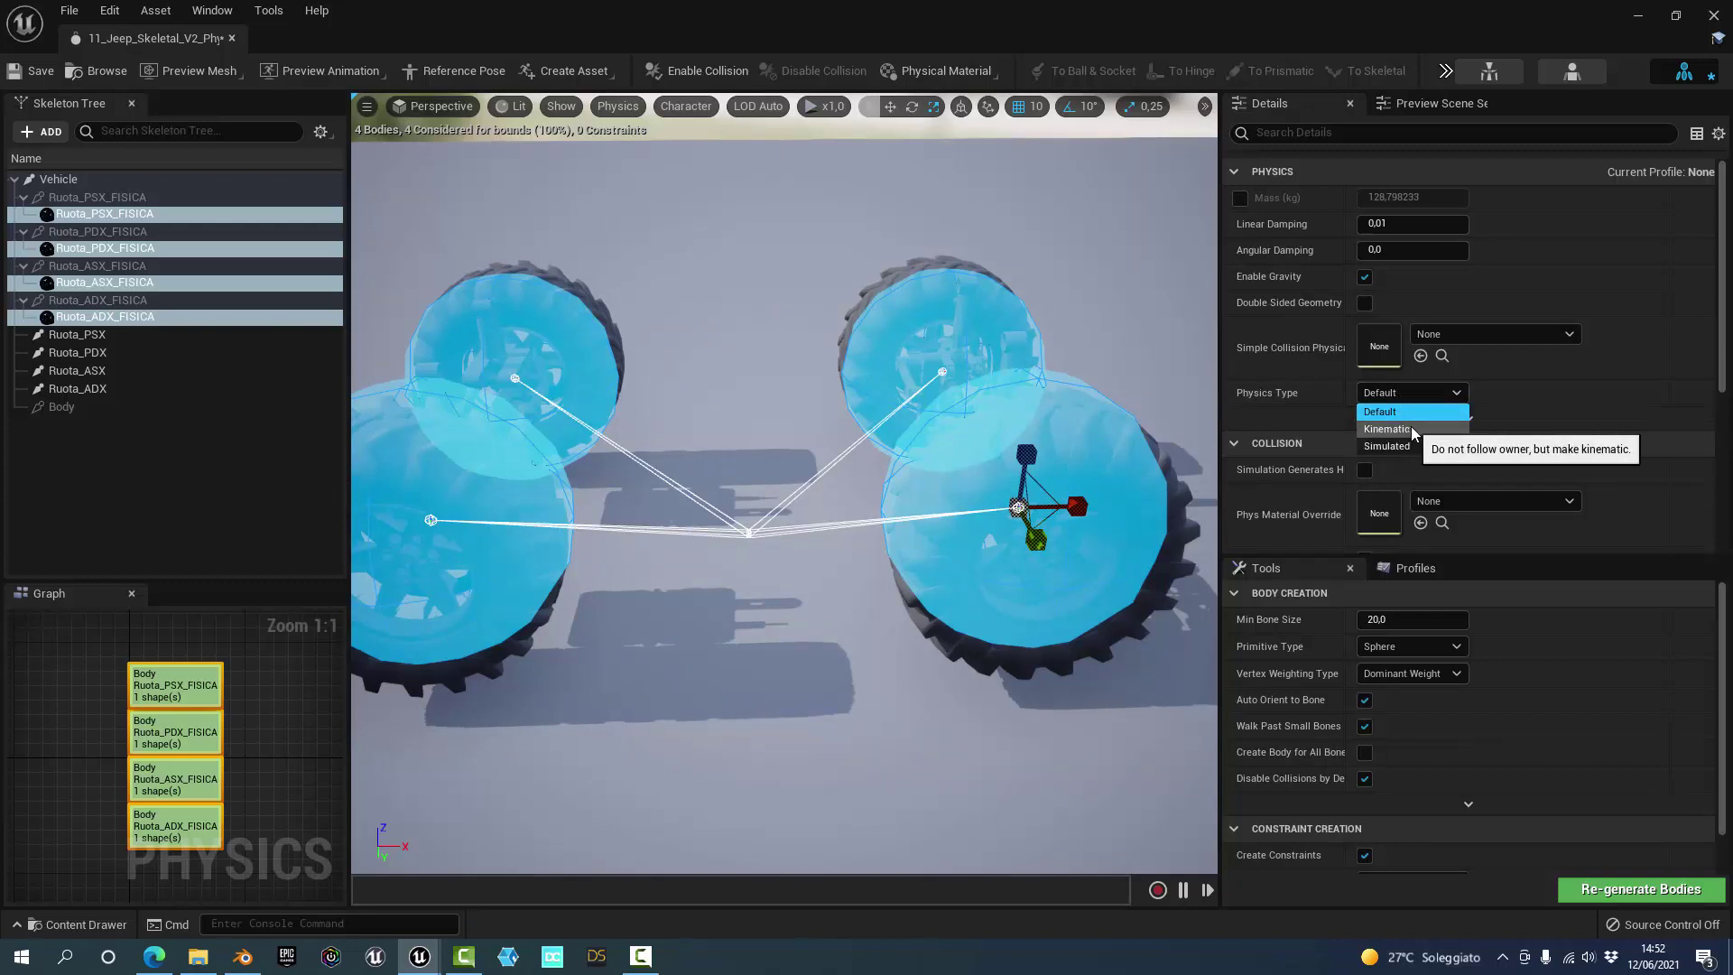
left_click(1409, 427)
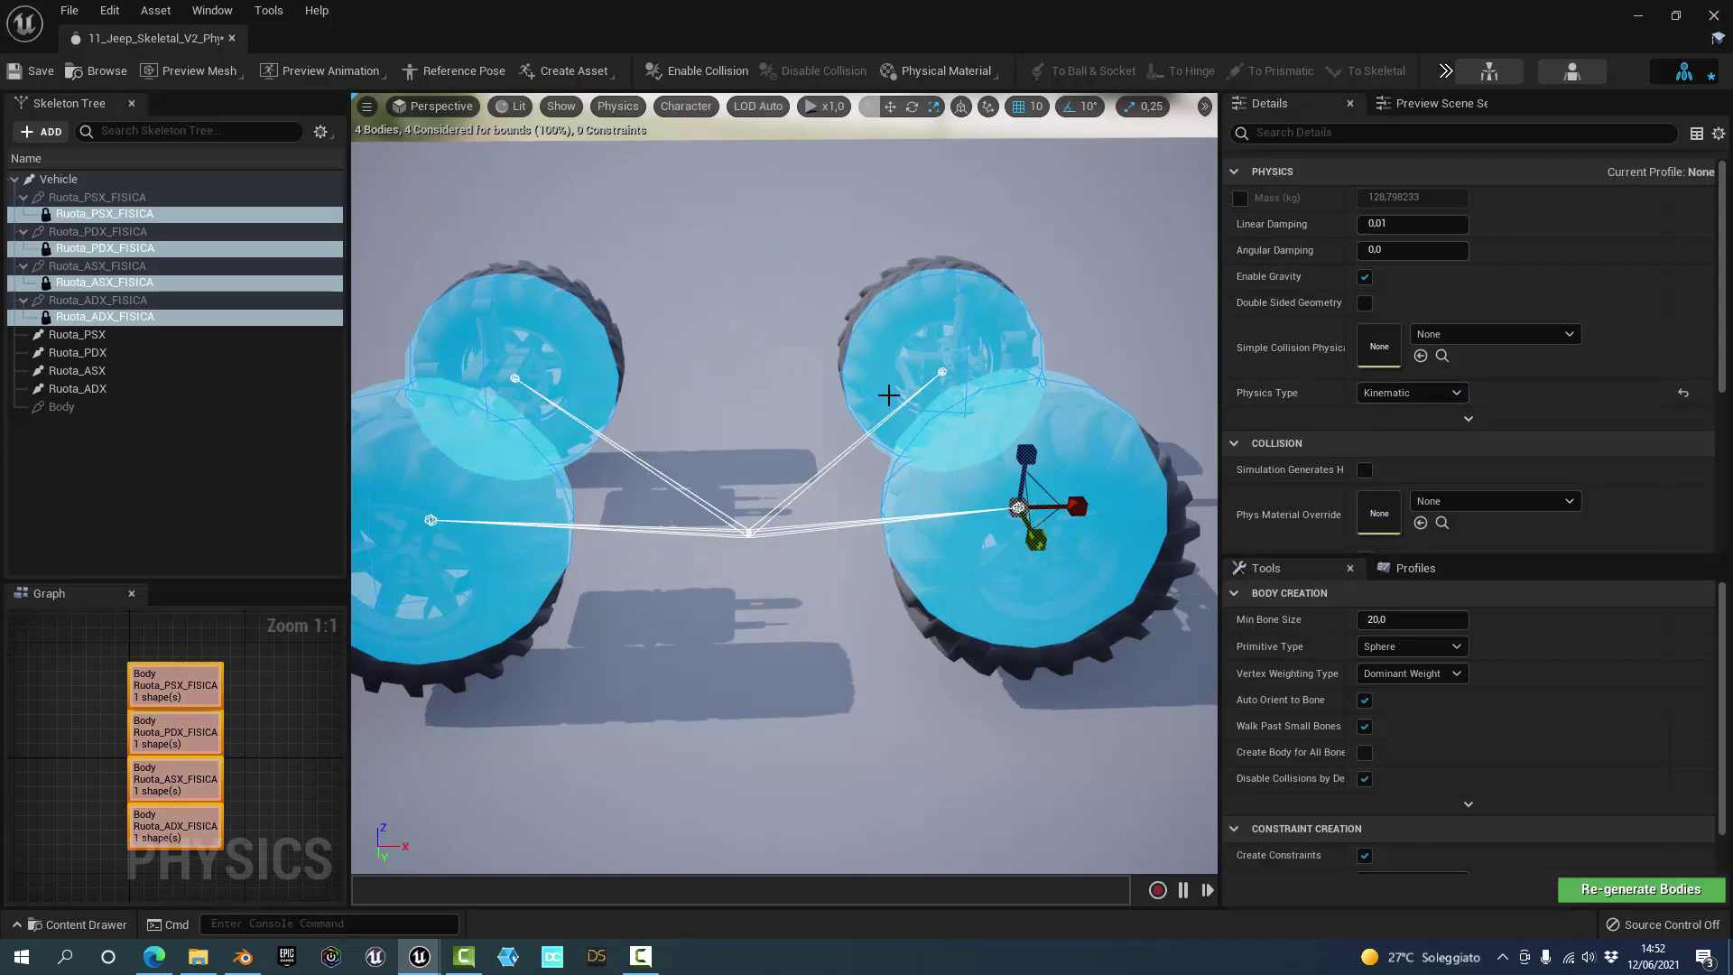
left_click(1411, 395)
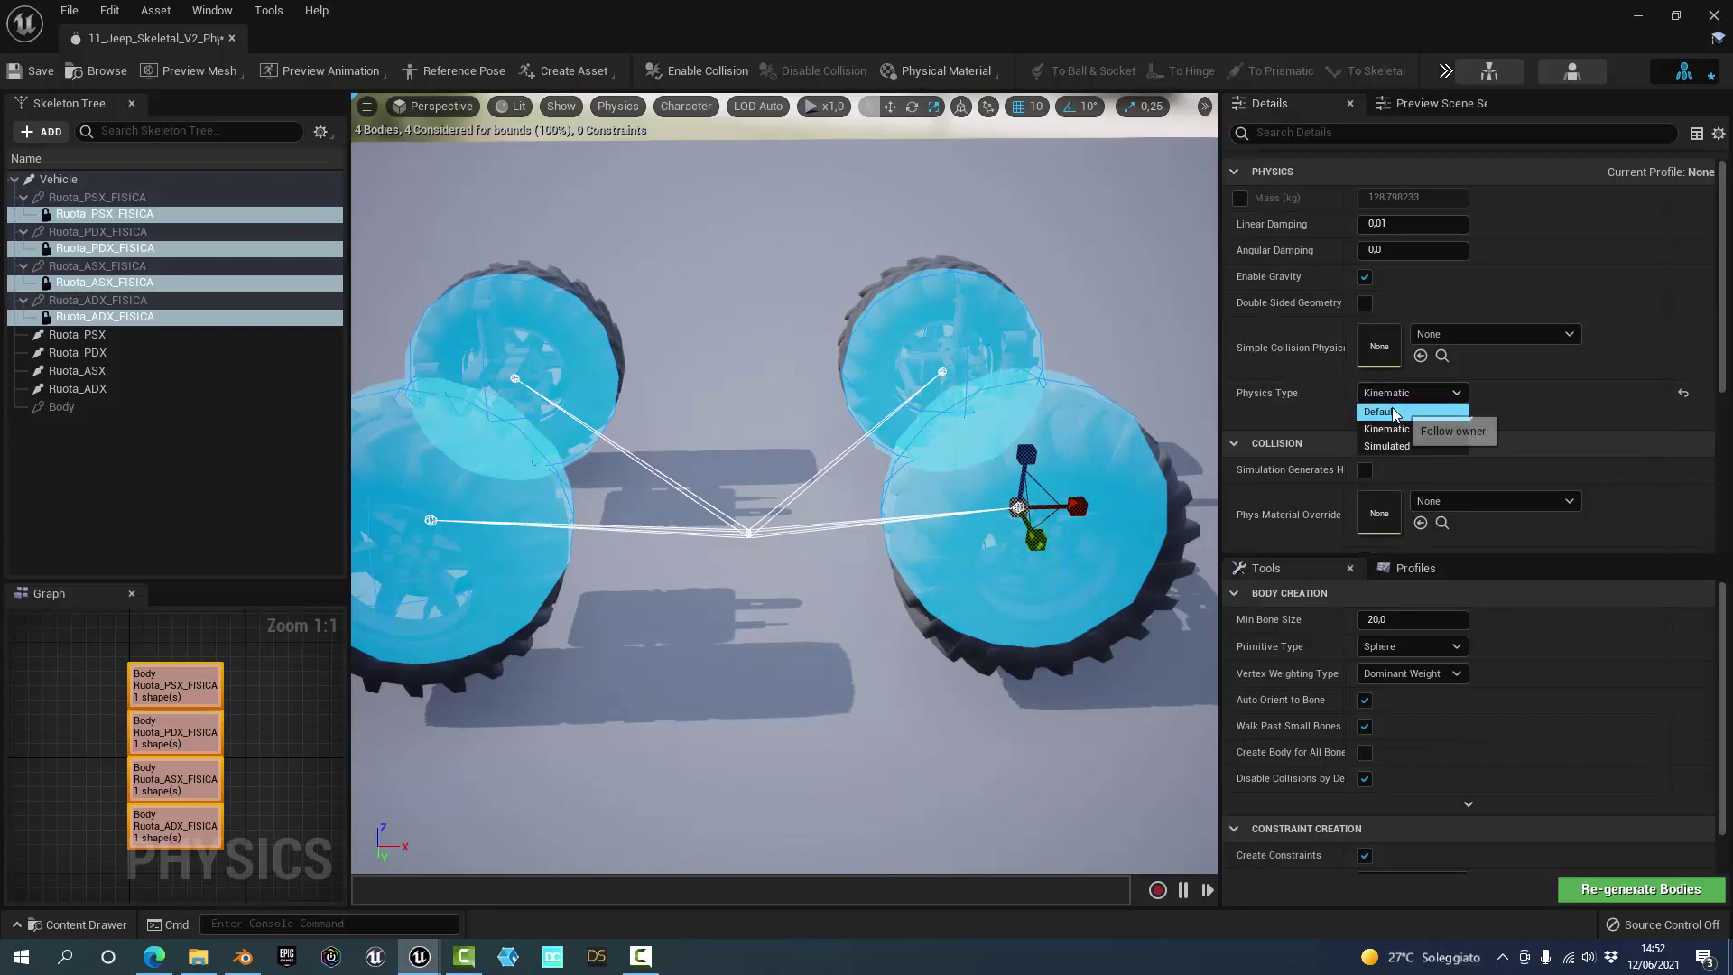
left_click(1391, 410)
- Run a physics simulation preview with Default wheels, then stop it
left_click(1489, 70)
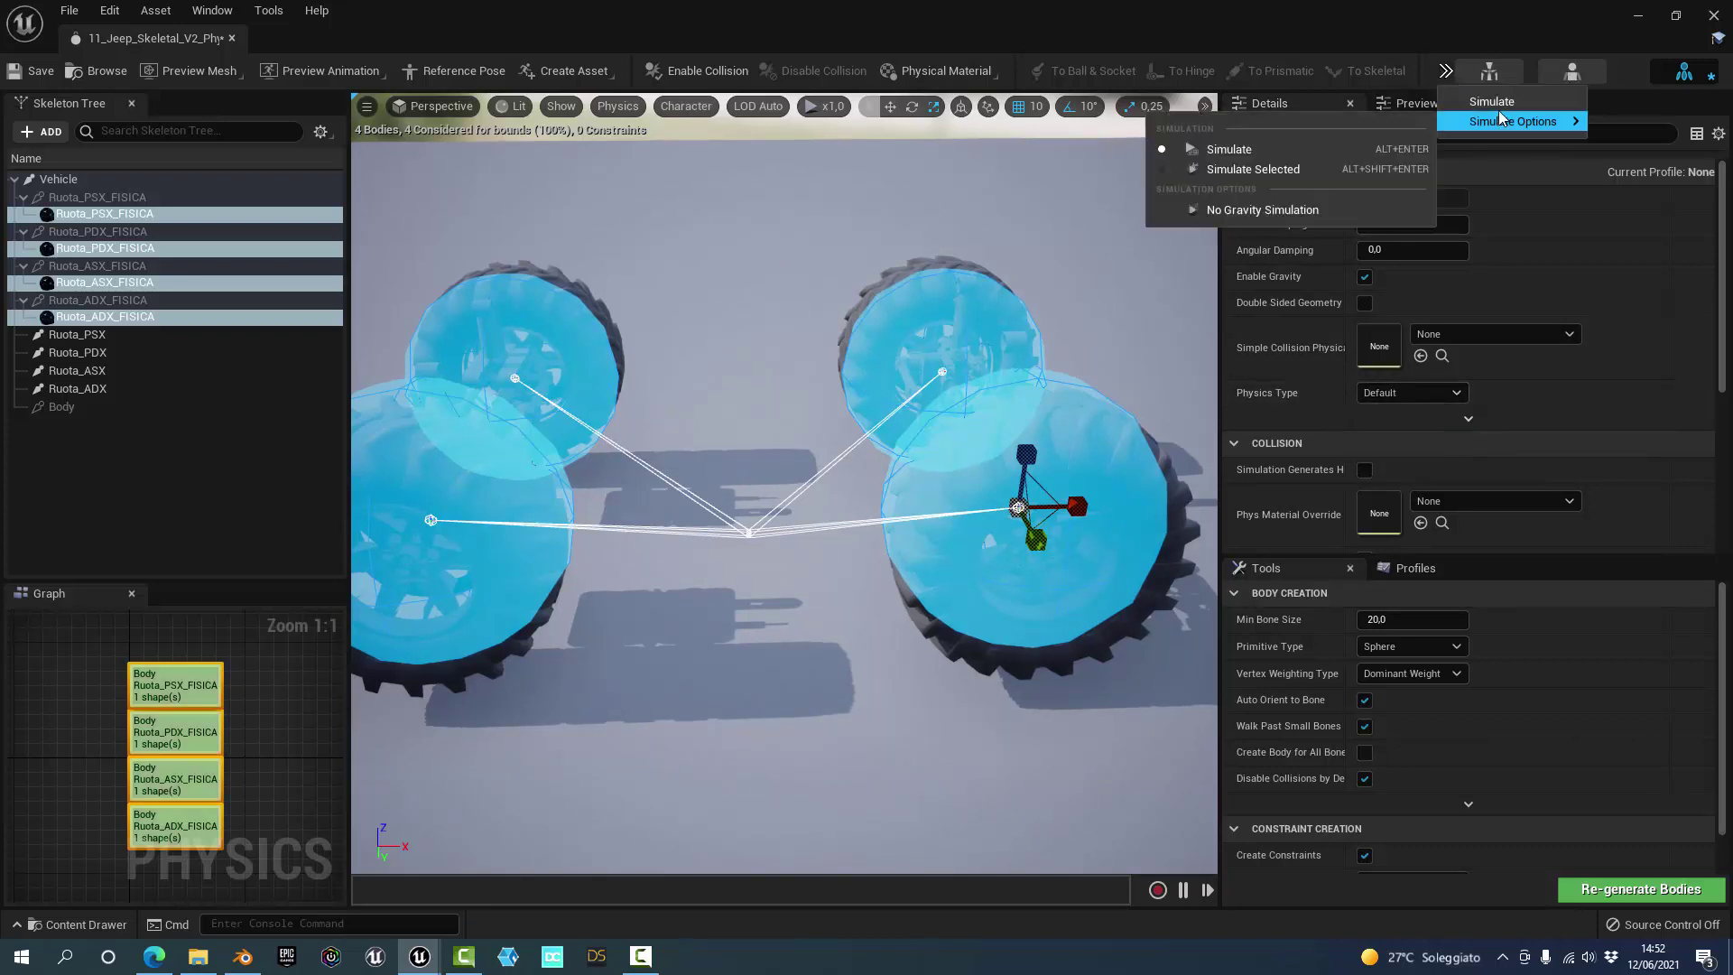
left_click(1498, 110)
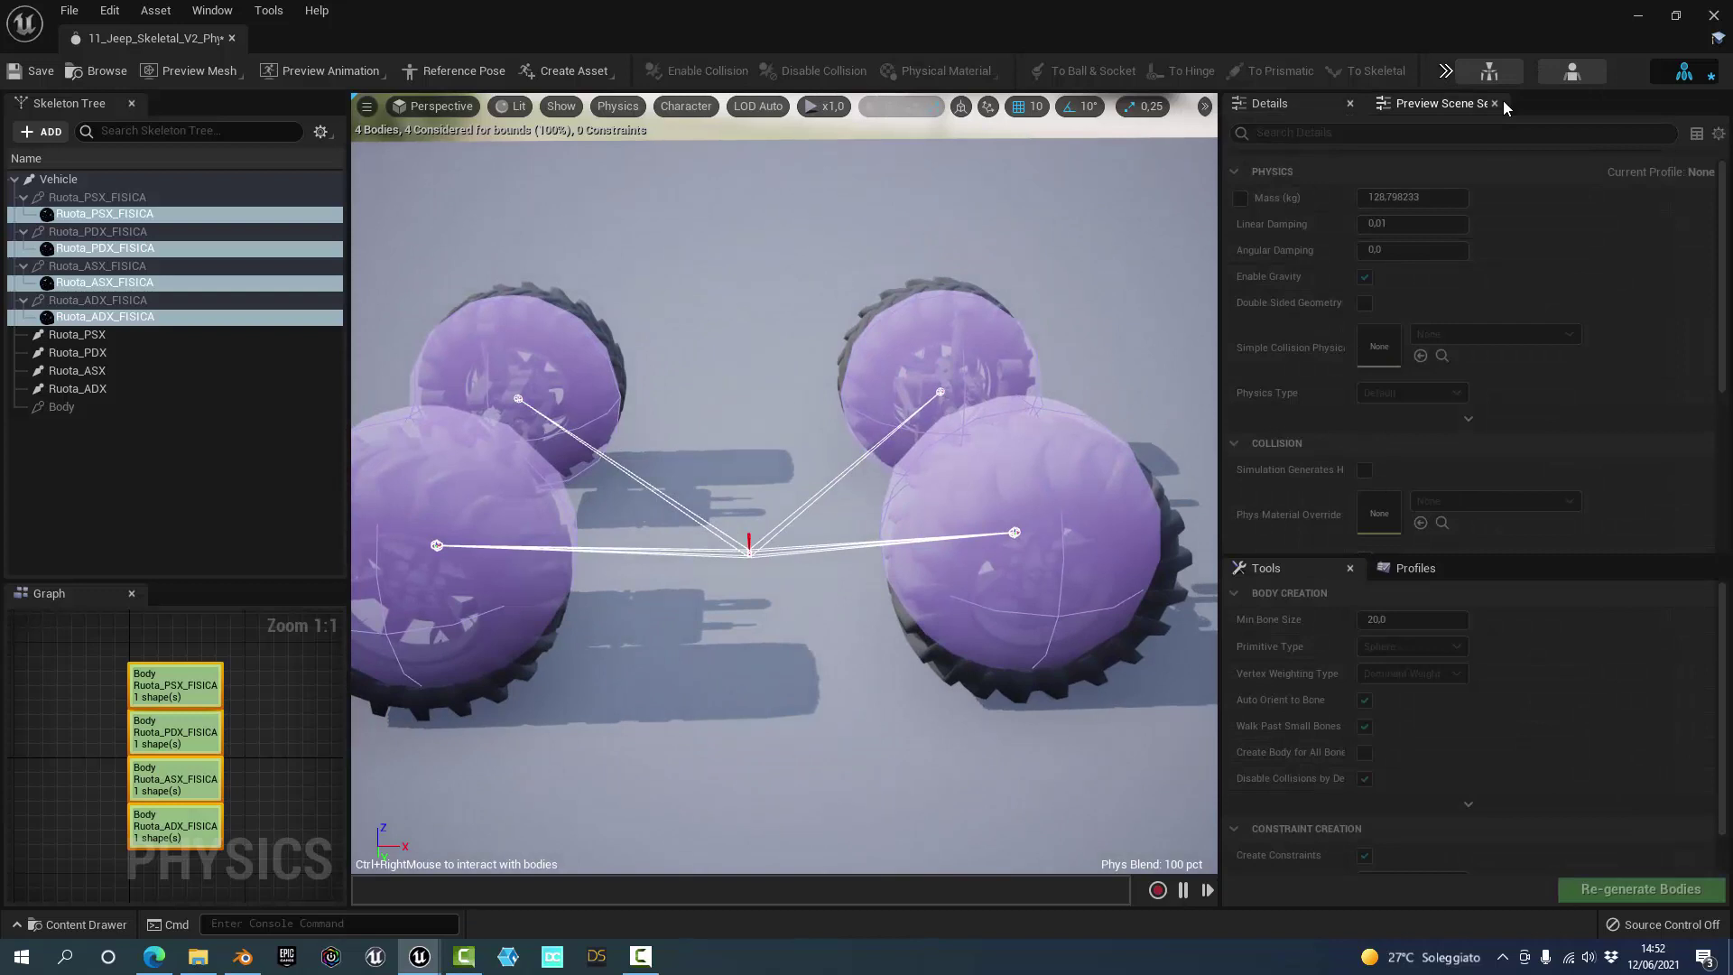
left_click(1489, 70)
left_click(1462, 113)
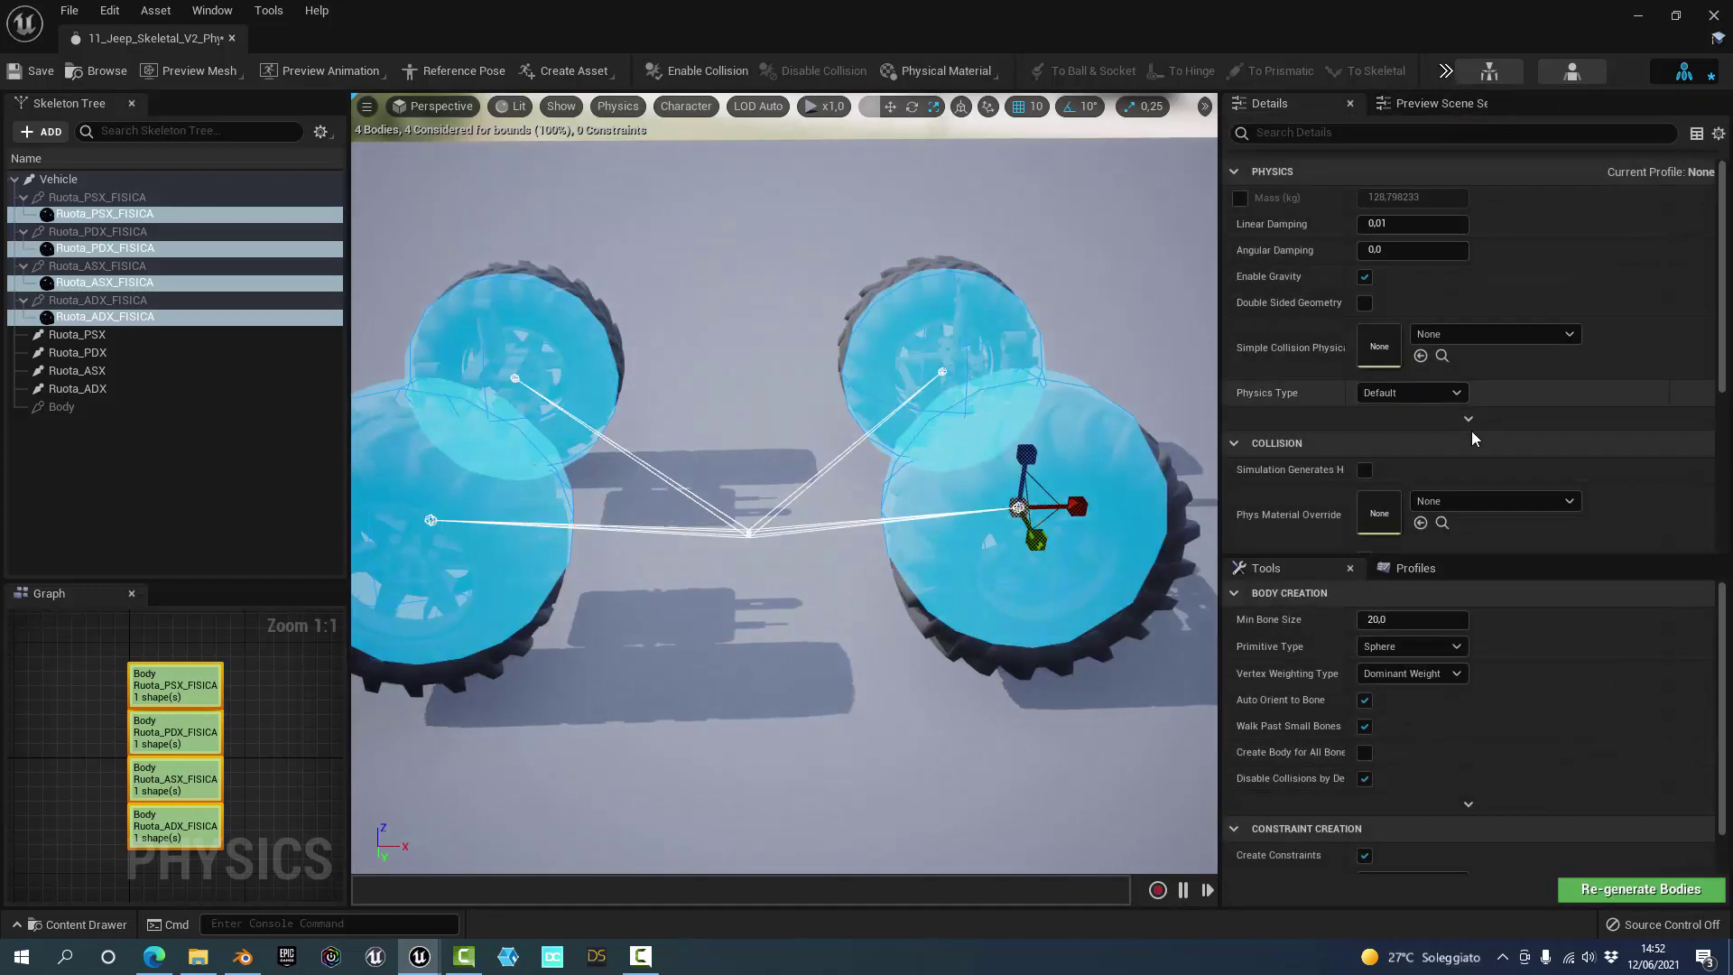
- Set the wheel bodies to Kinematic and simulate again to compare, then stop
left_click(1430, 392)
left_click(1416, 435)
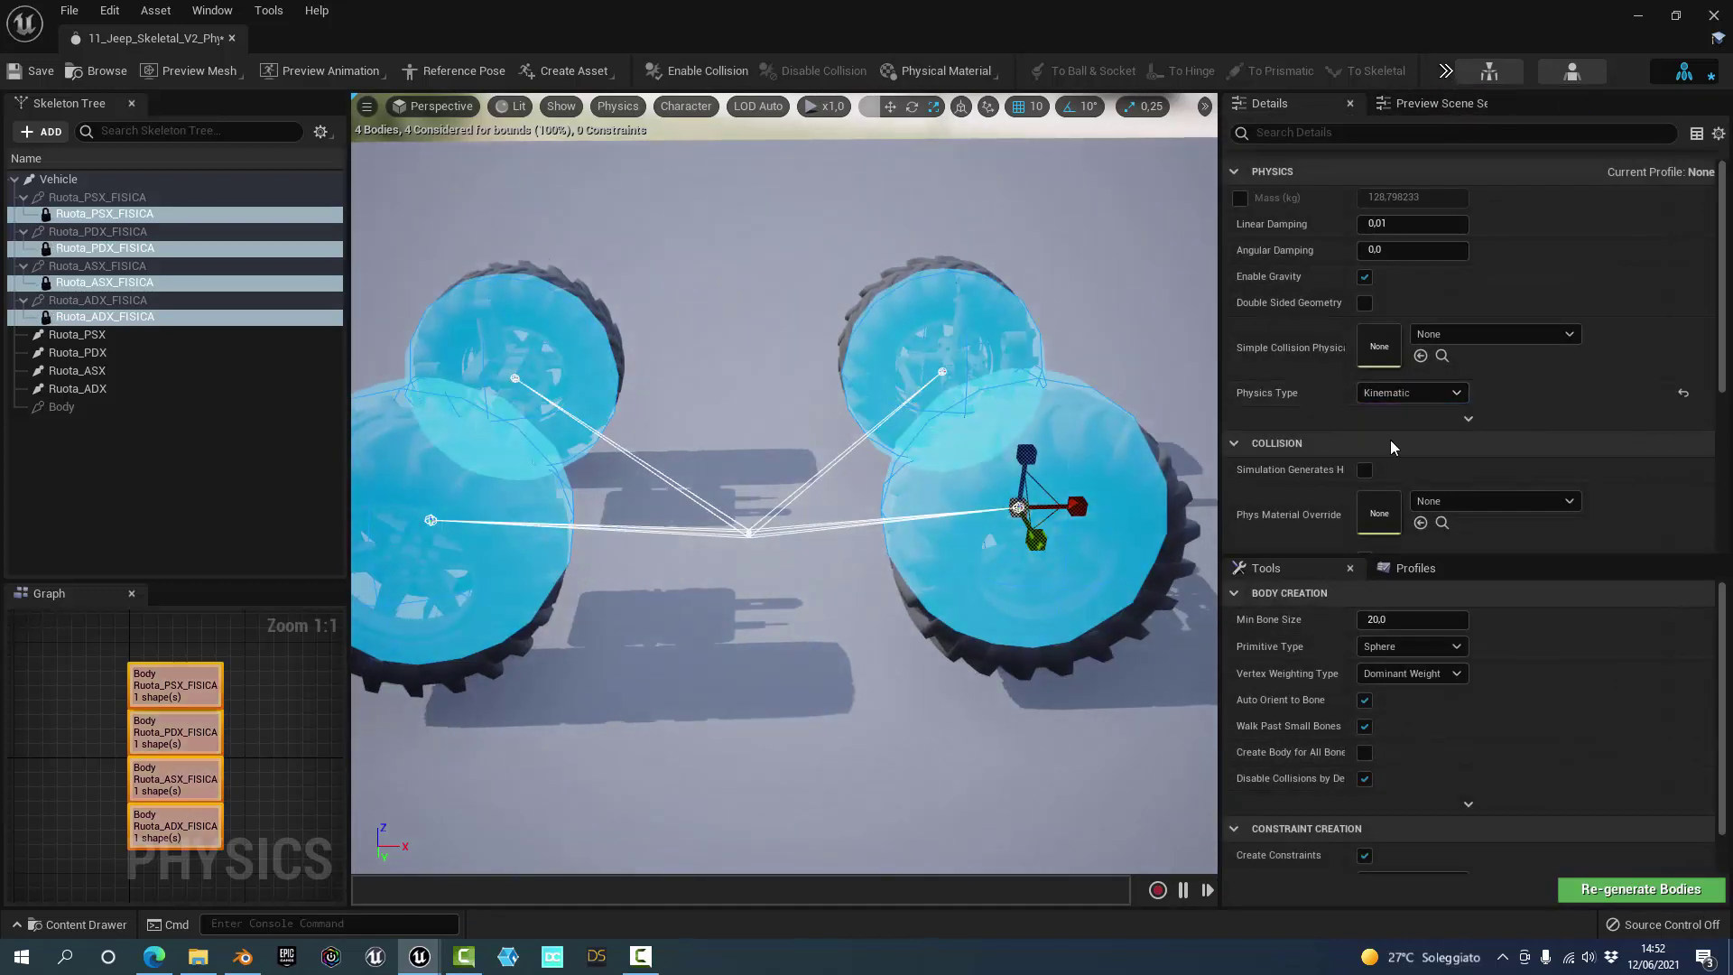
left_click(1489, 70)
left_click(1492, 107)
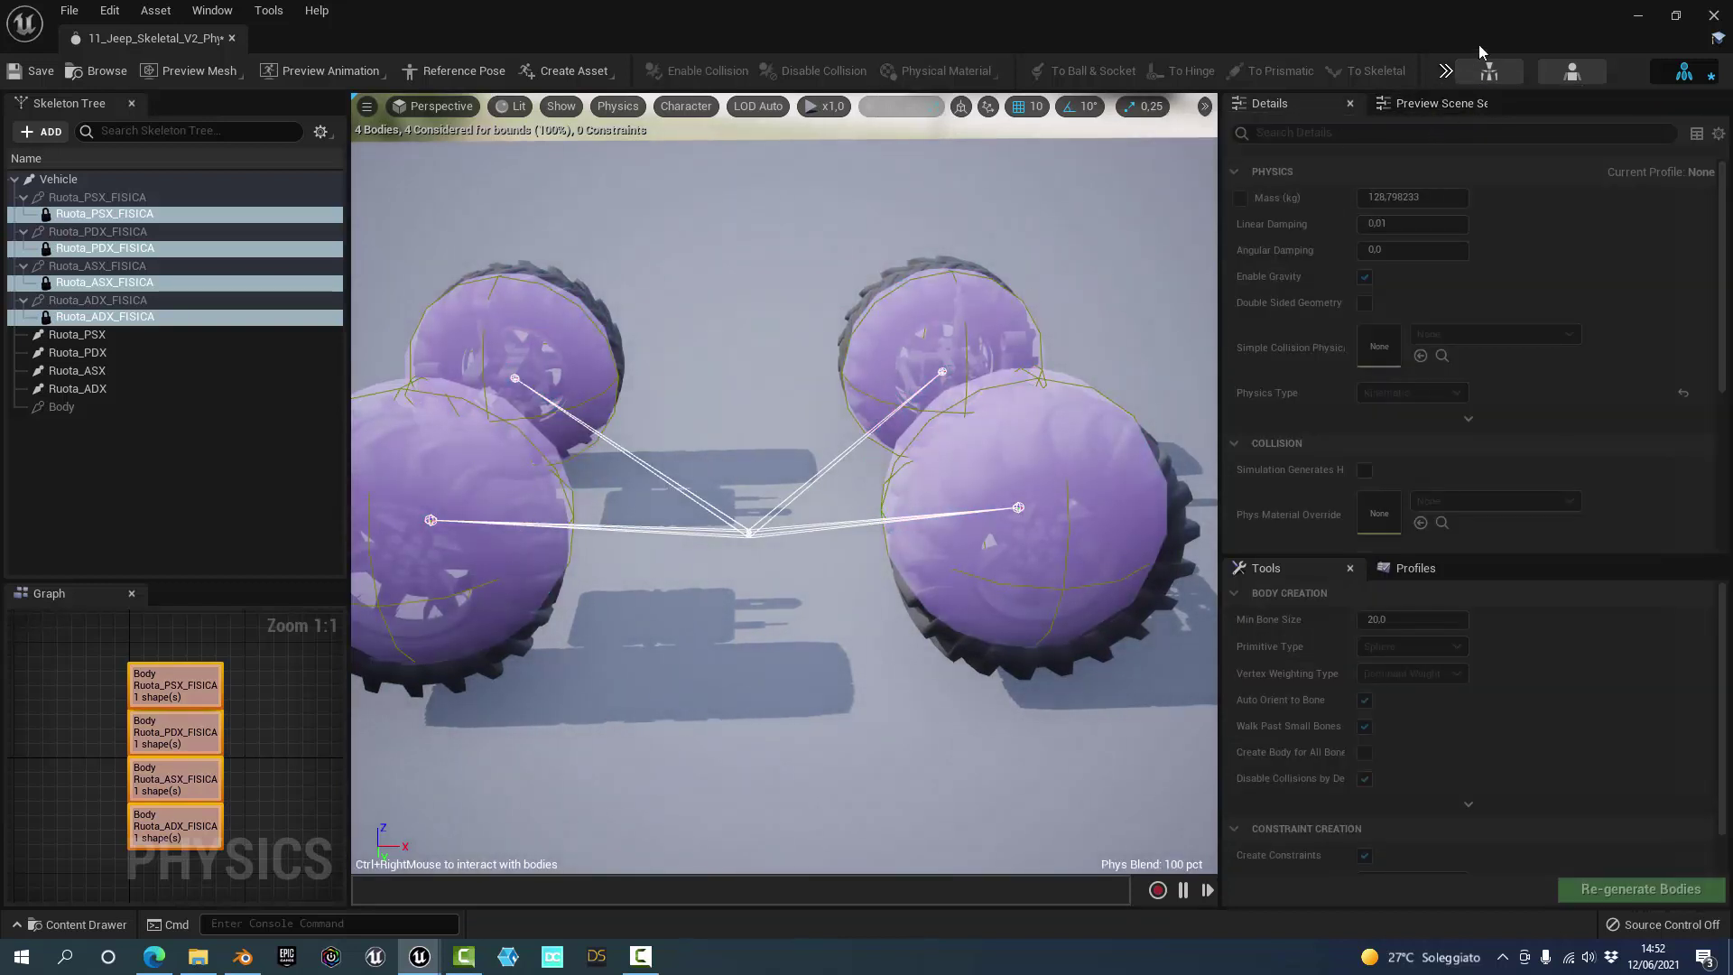
left_click(1458, 74)
left_click(1490, 101)
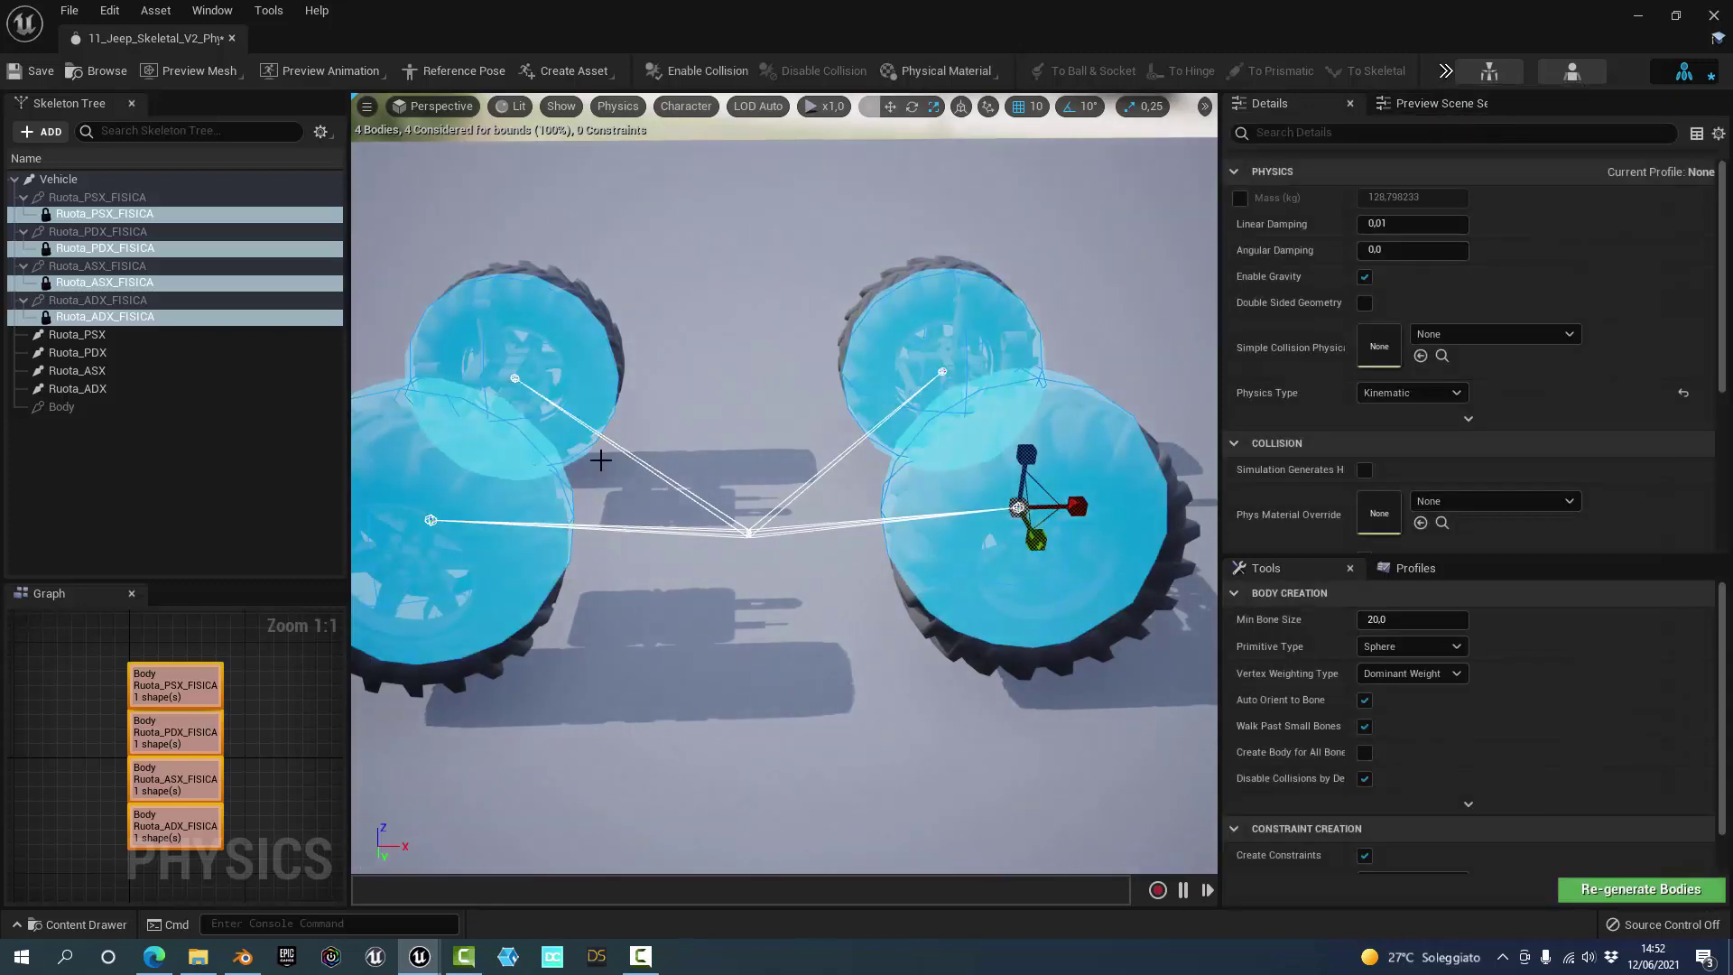
left_click_drag(600, 461, 578, 424)
- Add a Box primitive body to the Vehicle root bone
left_click(59, 179)
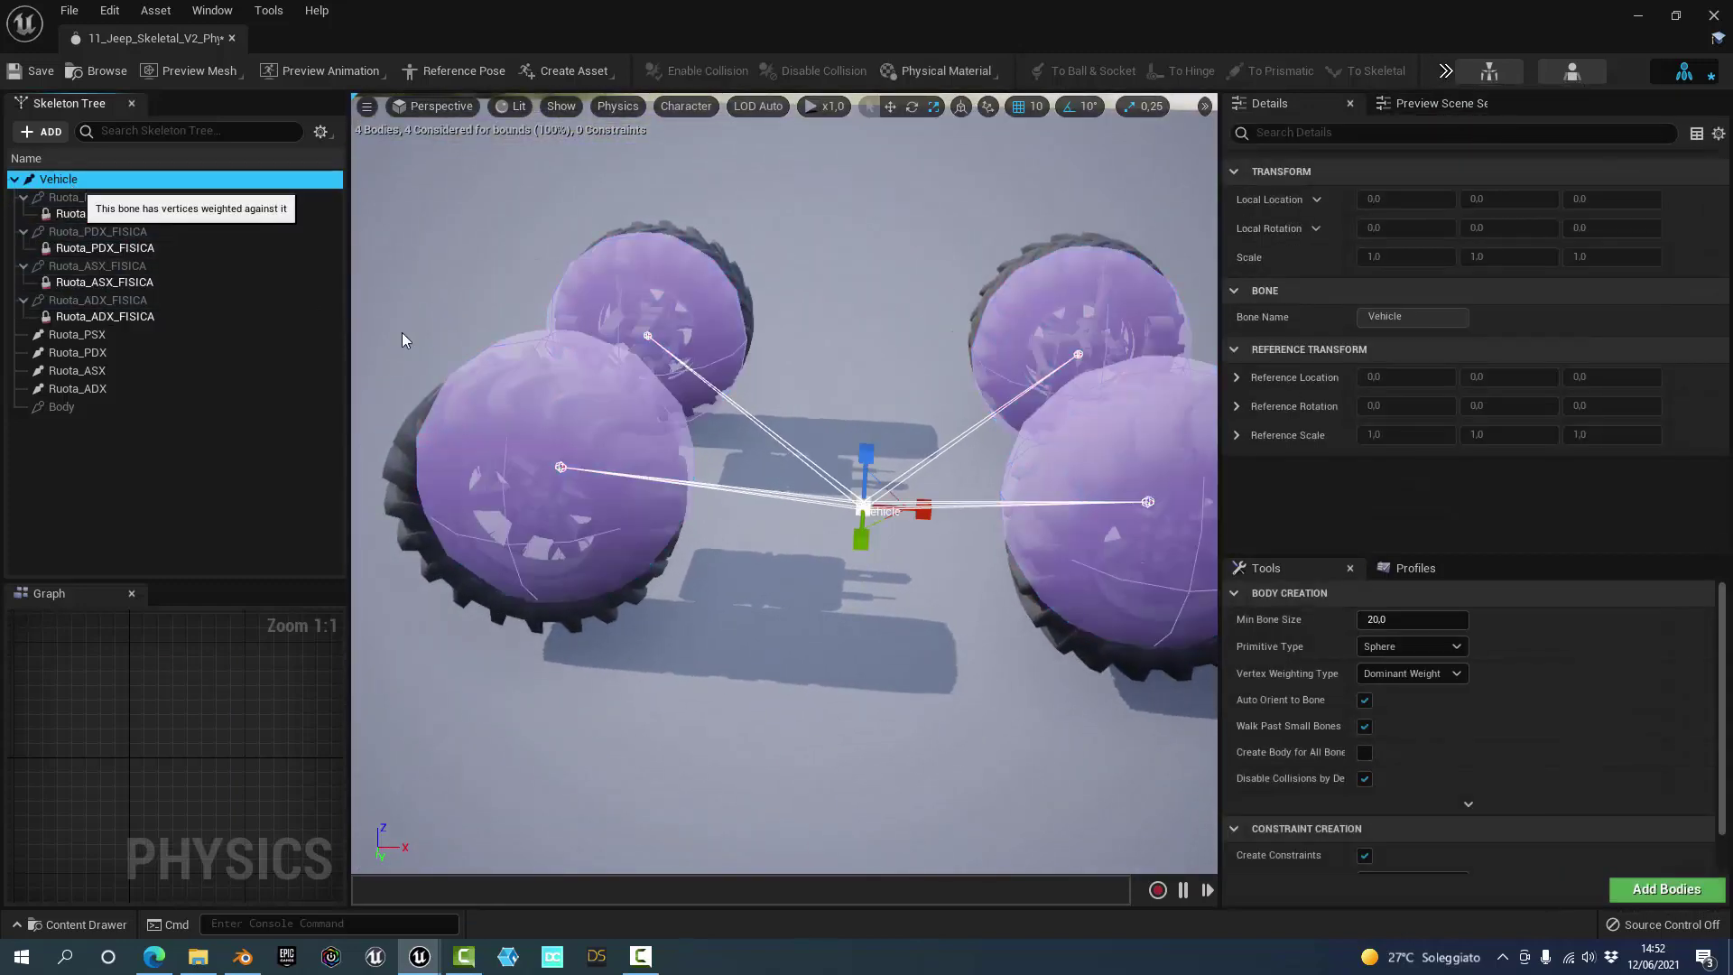
left_click_drag(785, 487, 722, 505)
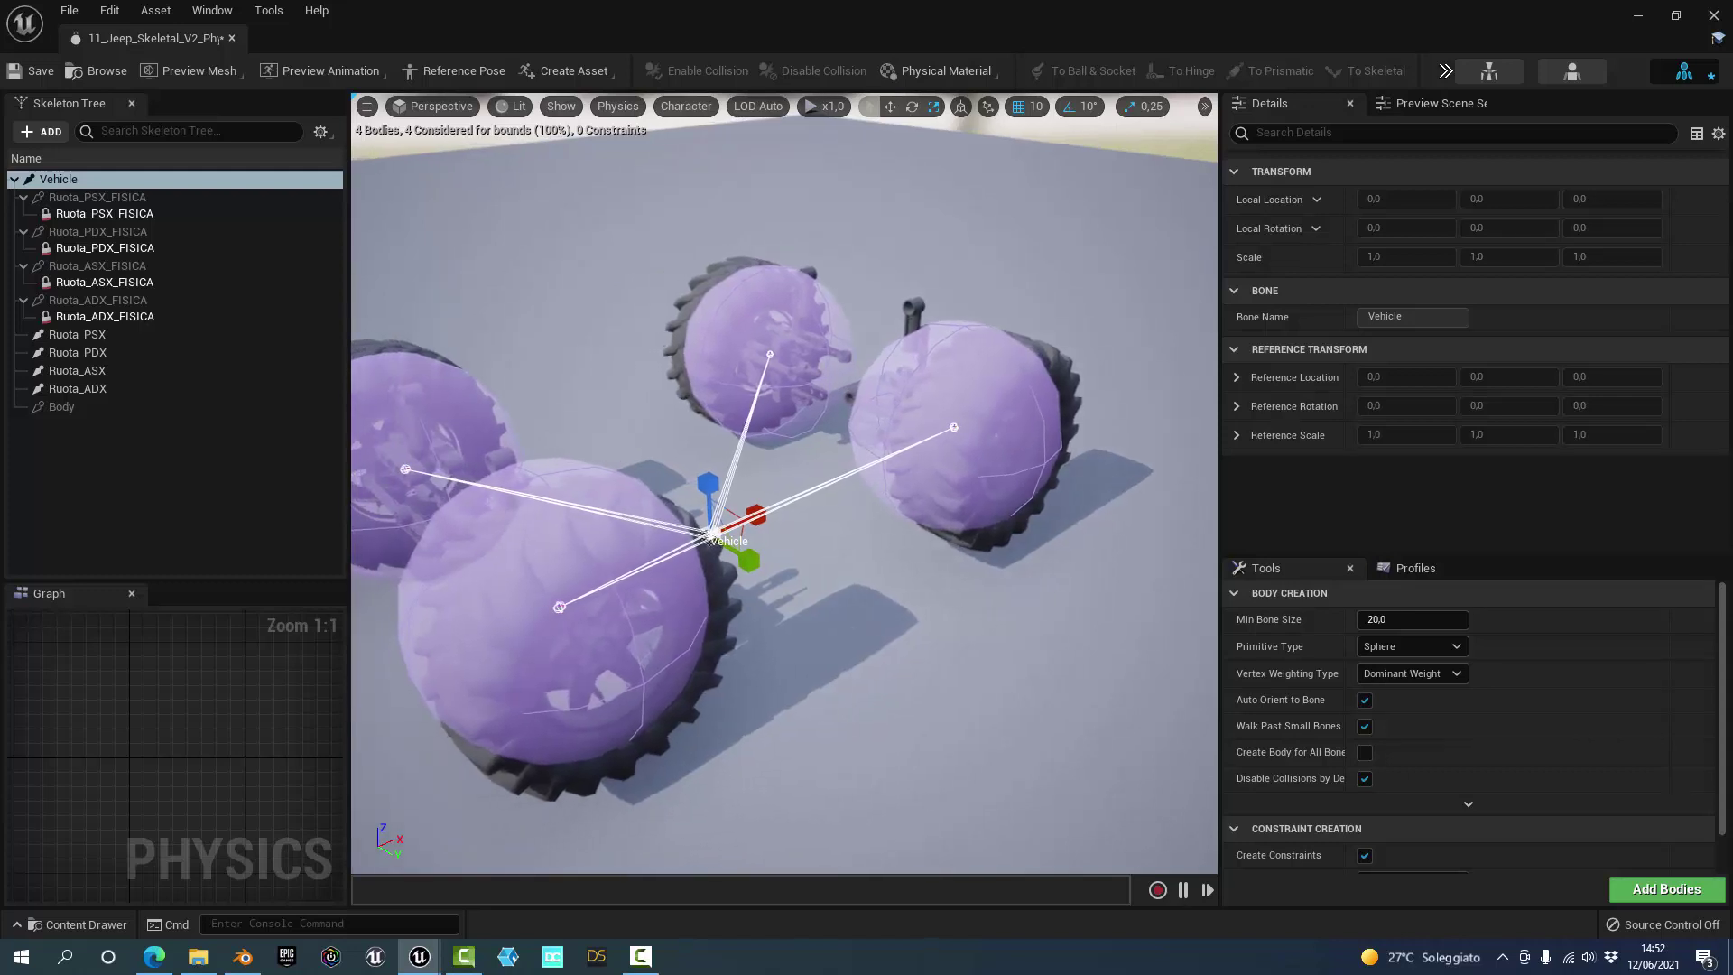
left_click(1415, 647)
left_click(1373, 665)
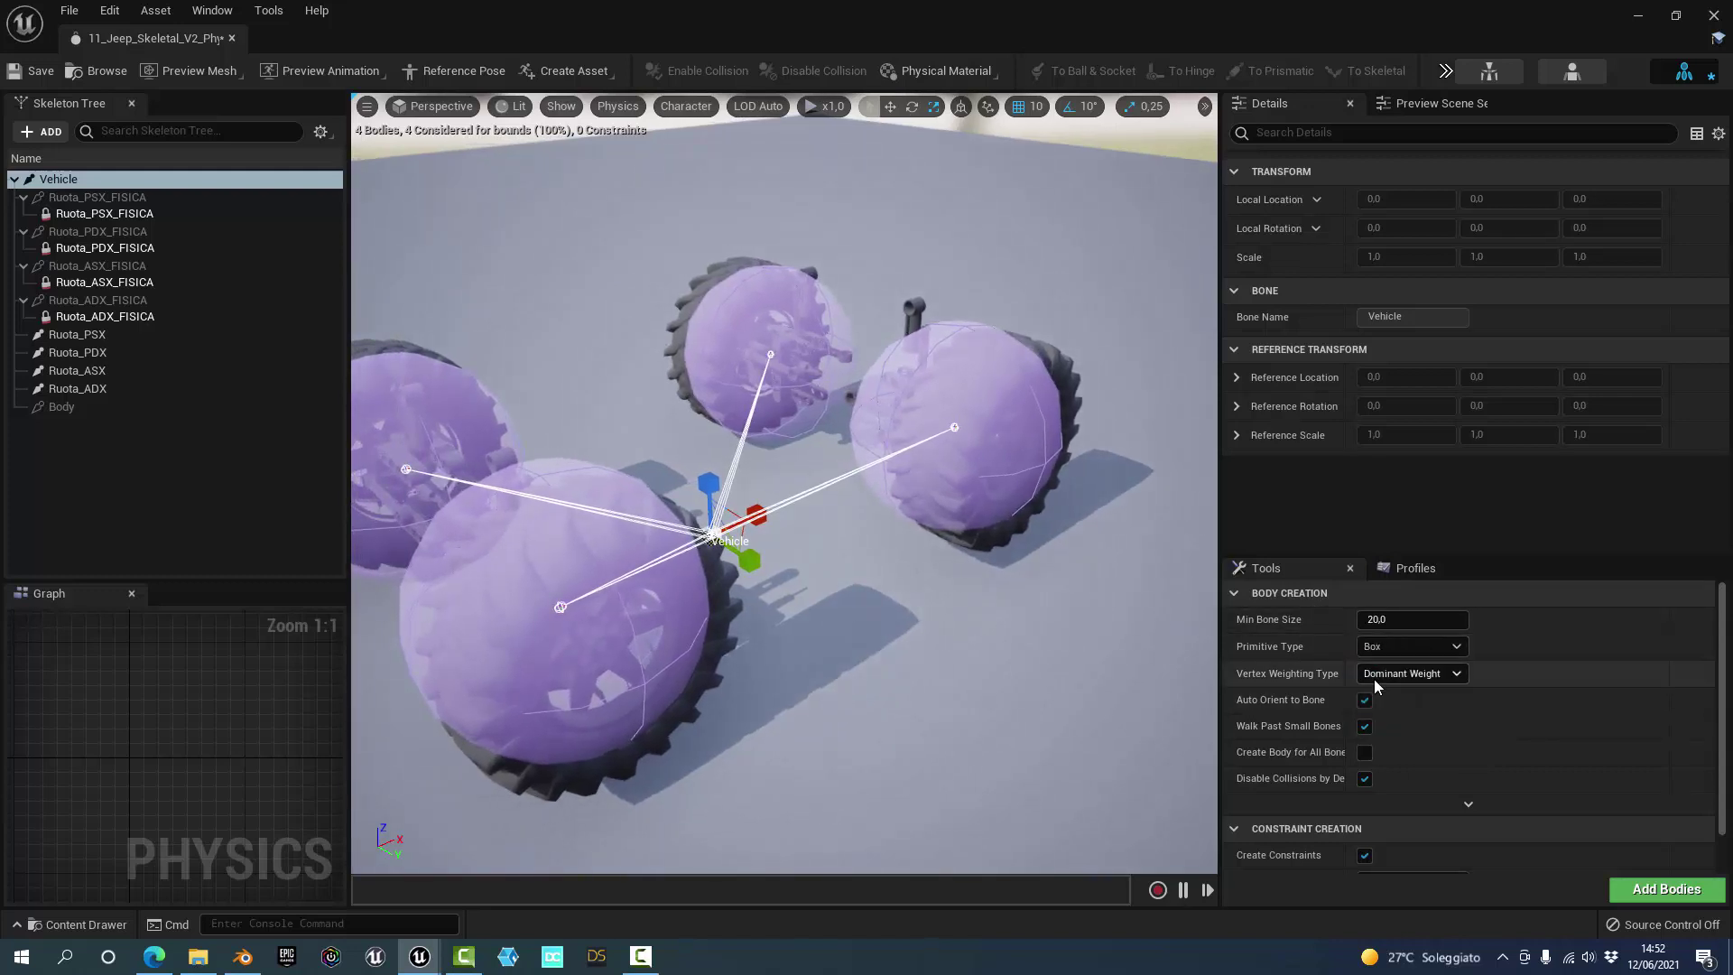
left_click(1666, 888)
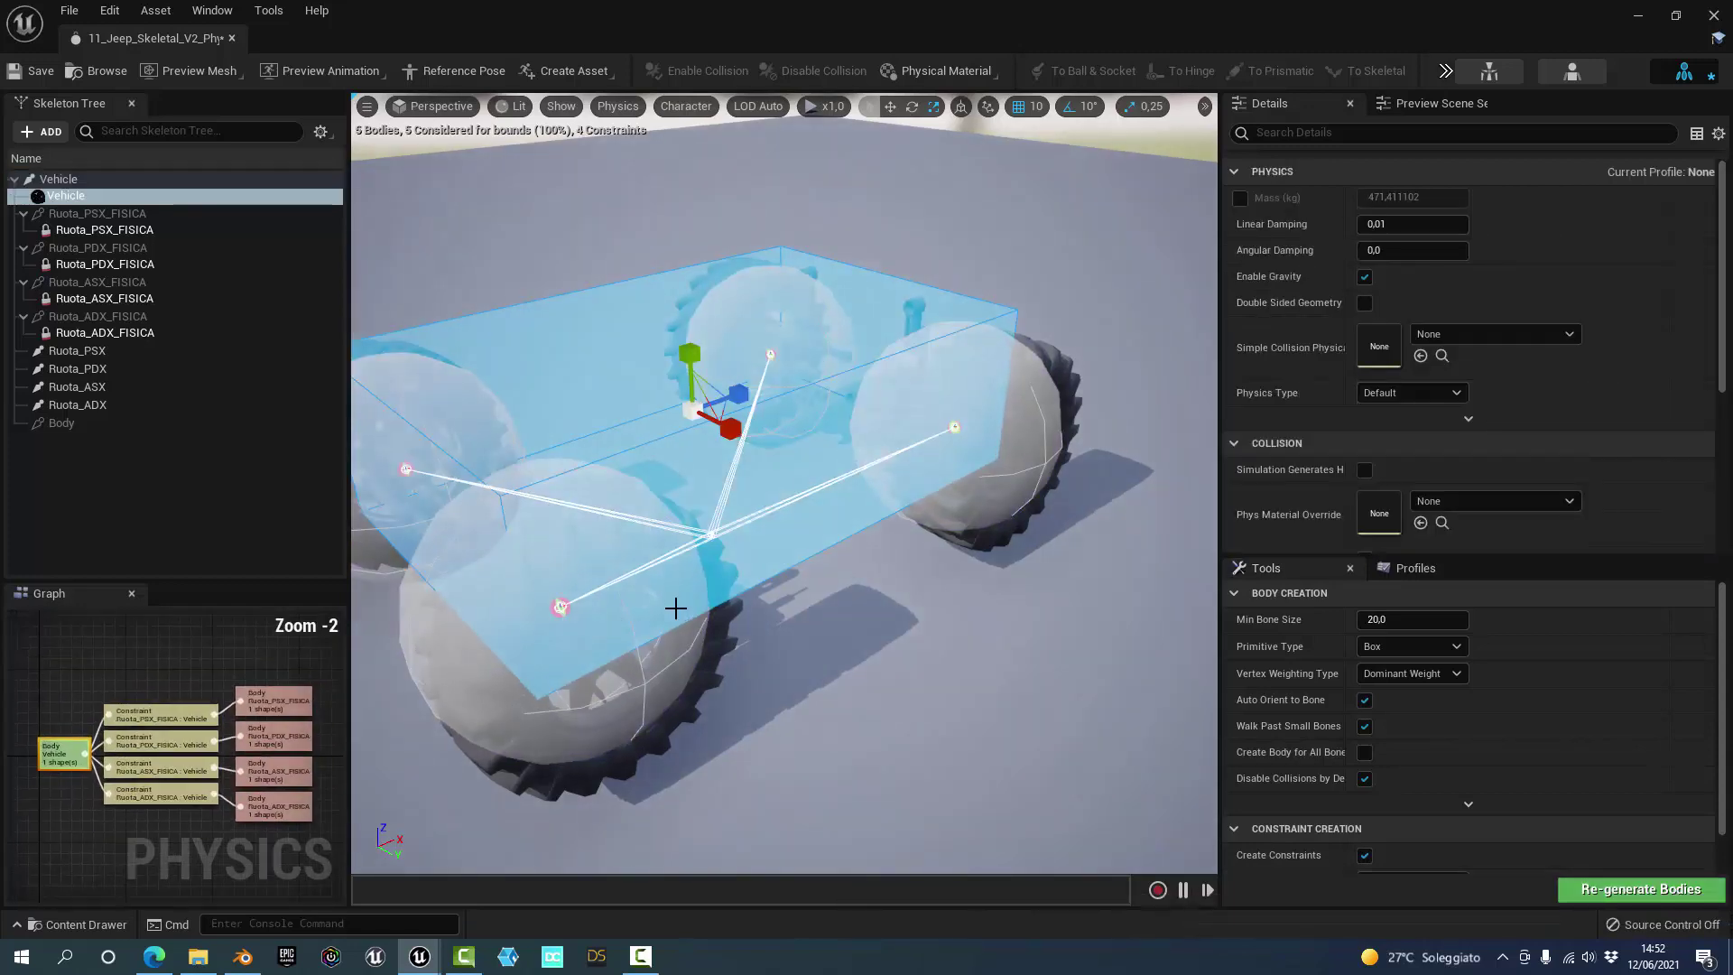
- Orbit around and frame the new box body to check it covers the chassis
mouse_move(674, 607)
left_mouse_down()
mouse_move(686, 506)
mouse_move(993, 506)
mouse_move(769, 434)
mouse_move(775, 369)
left_mouse_up()
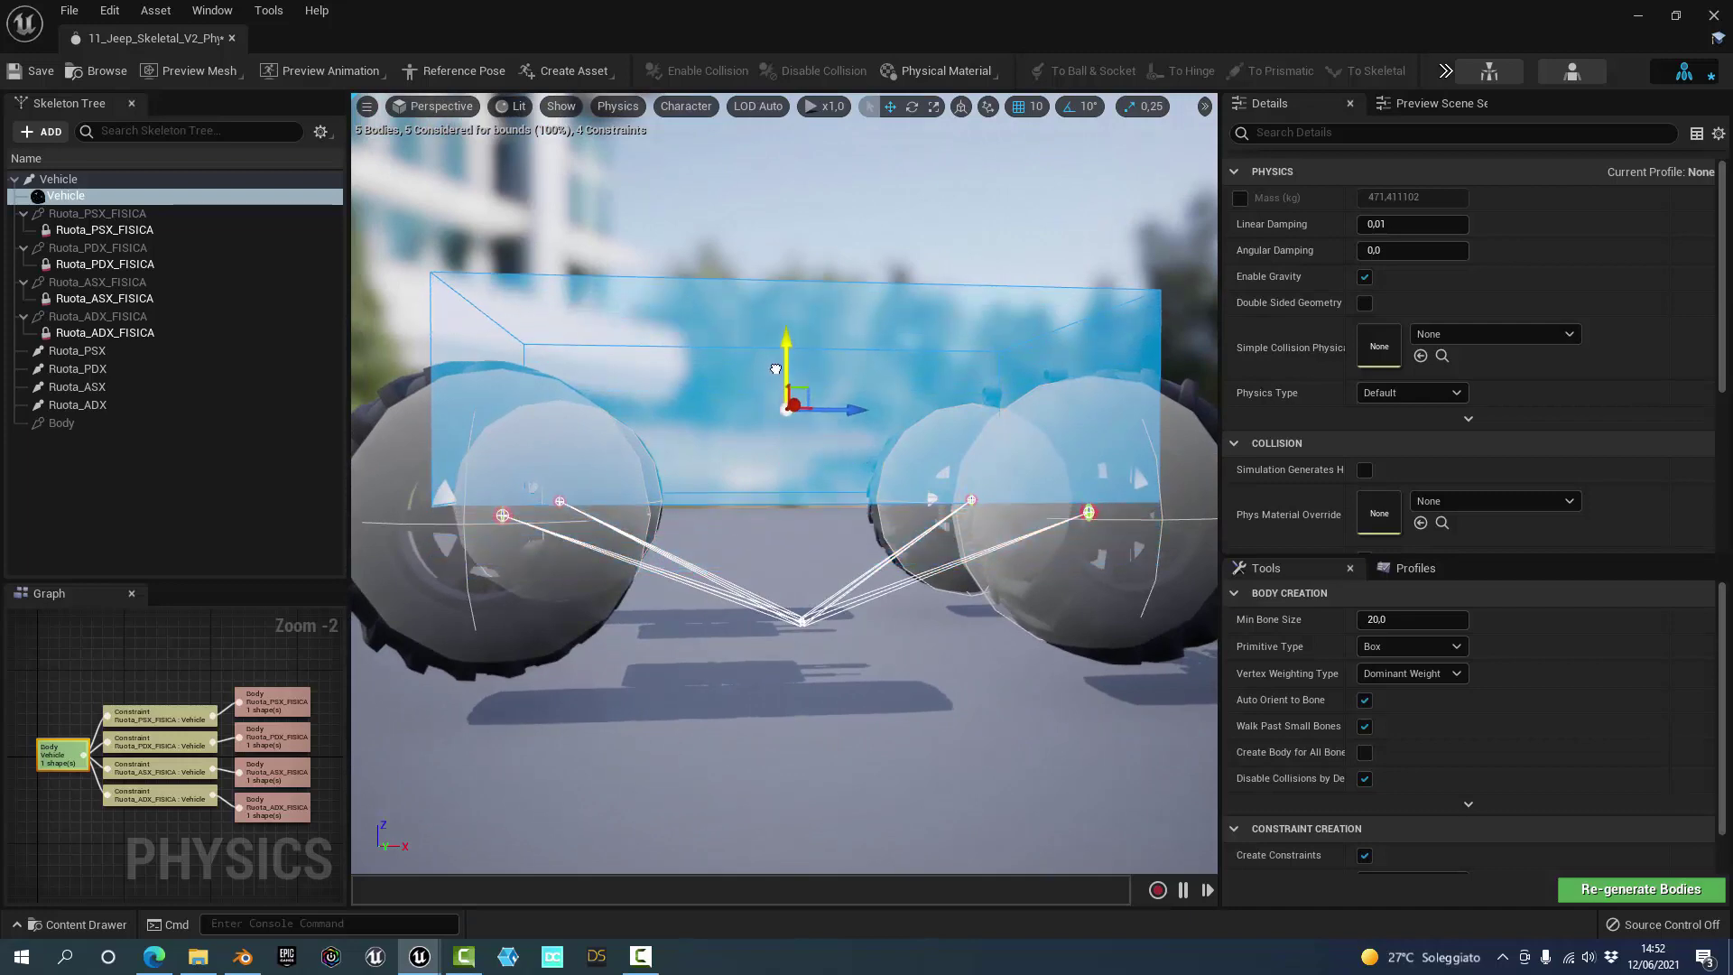
mouse_move(775, 369)
left_mouse_down("alt")
mouse_move(812, 406)
mouse_move(826, 461)
mouse_move(587, 570)
left_mouse_up("alt")
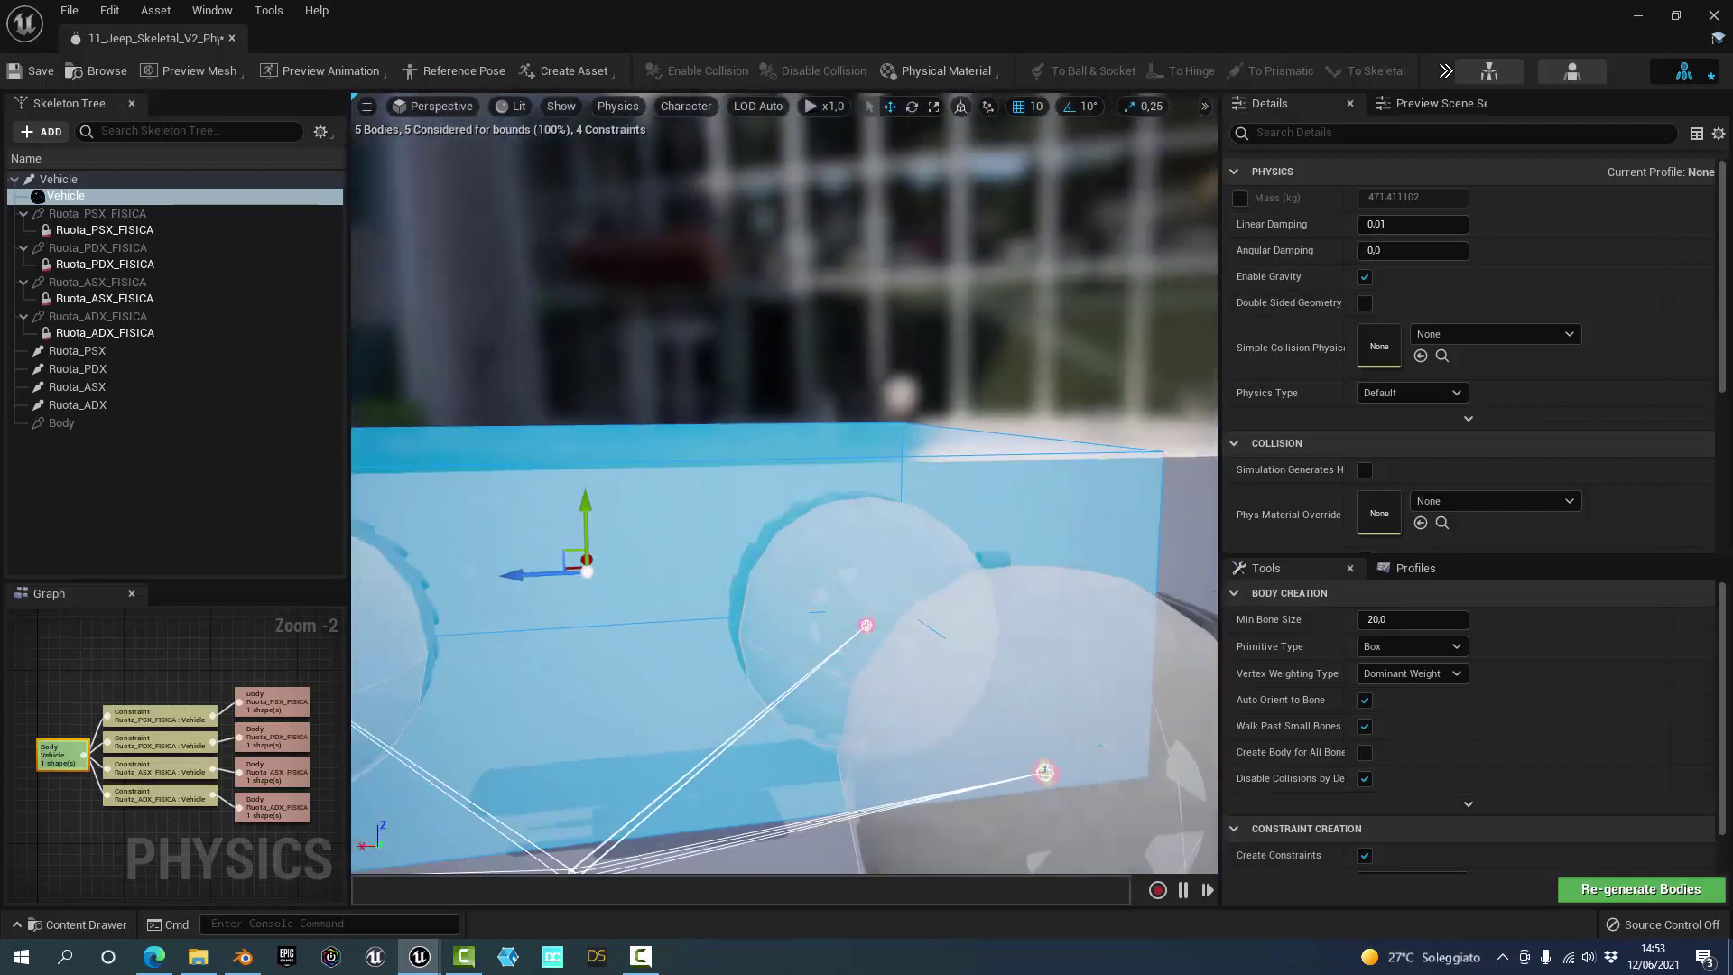
left_click_drag(587, 571, 671, 700, "alt")
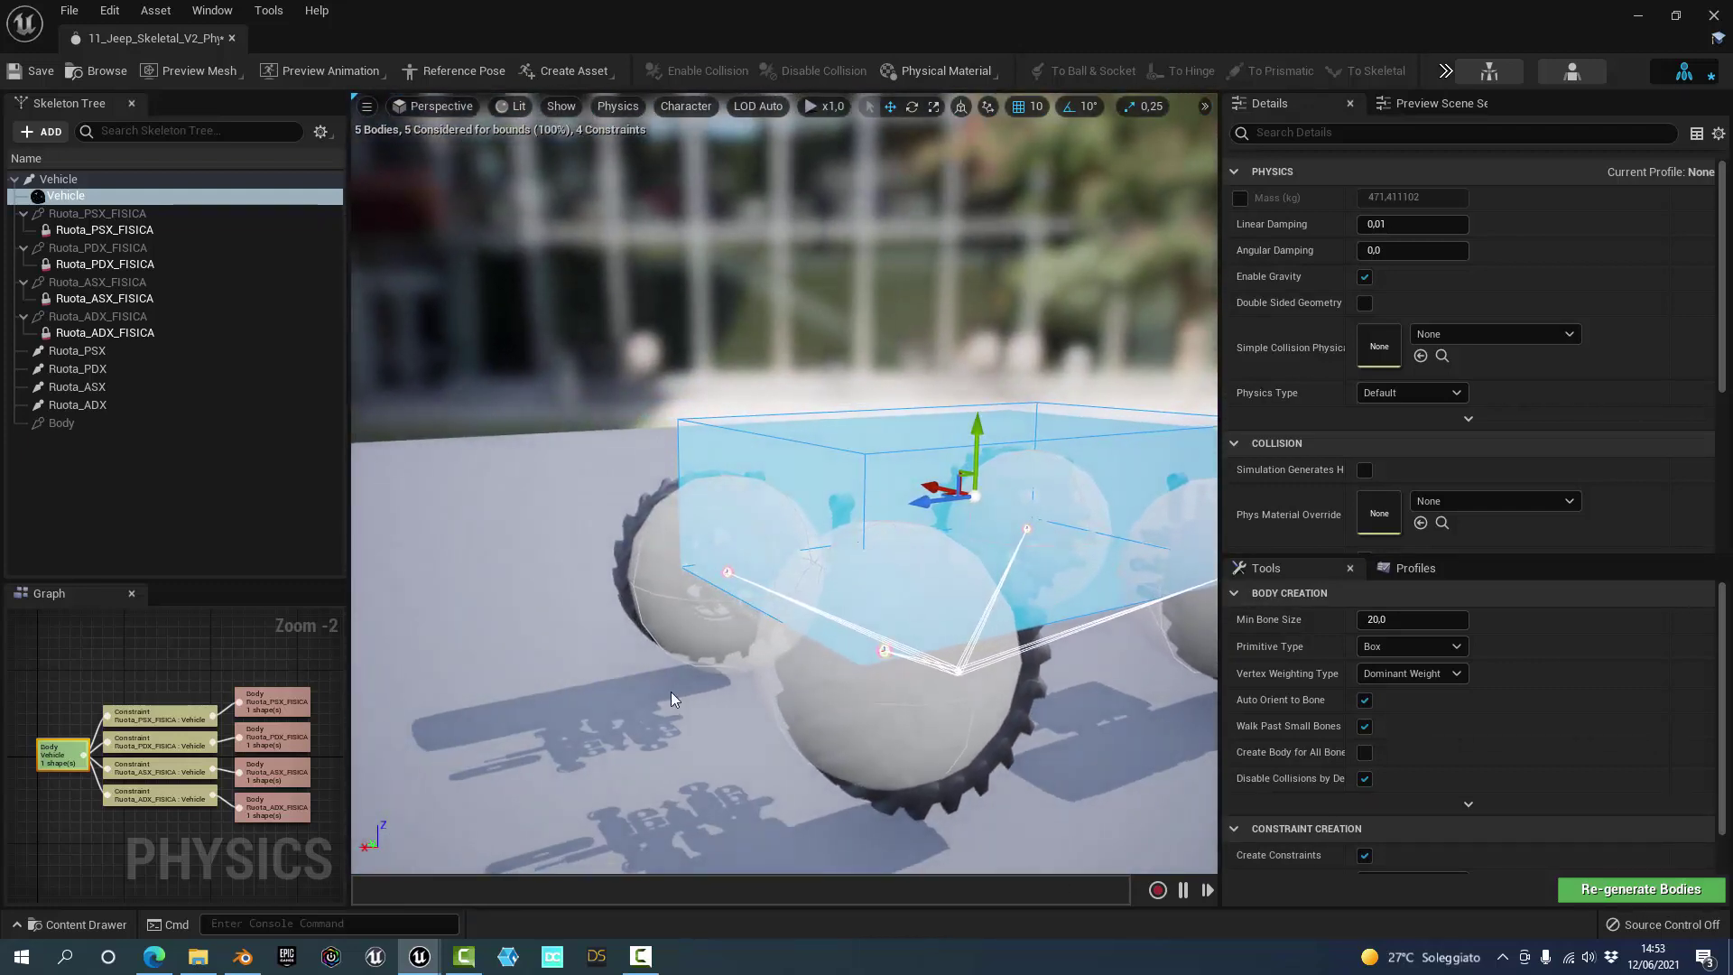
key("f")
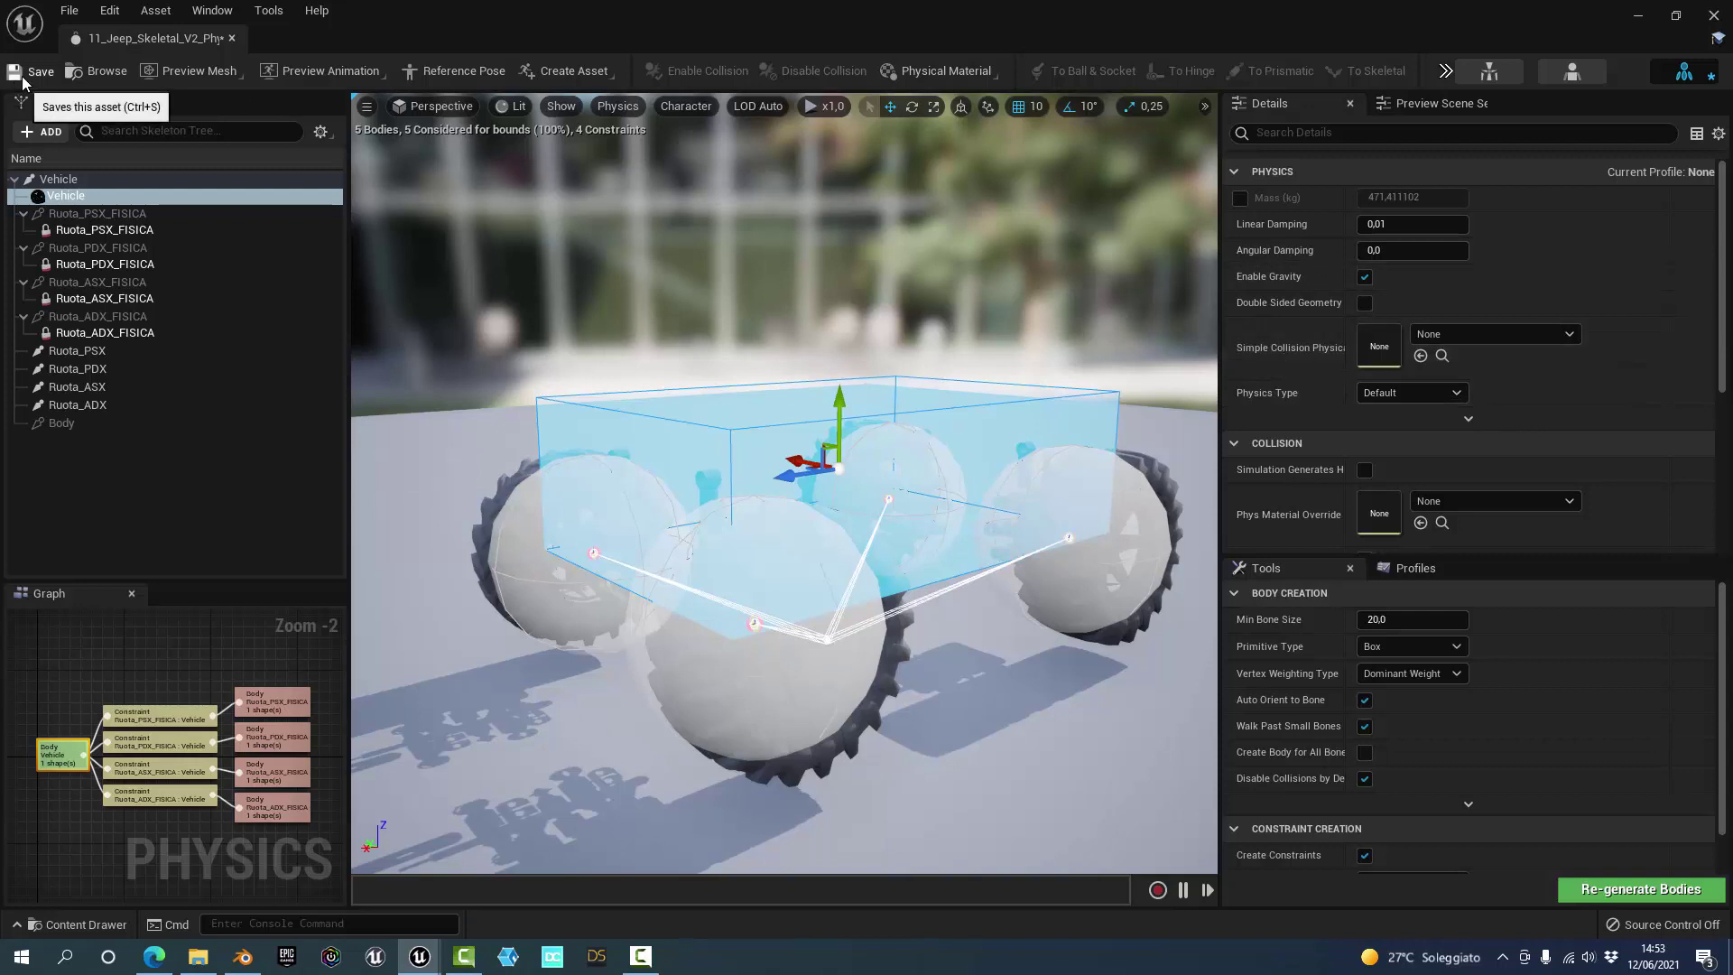
- Close the physics asset editor, briefly play-test the Mappa level, then open the Jeep Blueprint
left_click(232, 38)
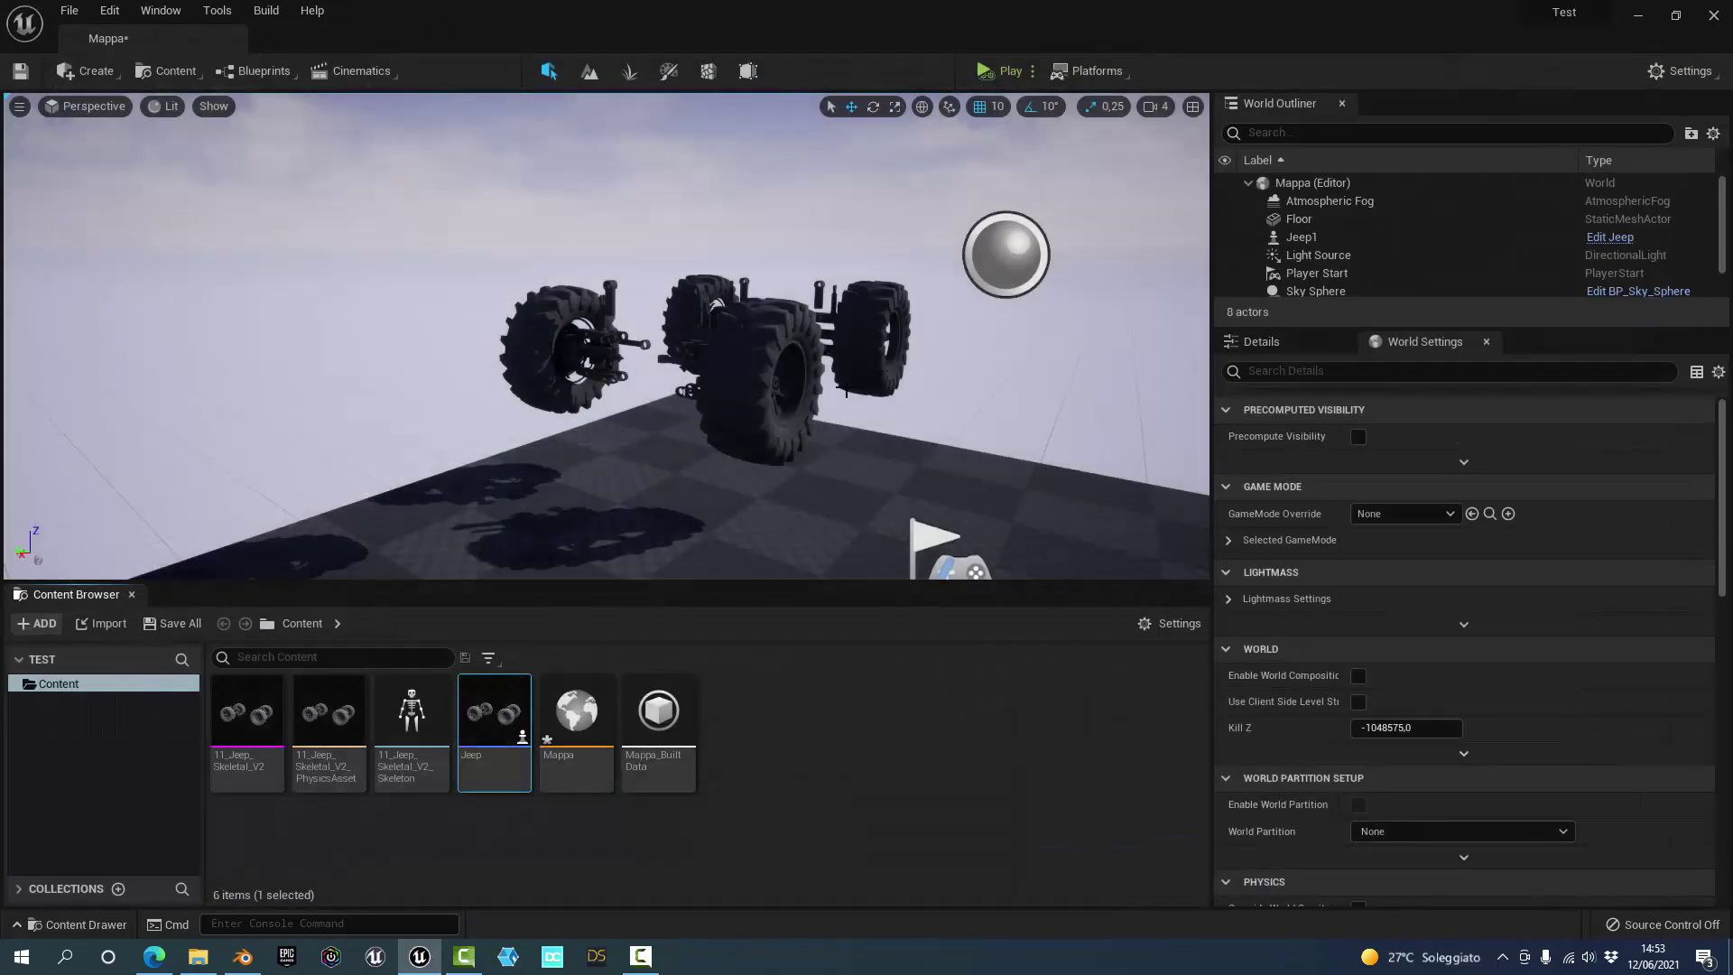
right_click_drag(993, 163, 993, 162)
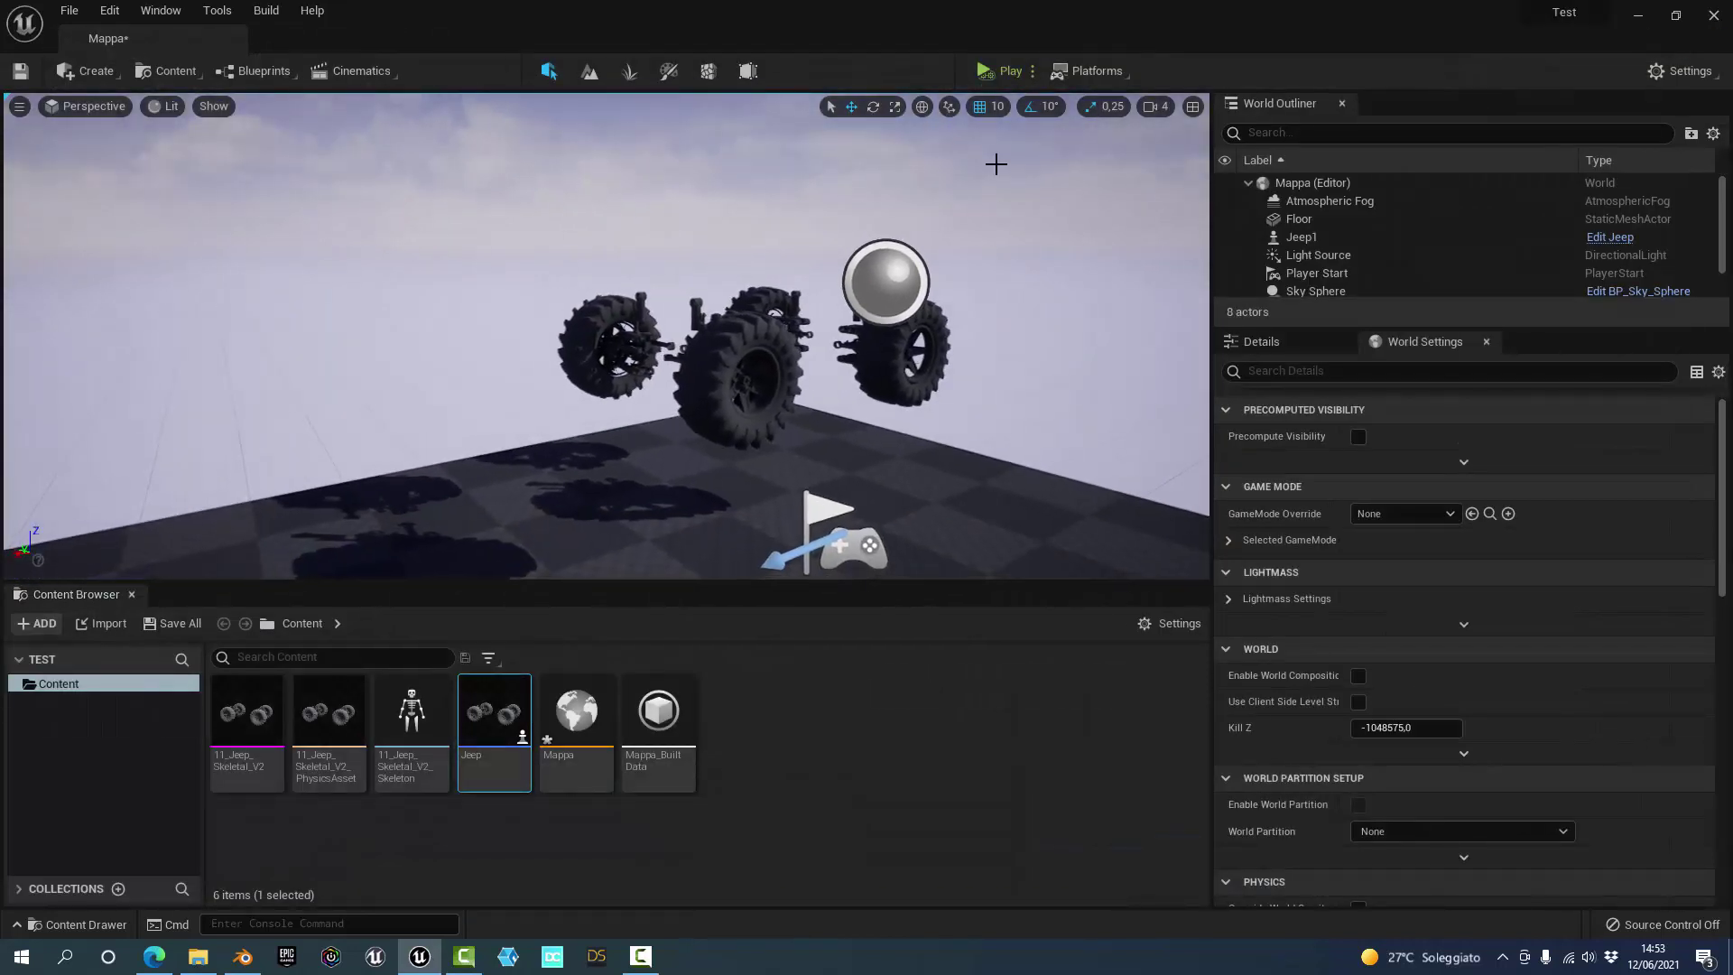
left_click(1005, 78)
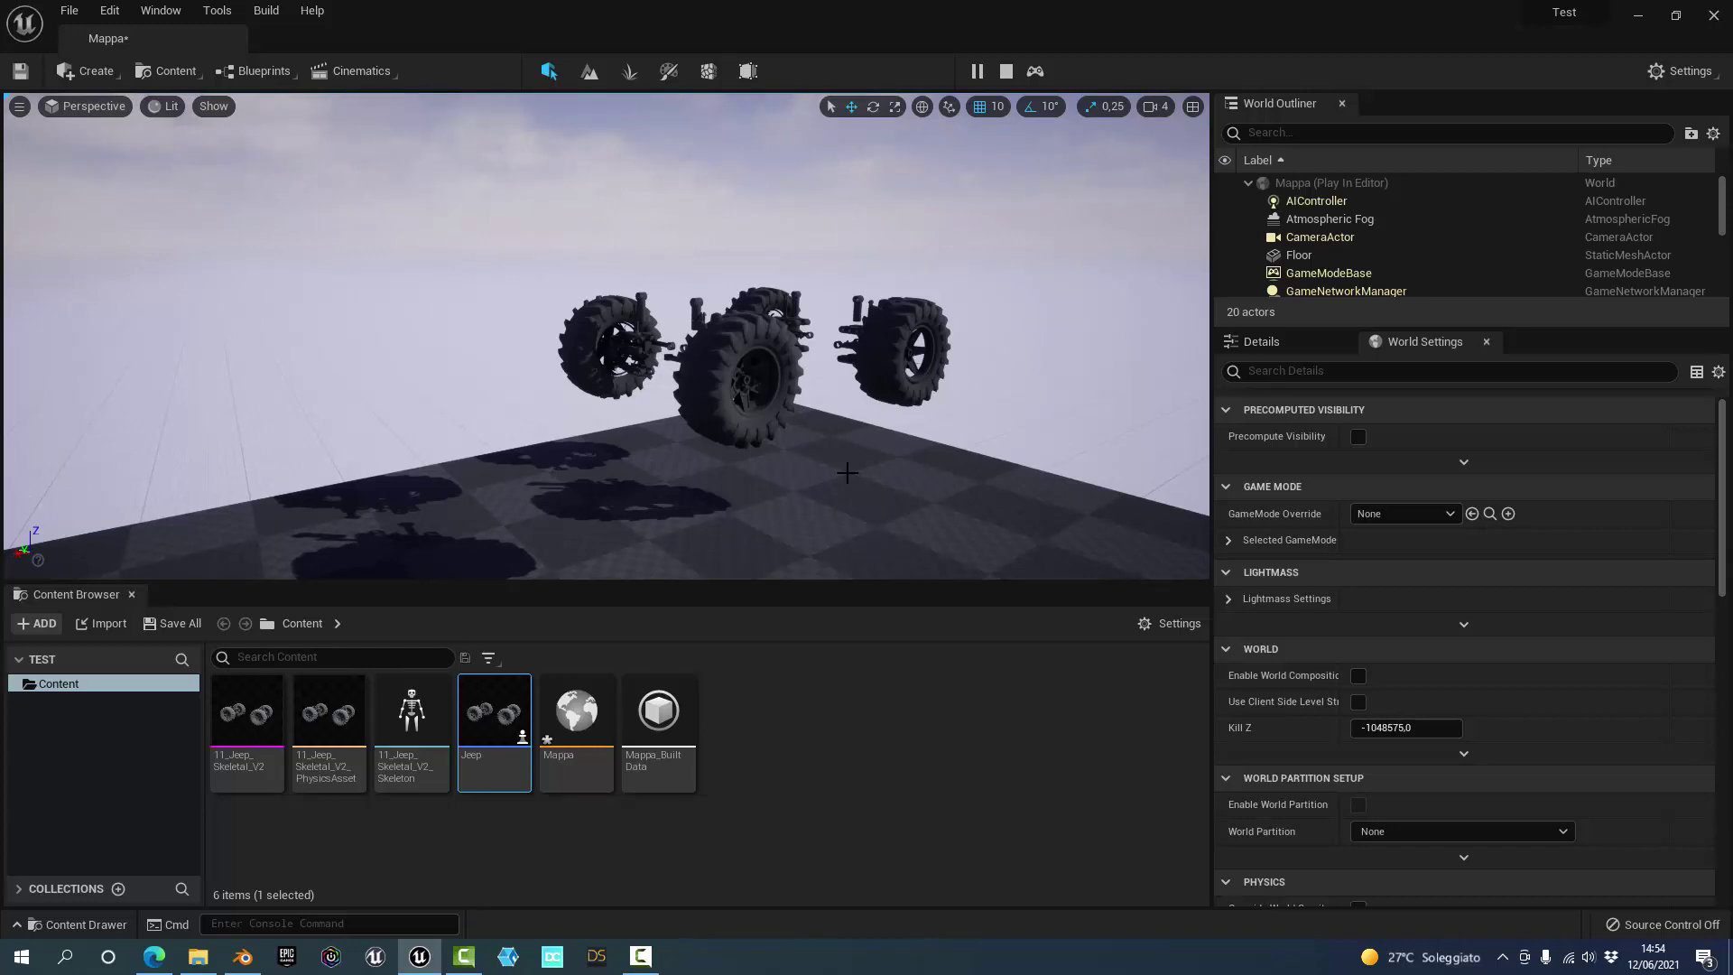
key("Escape")
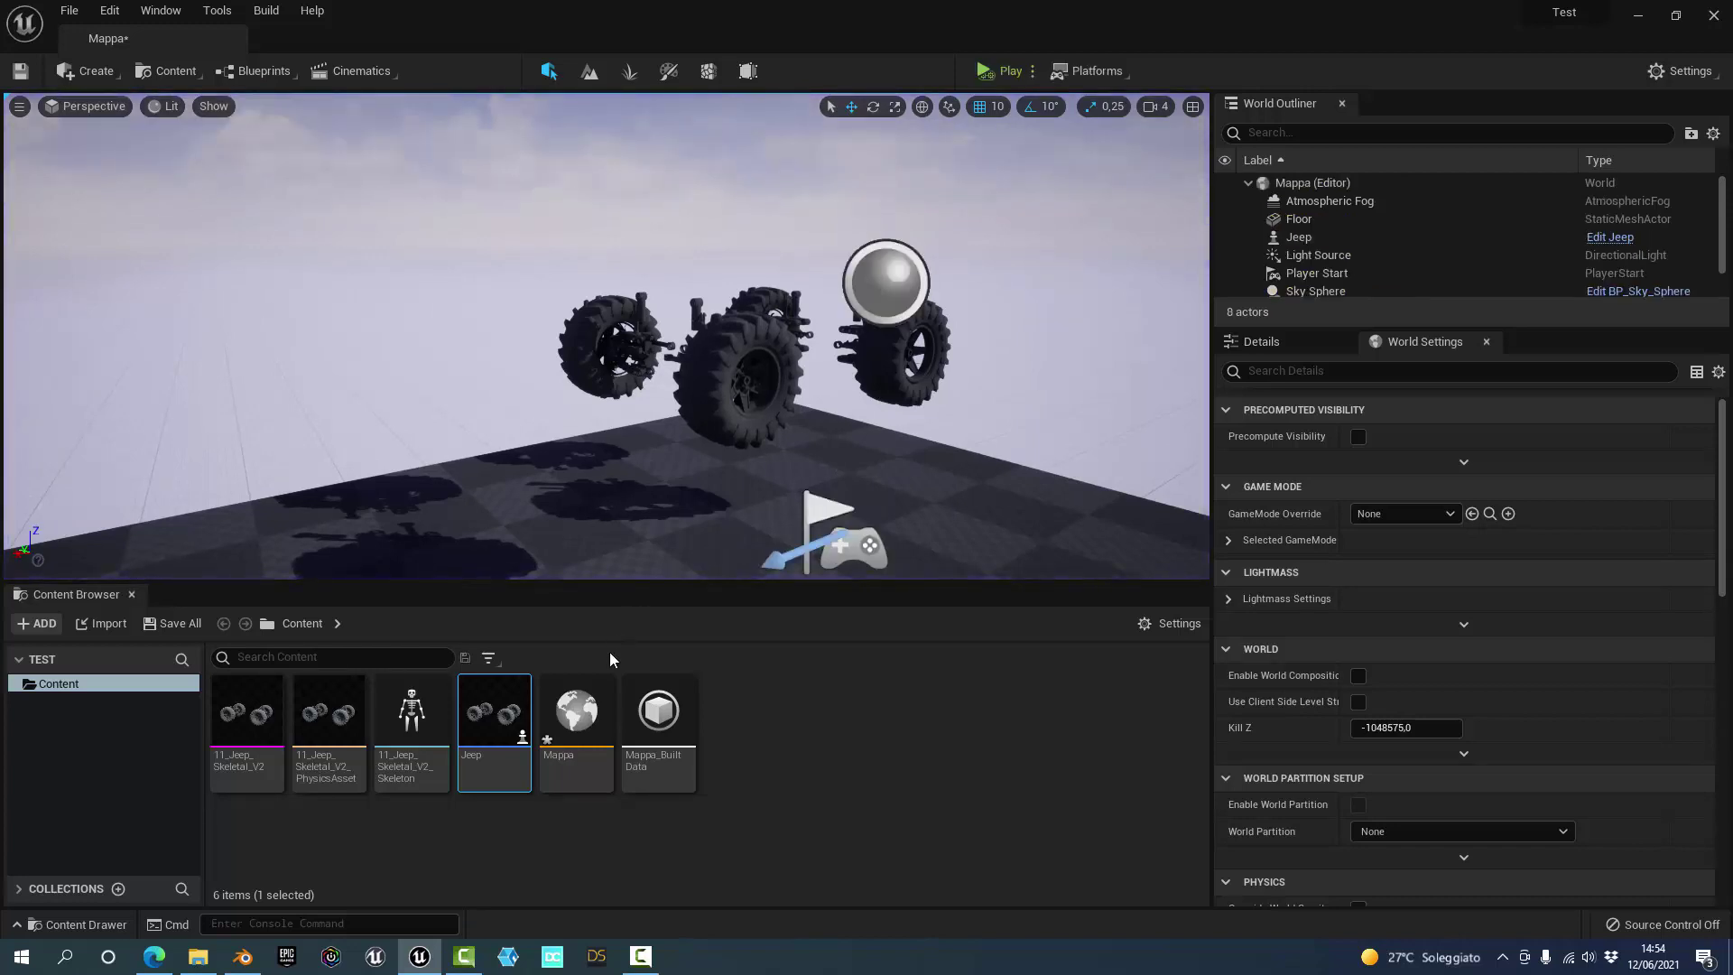
double_click(488, 706)
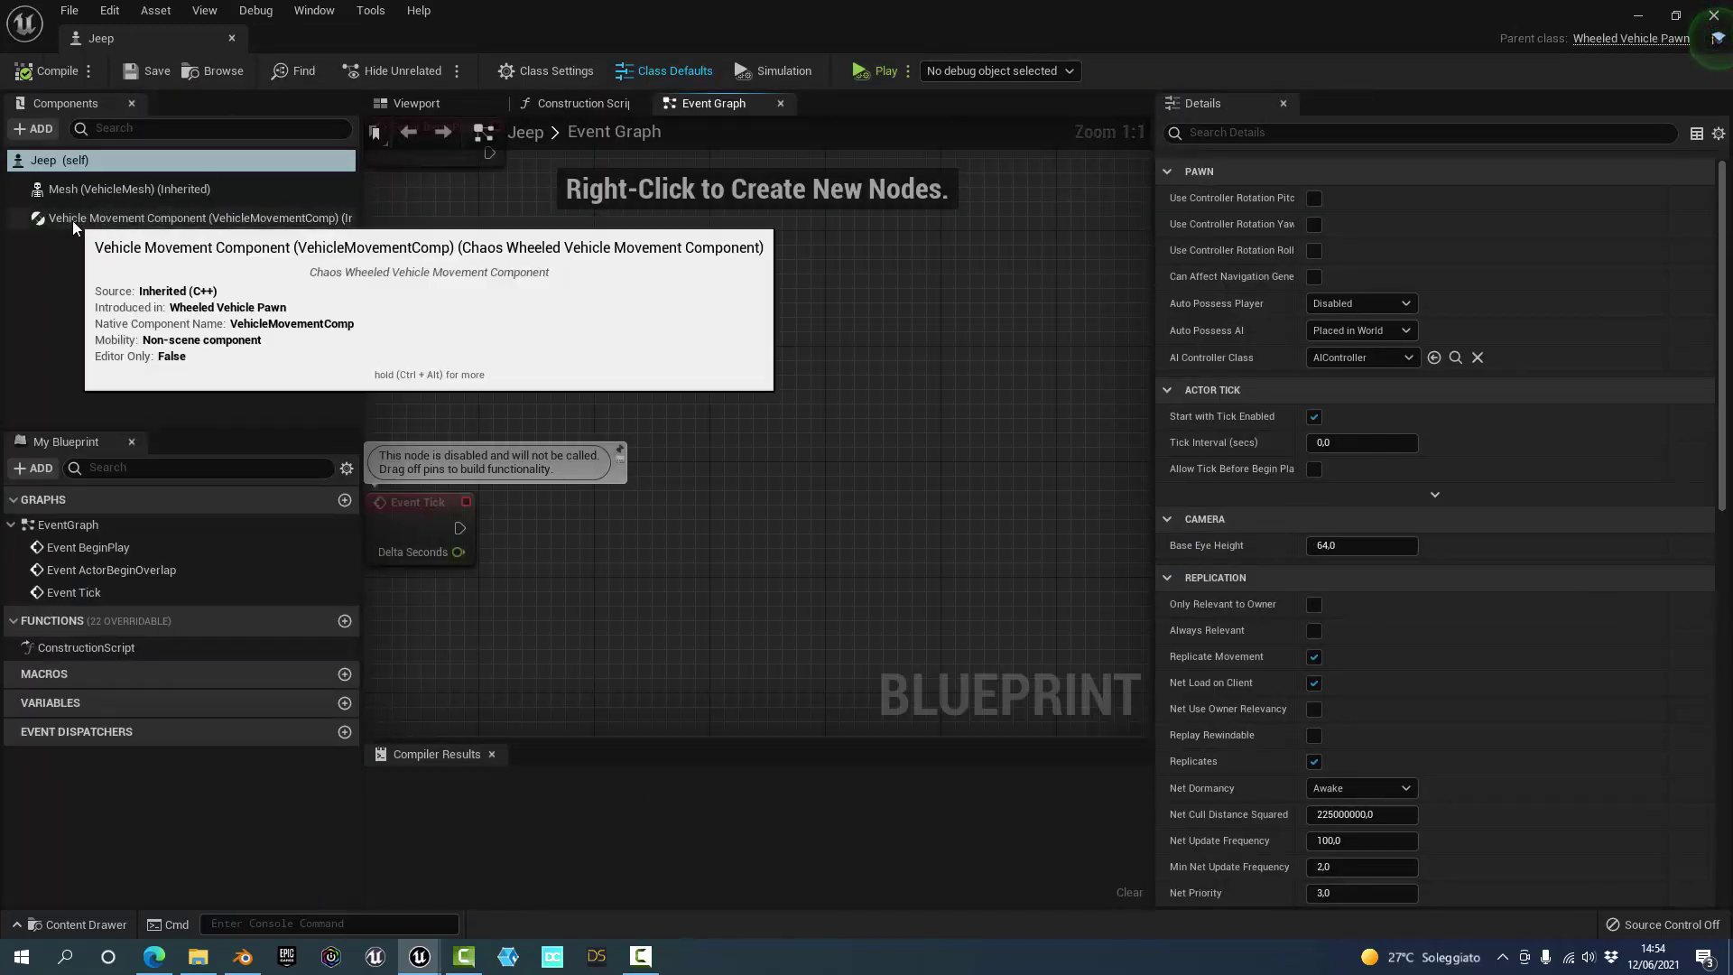
- Add one Wheel Setups entry to the Vehicle Movement Component and expand Index [0]
left_click(99, 217)
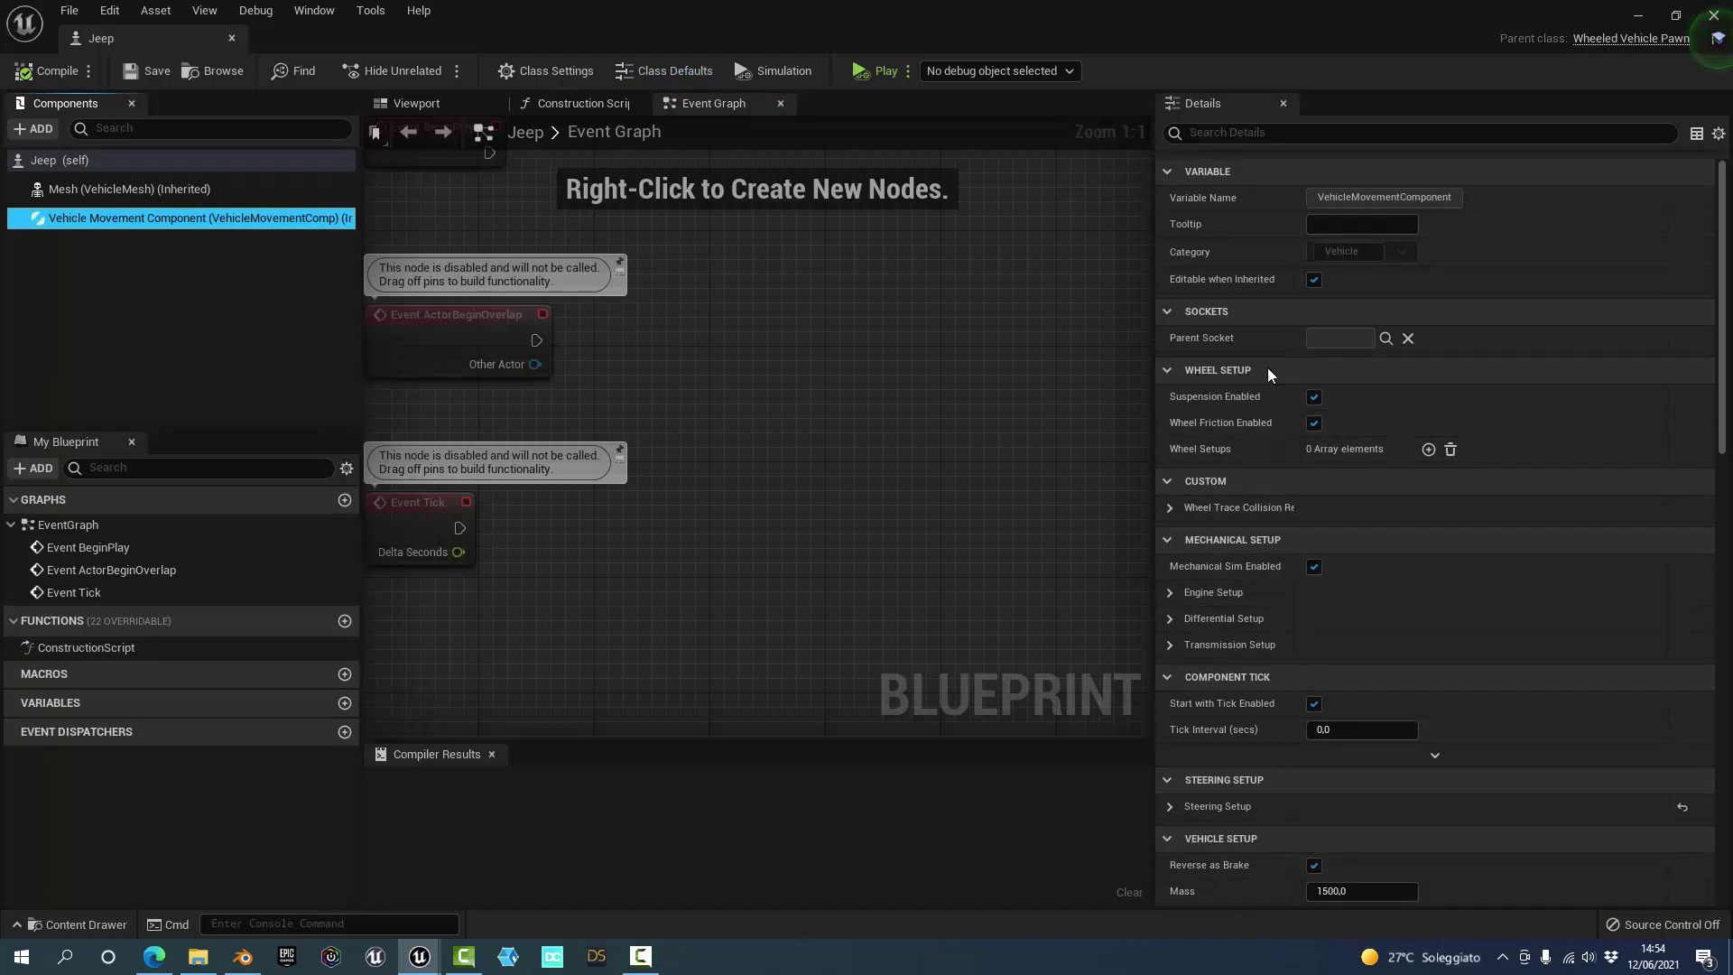
left_click(1428, 449)
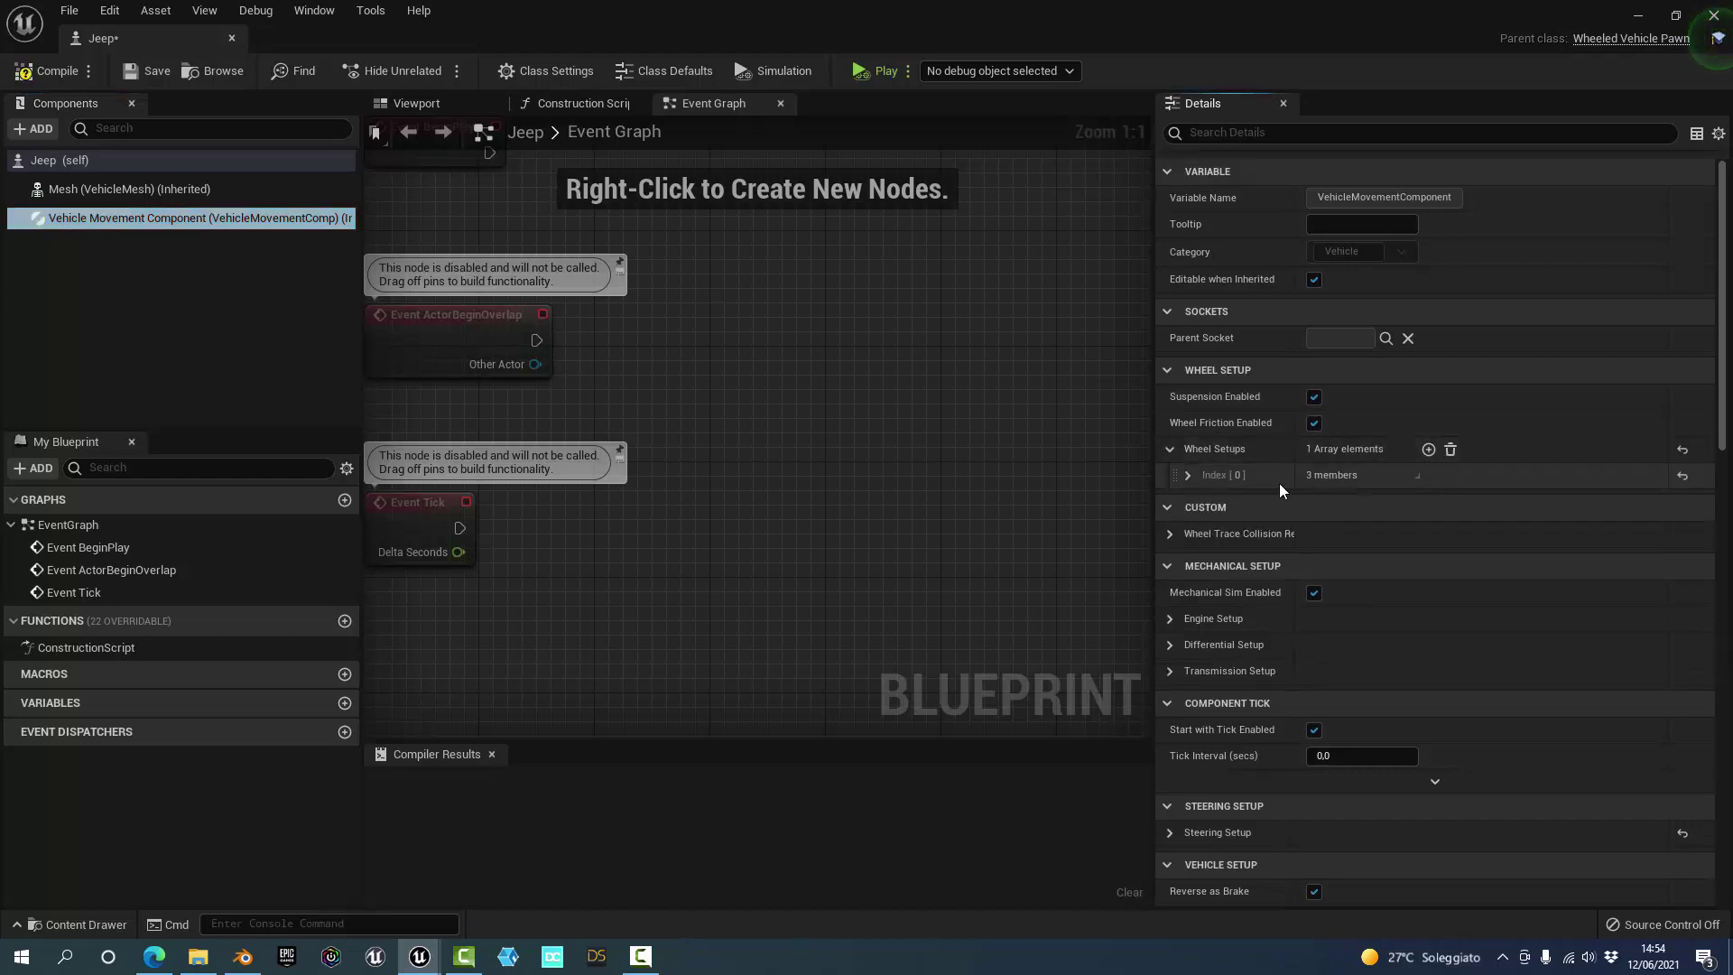
left_click(1187, 477)
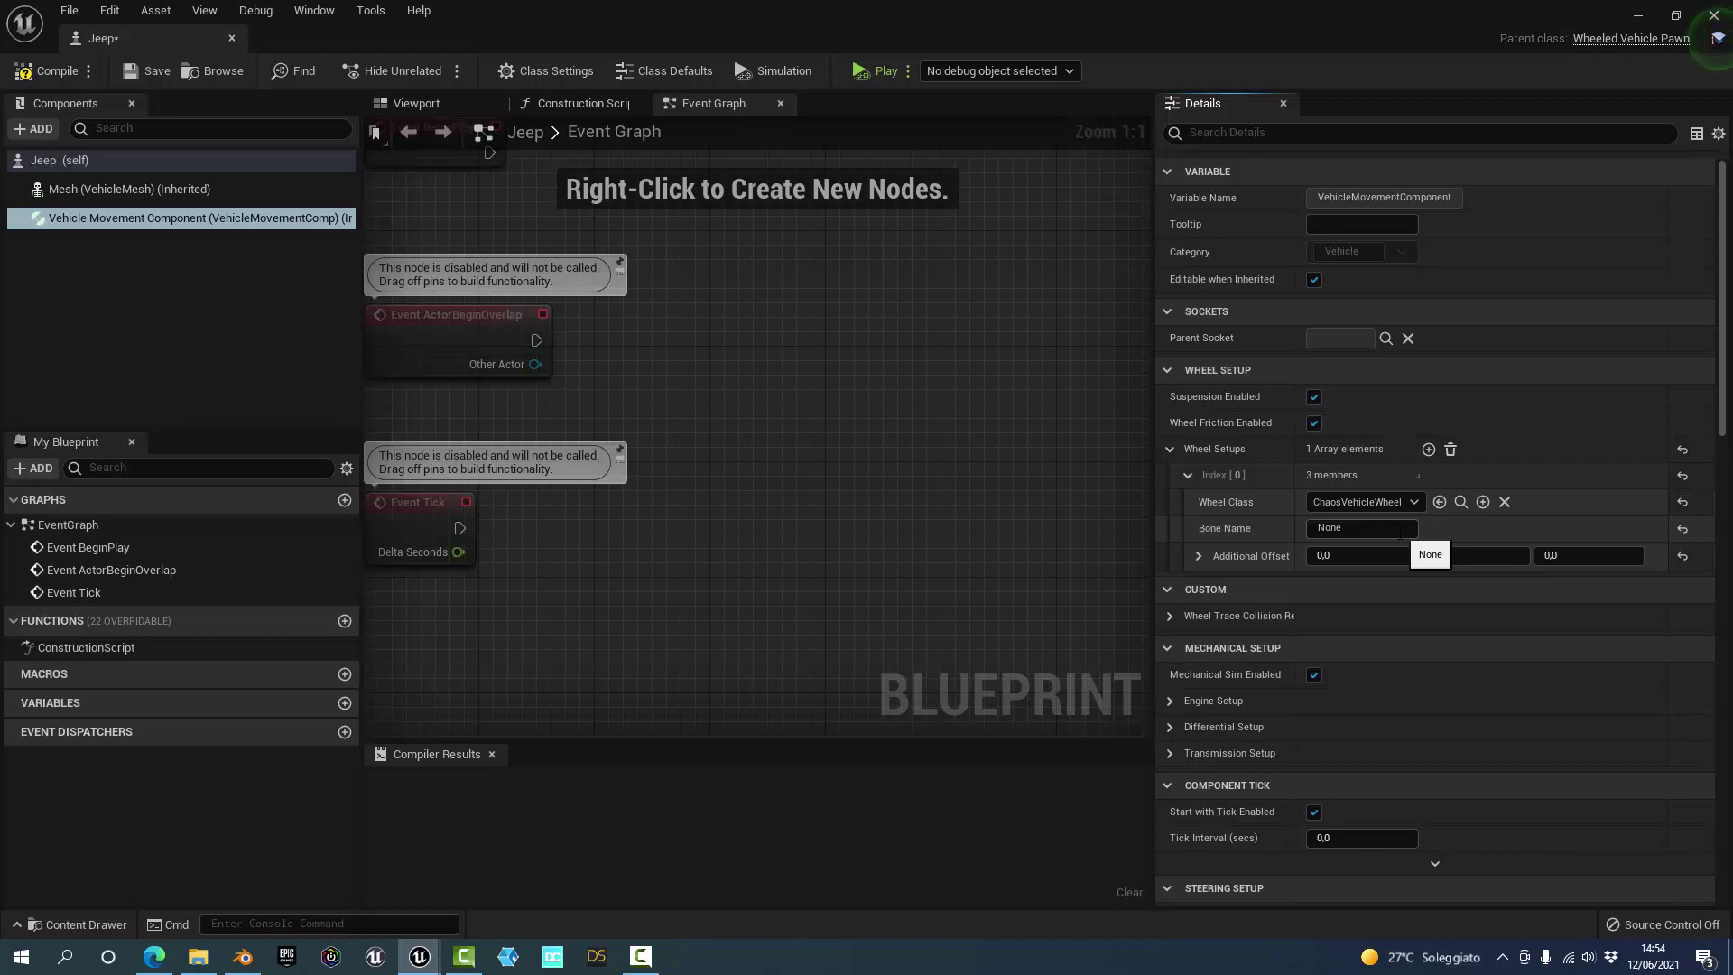
- Dock the Jeep Blueprint beside the level and reopen the Jeep PhysicsAsset
left_click_drag(168, 36, 354, 42)
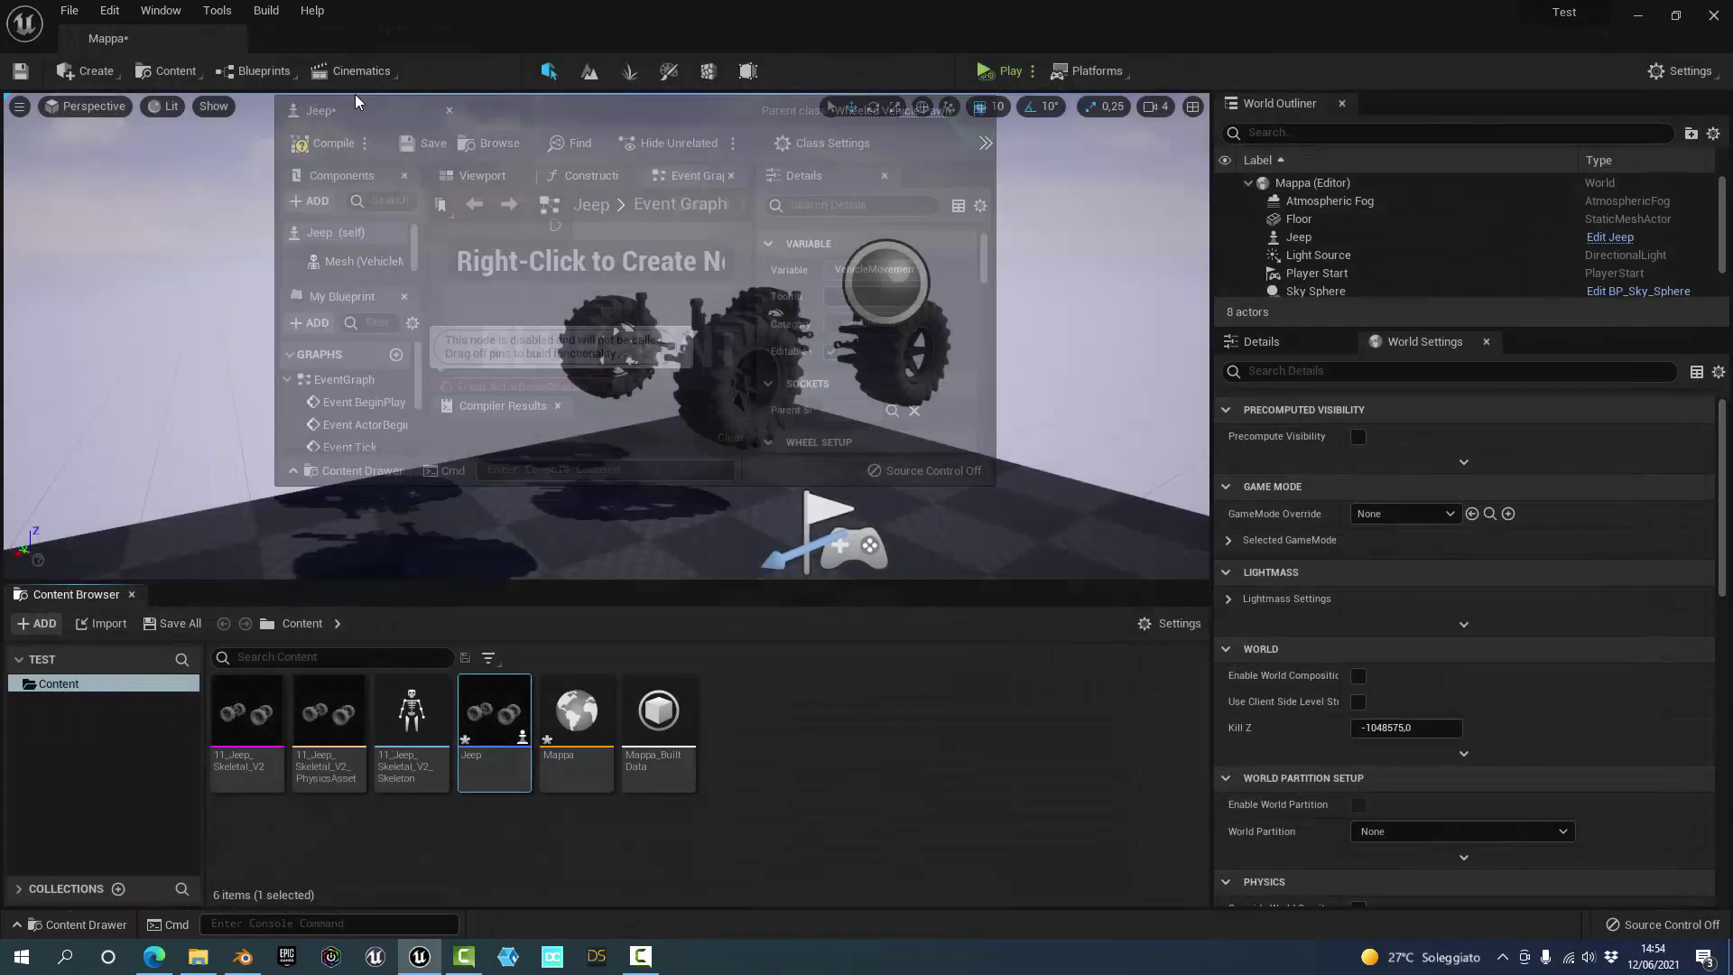
left_click(109, 38)
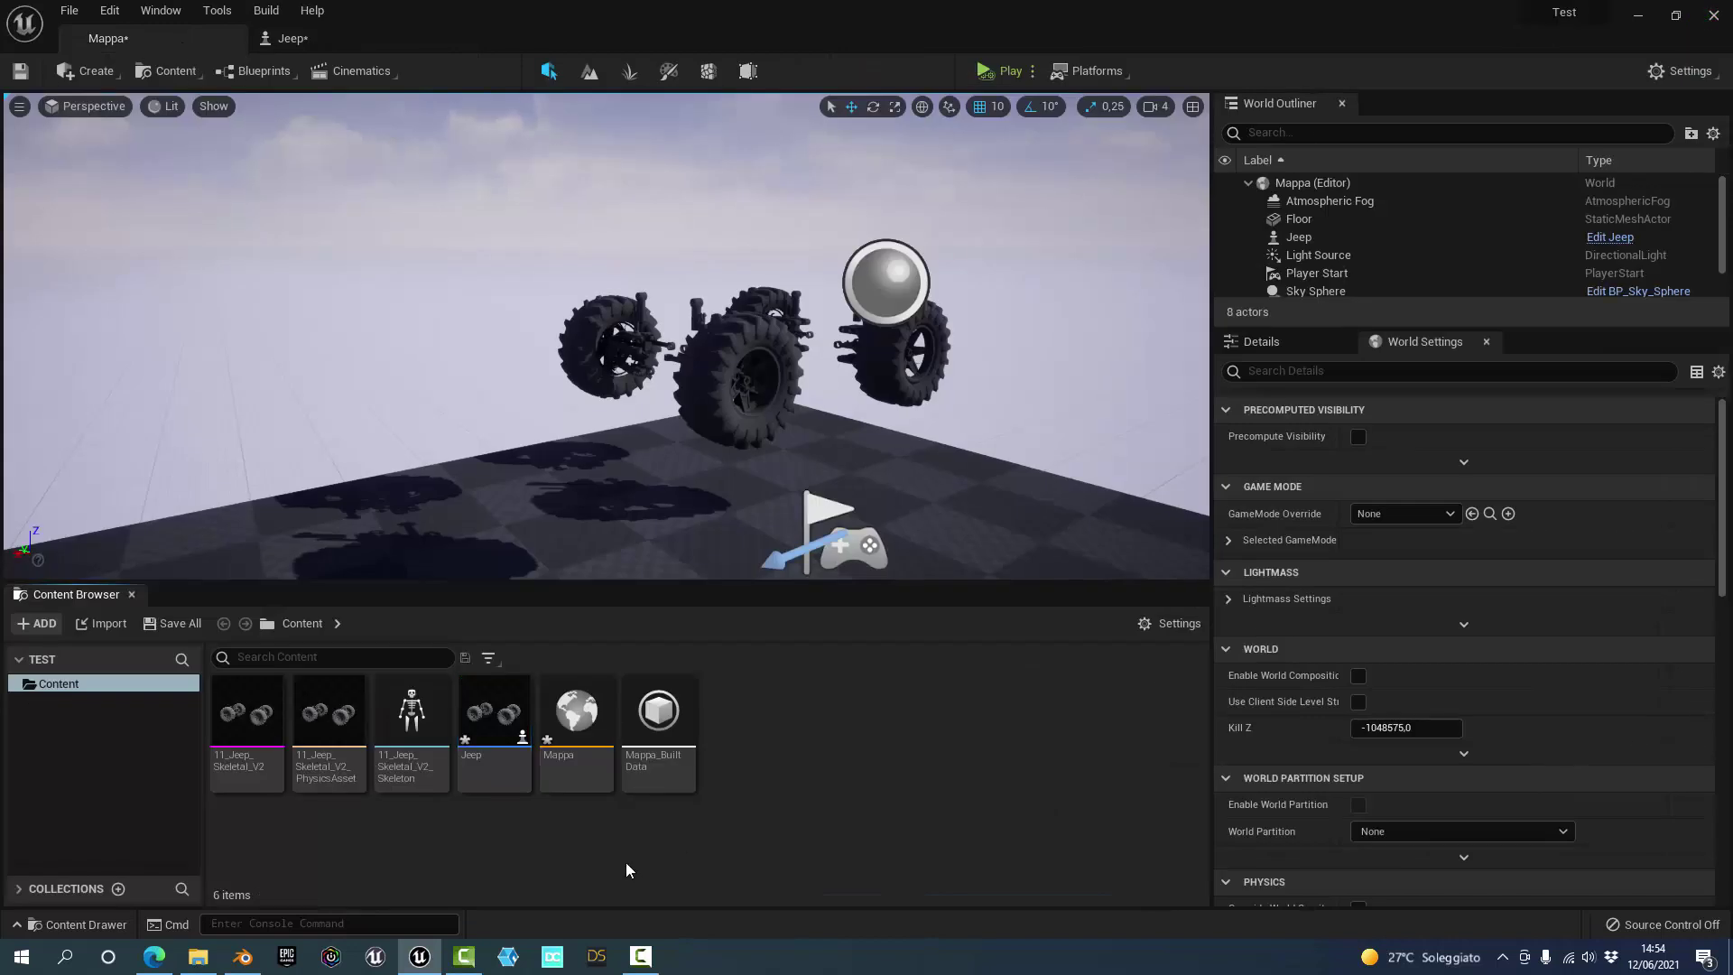
double_click(329, 717)
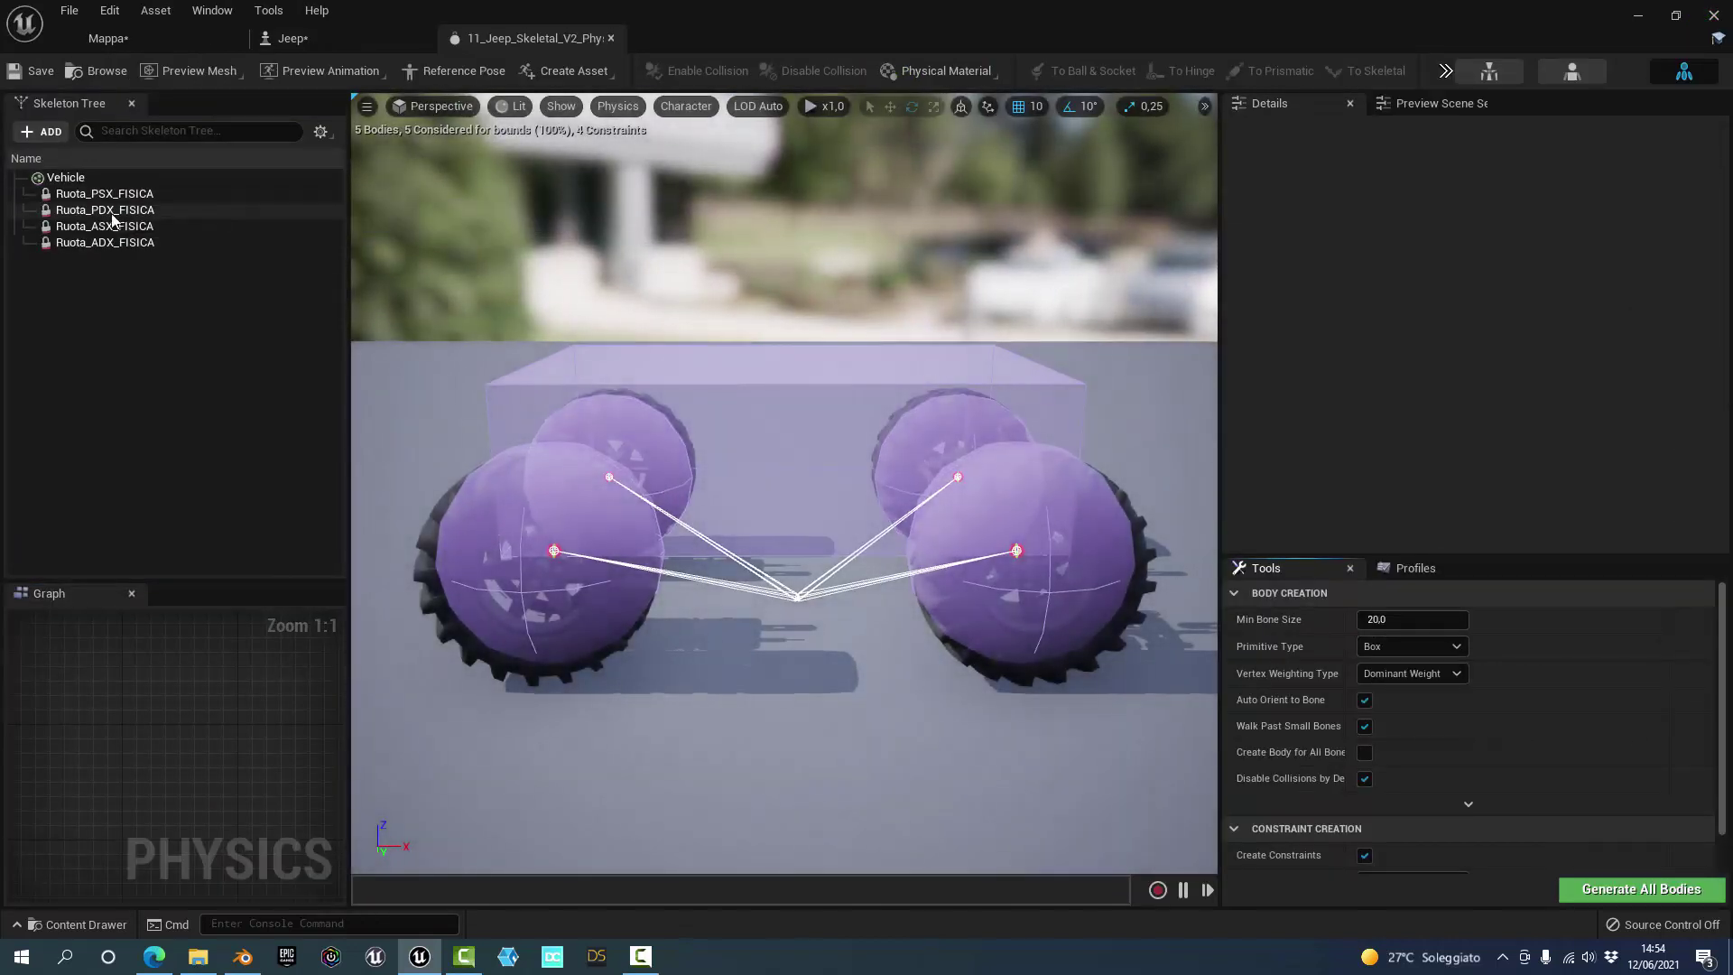
- Bind the first two wheel setups to bones Ruota_PSX_FISICA and Ruota_ASX_FISICA
left_click(334, 43)
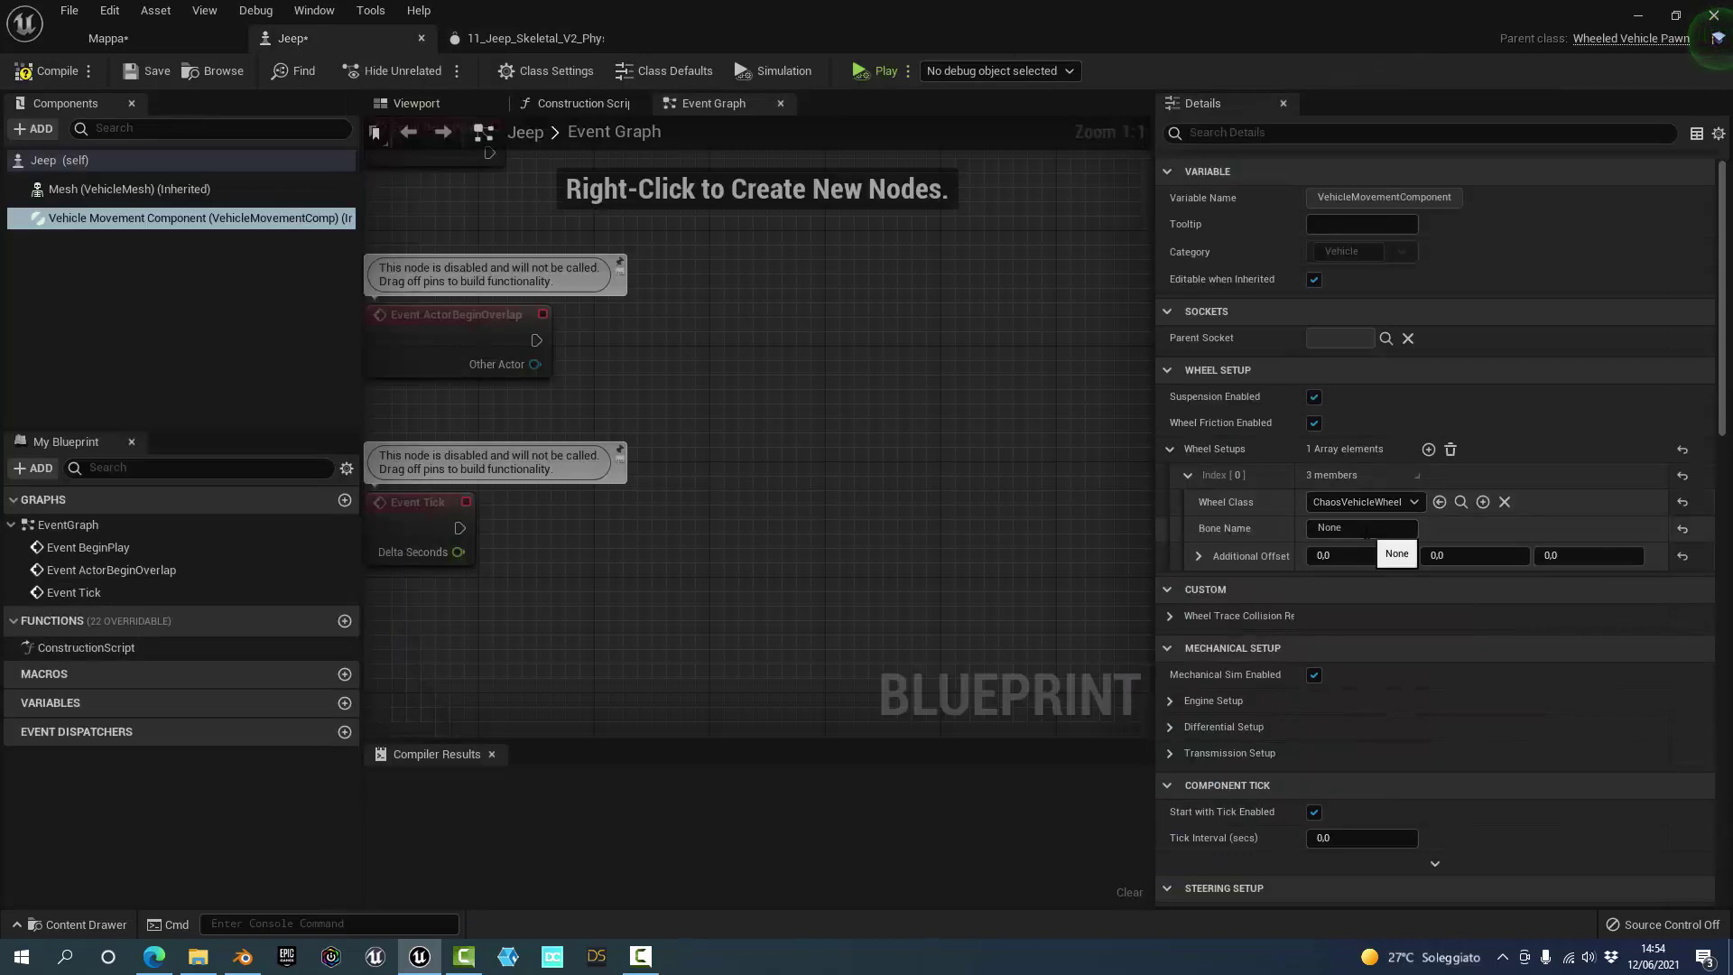
left_click(1365, 530)
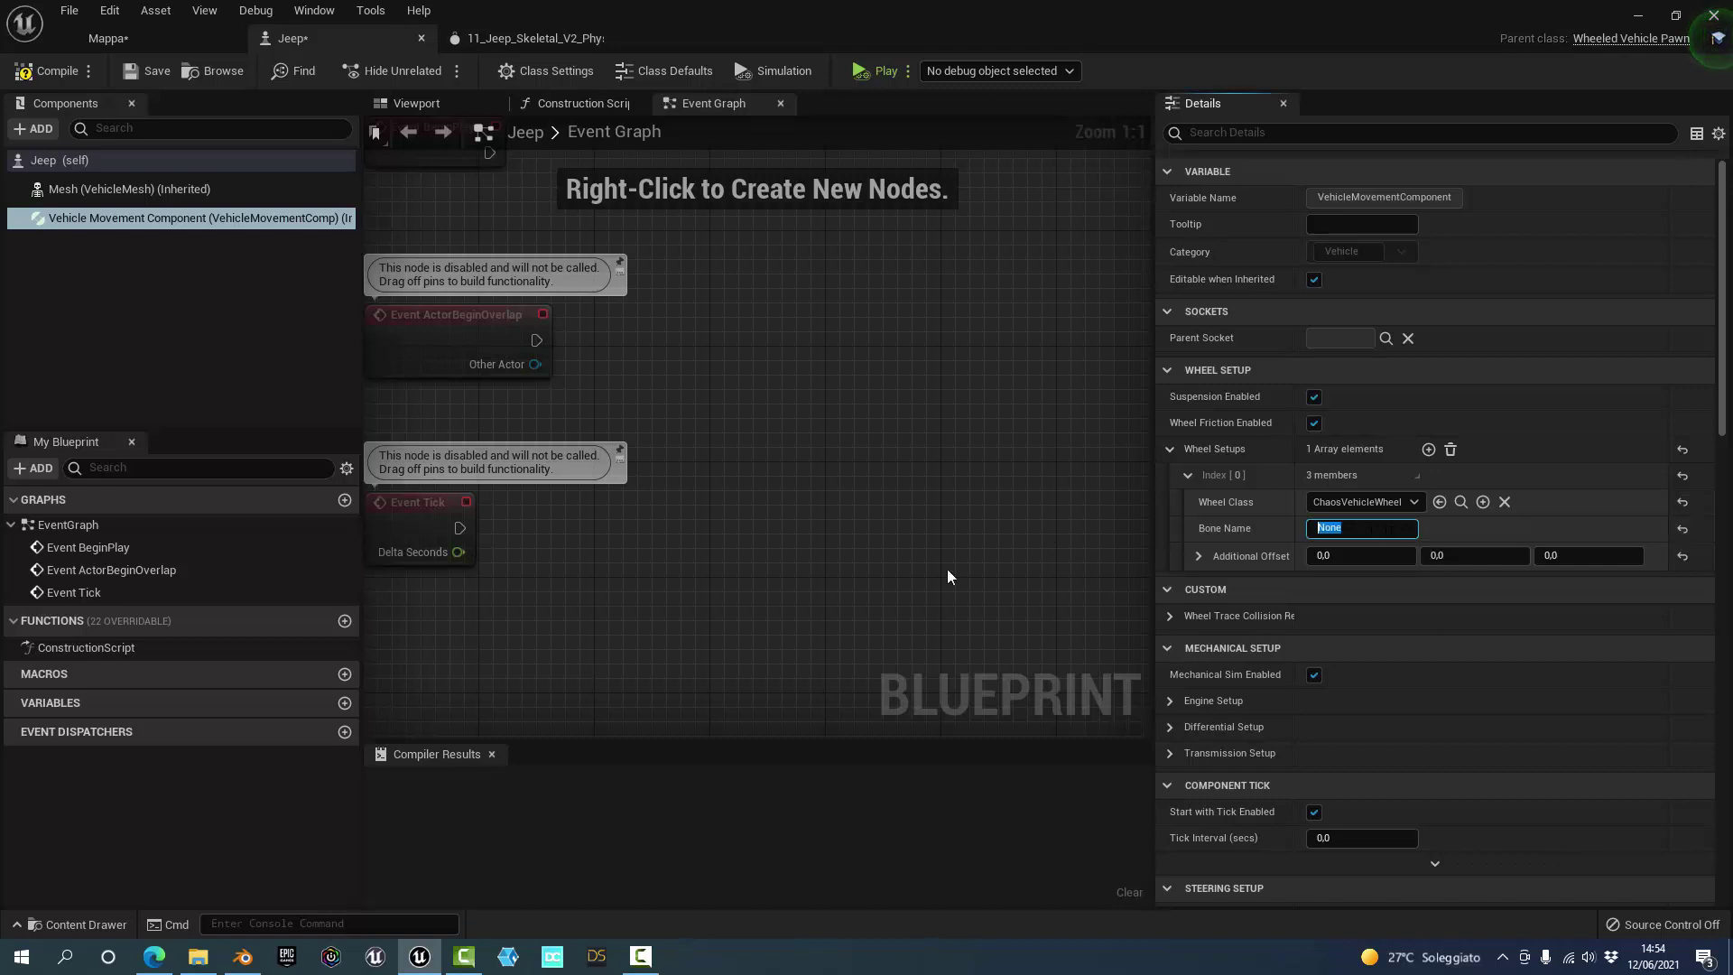
type("Ruota_P")
type("SX_")
type("FISICA")
key("Return")
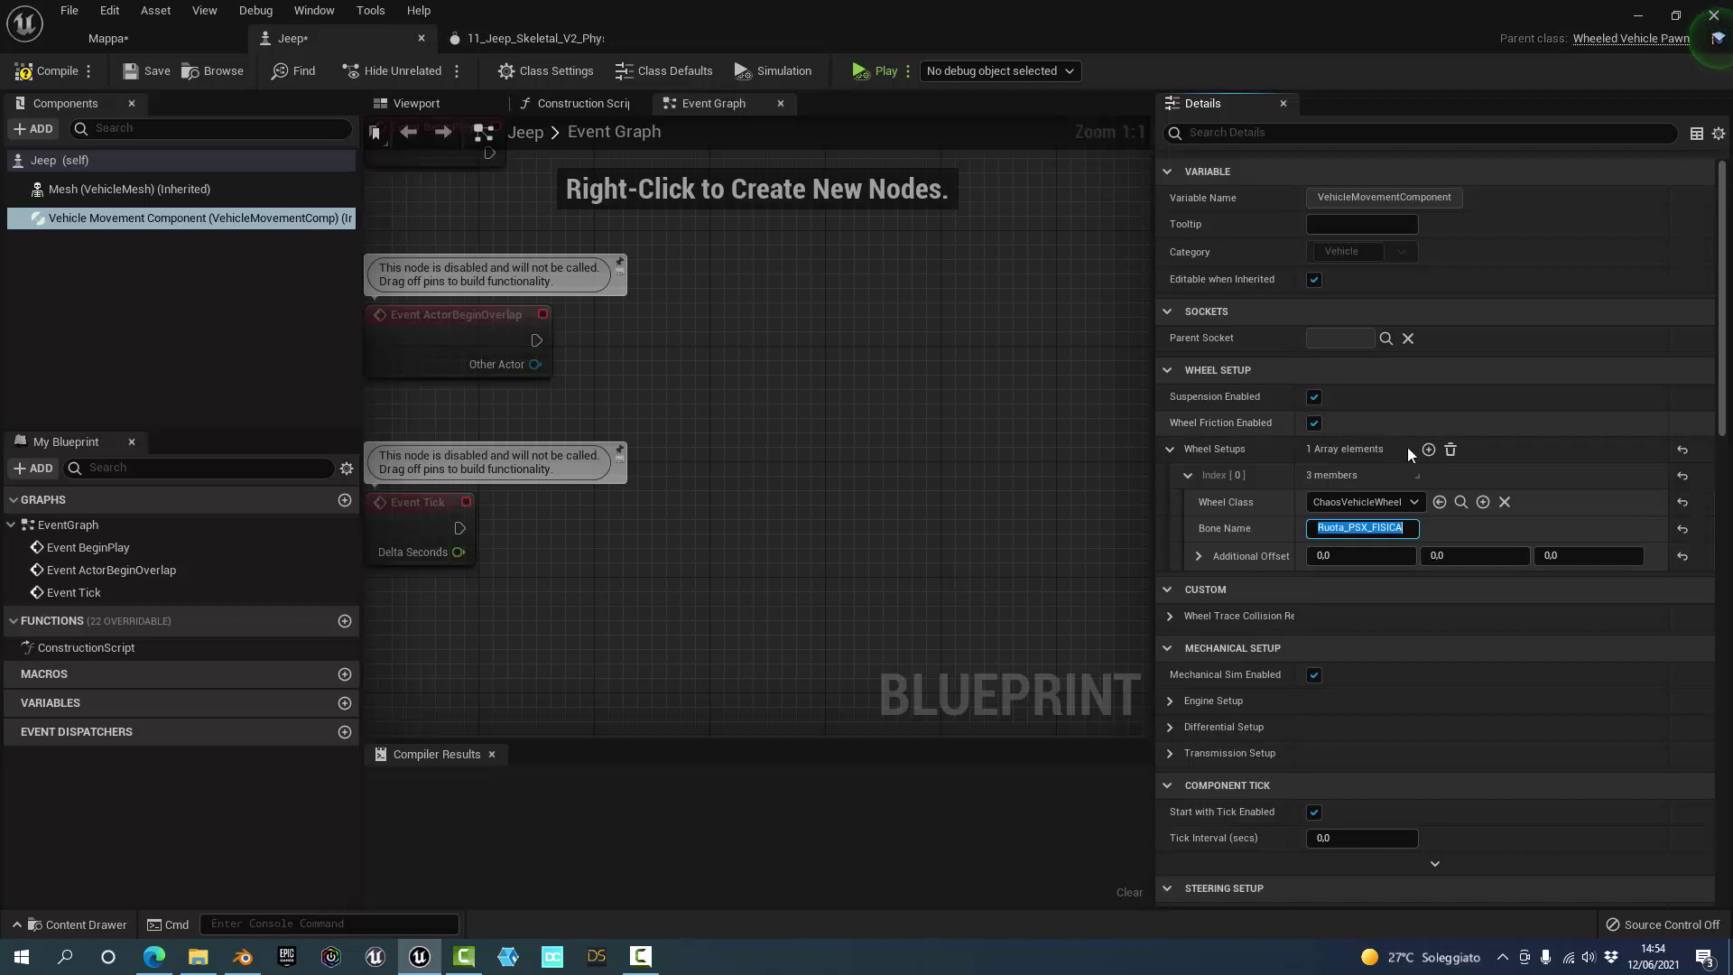
left_click(1428, 449)
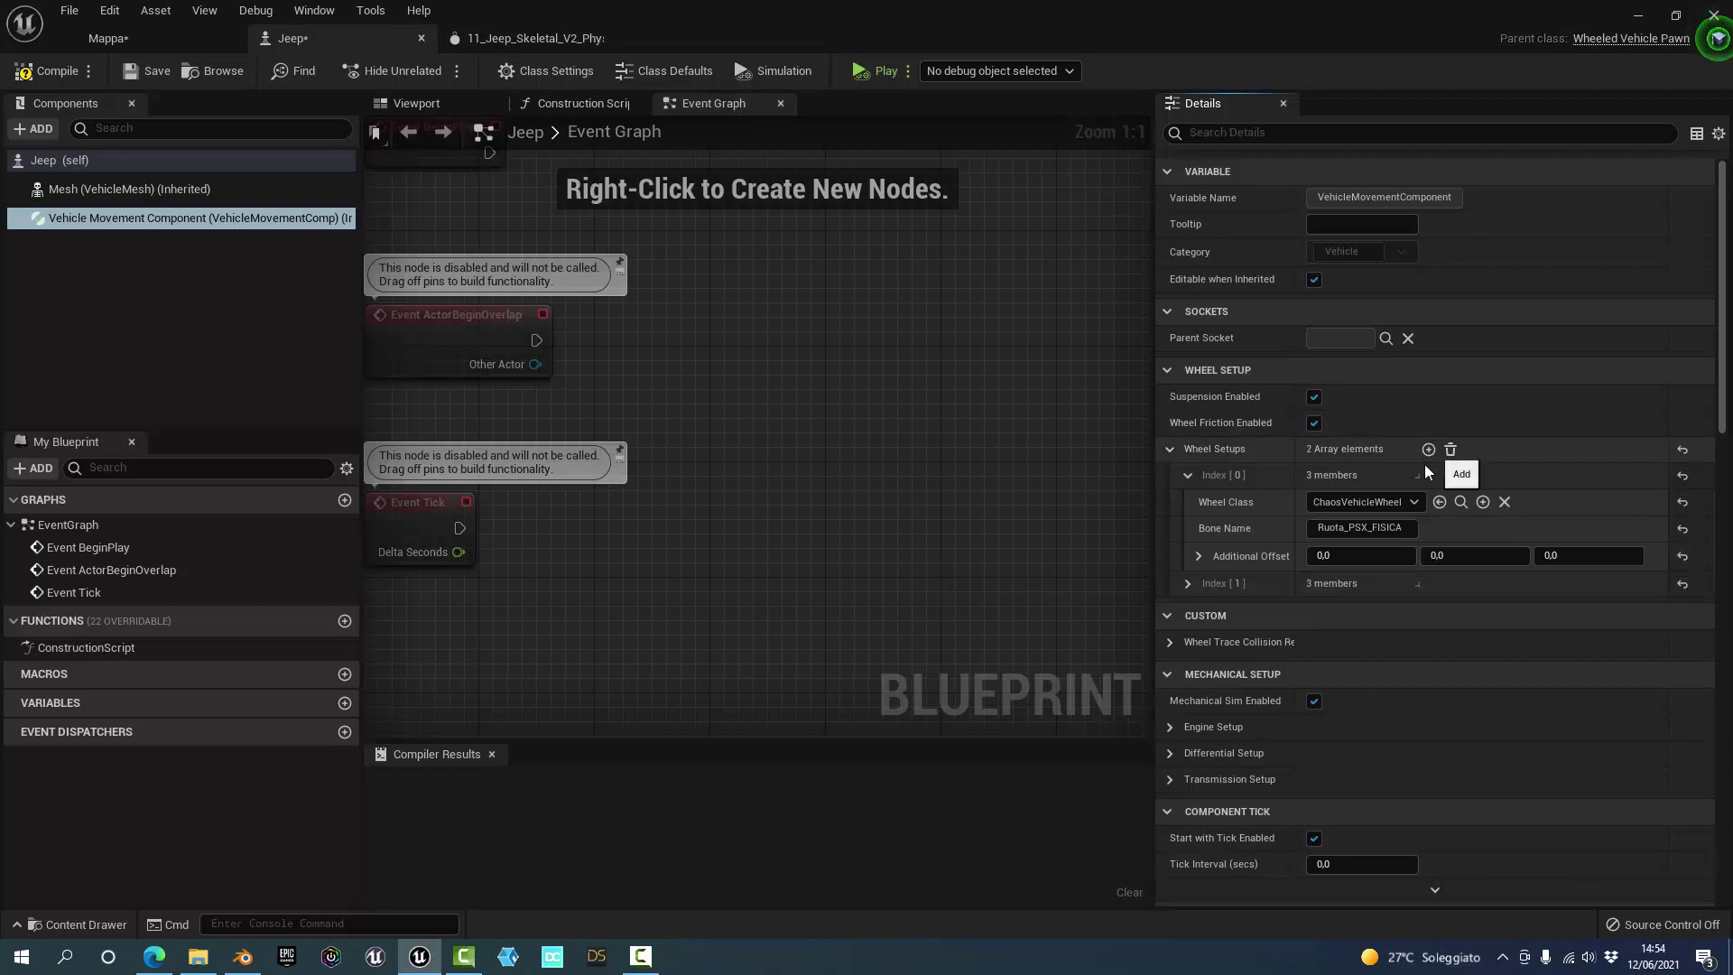
left_click(1187, 584)
left_click(1367, 636)
type("Ruota_")
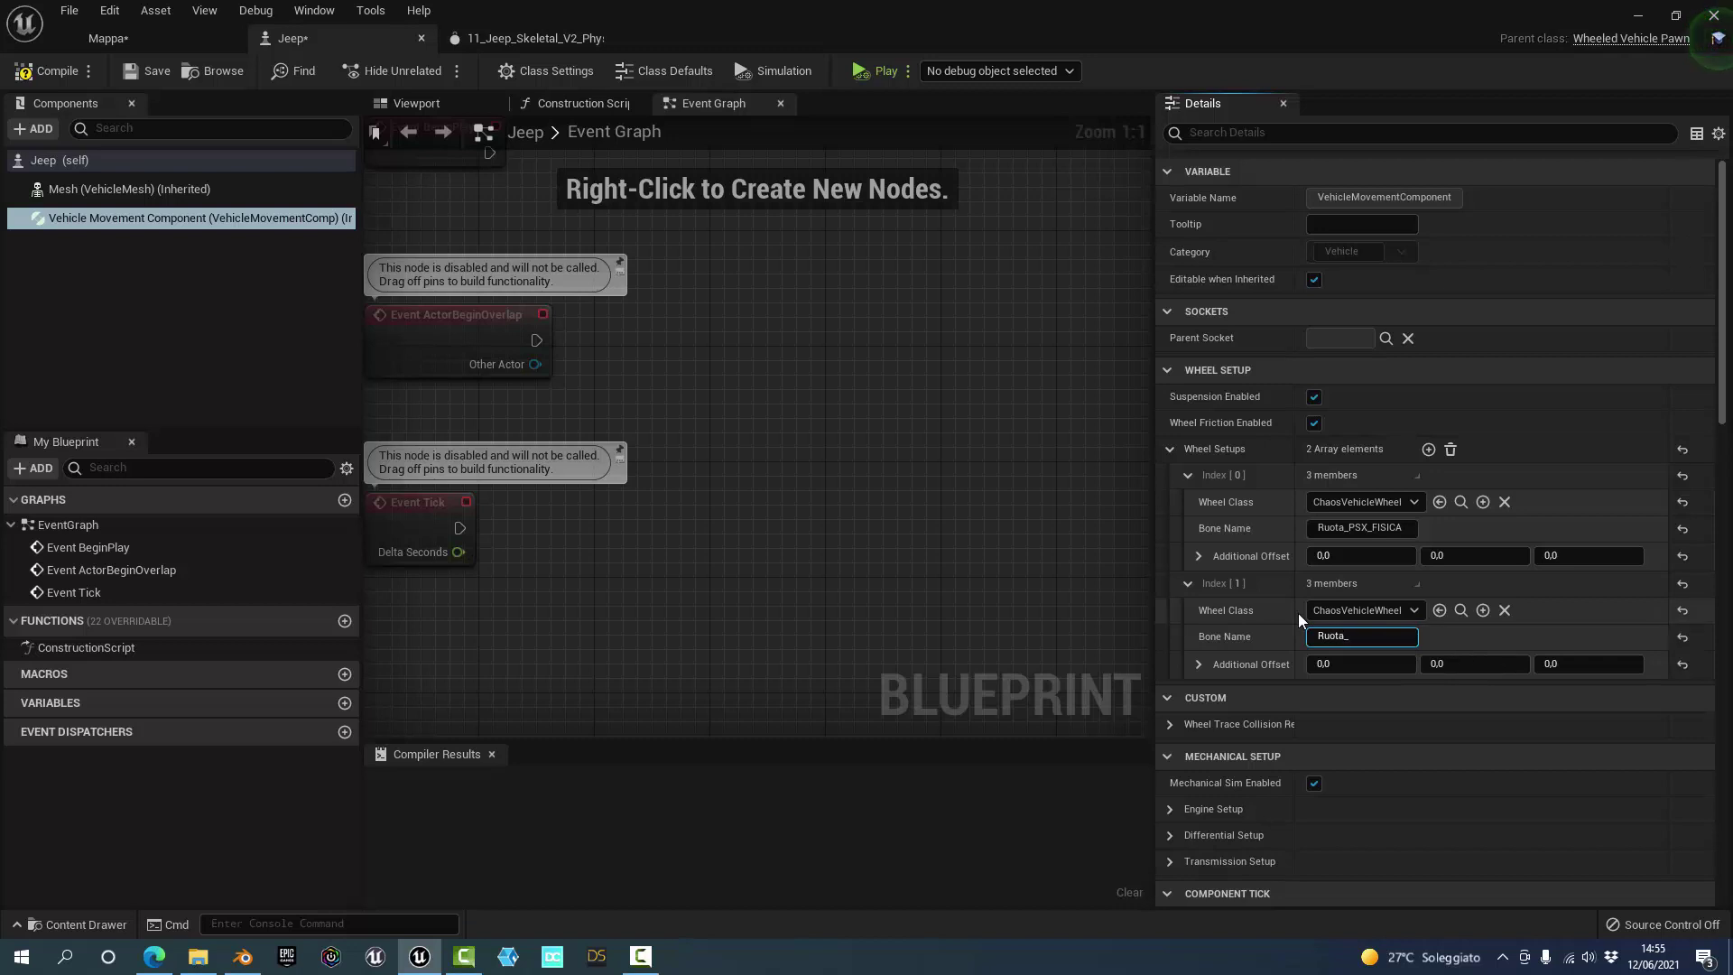
type("ASX_")
type("FISICA")
- Add wheel setups for Ruota_PDX_FISICA and Ruota_ADX_FISICA, then compile the Jeep Blueprint
left_click(1428, 450)
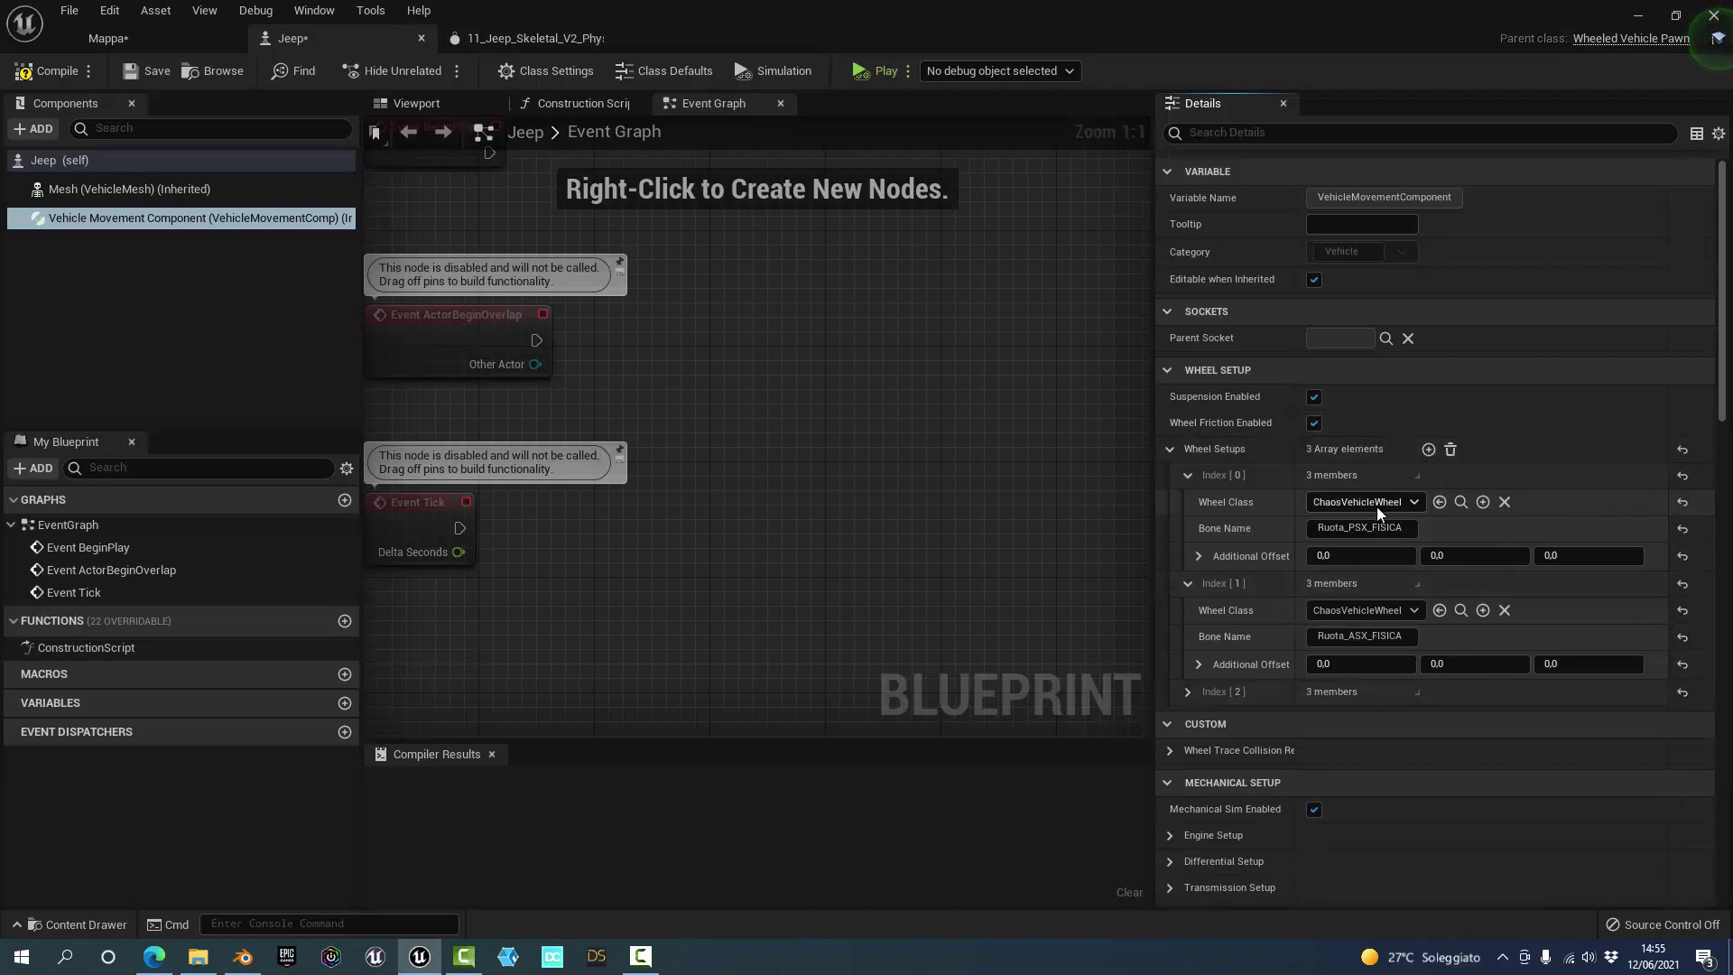
left_click(1205, 693)
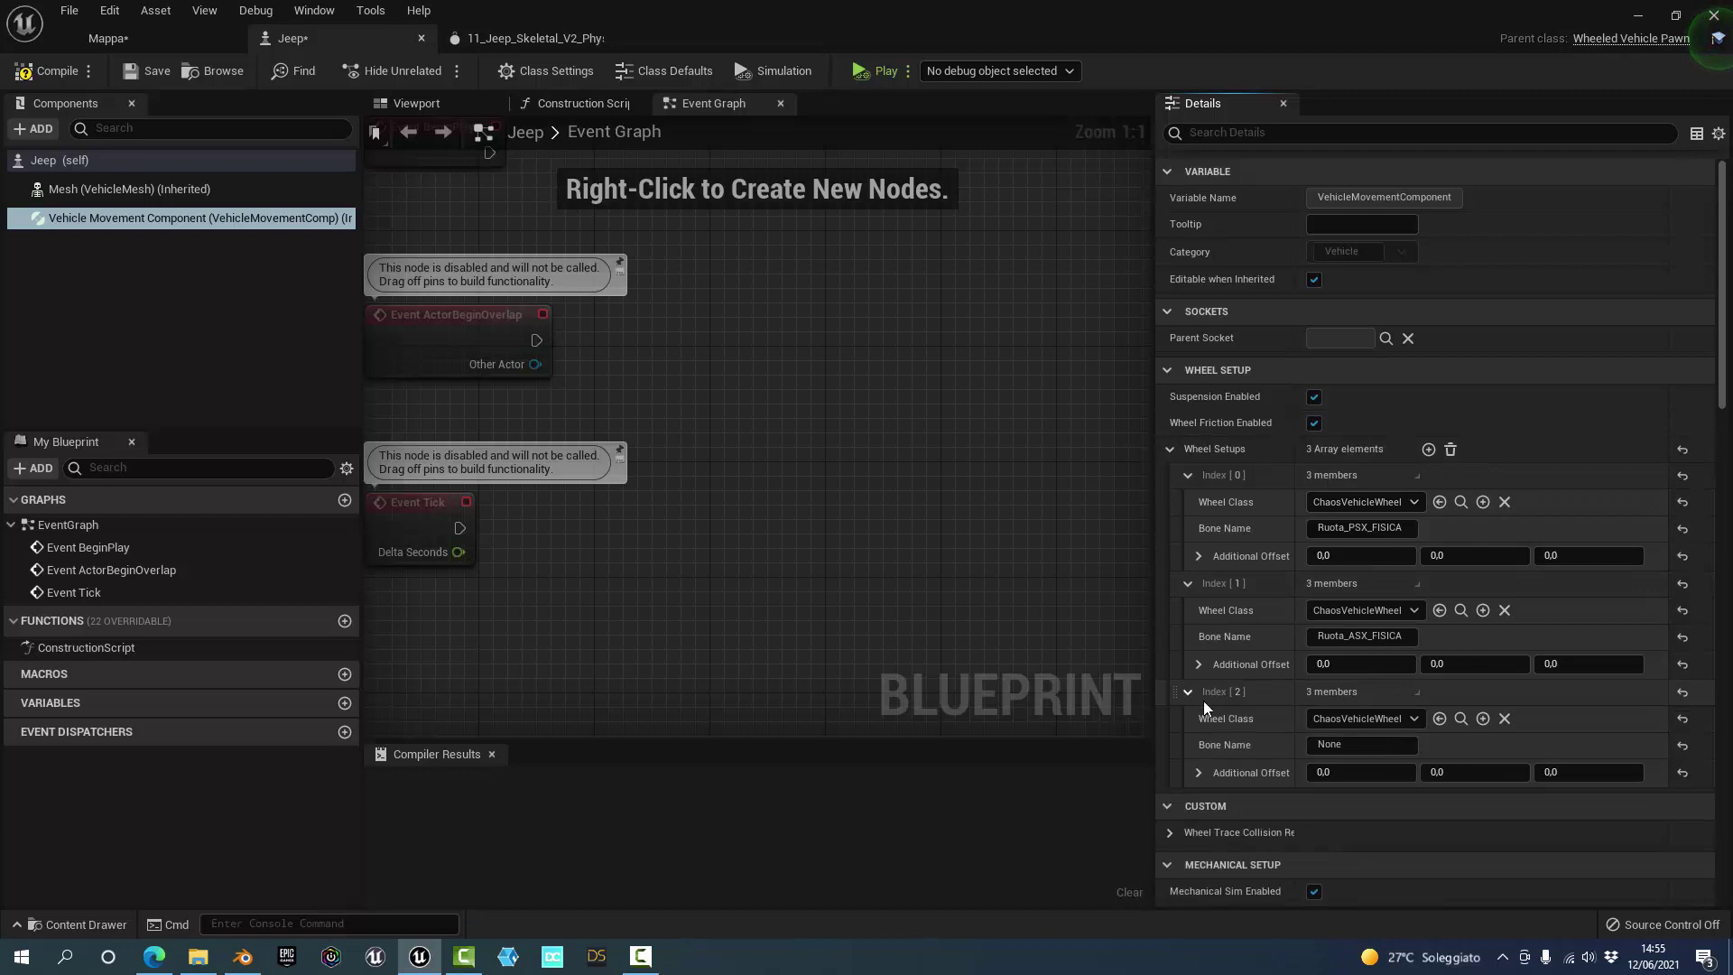
left_click(1356, 744)
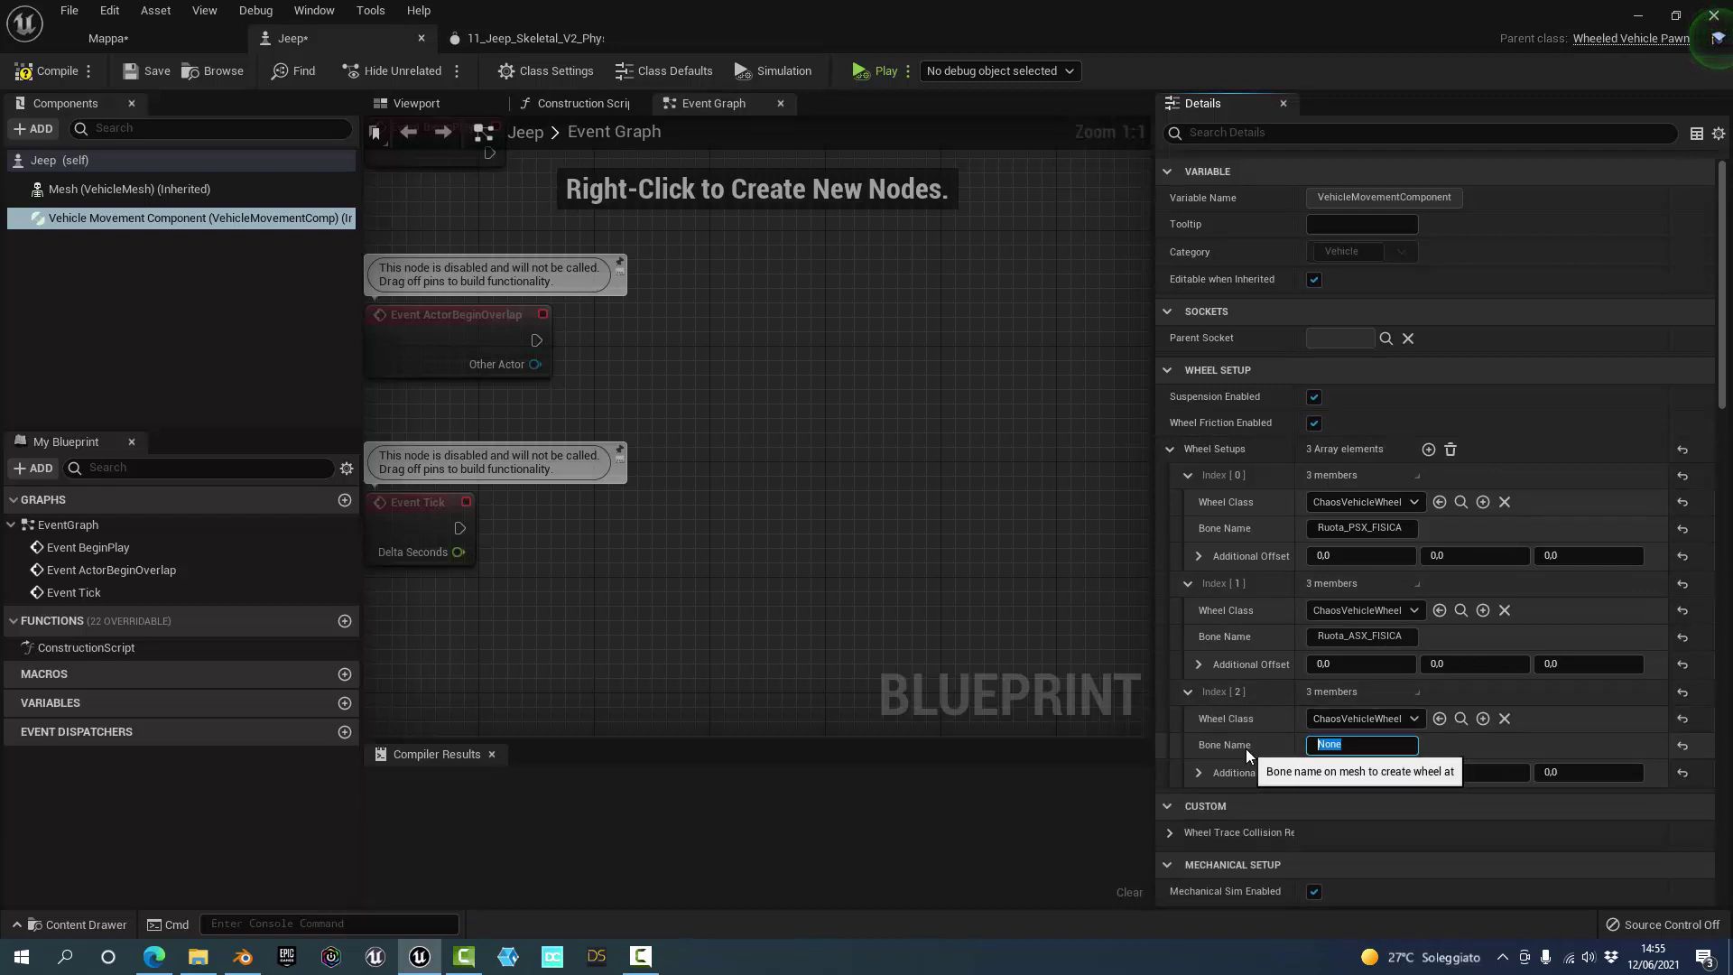
type("Ruo")
type("te")
type("PDX_FISICA")
key("Return")
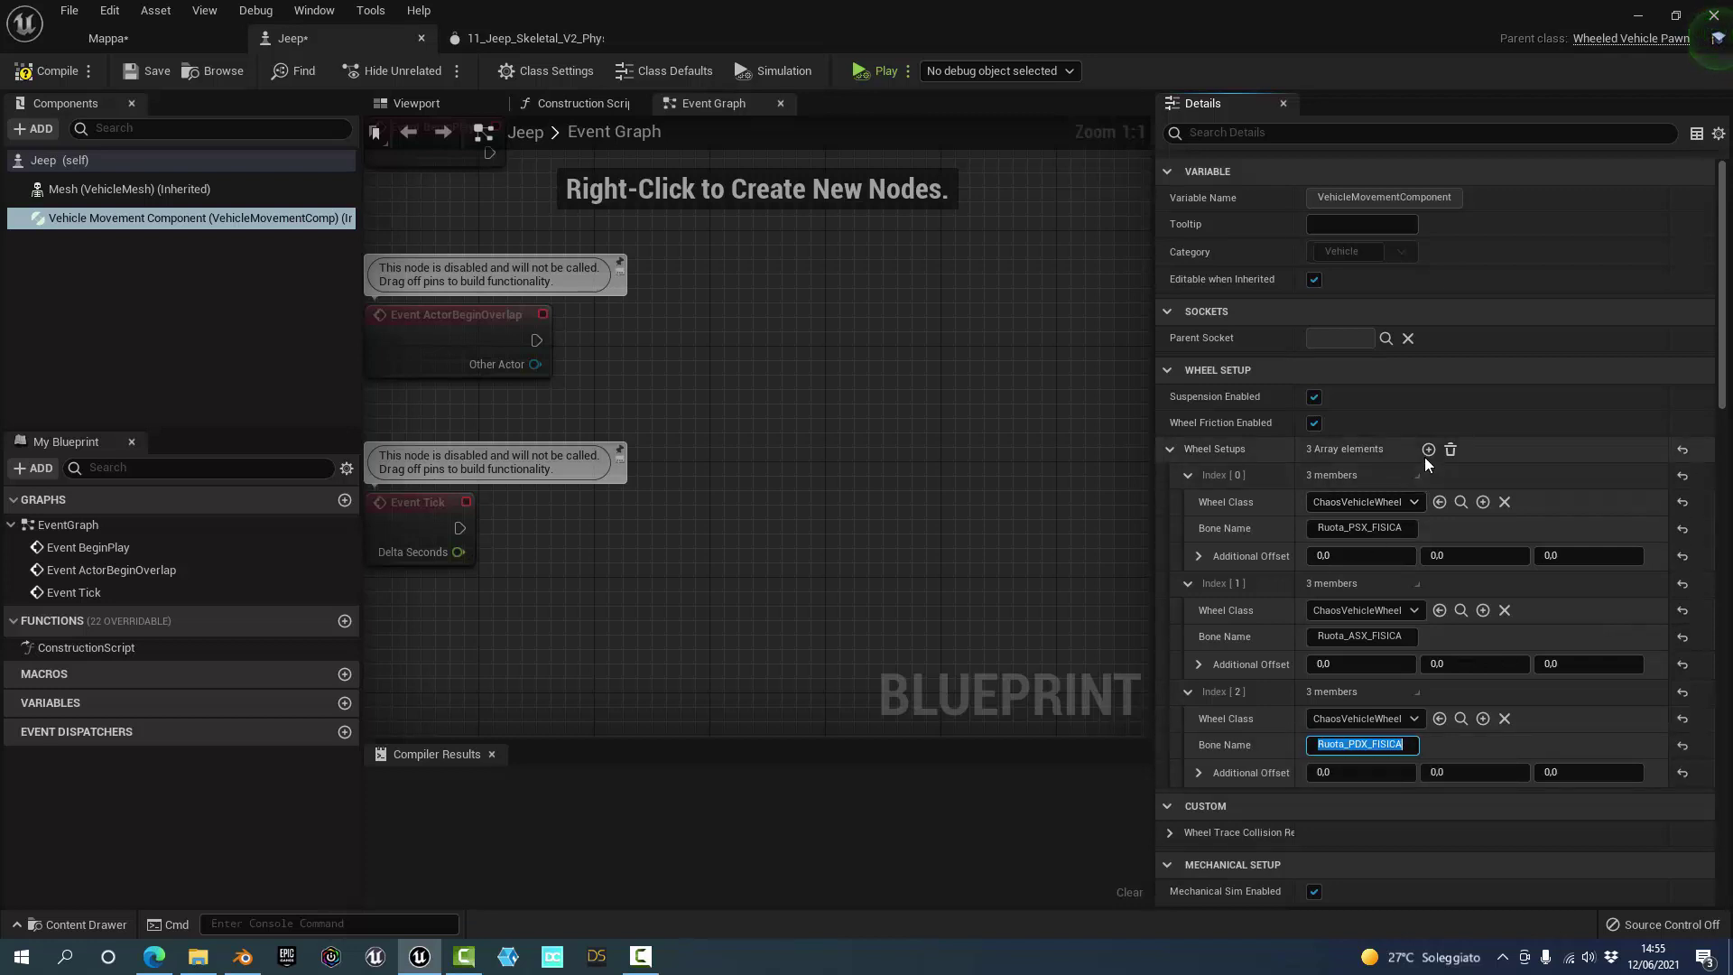
left_click(1427, 449)
left_click(1186, 800)
left_click(1361, 853)
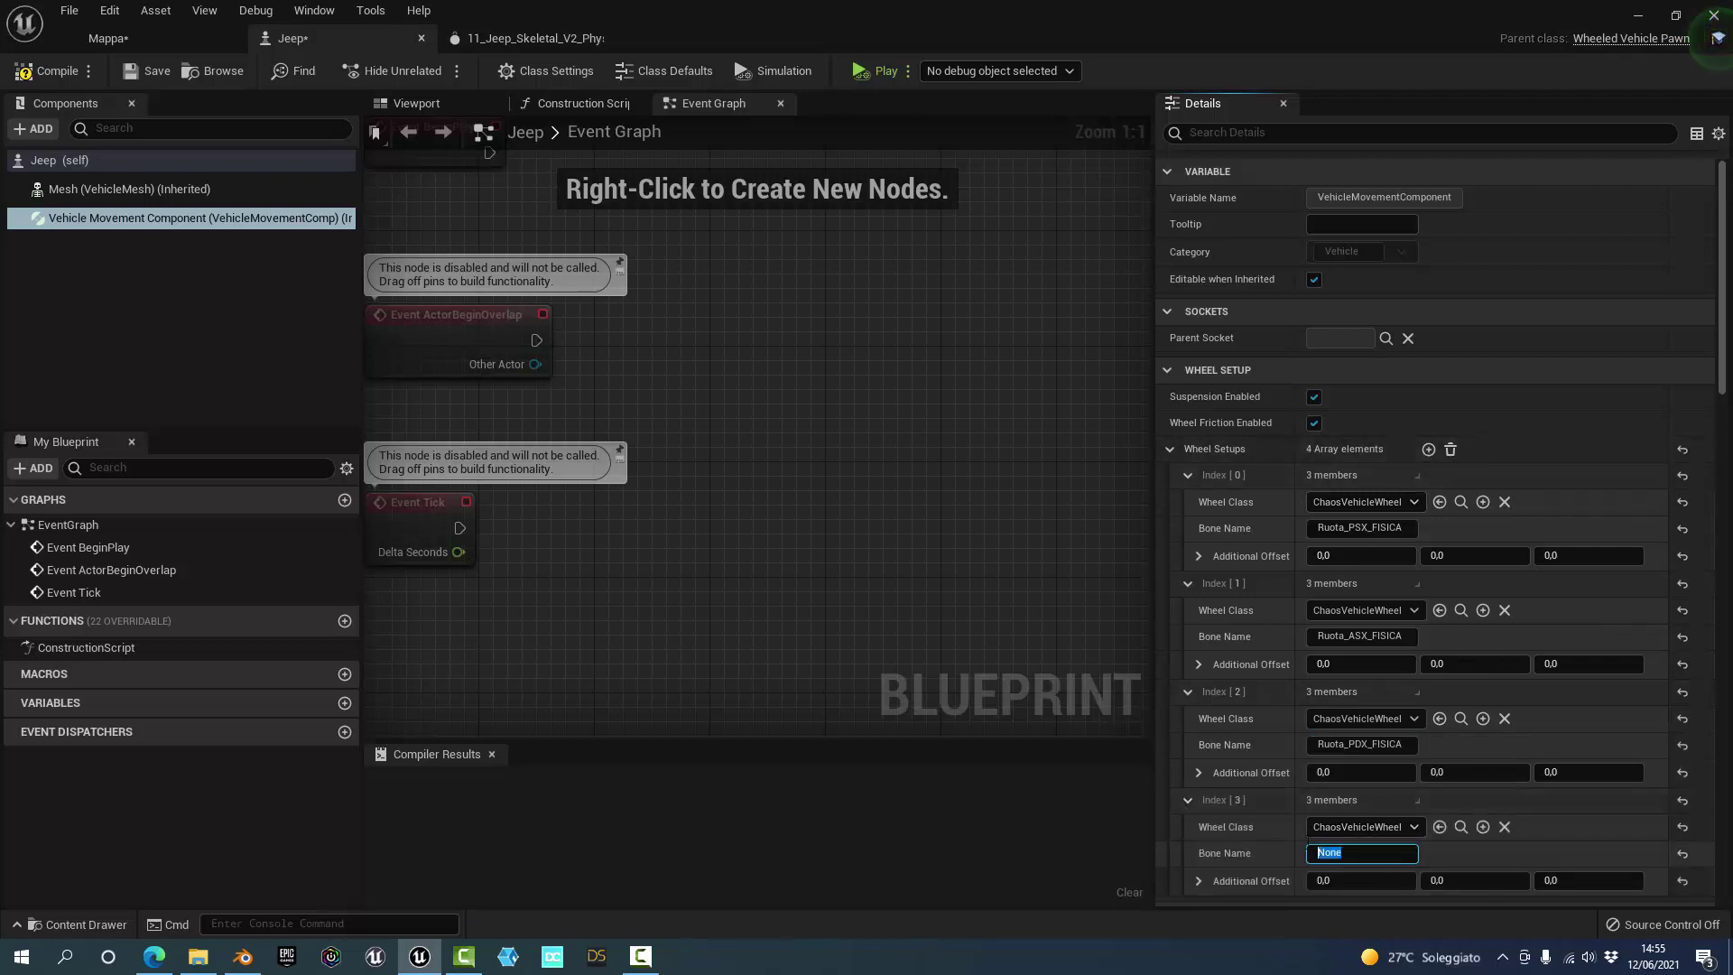
type("Ruota_")
type("AD")
type("X_FISICA")
key("Return")
left_click(70, 71)
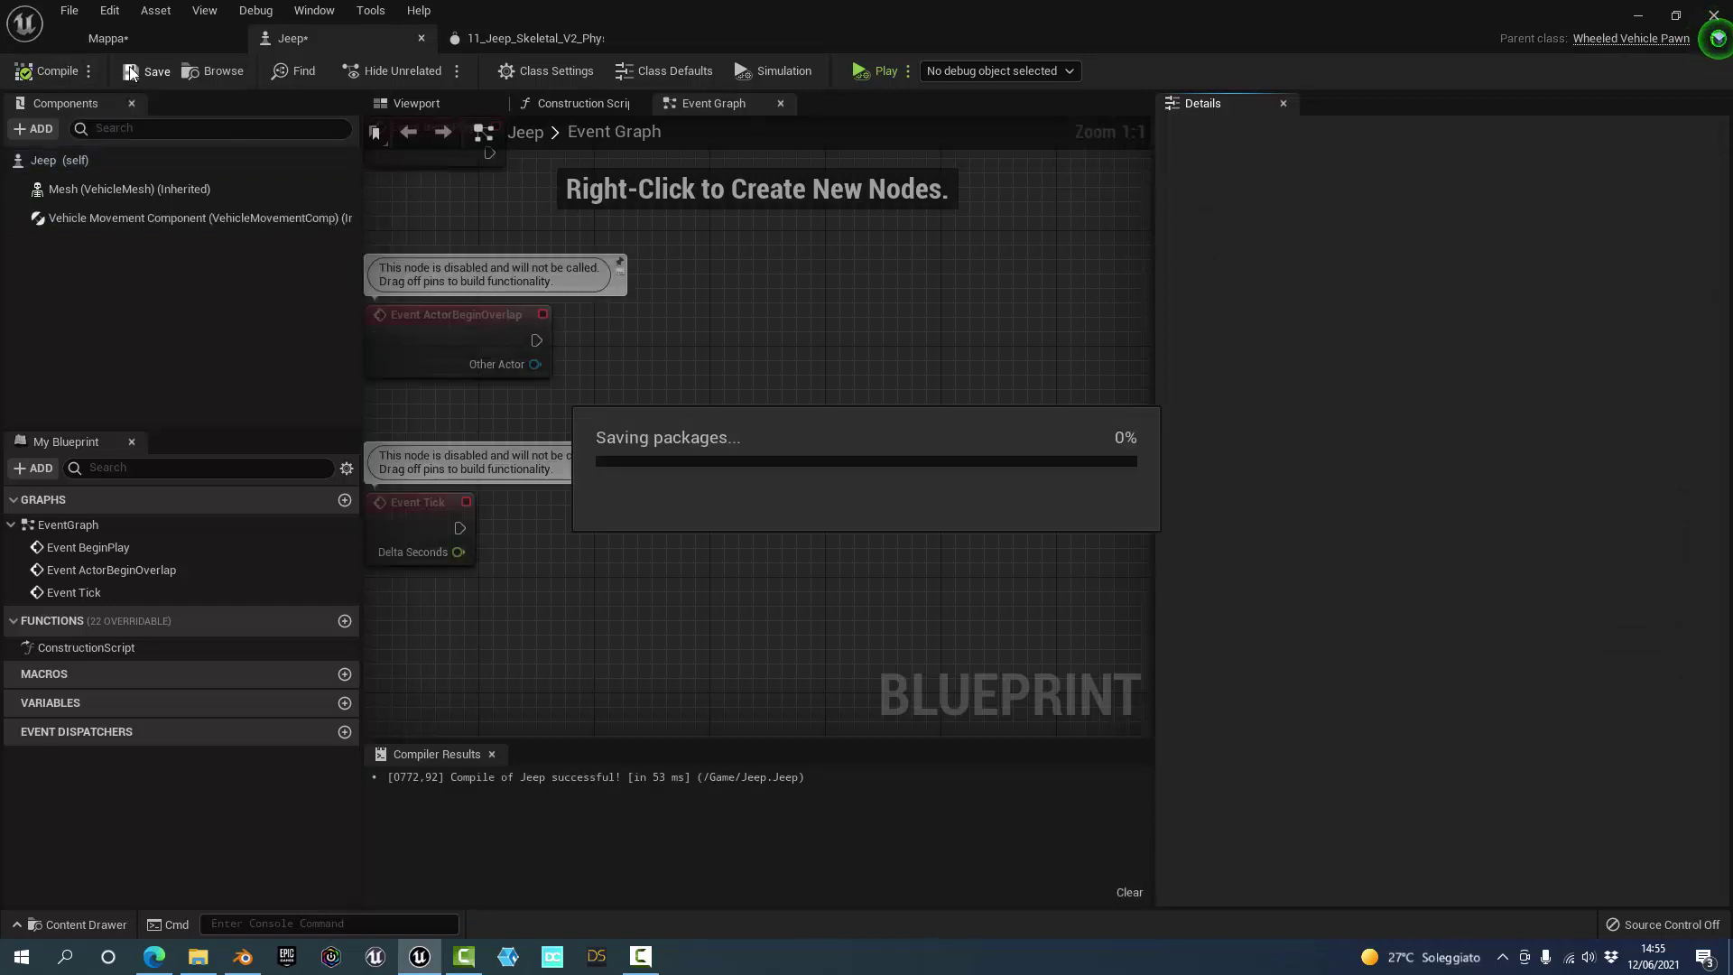
left_click(190, 219)
scroll(1339, 562, "down", 3)
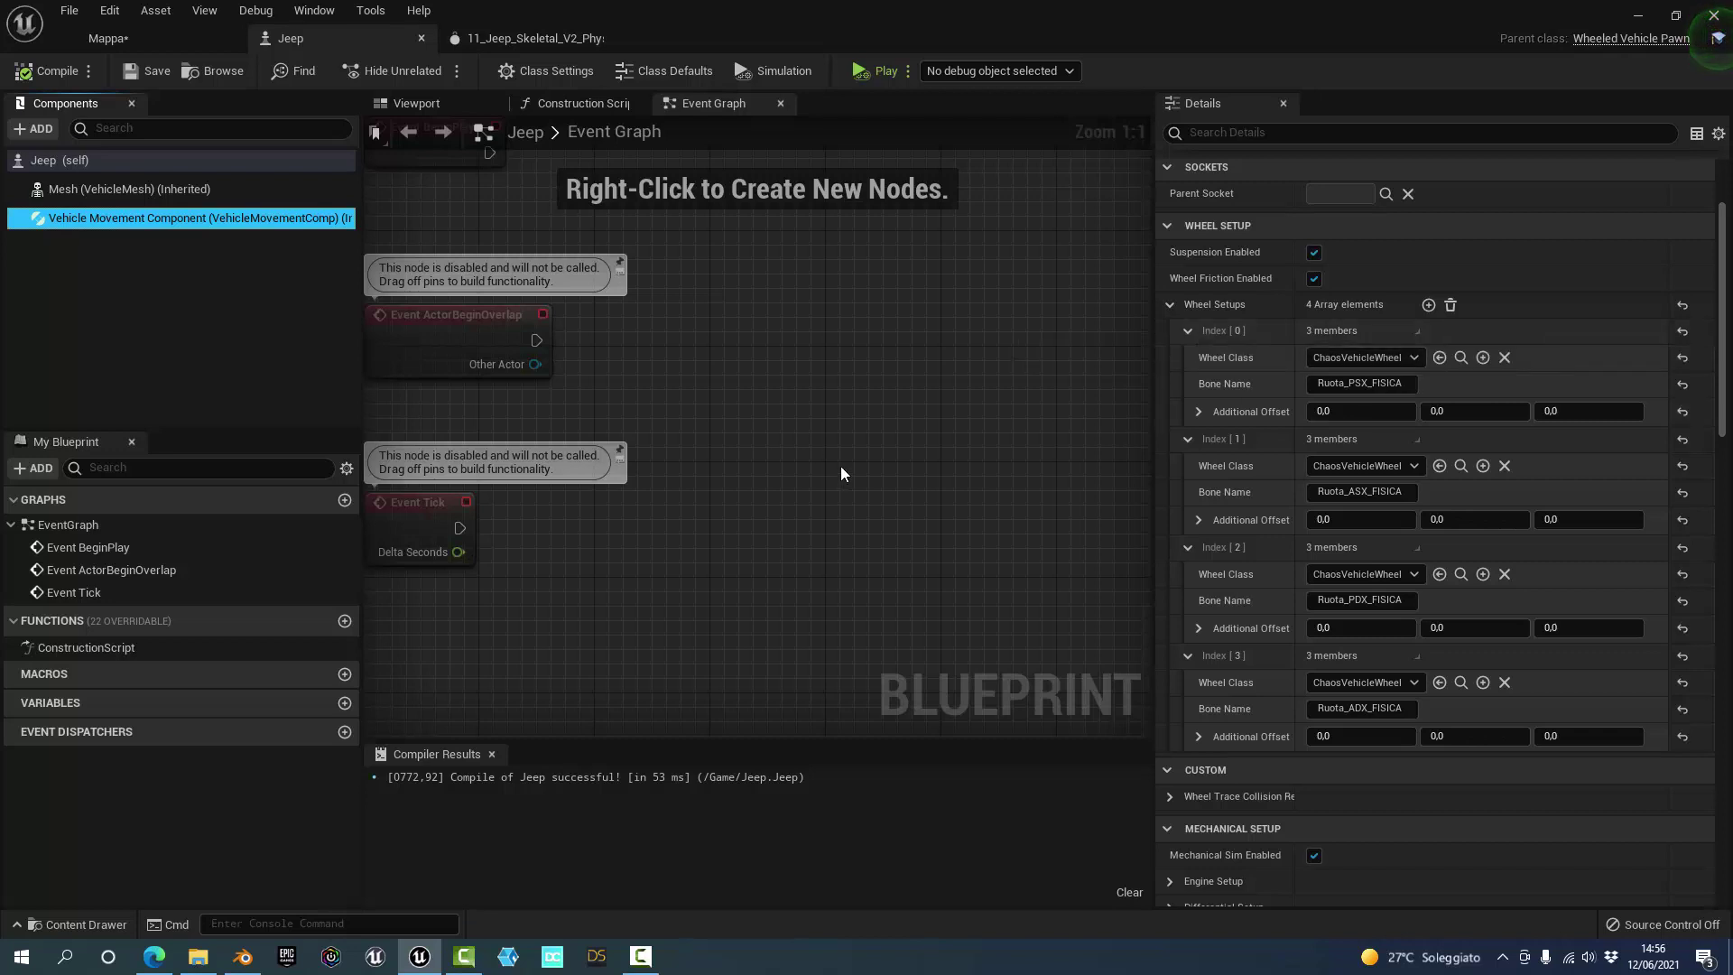
- Play the Mappa level repeatedly to watch the Jeep drop and rest on its wheels
left_click(122, 38)
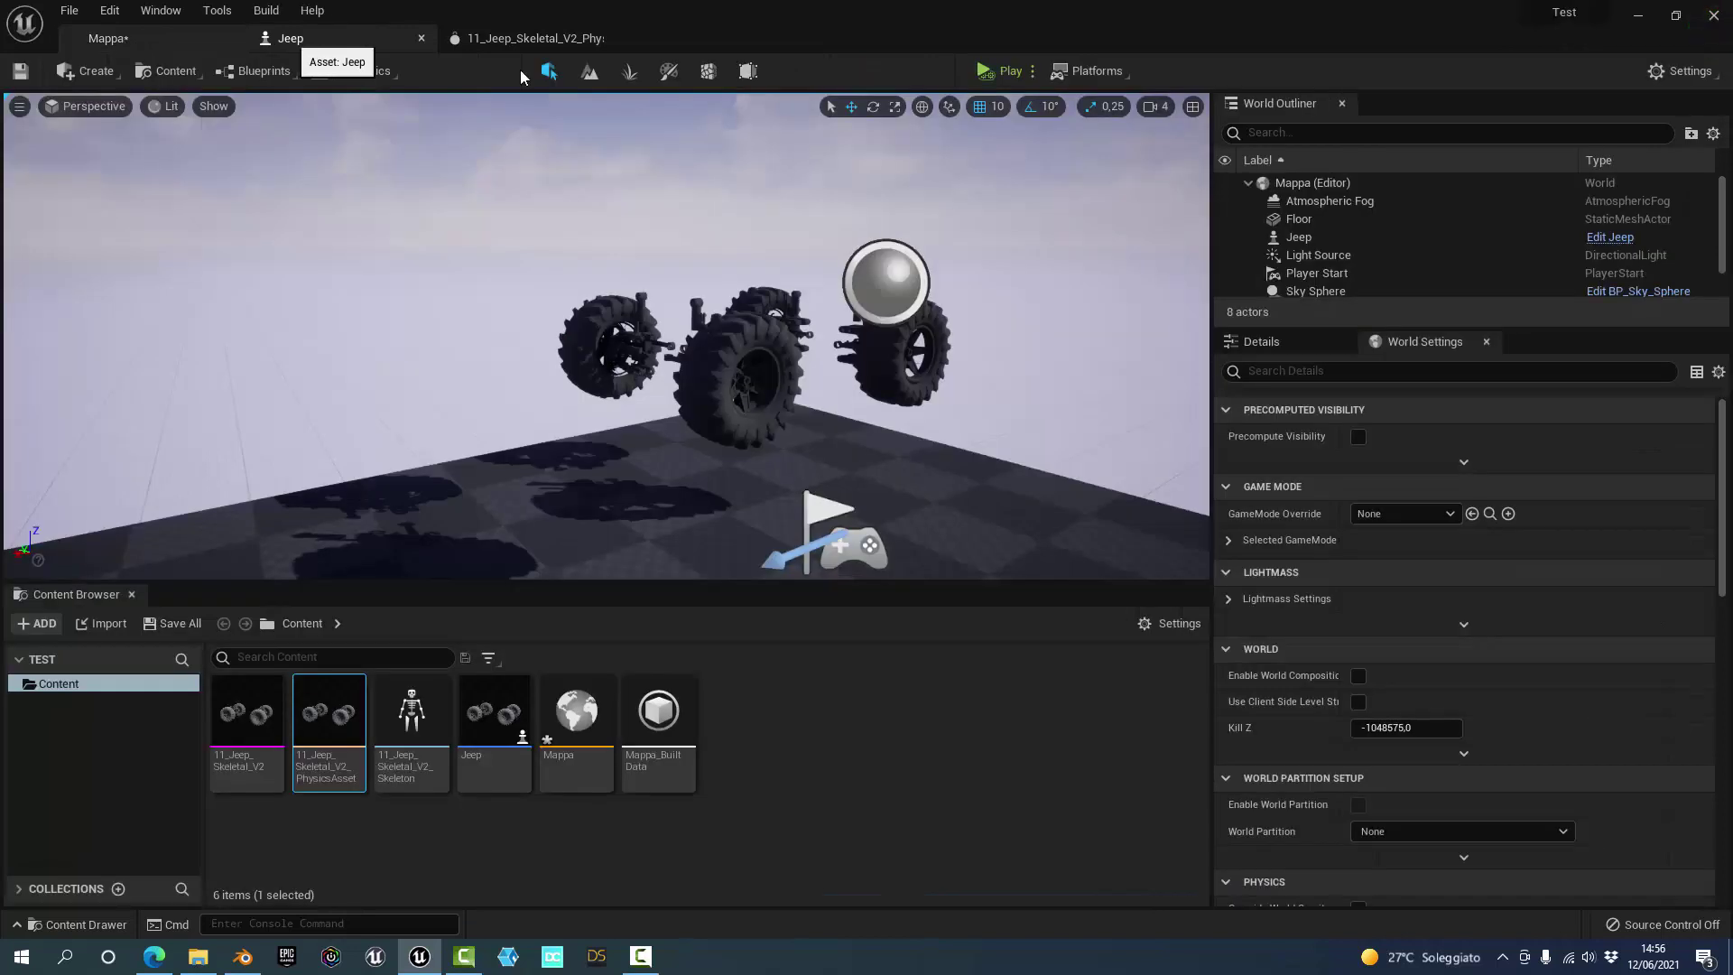
left_click(1009, 72)
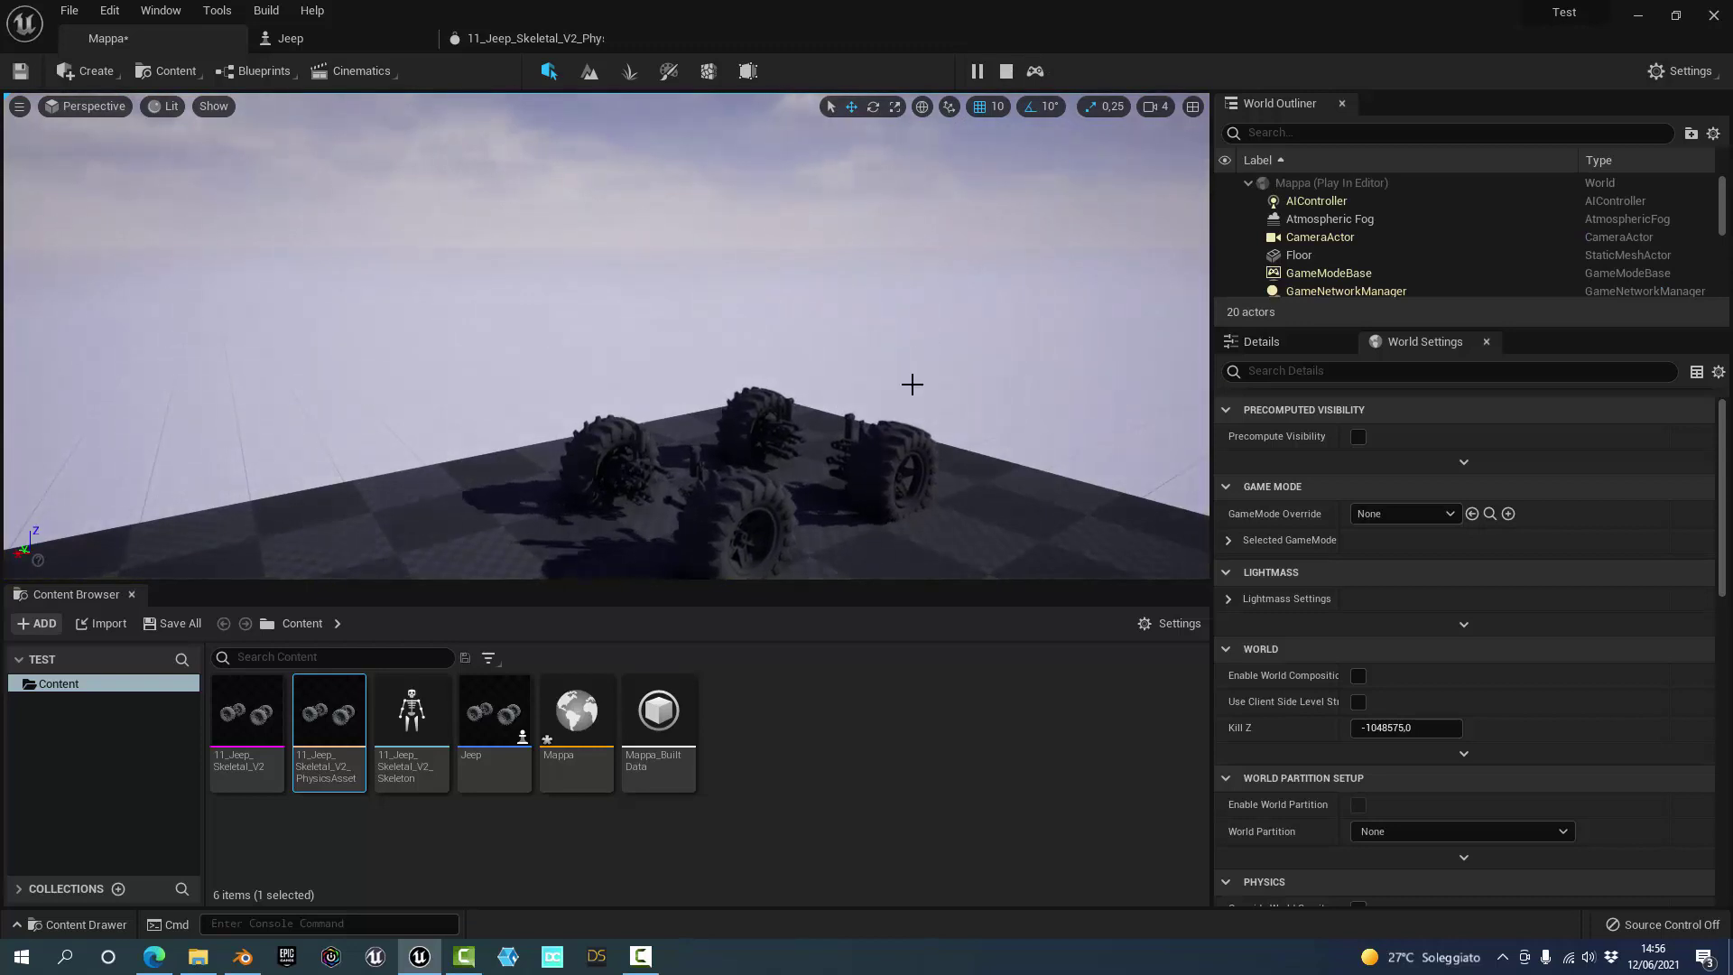
key("Escape")
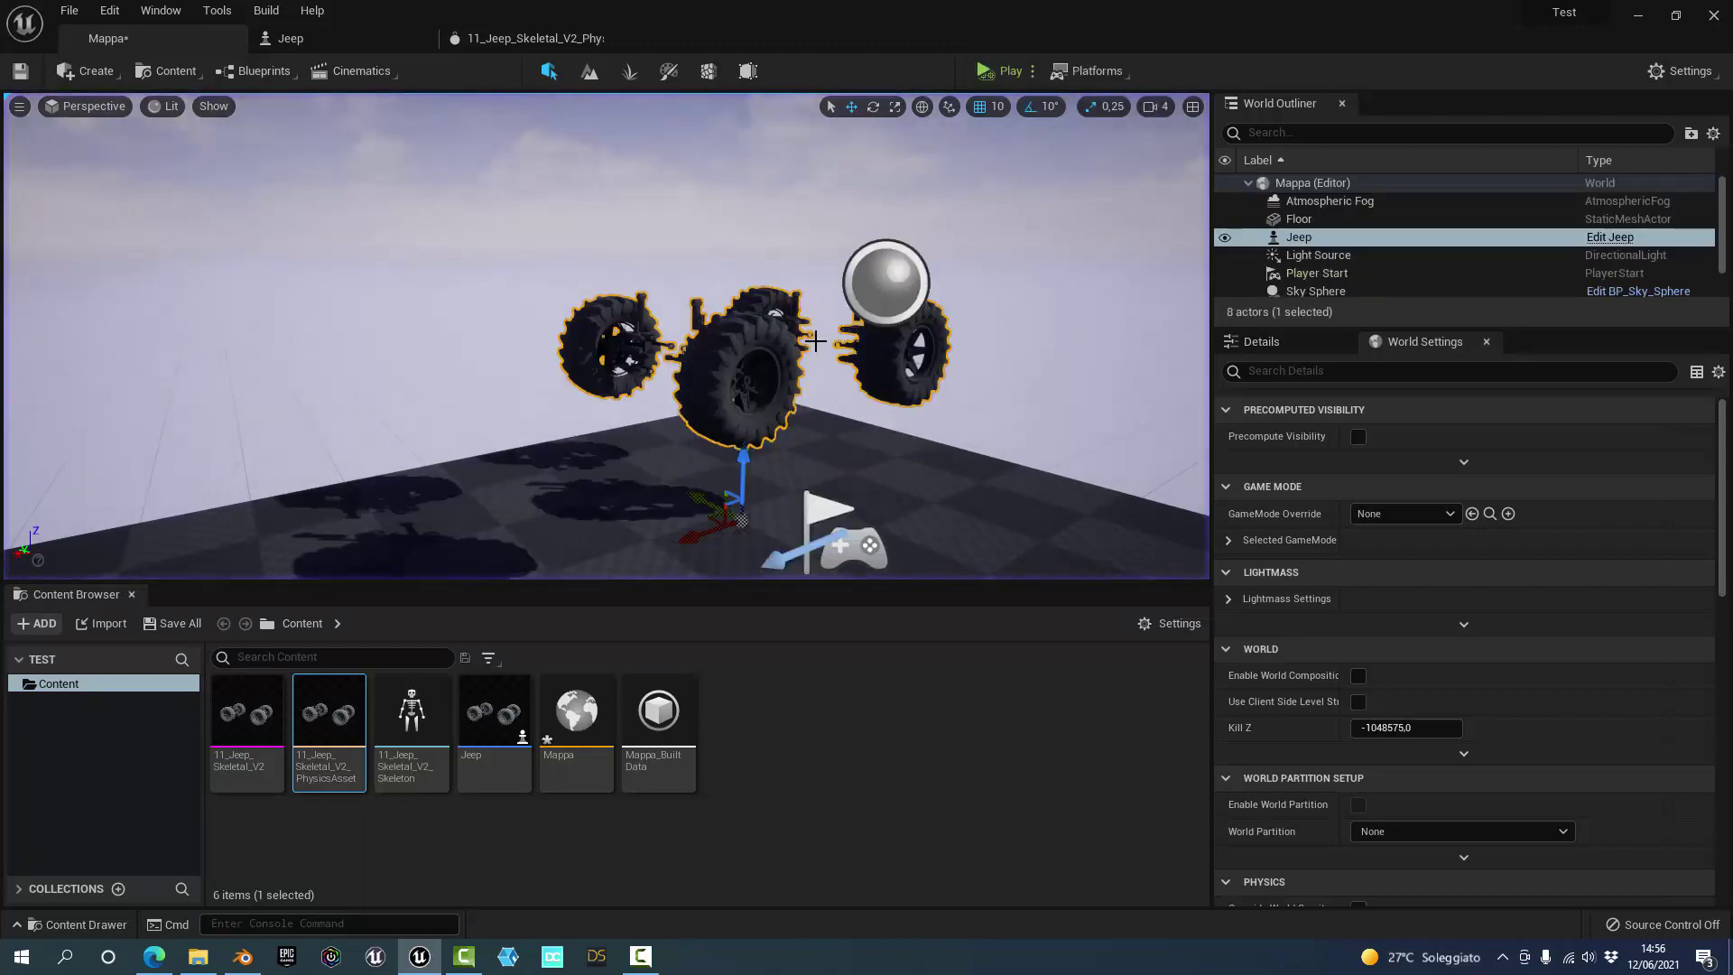
left_click(1009, 72)
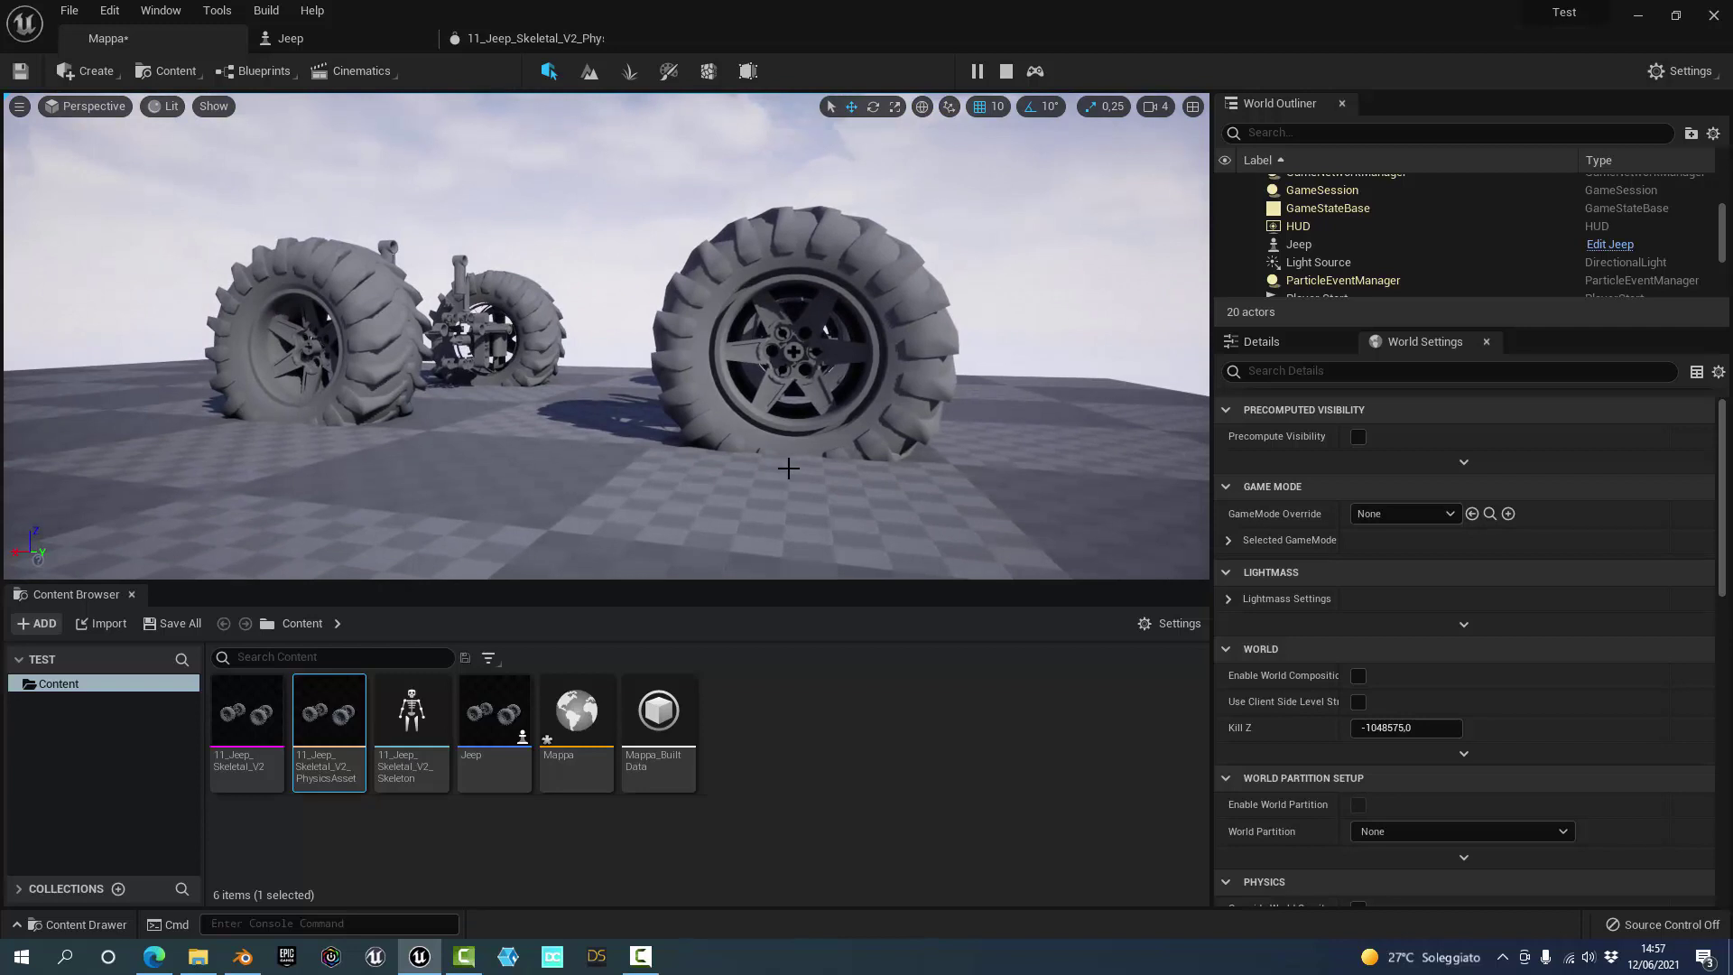
left_click(1007, 71)
left_click(1009, 70)
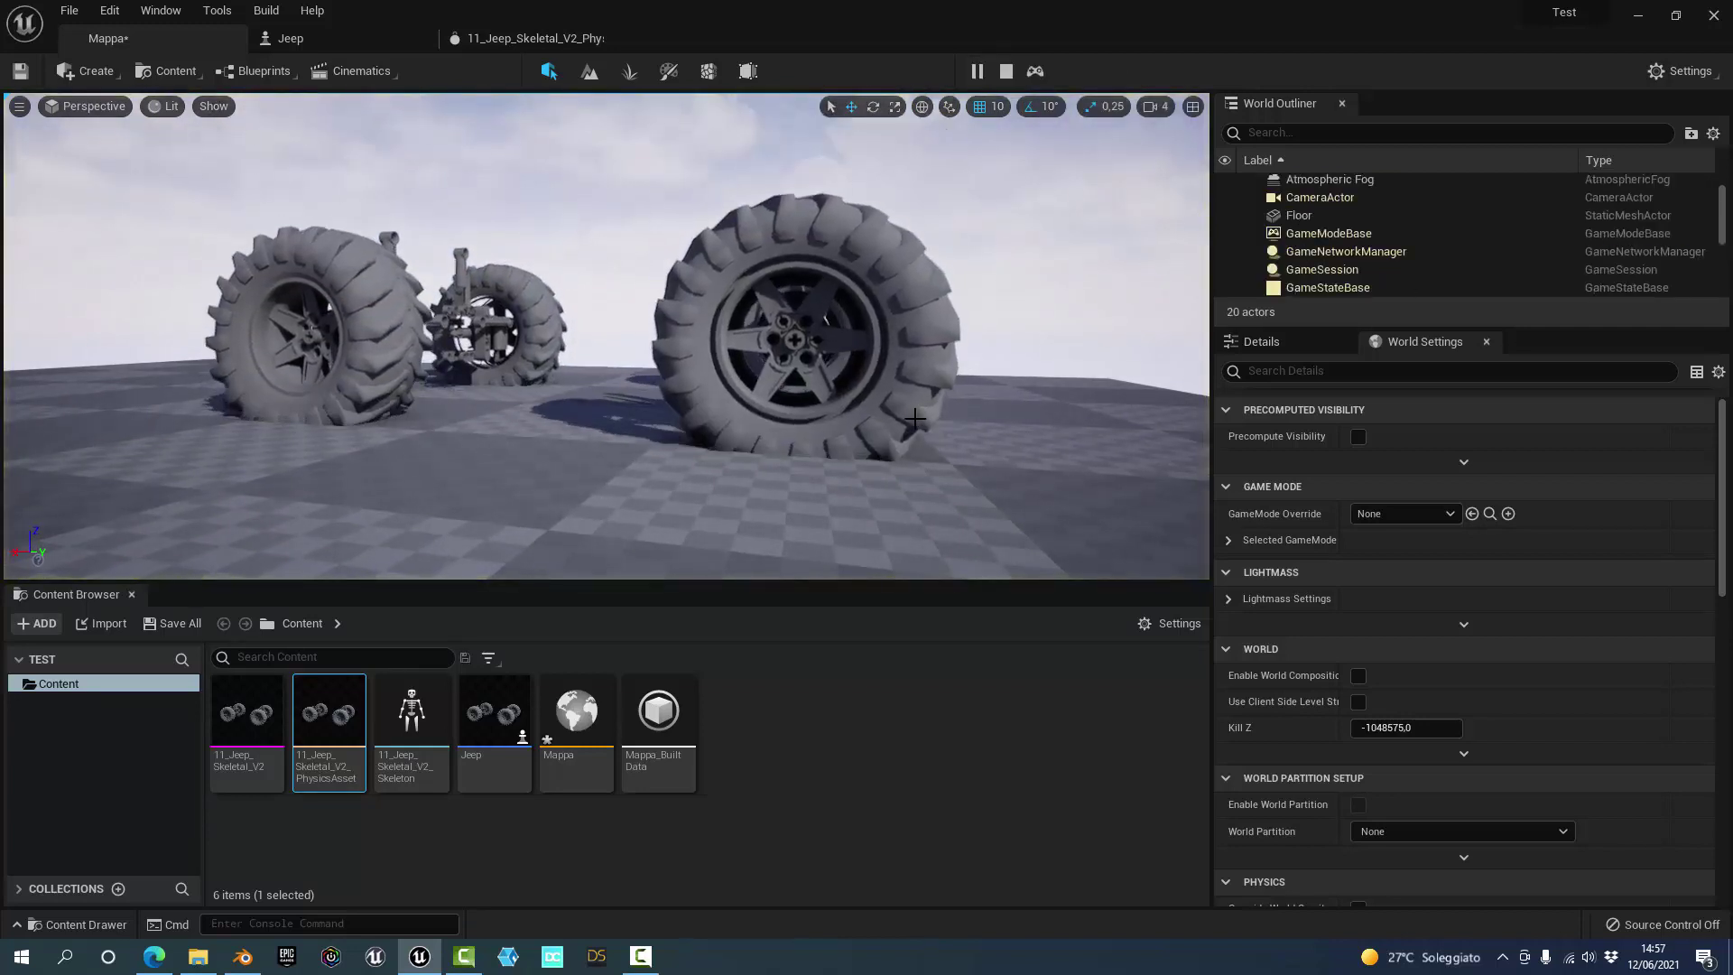